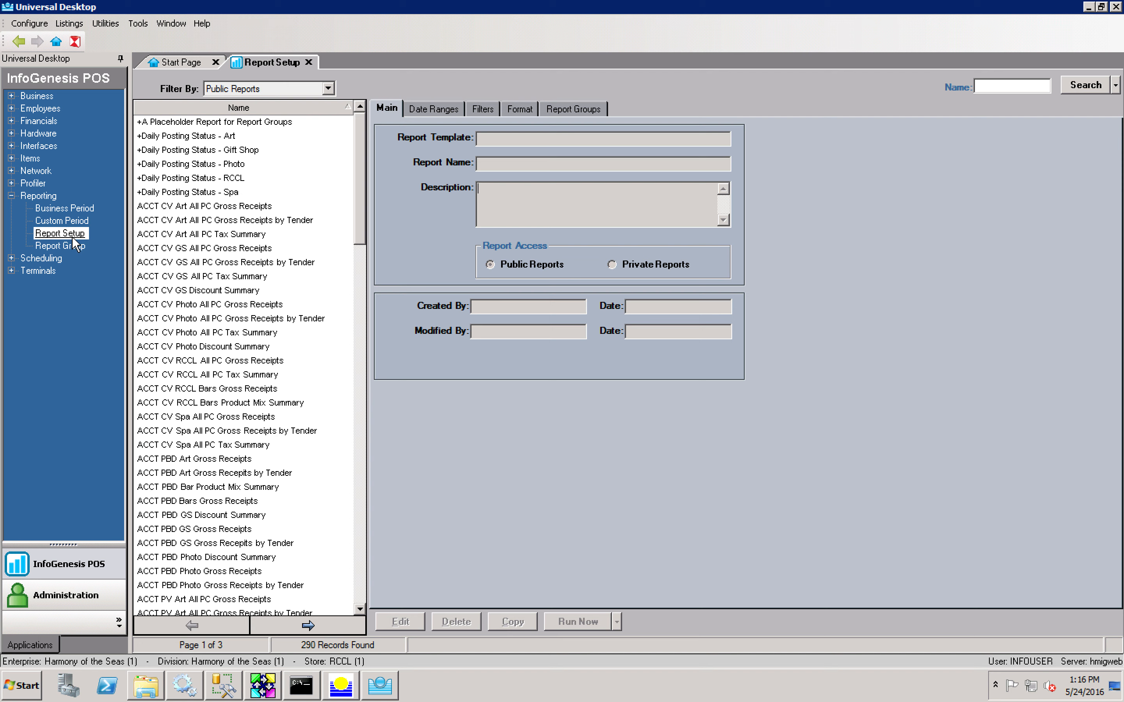
Step: Show the Filter By choices for the Report Setup list, currently on Public Reports
{"action": "left_click", "coordinate": [282, 90]}
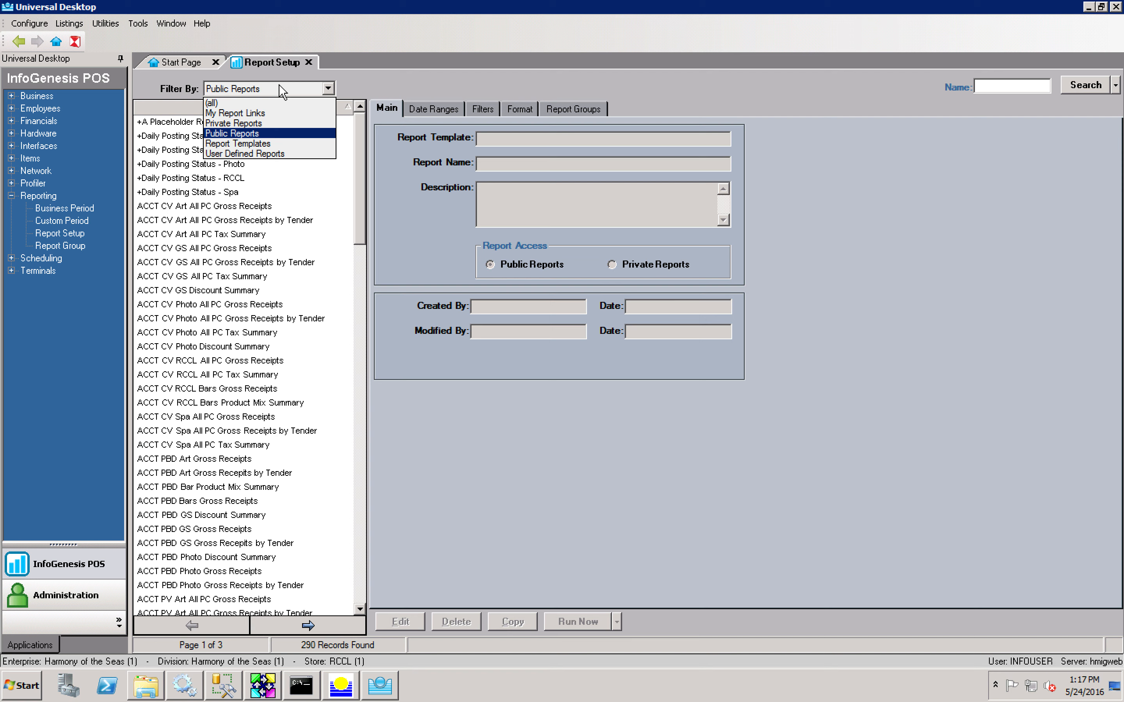
Step: Set Filter By to (all) to list all 353 reports and open the Gross Receipts report's details
{"action": "left_click", "coordinate": [265, 102]}
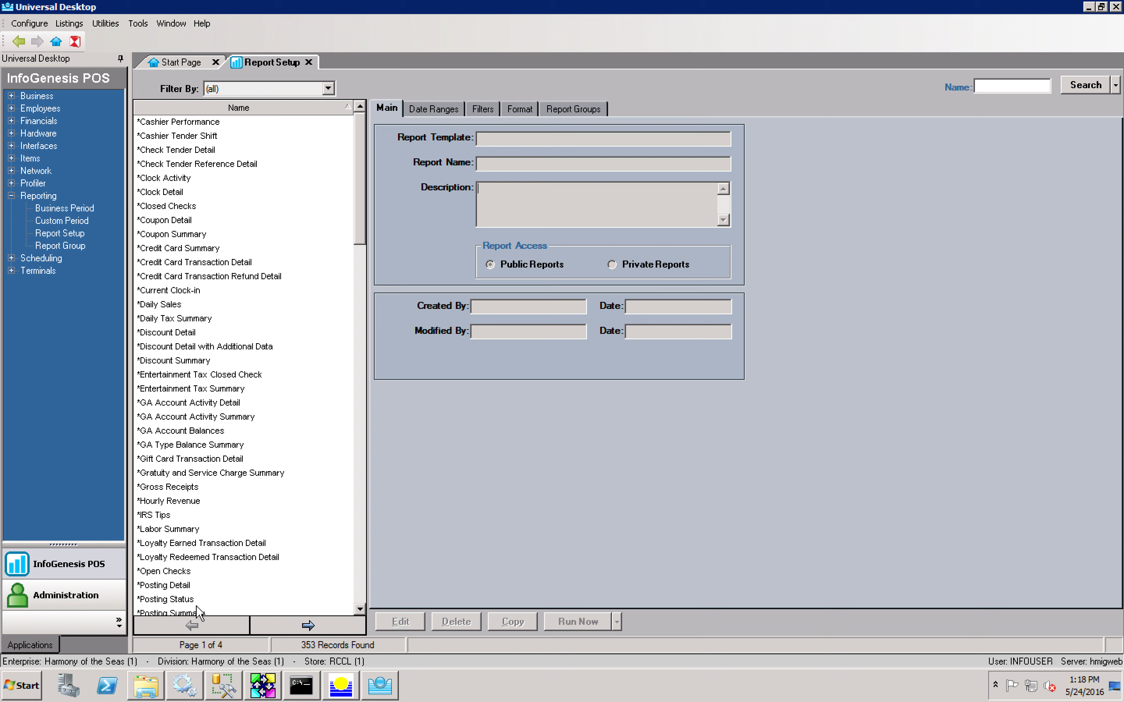
{"action": "left_click_drag", "start_coordinate": [364, 220], "coordinate": [362, 403]}
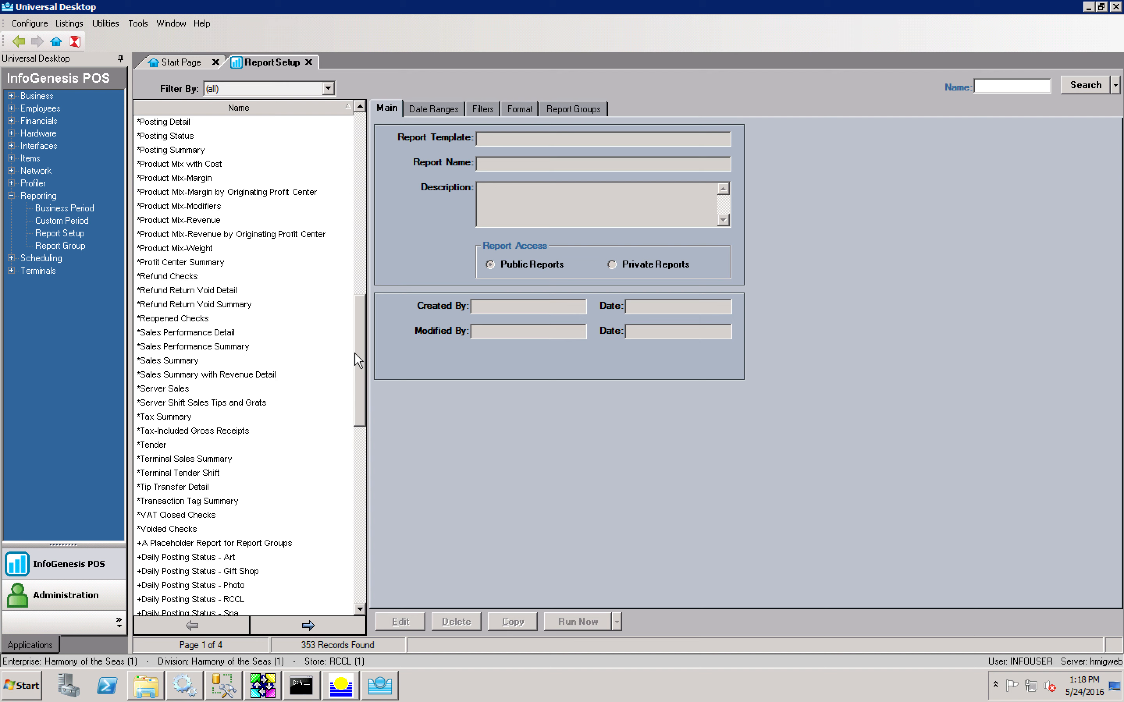
{"action": "left_click_drag", "start_coordinate": [357, 354], "coordinate": [361, 309]}
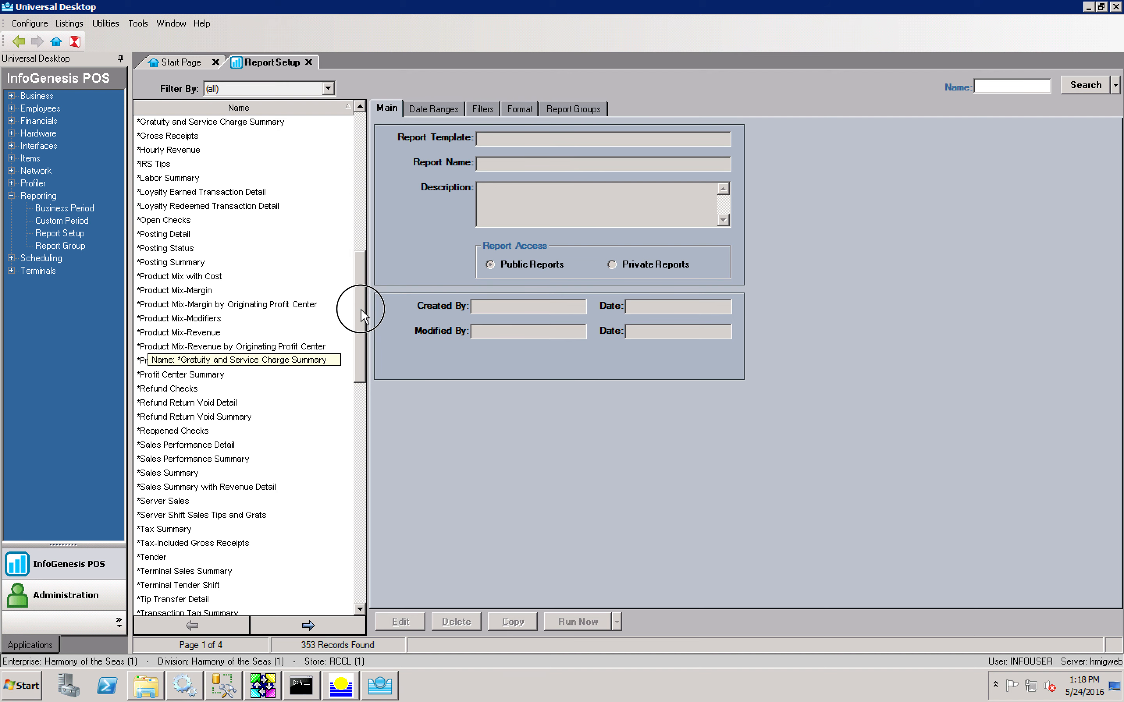
{"action": "left_click_drag", "start_coordinate": [361, 310], "coordinate": [359, 150]}
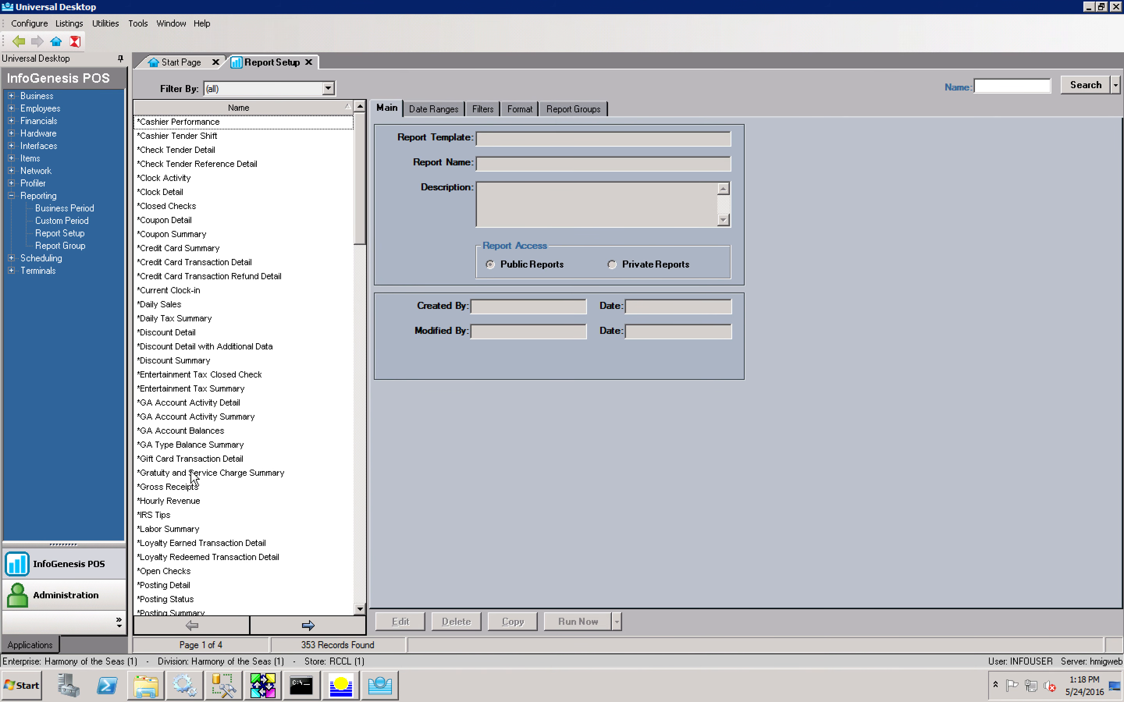
{"action": "left_click", "coordinate": [183, 487]}
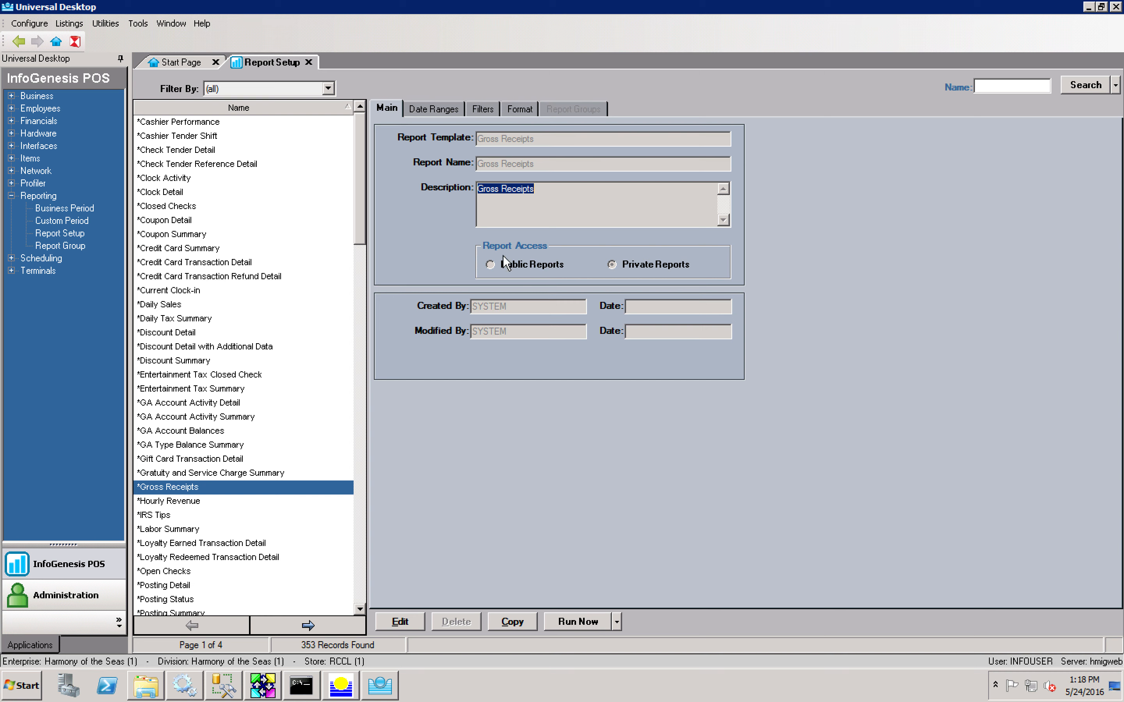
Step: Review Gross Receipts' Date Ranges, Filters and Format tabs, then open it for editing
{"action": "left_click", "coordinate": [431, 109]}
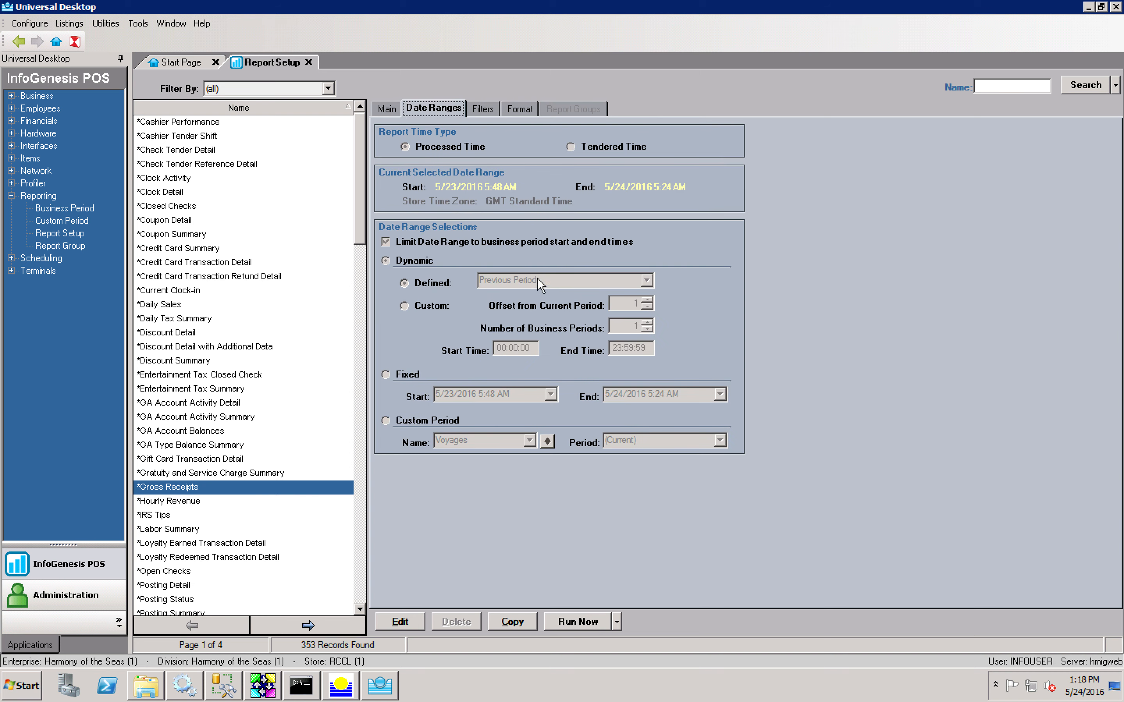
{"action": "left_click", "coordinate": [478, 105]}
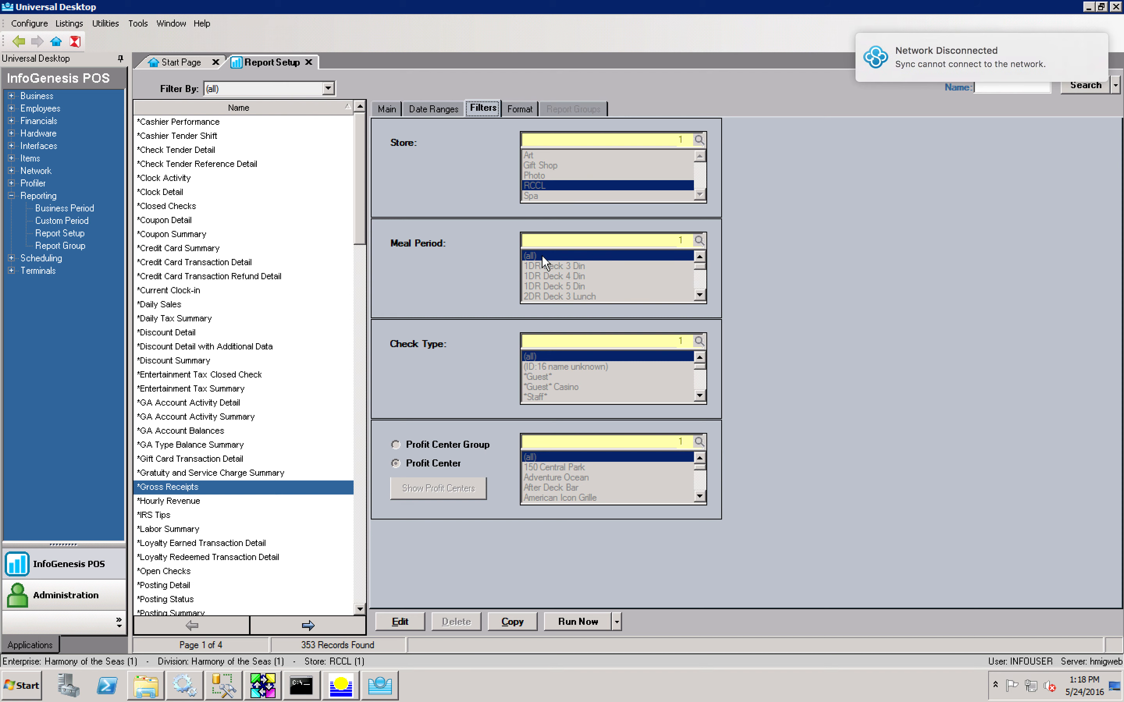
{"action": "left_click", "coordinate": [513, 108]}
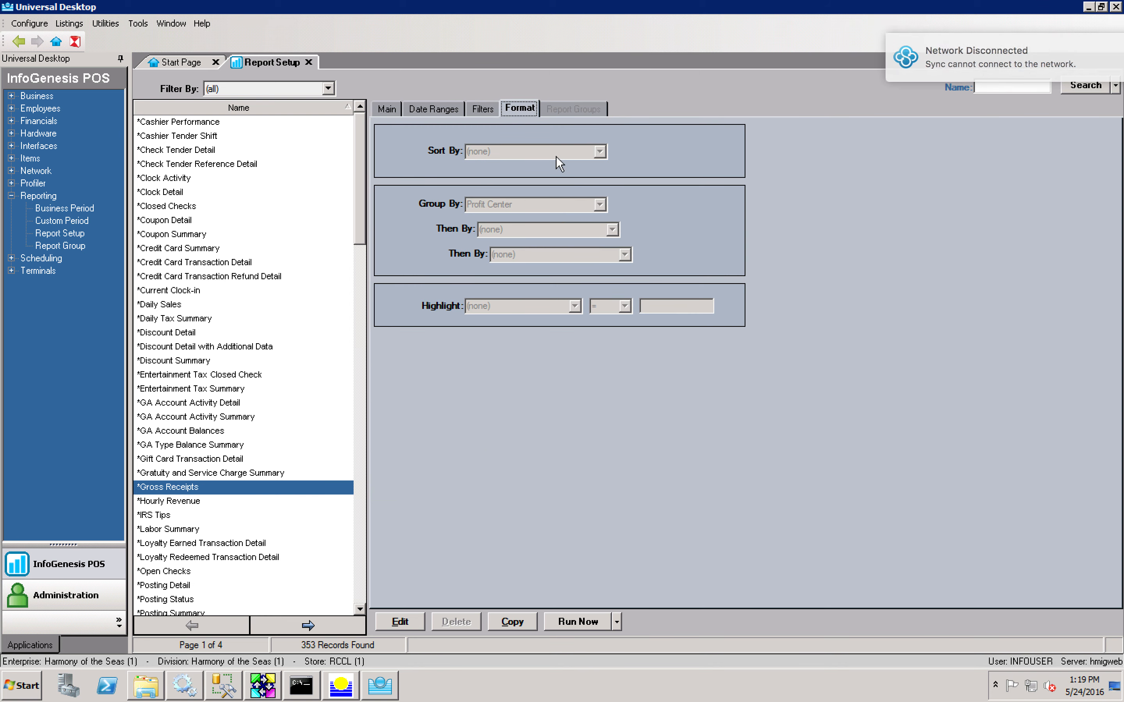
{"action": "left_click", "coordinate": [381, 110]}
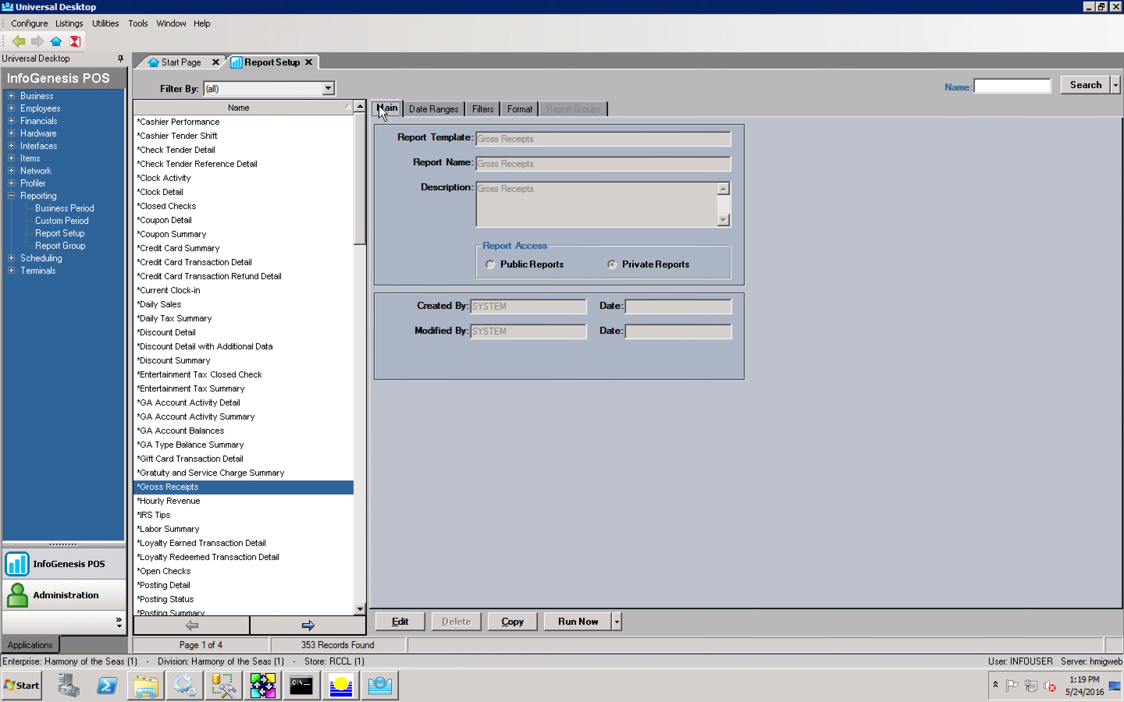
{"action": "double_click", "coordinate": [317, 490]}
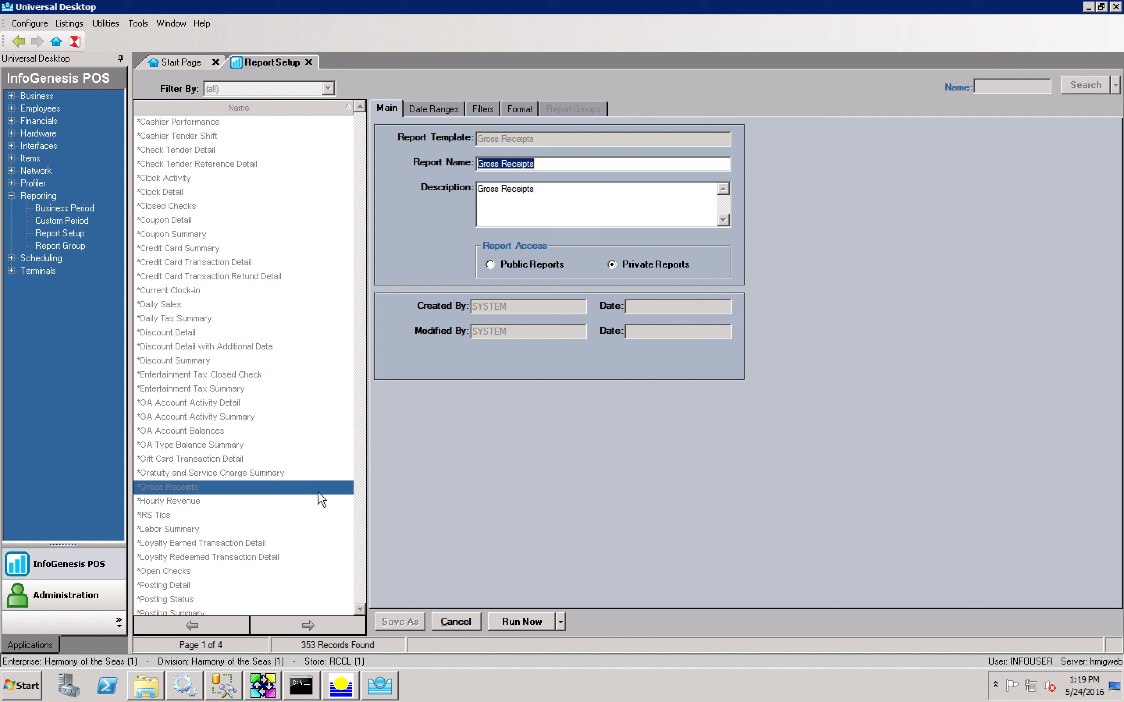
Step: Cancel and re-enter edit mode on Gross Receipts, then view its Dynamic Previous Period date range
{"action": "left_click", "coordinate": [456, 625]}
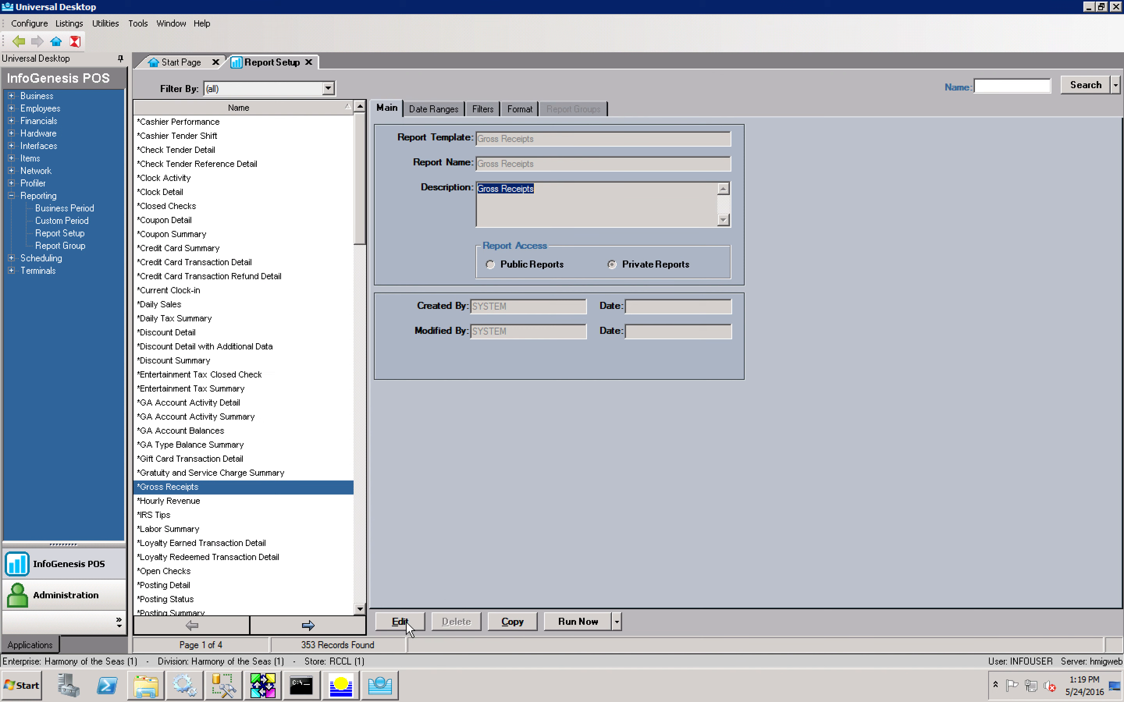
{"action": "left_click", "coordinate": [406, 622]}
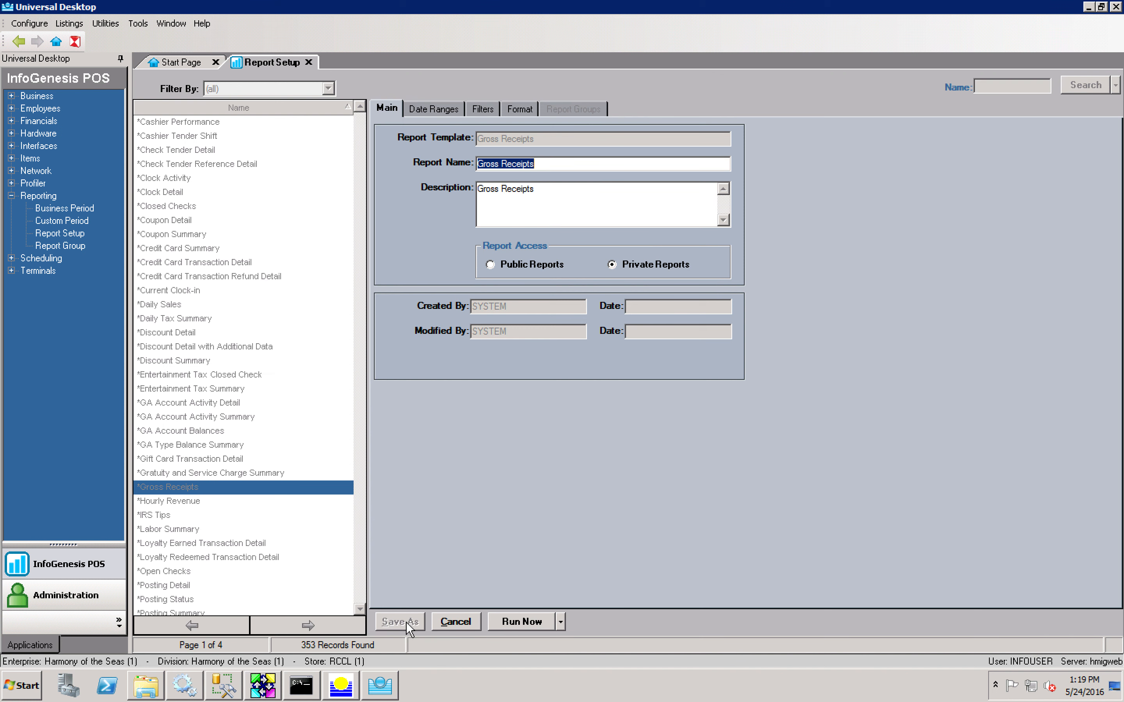
{"action": "left_click", "coordinate": [447, 114]}
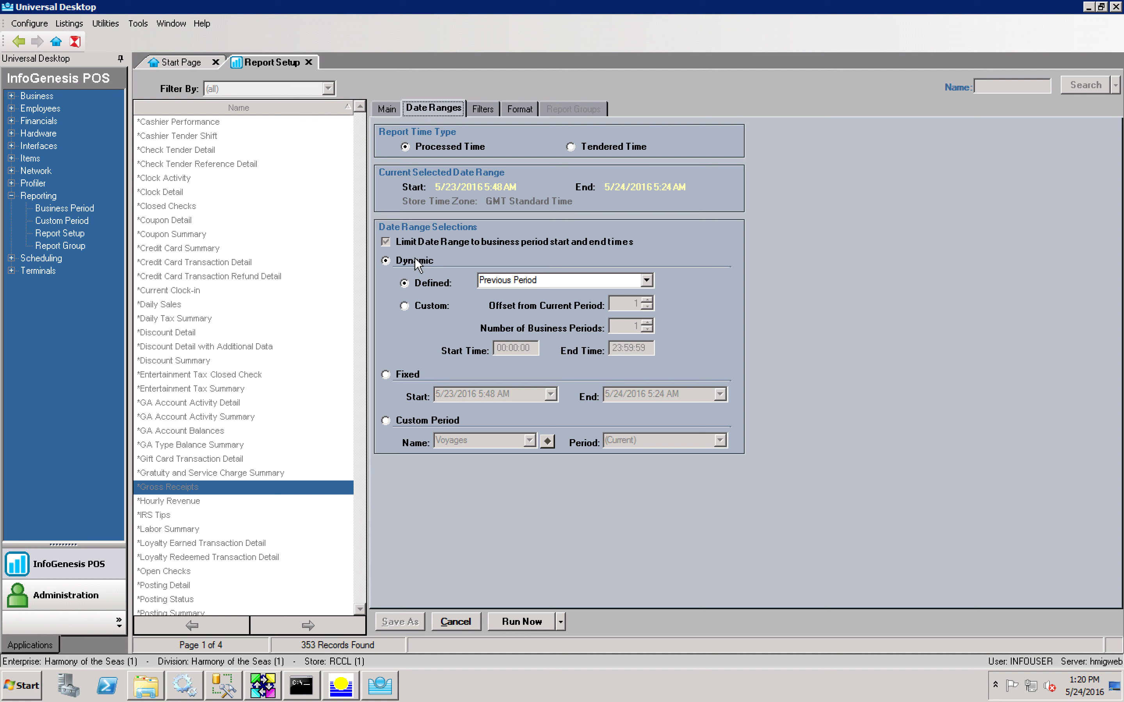
{"action": "left_click", "coordinate": [647, 280]}
Step: Try Current Period and Previous Period, then set the Defined date range to Previous 7 Days
{"action": "left_click_drag", "start_coordinate": [649, 322], "coordinate": [649, 312]}
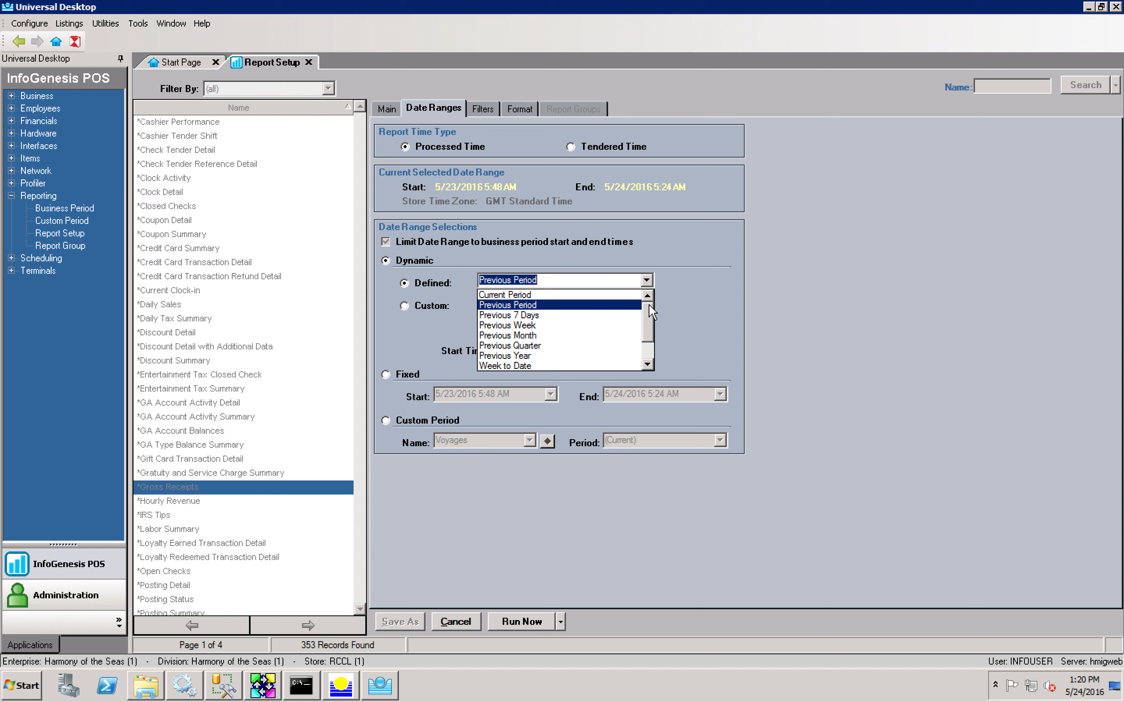
{"action": "mouse_move", "coordinate": [649, 304]}
{"action": "left_mouse_down"}
{"action": "mouse_move", "coordinate": [647, 334]}
{"action": "mouse_move", "coordinate": [643, 298]}
{"action": "left_mouse_up"}
{"action": "left_click", "coordinate": [603, 295]}
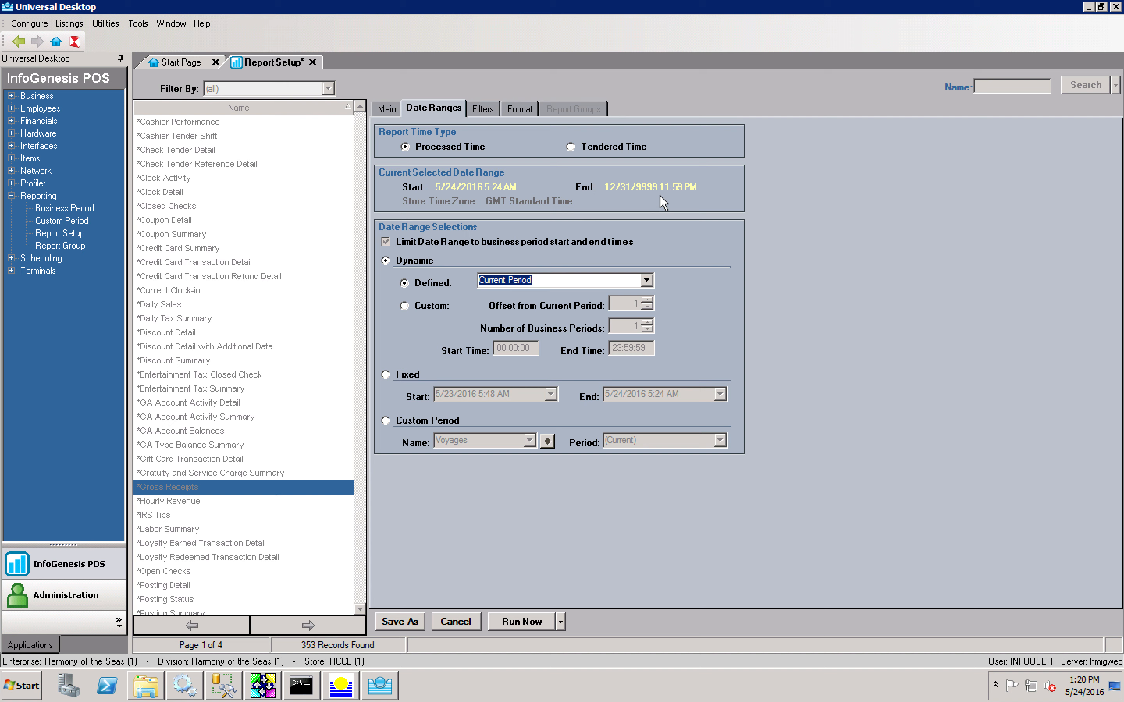
{"action": "left_click", "coordinate": [647, 281]}
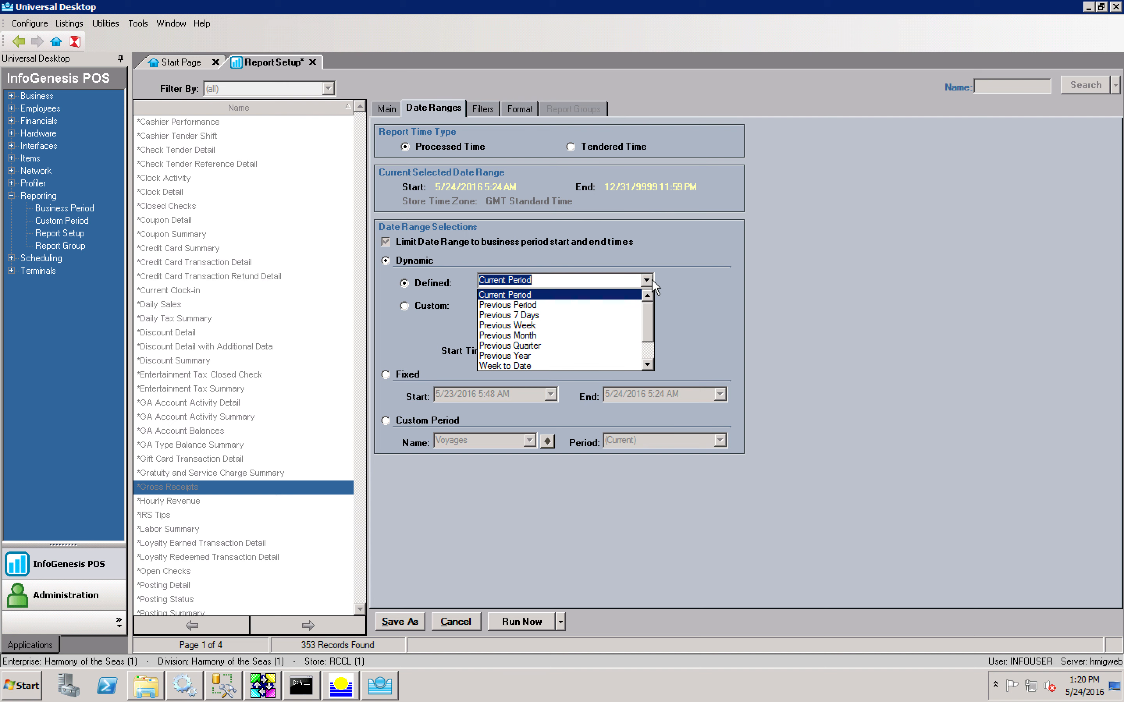
{"action": "left_click", "coordinate": [618, 307]}
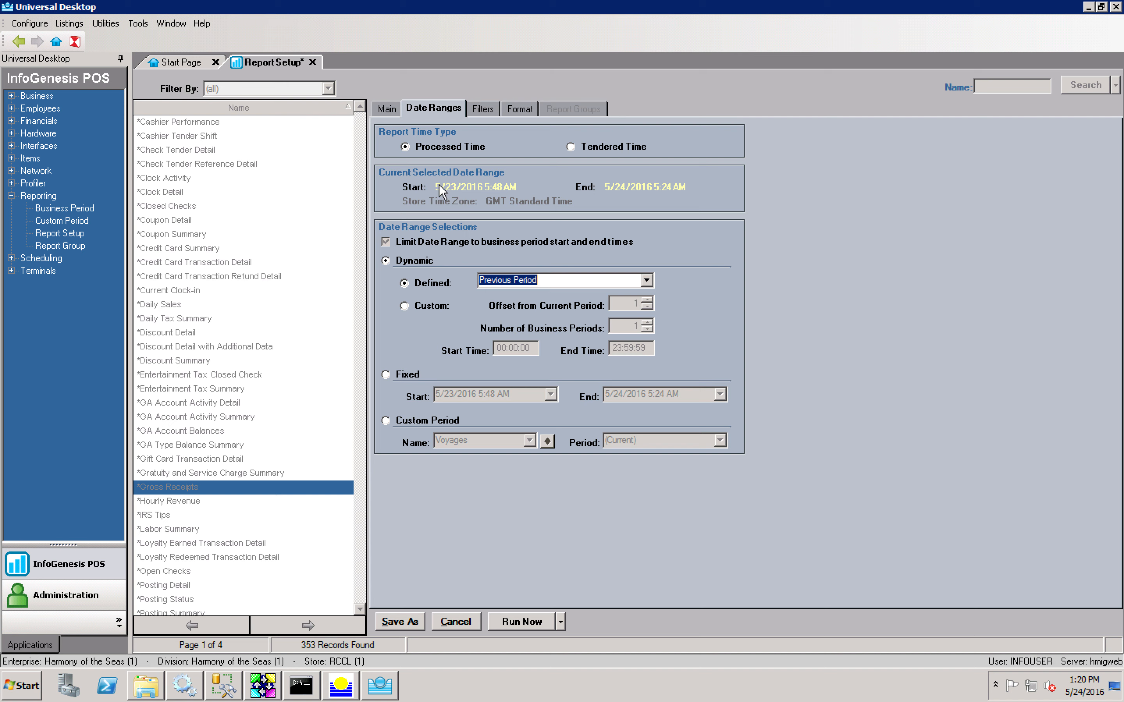
{"action": "left_click", "coordinate": [647, 280]}
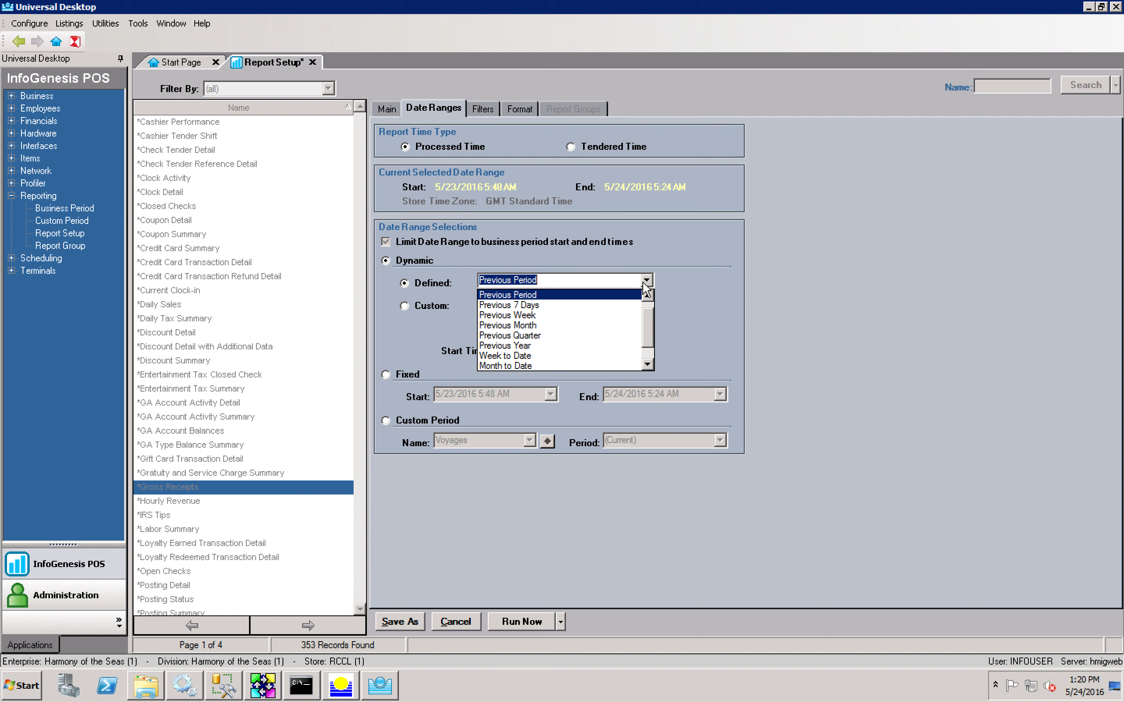
{"action": "left_click", "coordinate": [559, 300]}
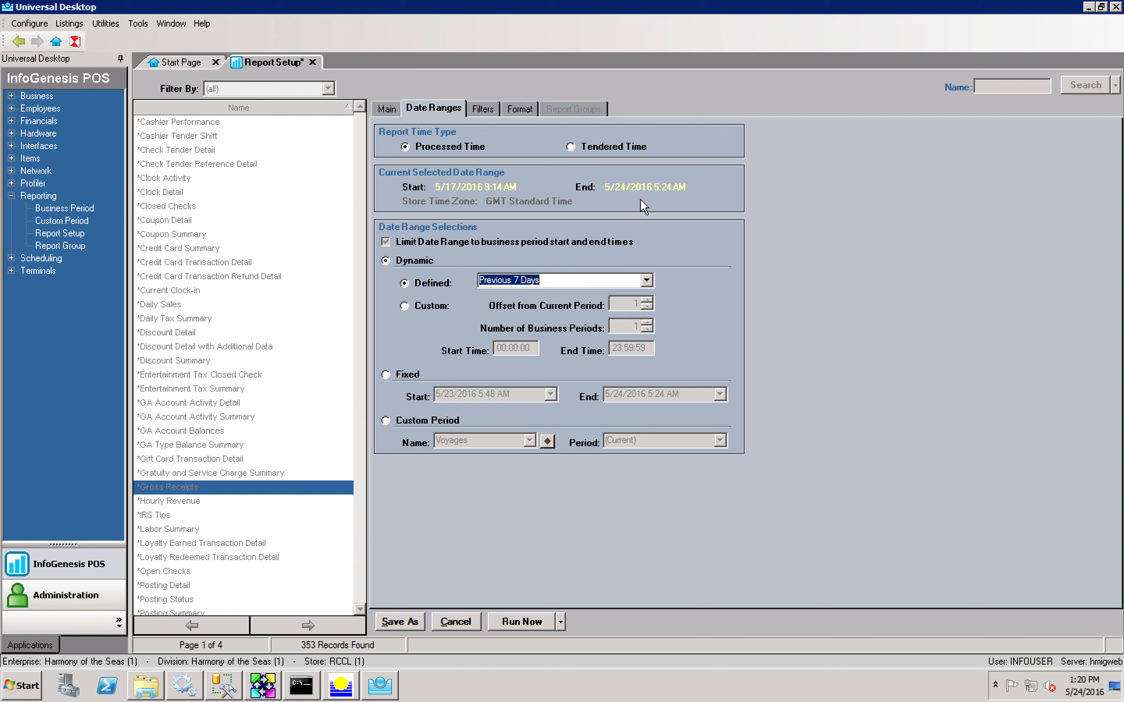
Step: Keep Previous 7 Days after browsing down to Year to Date, then switch to a Fixed range
{"action": "left_click", "coordinate": [645, 281]}
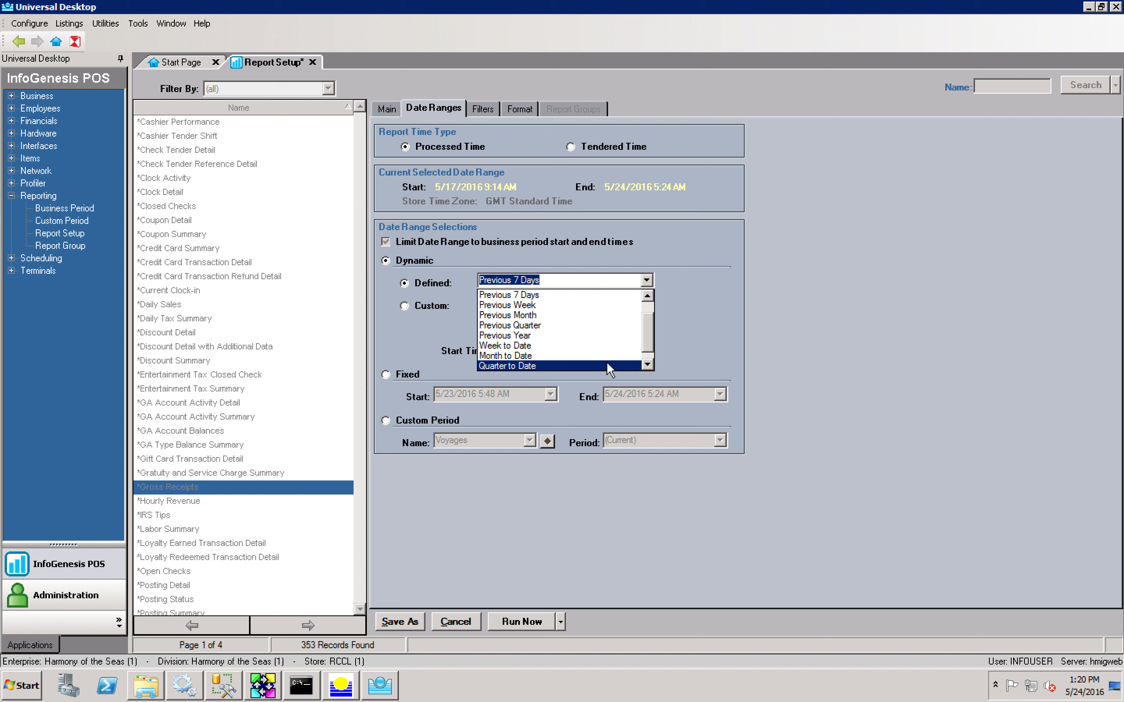
{"action": "left_click", "coordinate": [647, 365]}
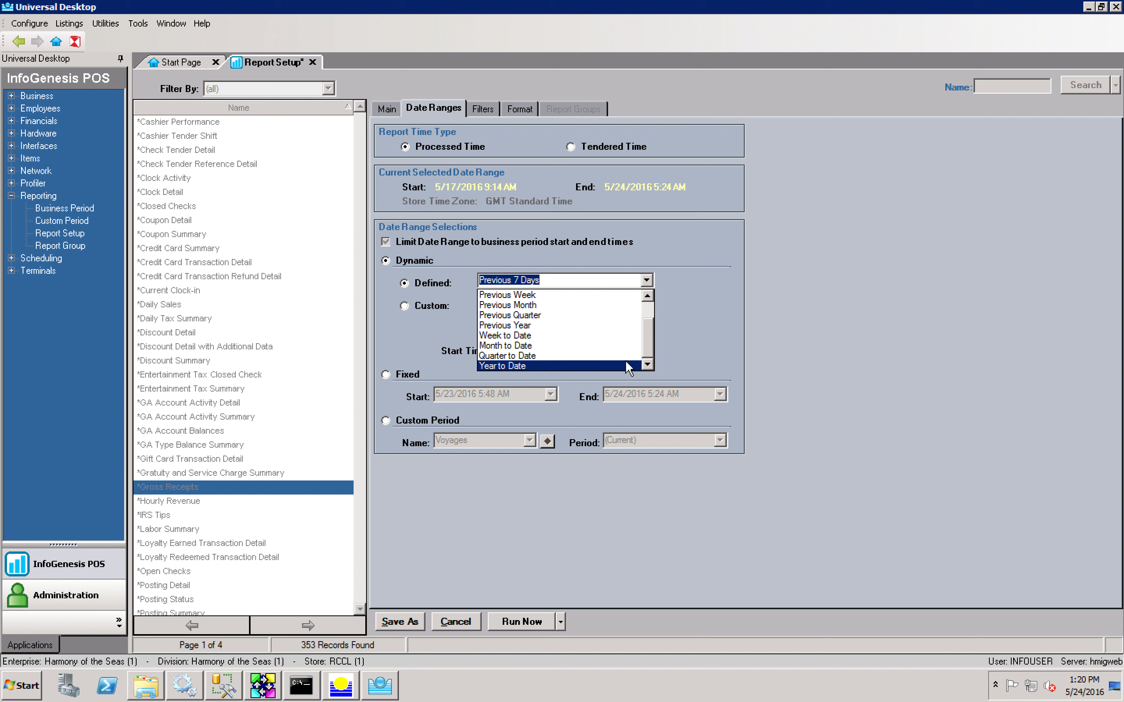
{"action": "left_click", "coordinate": [734, 341]}
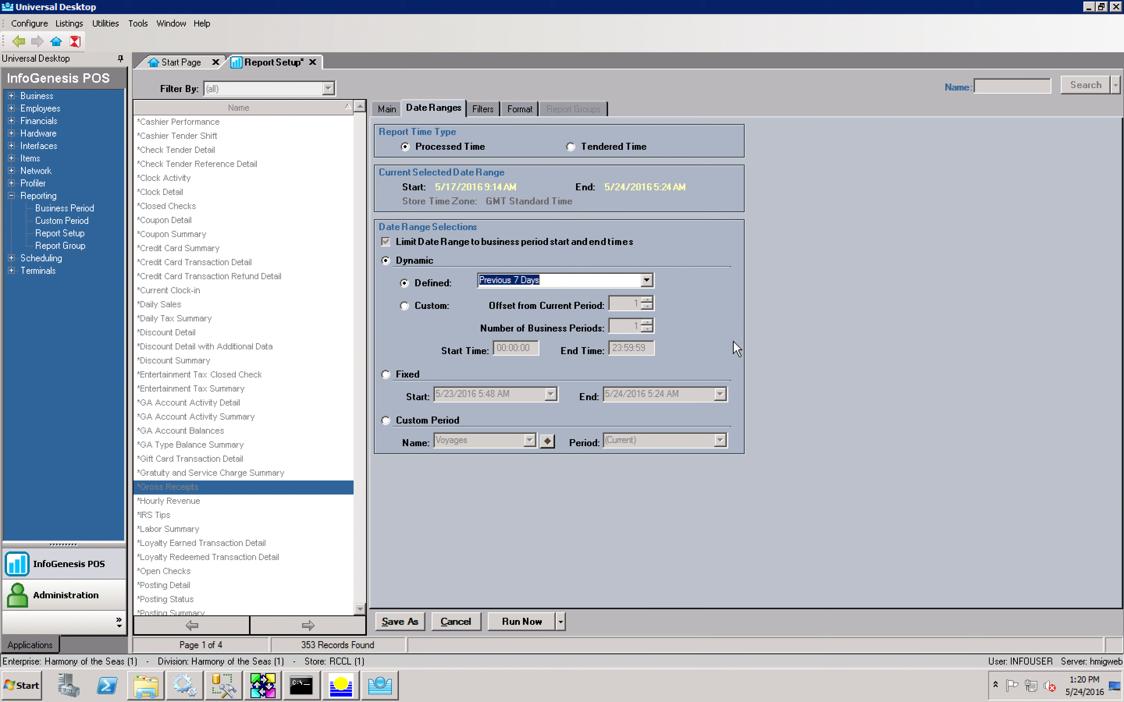
{"action": "left_click", "coordinate": [402, 375]}
Step: Try fixed start and end dates, ending on 5/16/2016 7:15 AM to 5/19/2016 5:50 AM
{"action": "left_click", "coordinate": [551, 394]}
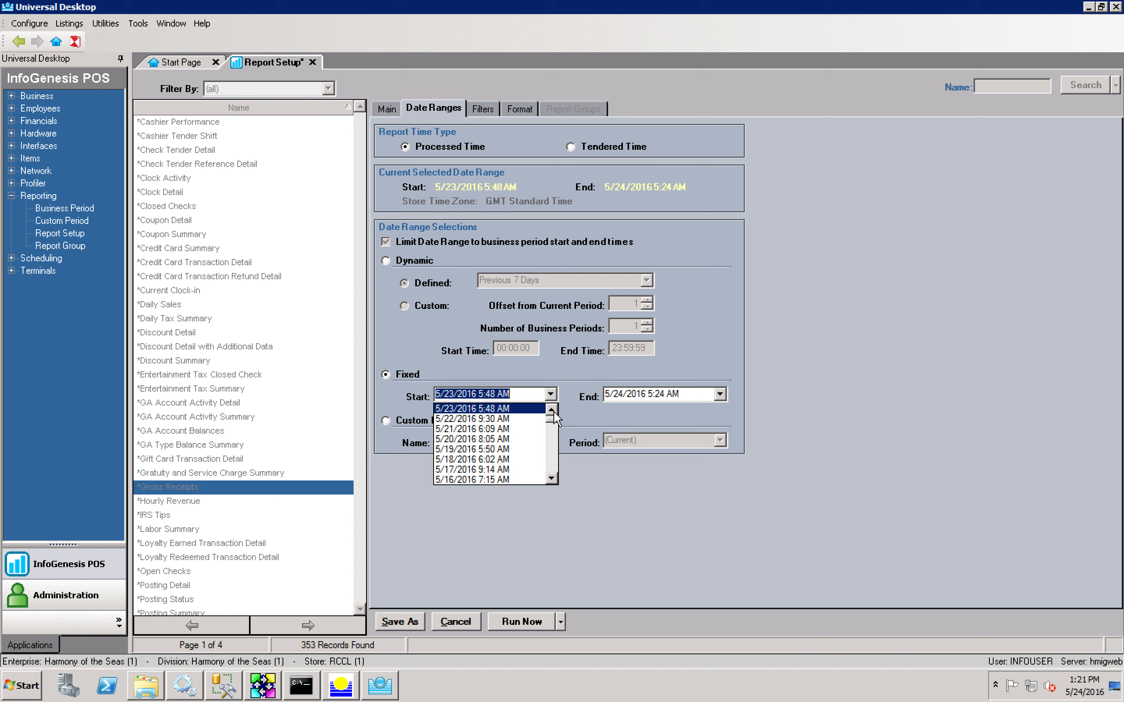
{"action": "left_click", "coordinate": [511, 429]}
{"action": "left_click", "coordinate": [719, 394]}
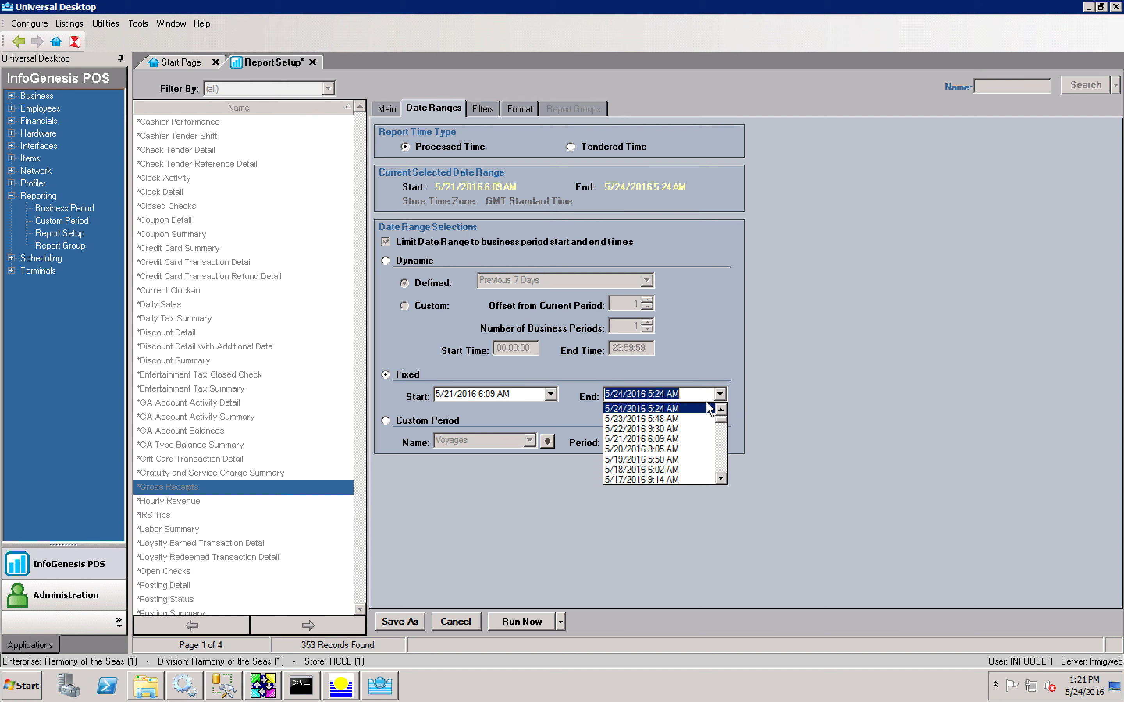
{"action": "left_click", "coordinate": [691, 415]}
{"action": "left_click", "coordinate": [550, 395]}
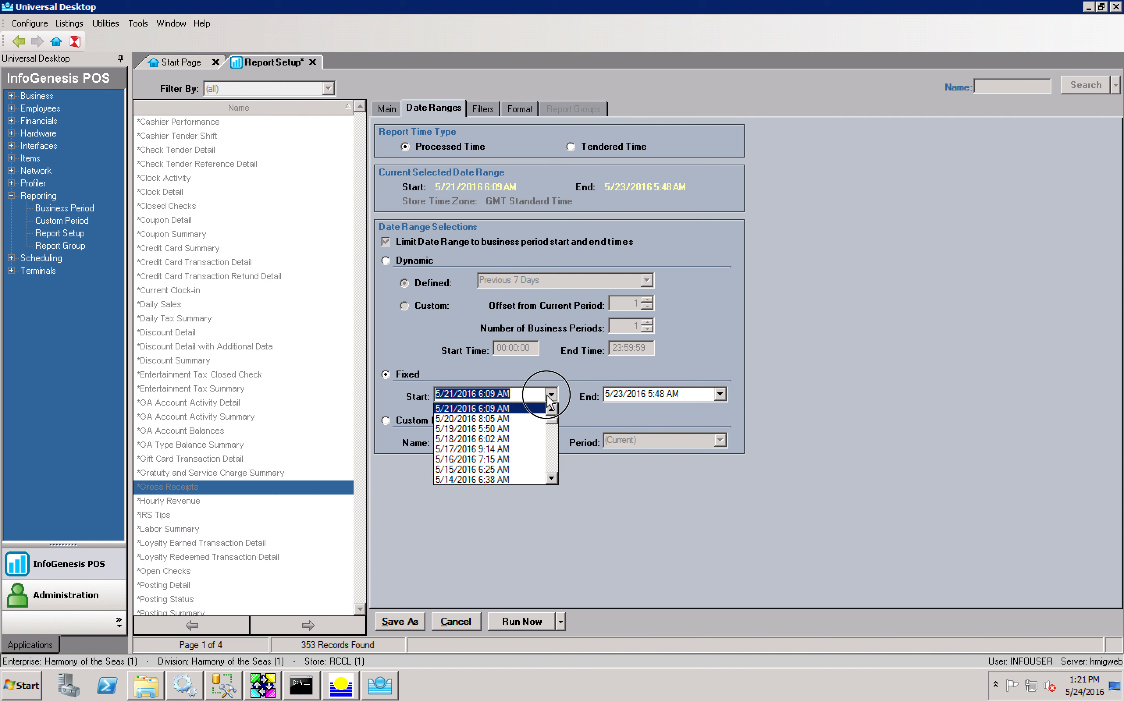
{"action": "left_click", "coordinate": [531, 460]}
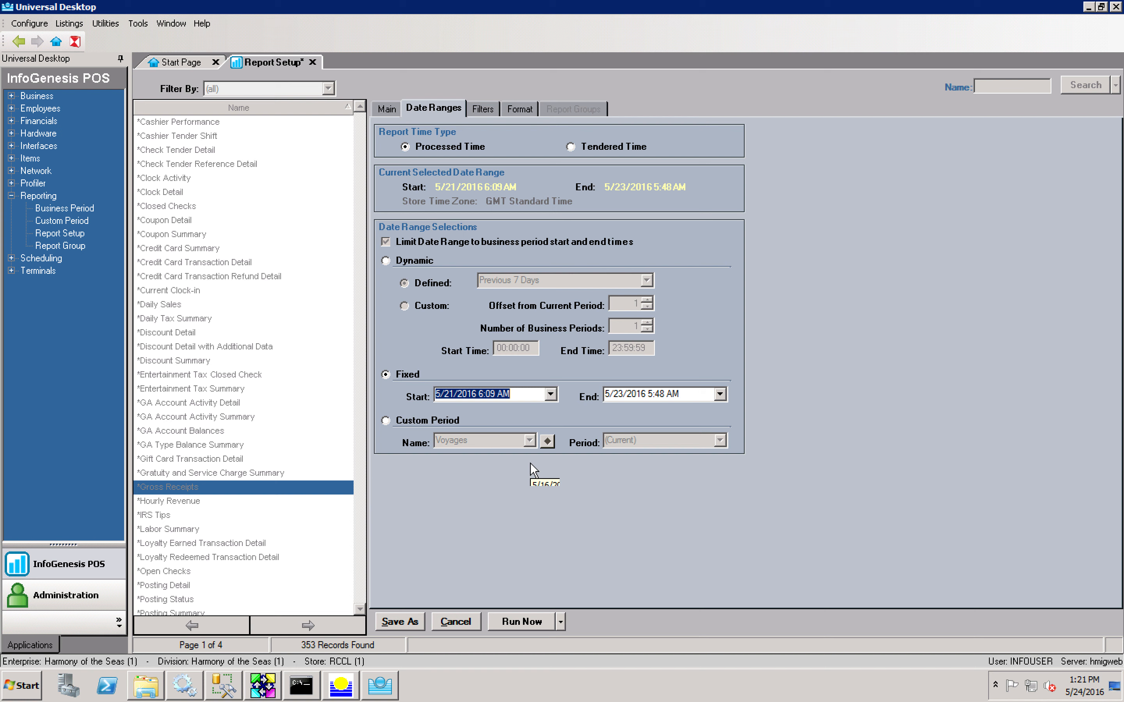
{"action": "left_click", "coordinate": [719, 394]}
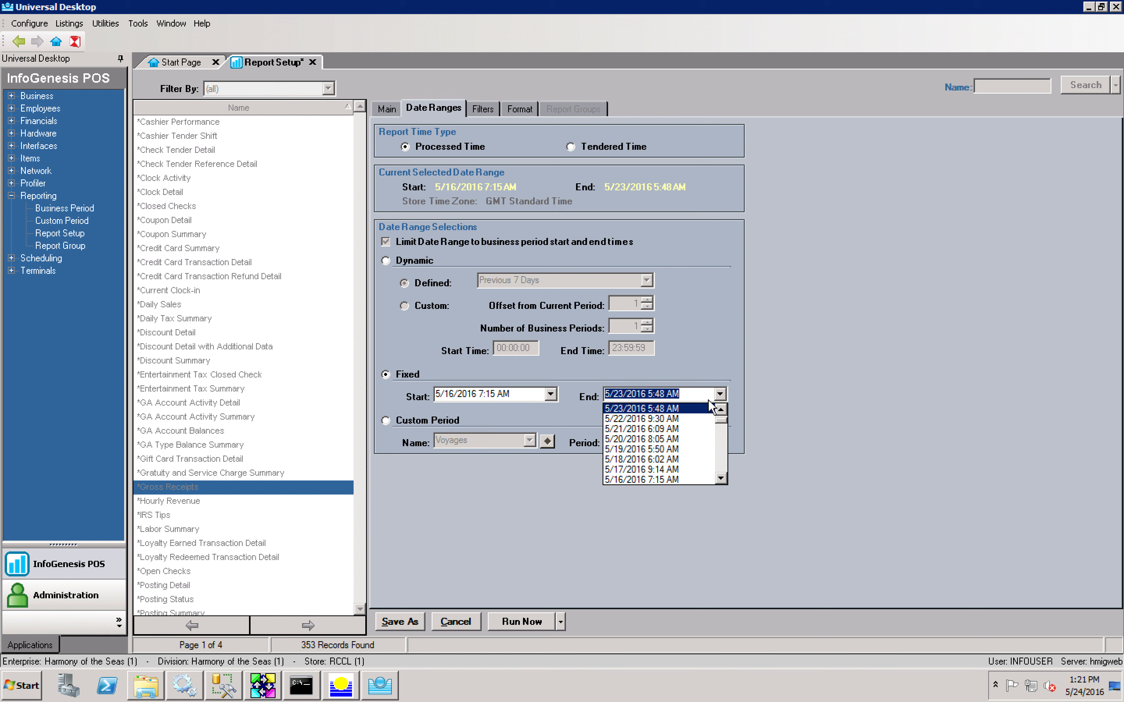
{"action": "left_click", "coordinate": [647, 448]}
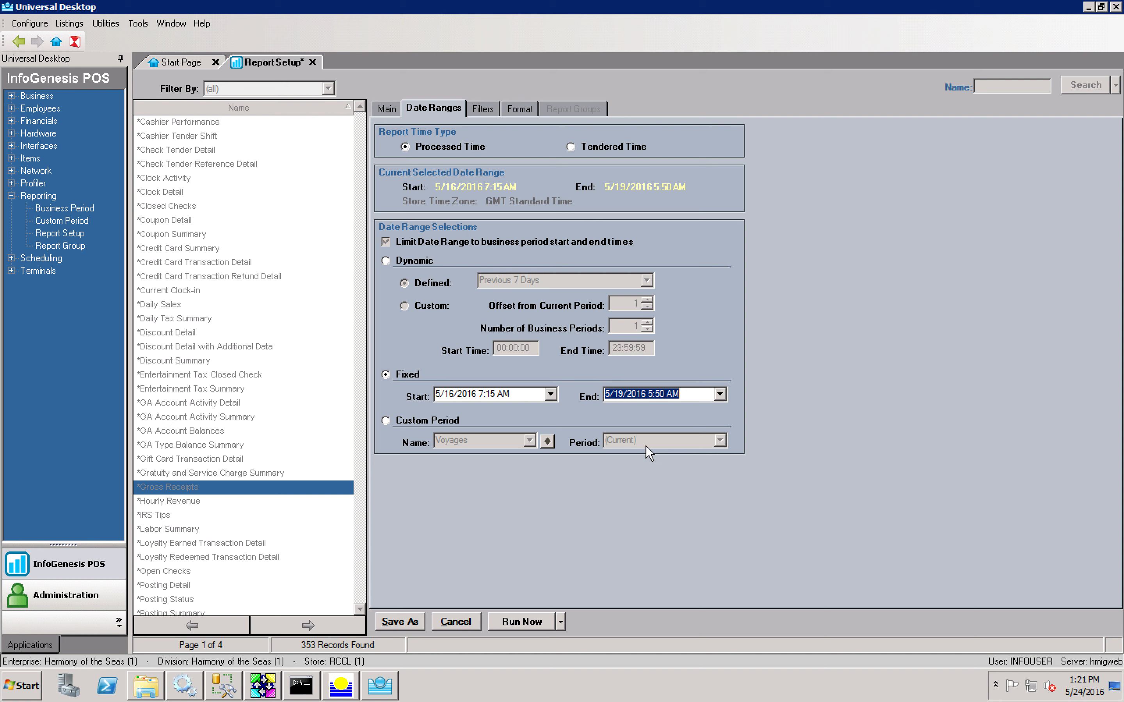
Step: Set the end date to 12/31/9999 11:59 PM and switch to the Voyages custom period
{"action": "left_click", "coordinate": [719, 394]}
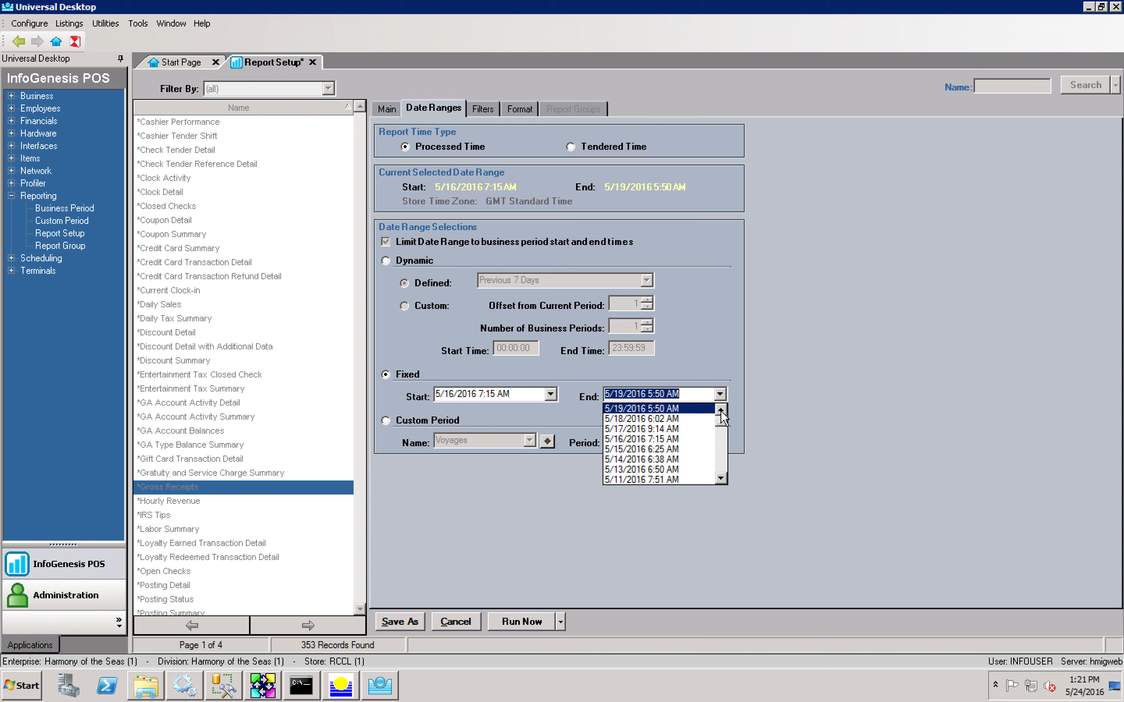
{"action": "left_click", "coordinate": [721, 410]}
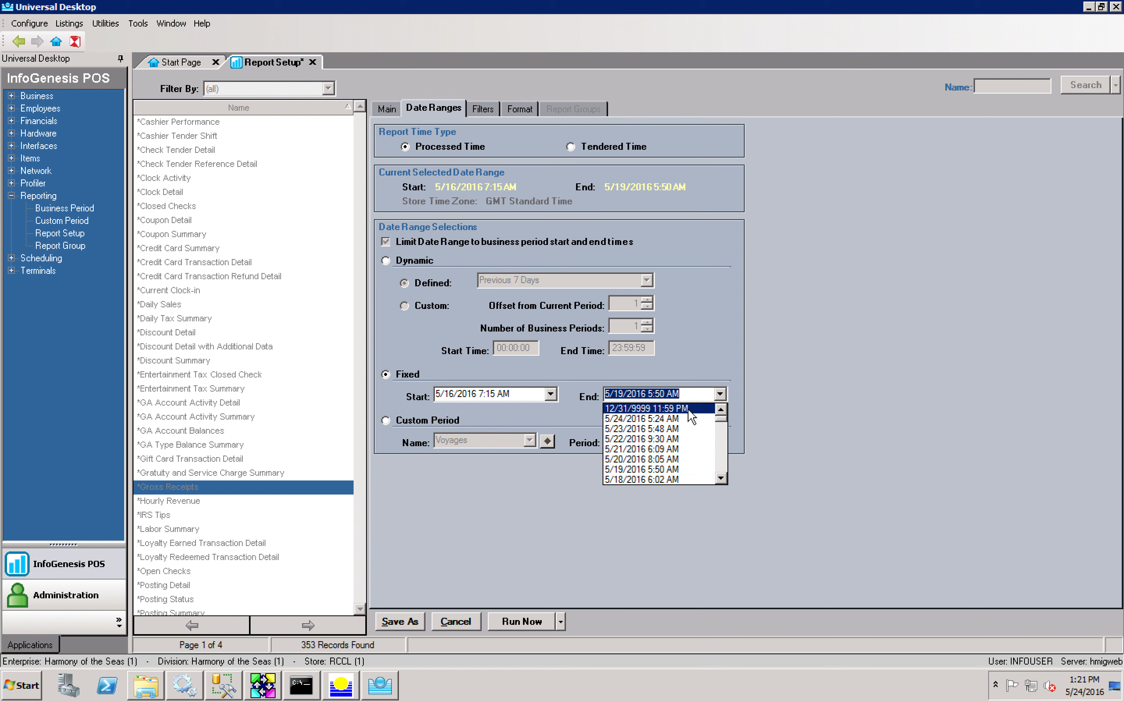
{"action": "left_click", "coordinate": [688, 411]}
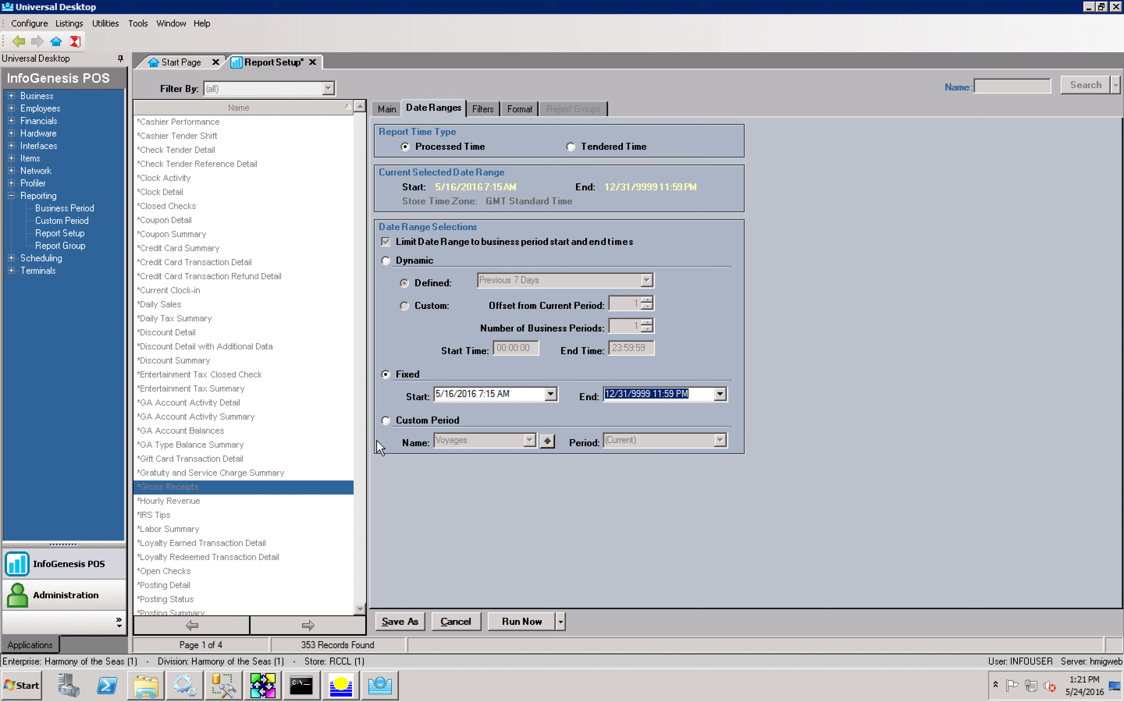
{"action": "left_click", "coordinate": [403, 420]}
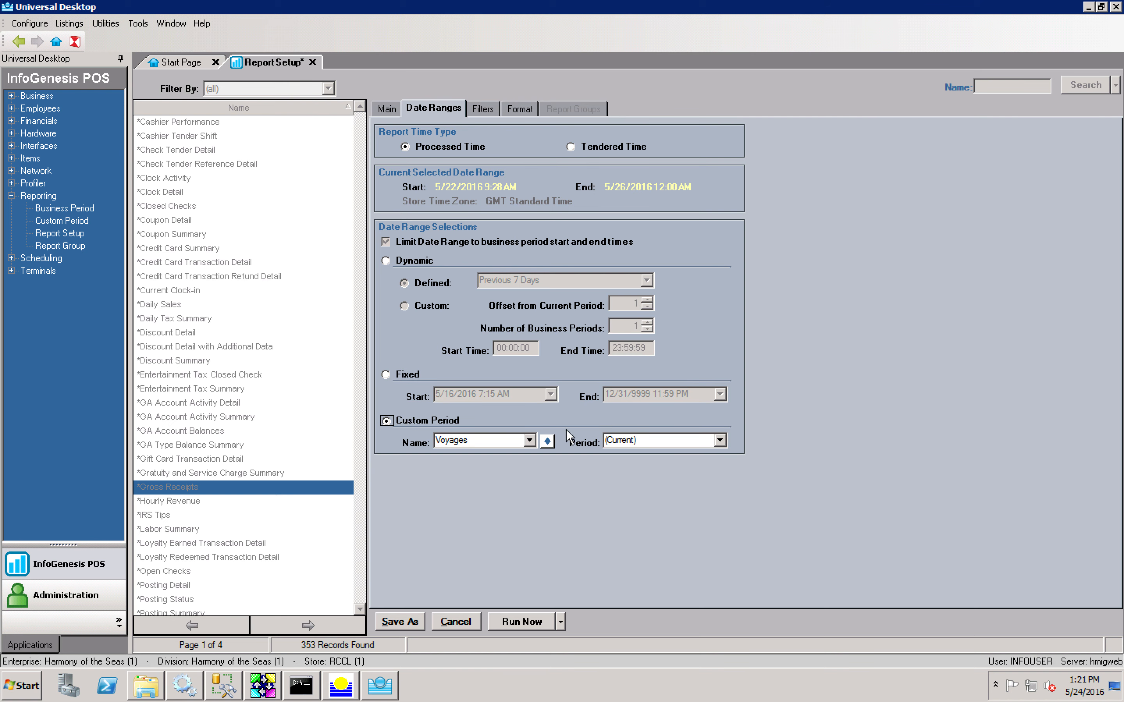
Step: Browse the custom period names and voyage periods, keeping the (Current) period
{"action": "left_click", "coordinate": [532, 442]}
{"action": "left_click", "coordinate": [531, 442]}
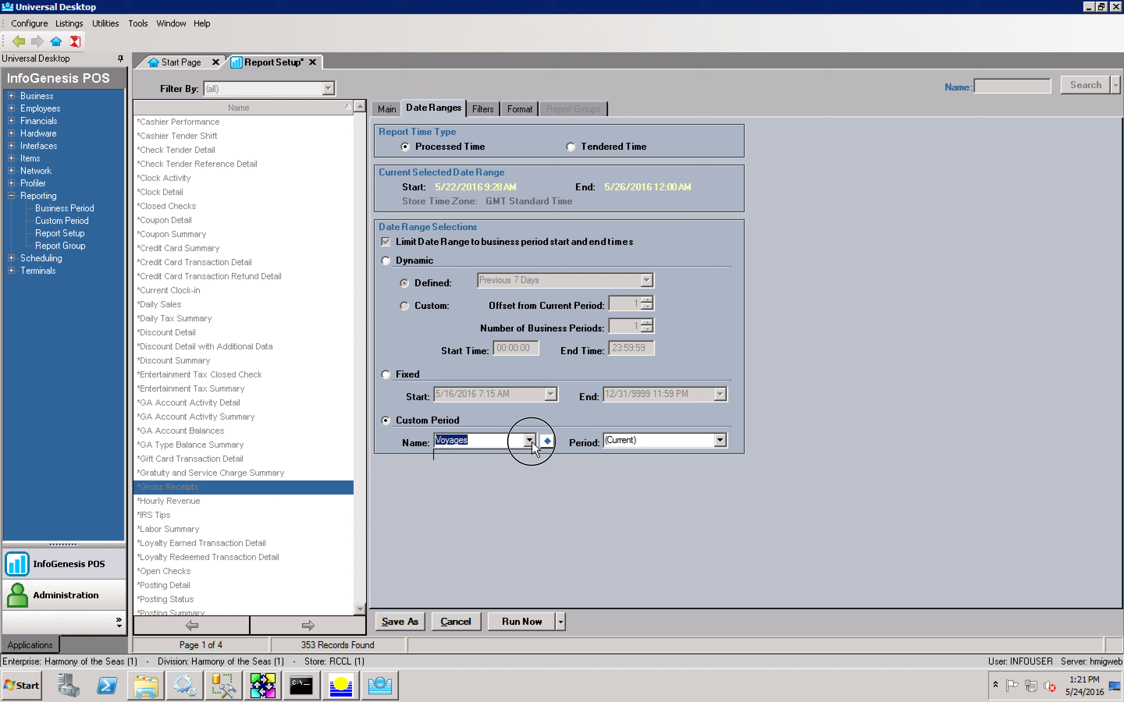
{"action": "left_click", "coordinate": [719, 441]}
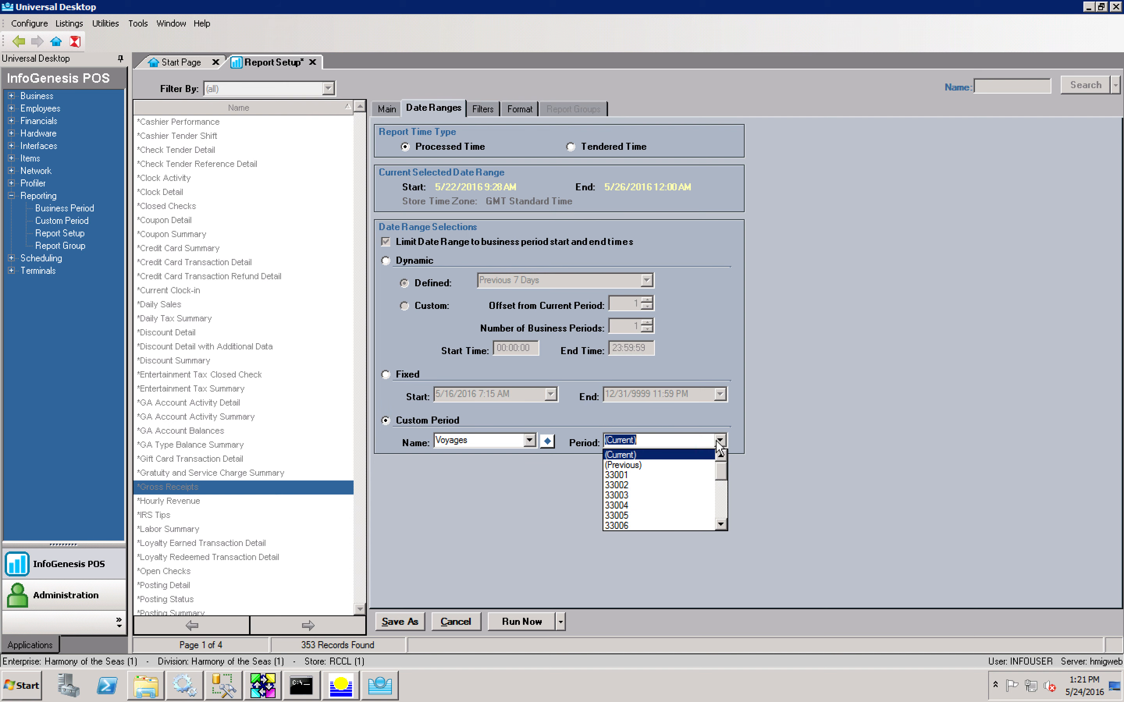
{"action": "mouse_move", "coordinate": [724, 467]}
{"action": "left_mouse_down"}
{"action": "mouse_move", "coordinate": [721, 515]}
{"action": "mouse_move", "coordinate": [721, 465]}
{"action": "left_mouse_up"}
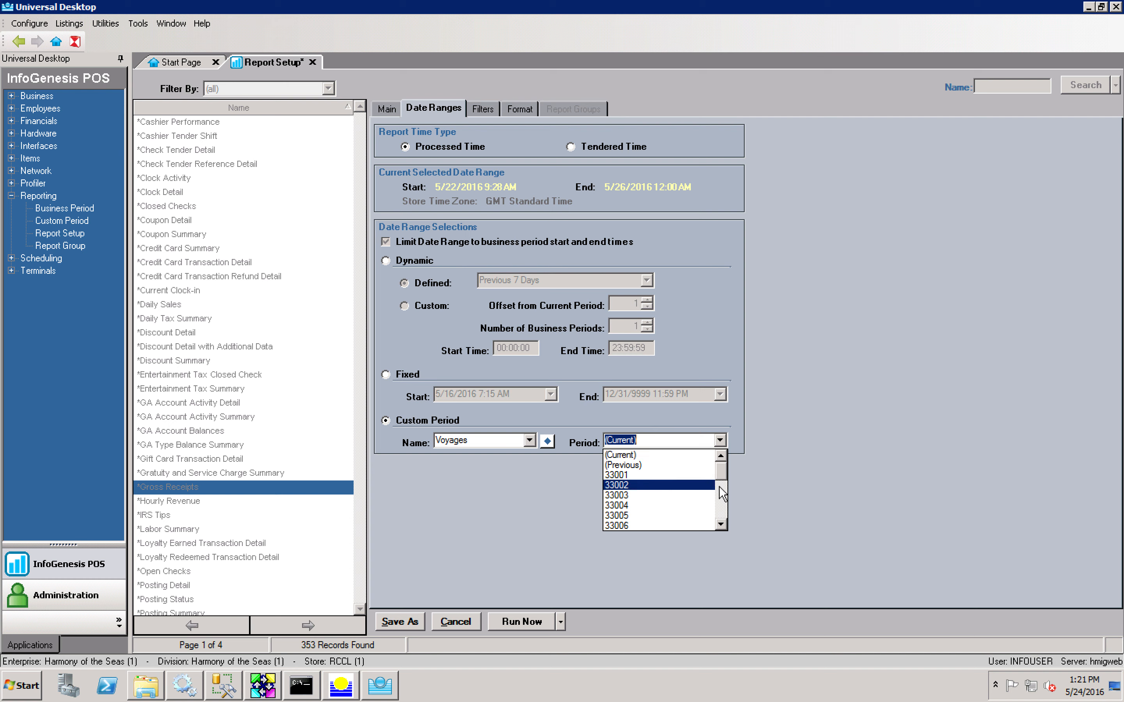
{"action": "left_click_drag", "start_coordinate": [723, 471], "coordinate": [723, 520]}
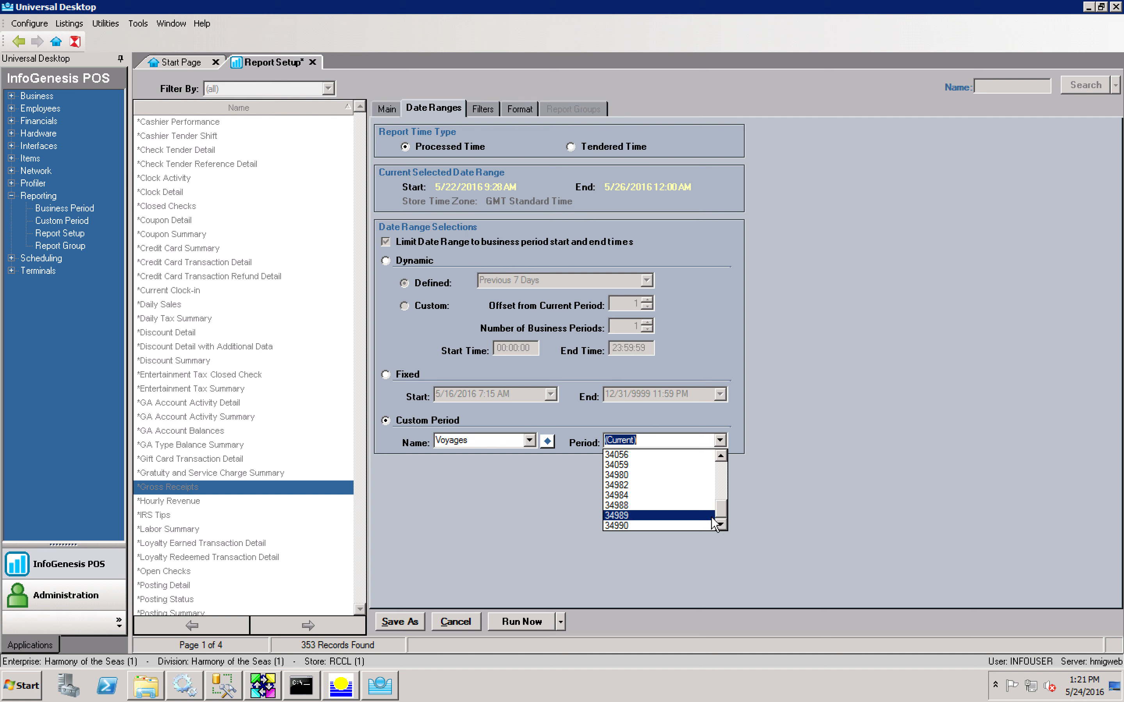
{"action": "left_click", "coordinate": [742, 368]}
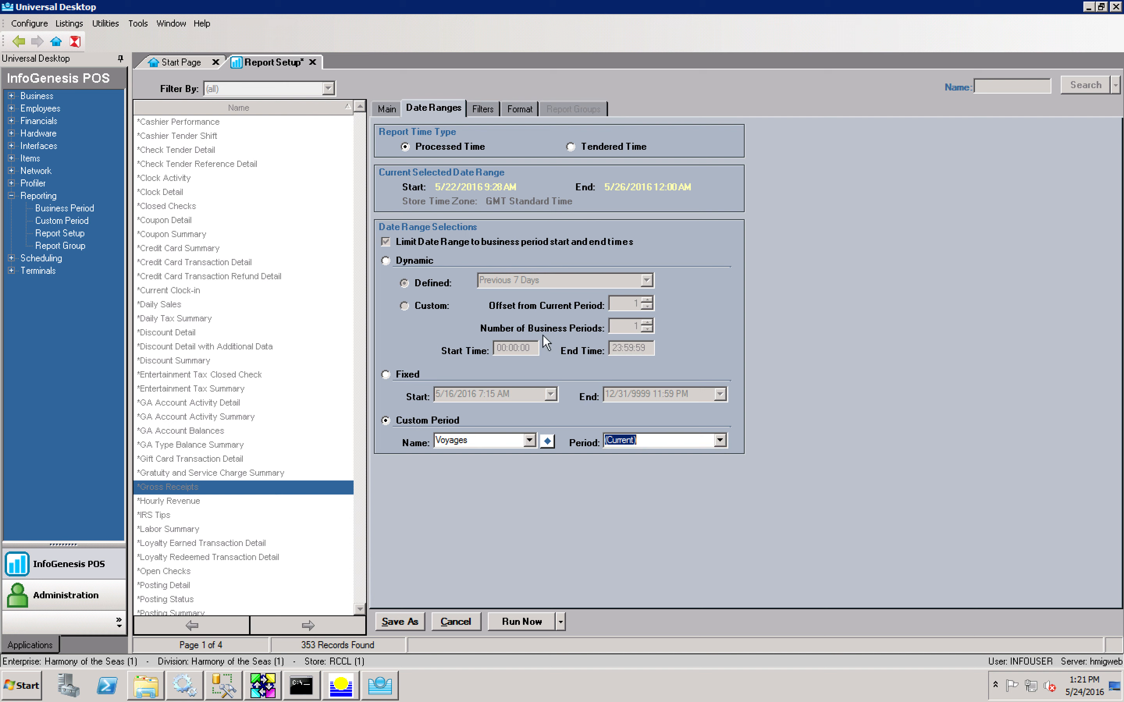
Step: Switch the date range to Dynamic with Previous Period selected
{"action": "left_click", "coordinate": [387, 262]}
{"action": "left_click", "coordinate": [645, 280]}
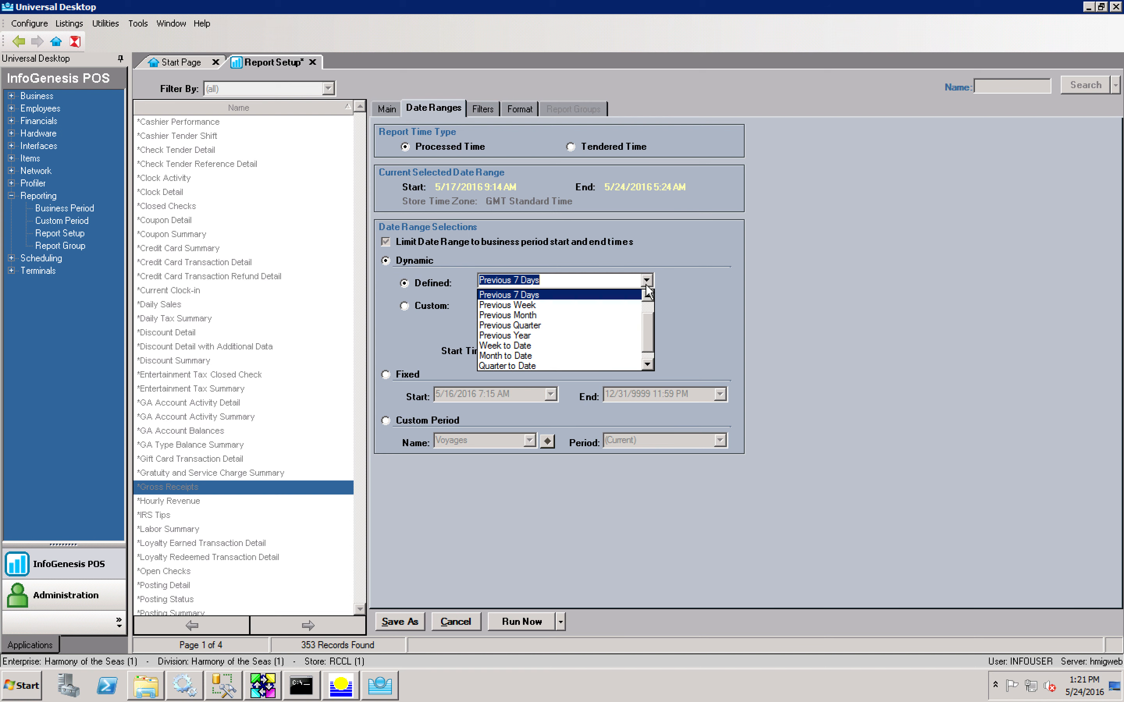
{"action": "left_click", "coordinate": [603, 304]}
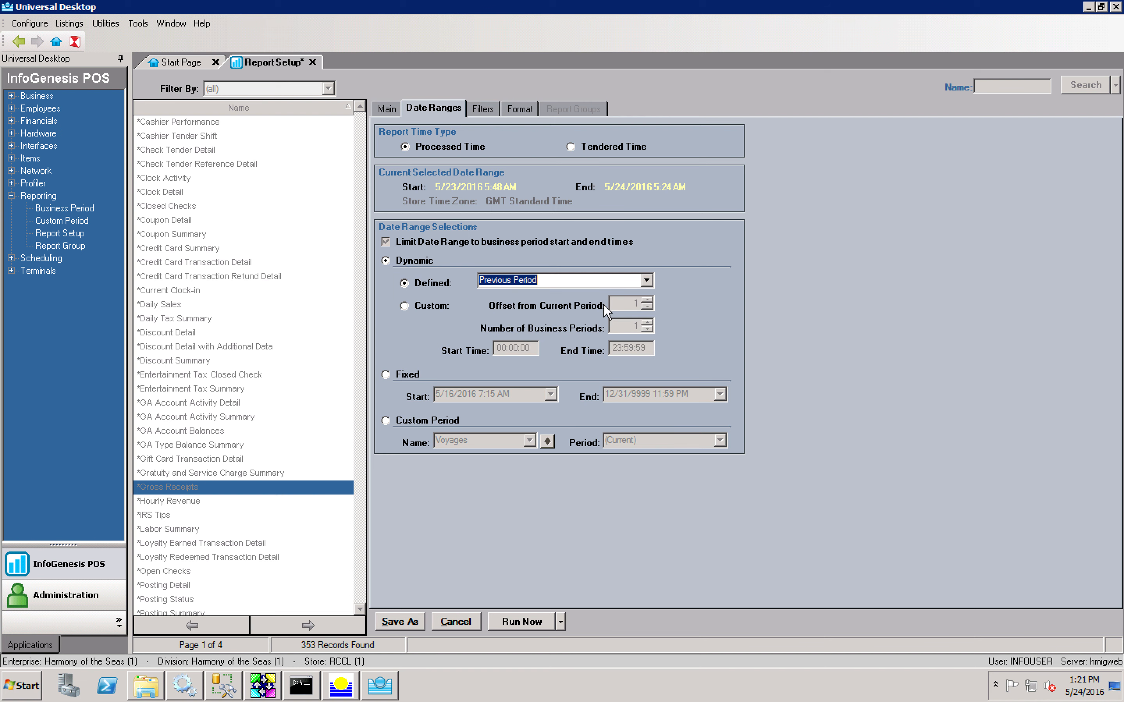
Step: On the Filters tab, select American Icon Grille and Silk as profit centers
{"action": "left_click", "coordinate": [474, 108]}
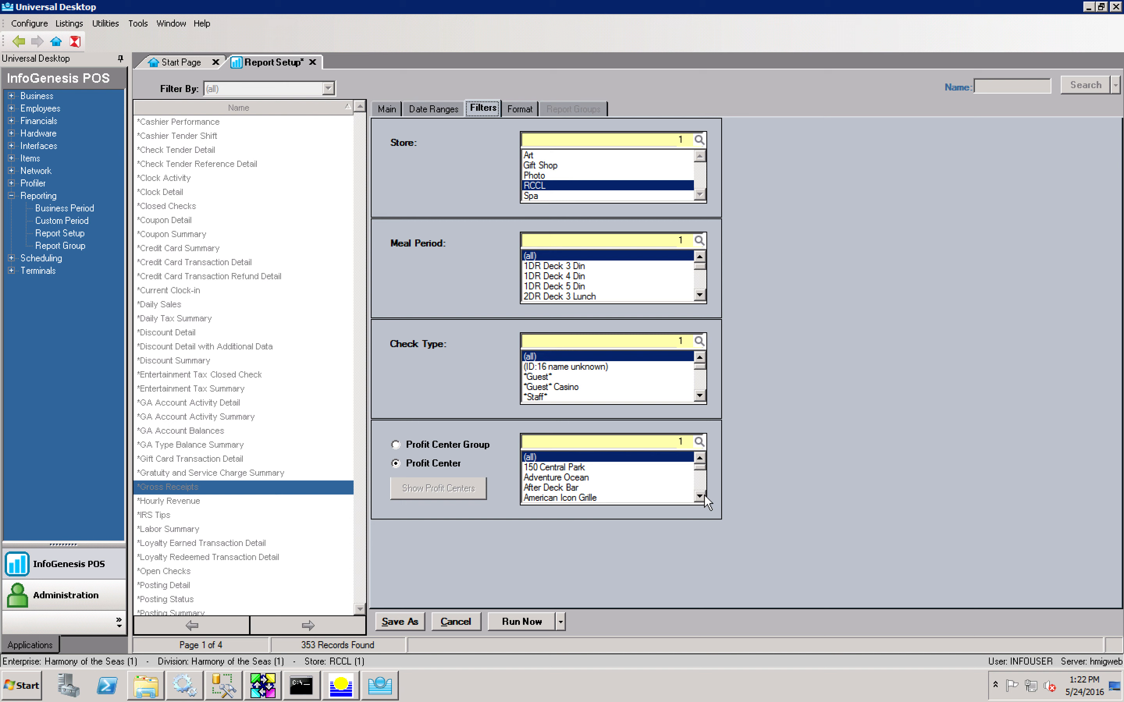
{"action": "left_click", "coordinate": [634, 500]}
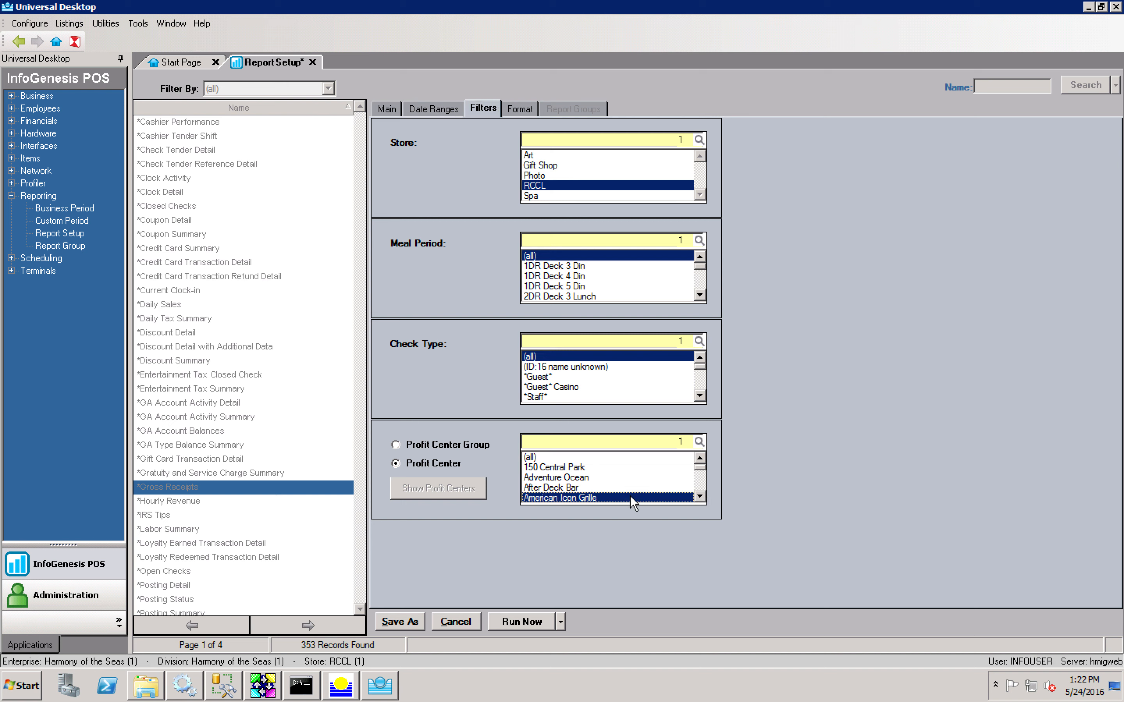
{"action": "left_click", "coordinate": [705, 488]}
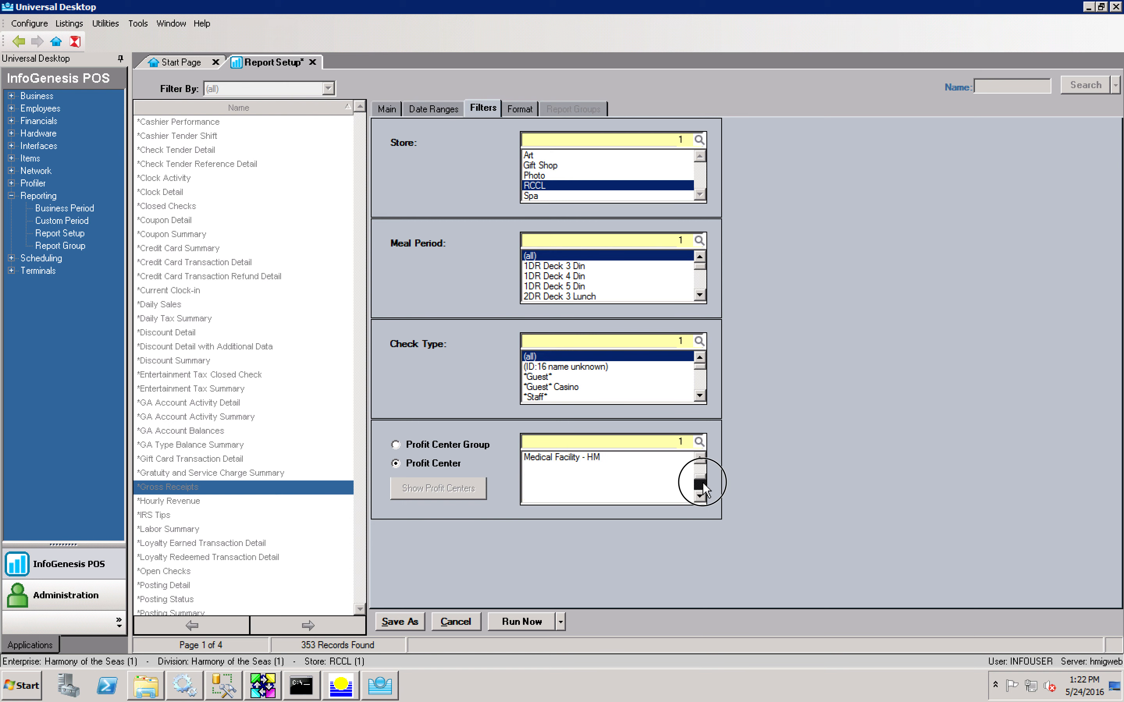
{"action": "left_click", "coordinate": [699, 461]}
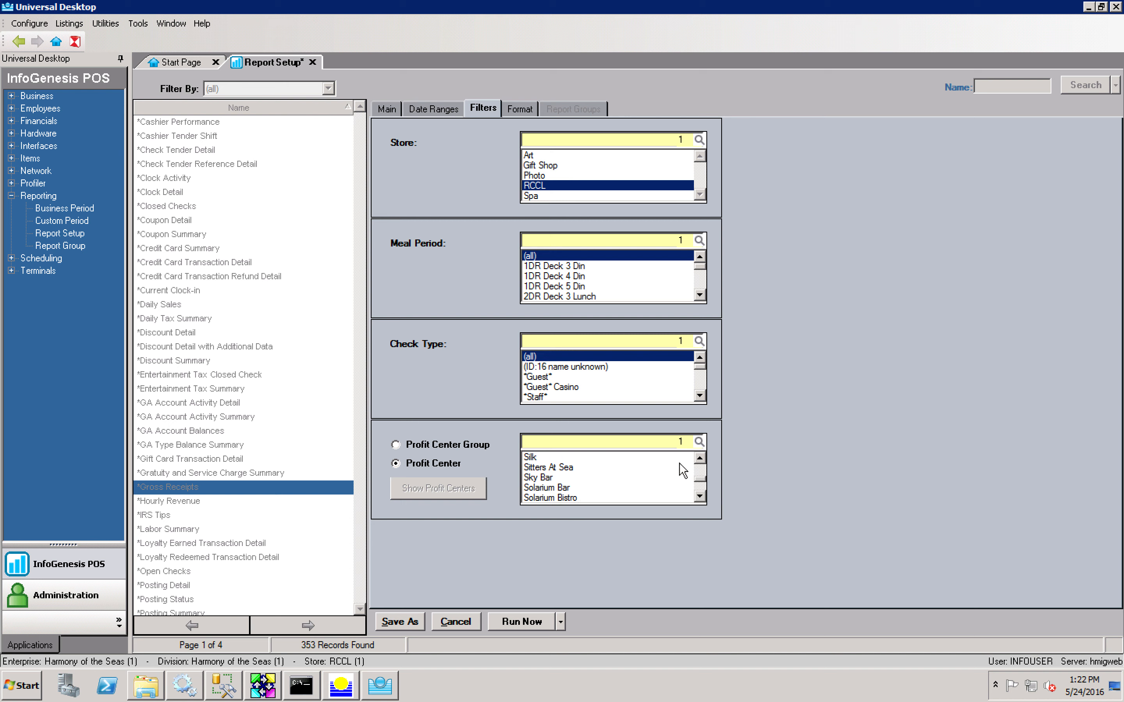
{"action": "left_click", "coordinate": [668, 459], "text": "ctrl"}
Step: Search 'the grande' and select The Grande as the third profit center, then view Format
{"action": "left_click", "coordinate": [647, 442]}
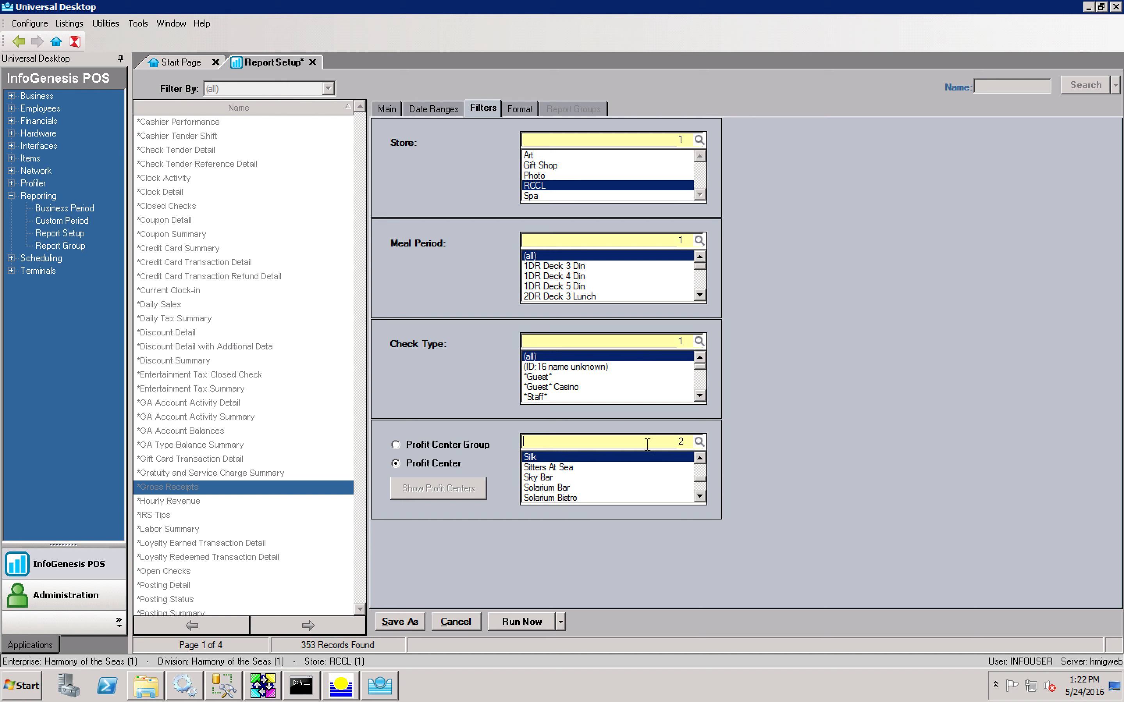
{"action": "type", "text": "the grande"}
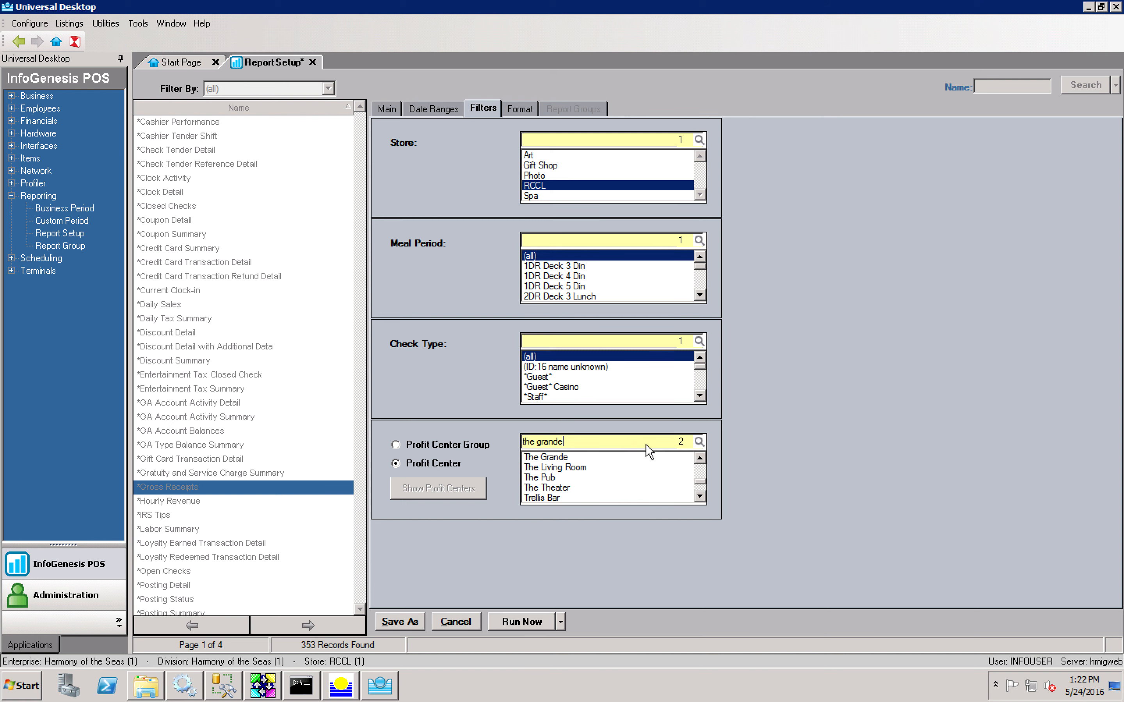
{"action": "left_click", "coordinate": [583, 460]}
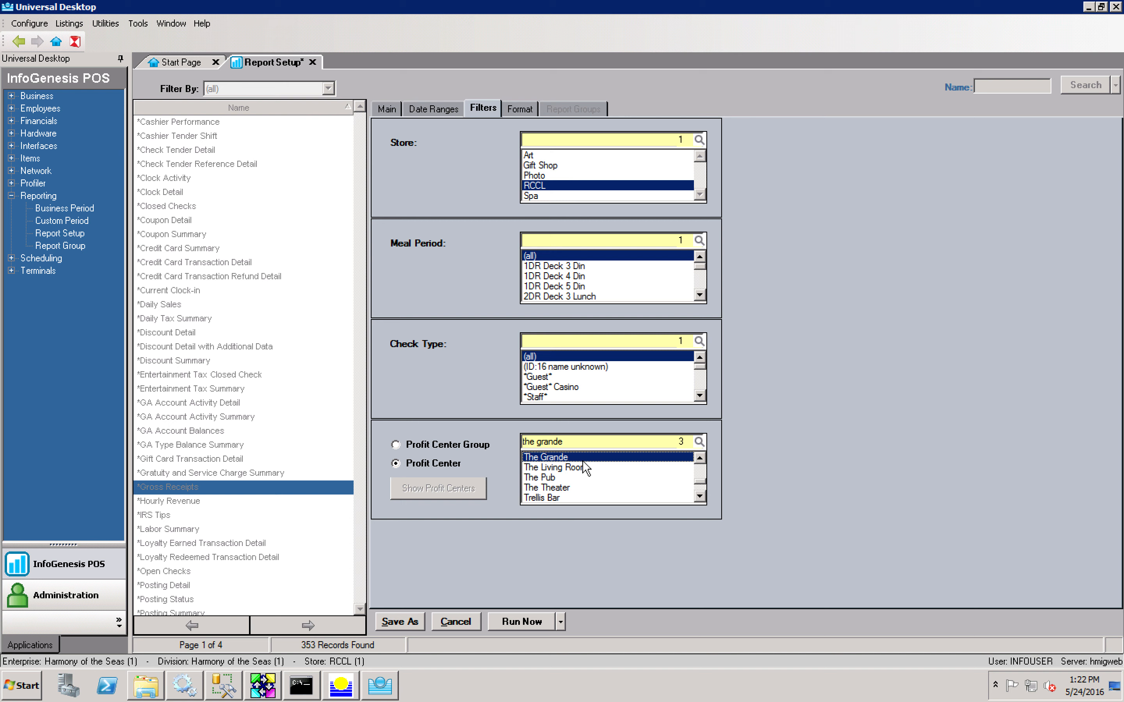
{"action": "left_click", "coordinate": [583, 460]}
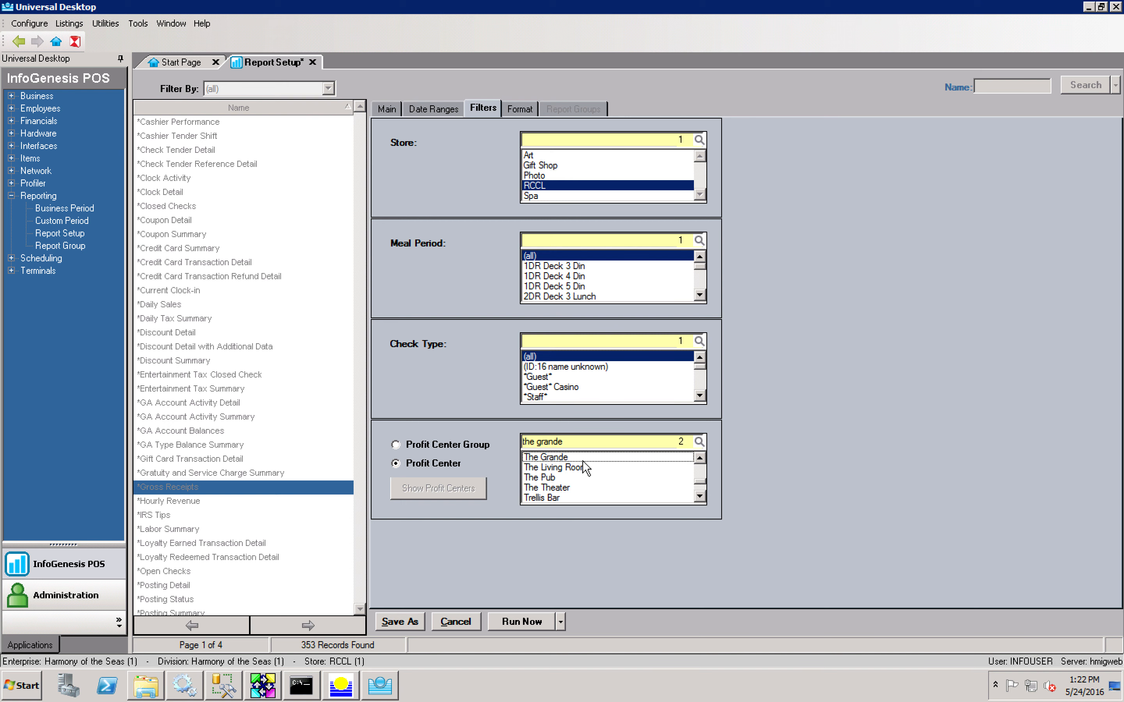
{"action": "left_click", "coordinate": [584, 468]}
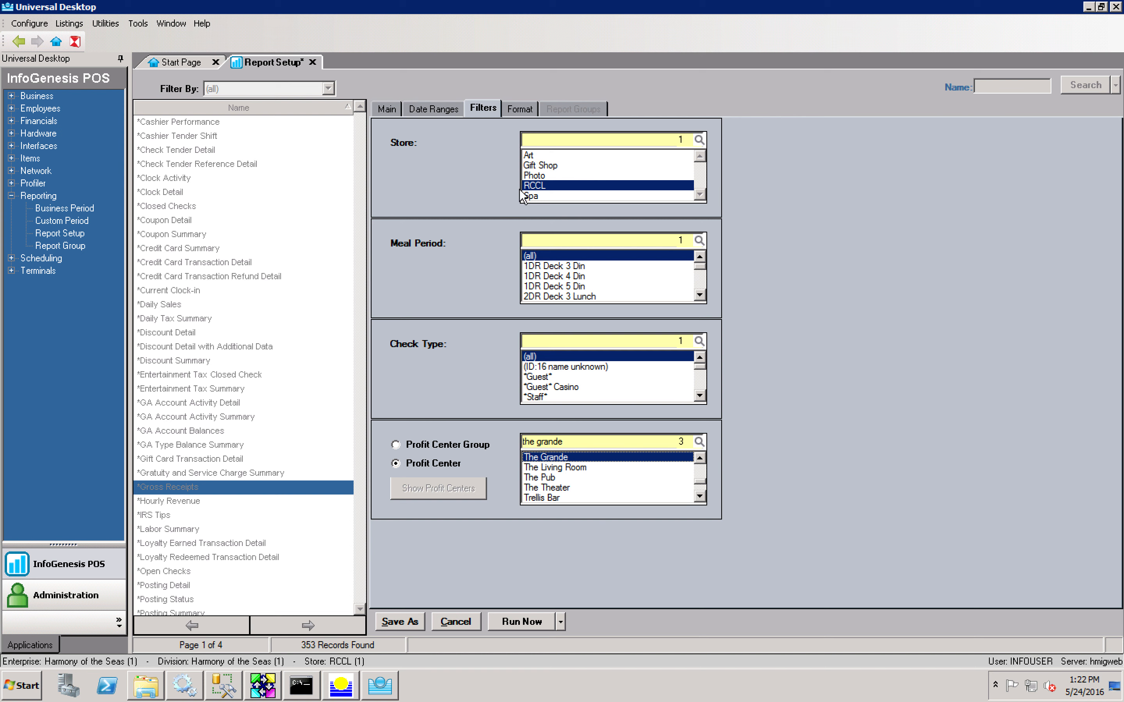
{"action": "left_click", "coordinate": [518, 108]}
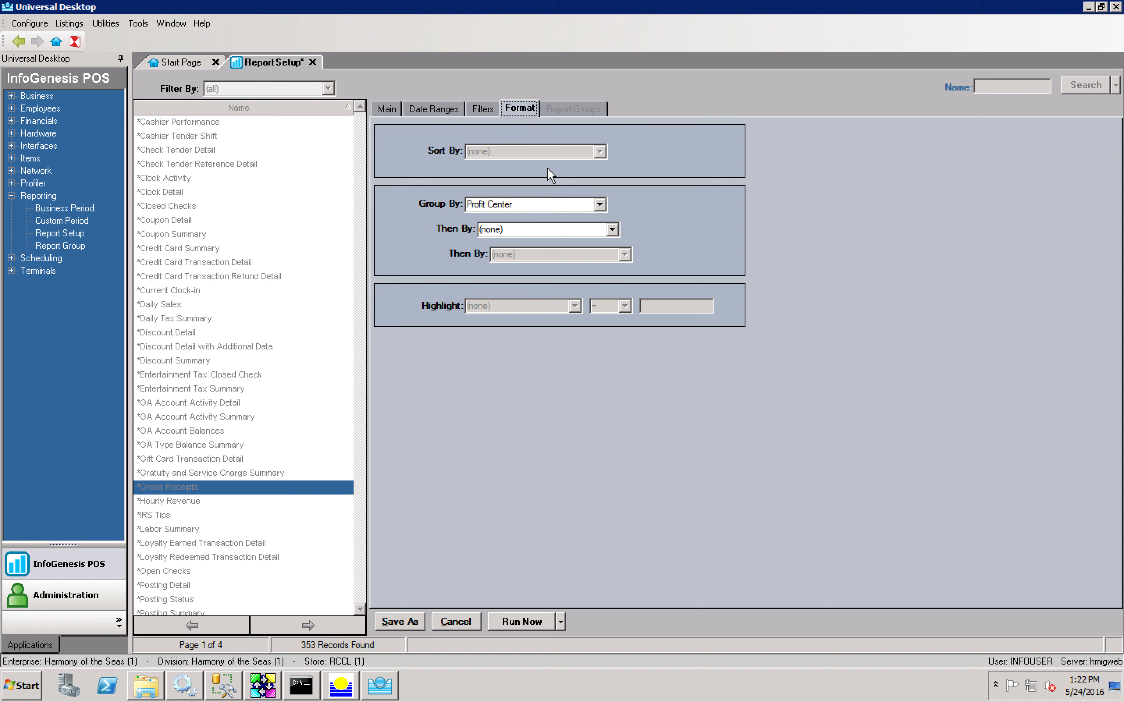
Step: Group the report by Profit Center Group with Then By set to (none), after trying Tender
{"action": "left_click", "coordinate": [599, 204]}
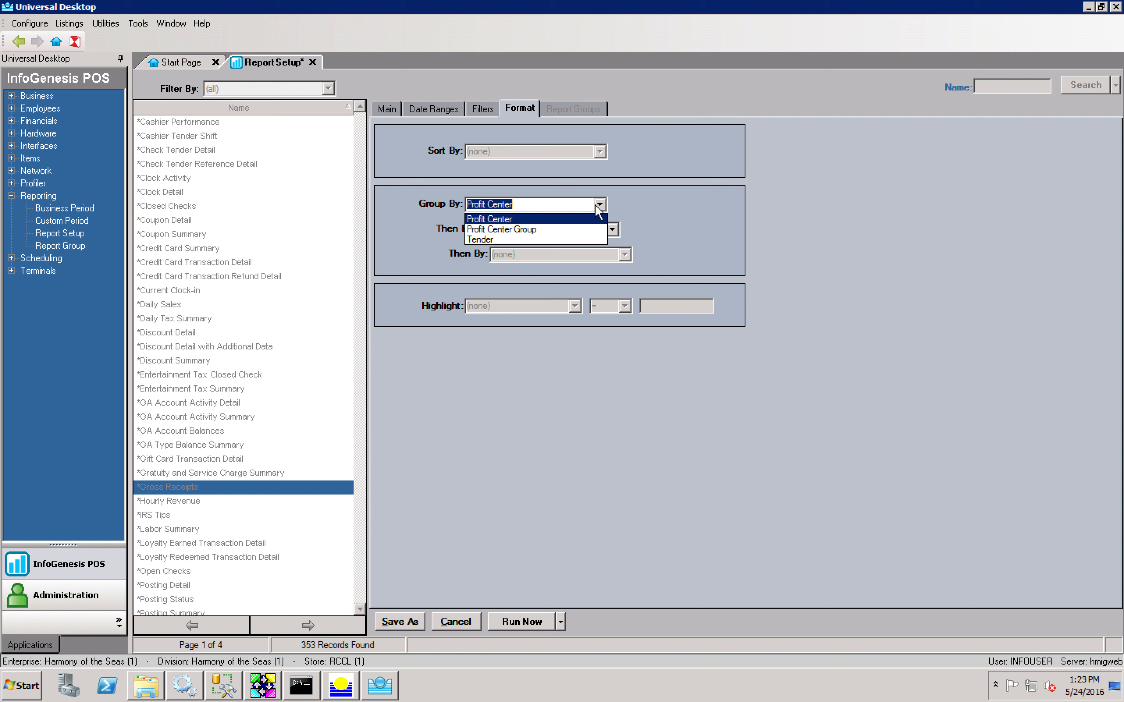
{"action": "left_click", "coordinate": [596, 205]}
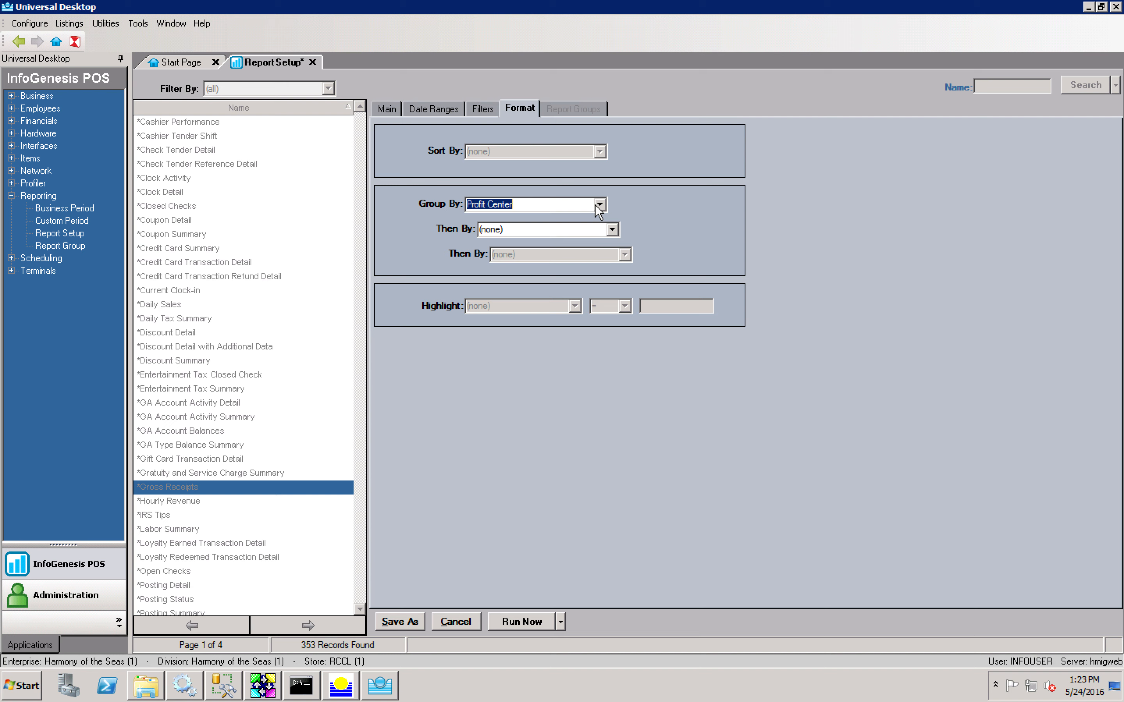
{"action": "left_click", "coordinate": [612, 229]}
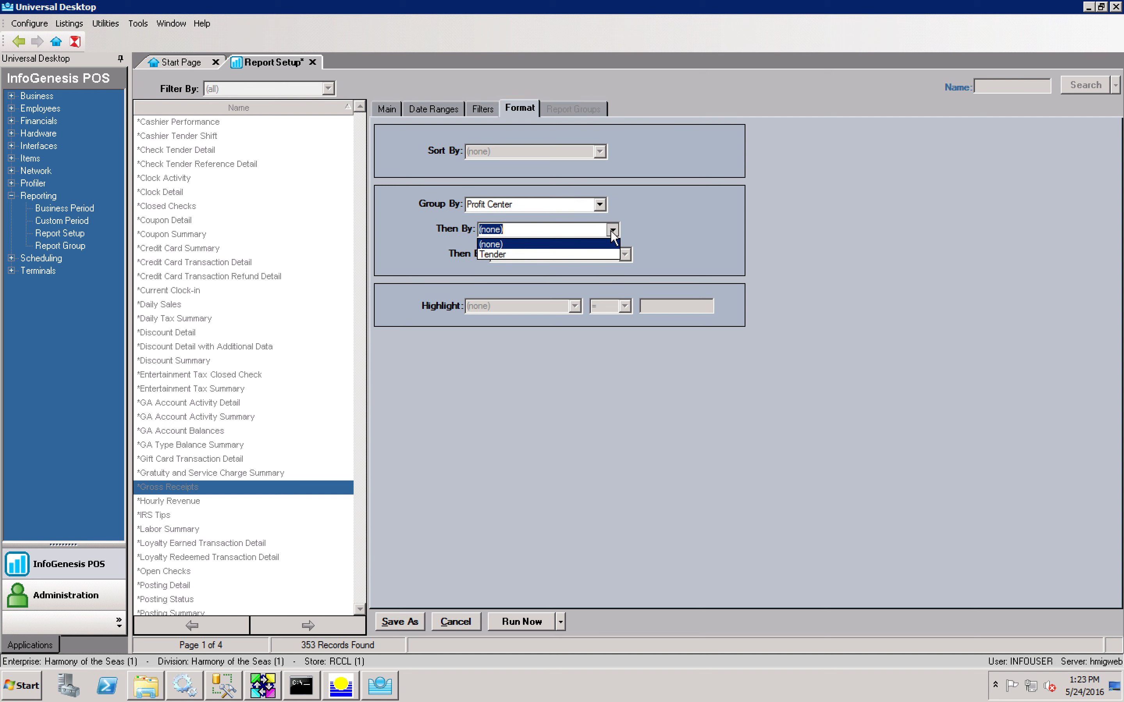
{"action": "left_click", "coordinate": [606, 255]}
{"action": "left_click", "coordinate": [599, 205]}
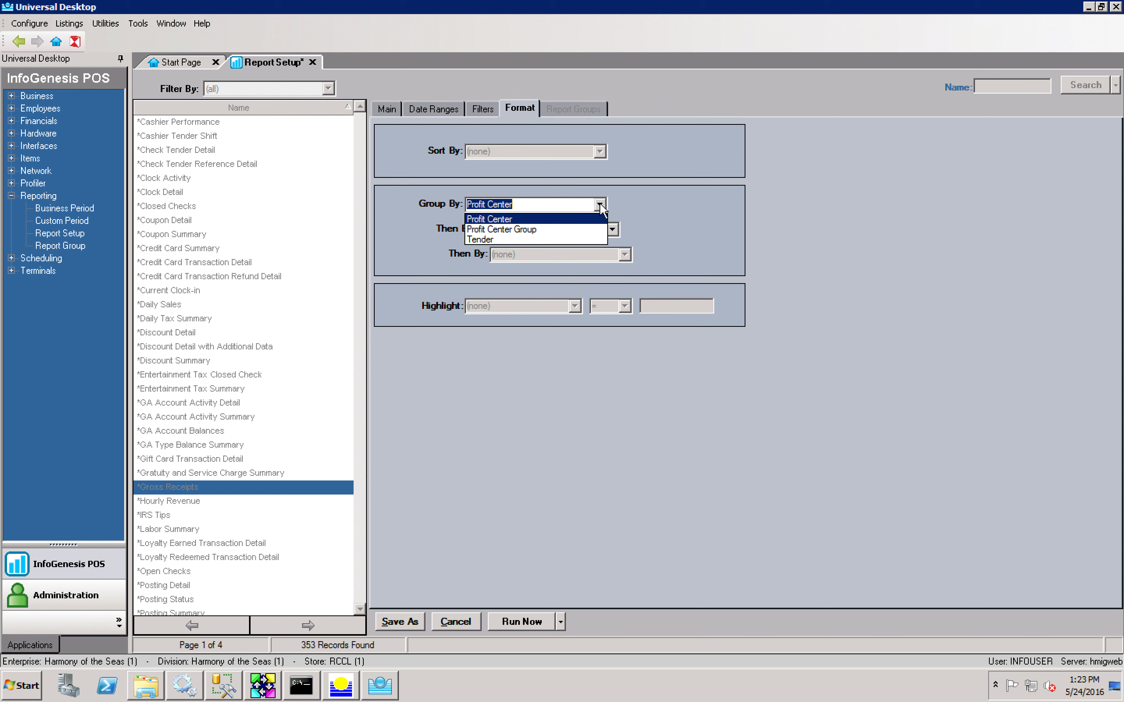
{"action": "left_click", "coordinate": [597, 232]}
{"action": "left_click", "coordinate": [613, 229]}
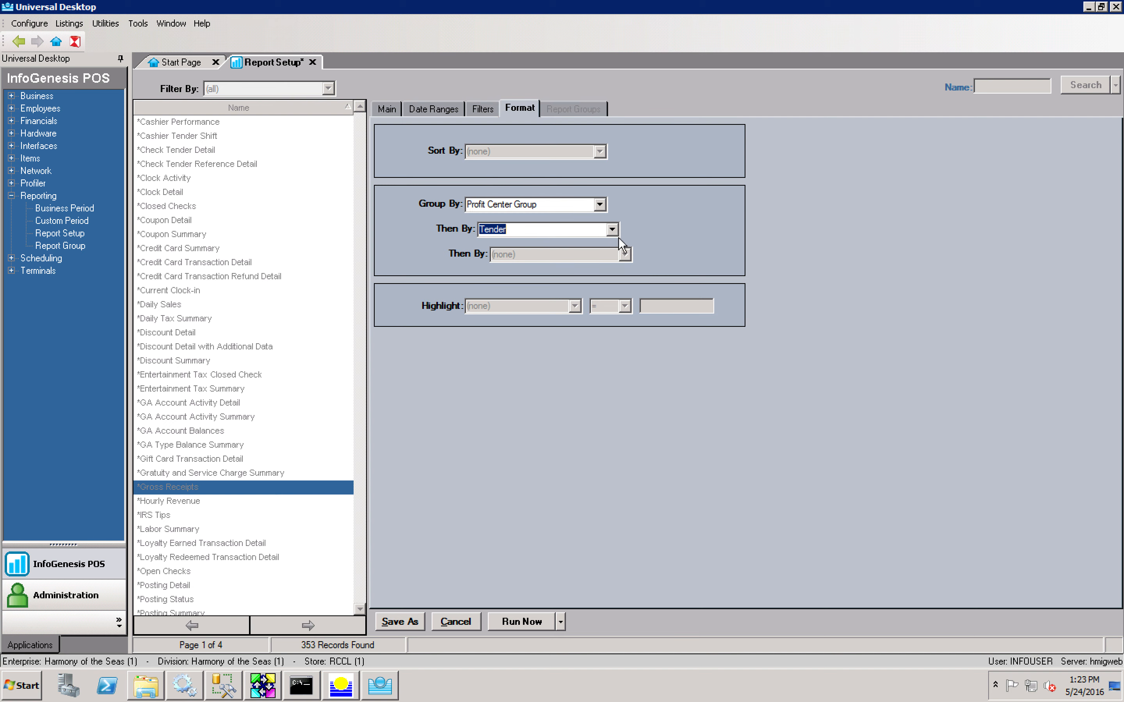
{"action": "left_click", "coordinate": [595, 242]}
{"action": "left_click", "coordinate": [483, 109]}
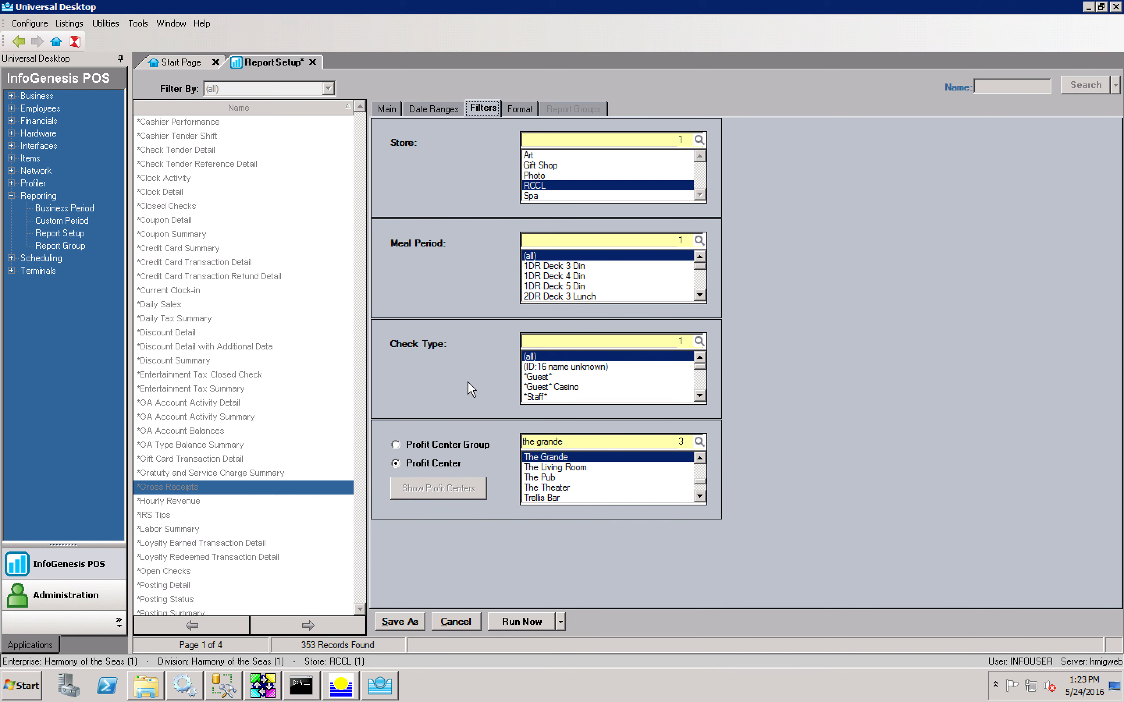
Step: Try the Bars profit center group, then return to filtering by individual profit centers
{"action": "left_click", "coordinate": [406, 444]}
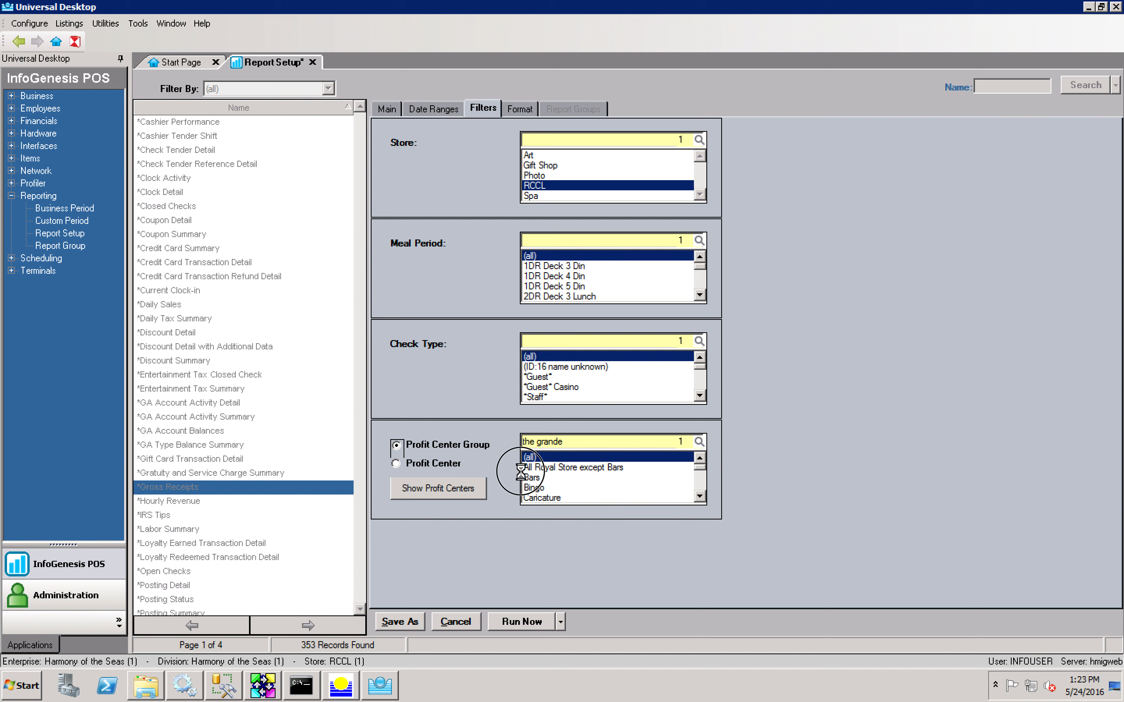
{"action": "left_click", "coordinate": [532, 478]}
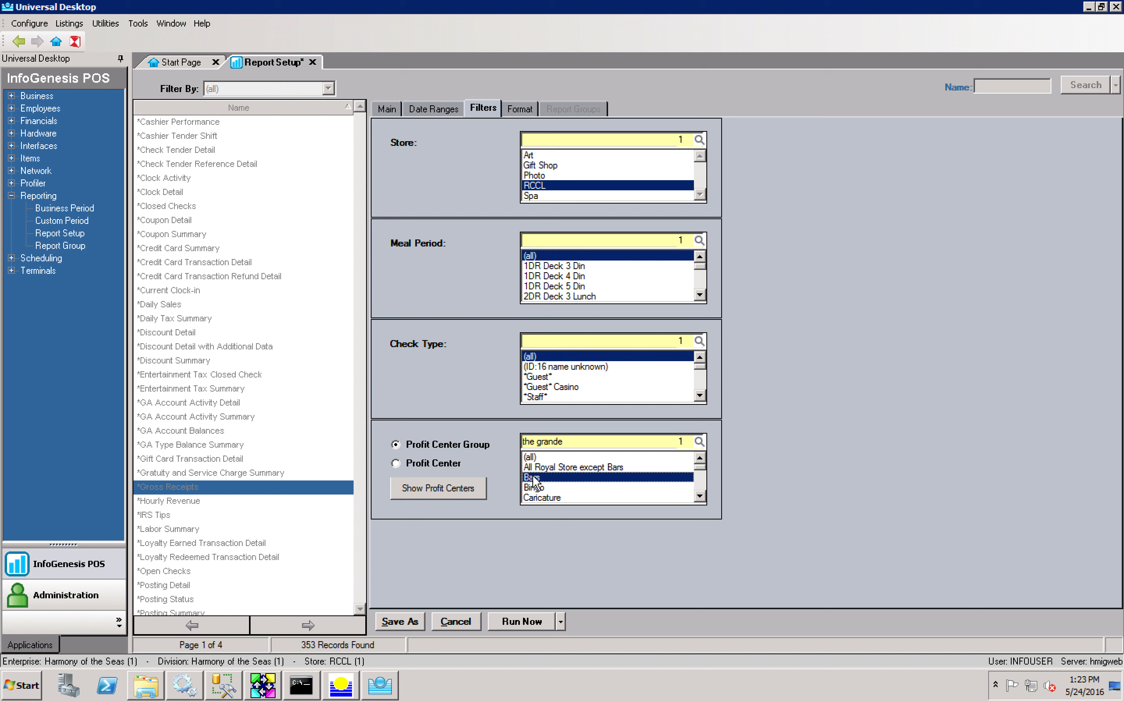
{"action": "left_click", "coordinate": [420, 465]}
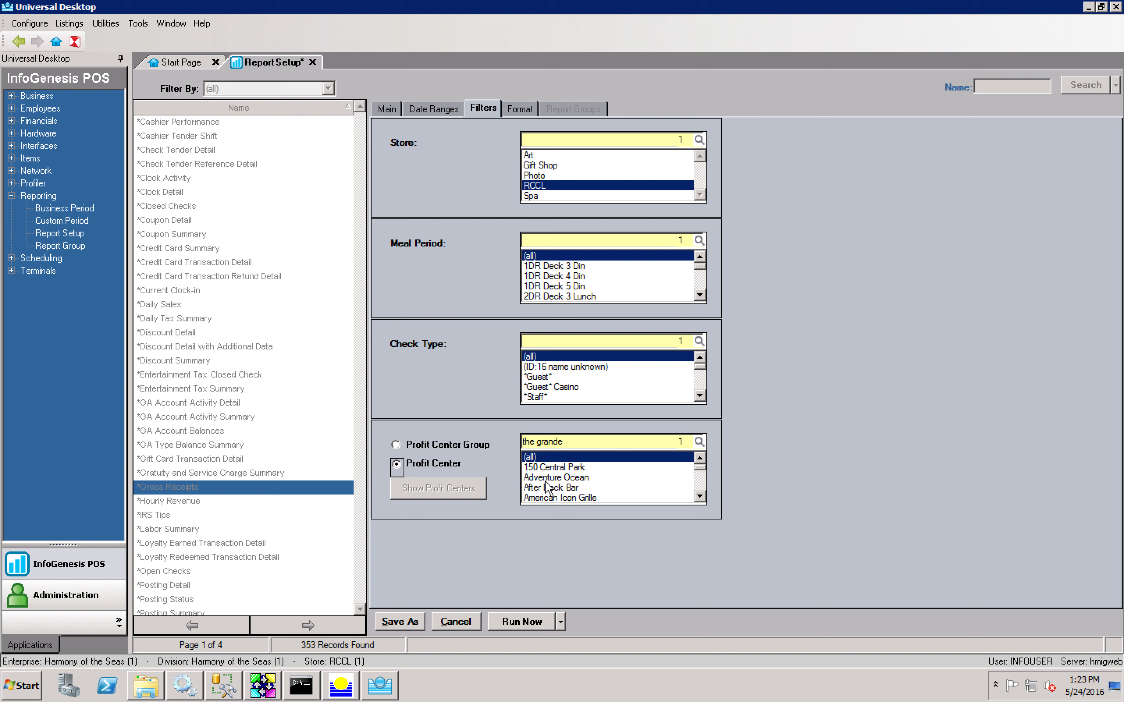
Step: Search and tick The Grande, Silk and American Icon Grille, then reopen Group By on Format
{"action": "left_click", "coordinate": [608, 444]}
{"action": "left_click", "coordinate": [562, 457]}
{"action": "left_click", "coordinate": [583, 443]}
{"action": "type", "text": "silk"}
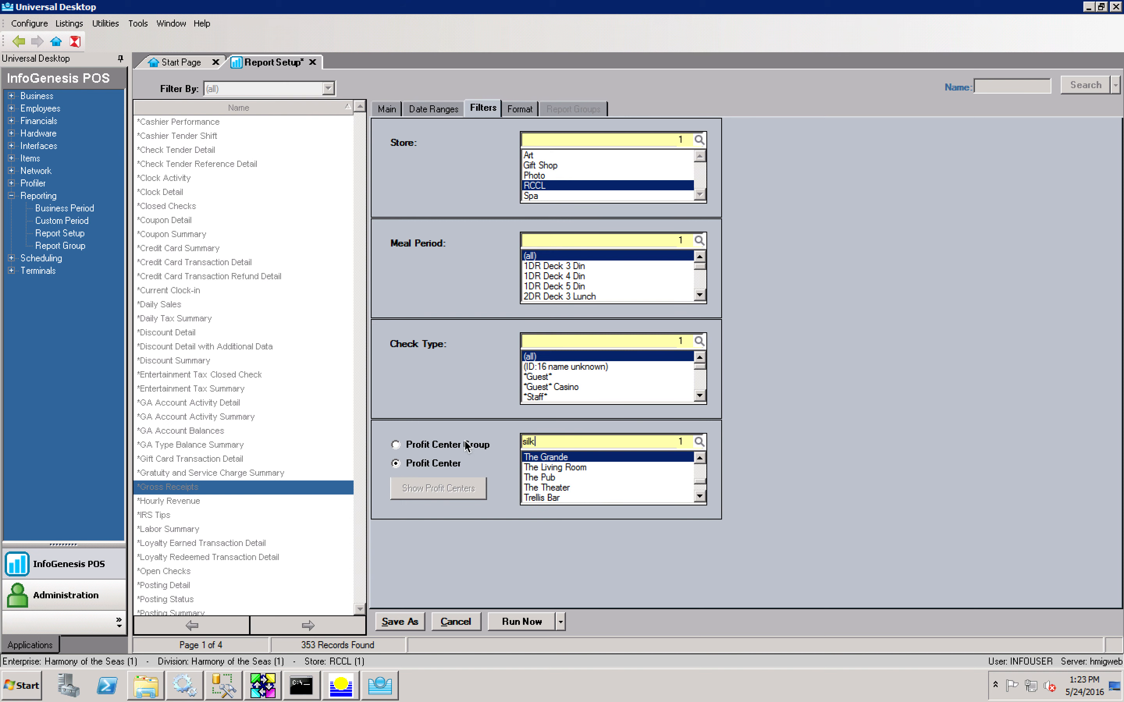
{"action": "left_click", "coordinate": [542, 444]}
{"action": "type", "text": "ameri"}
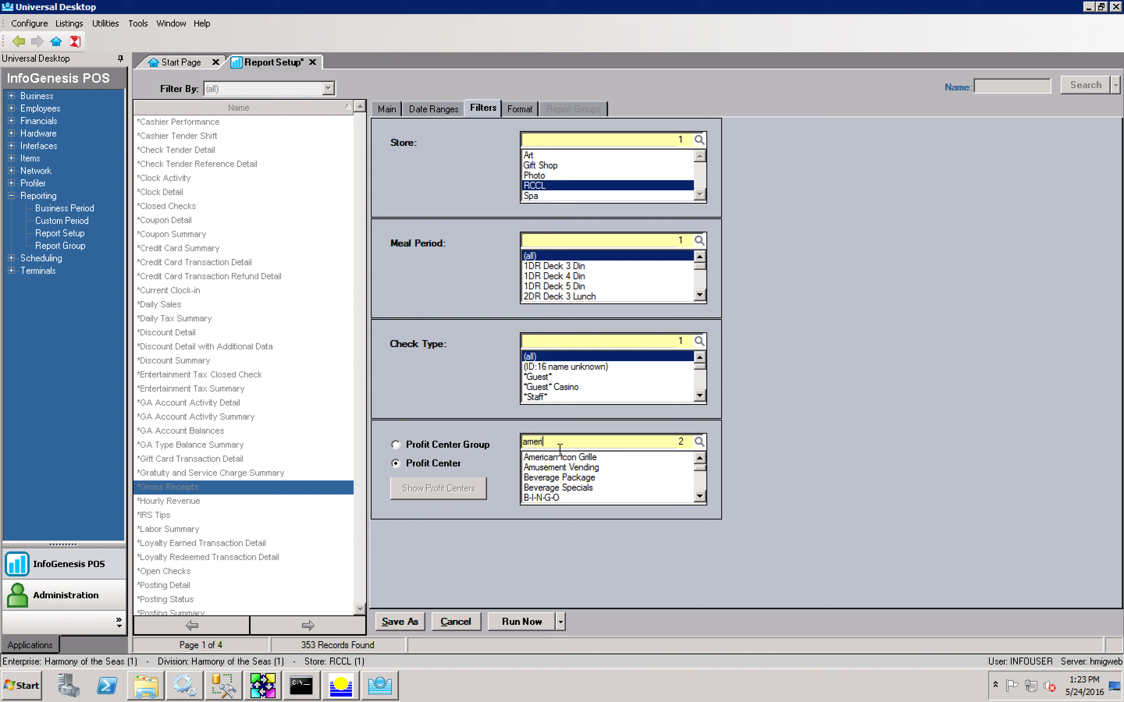
{"action": "left_click", "coordinate": [561, 458]}
{"action": "left_click", "coordinate": [515, 109]}
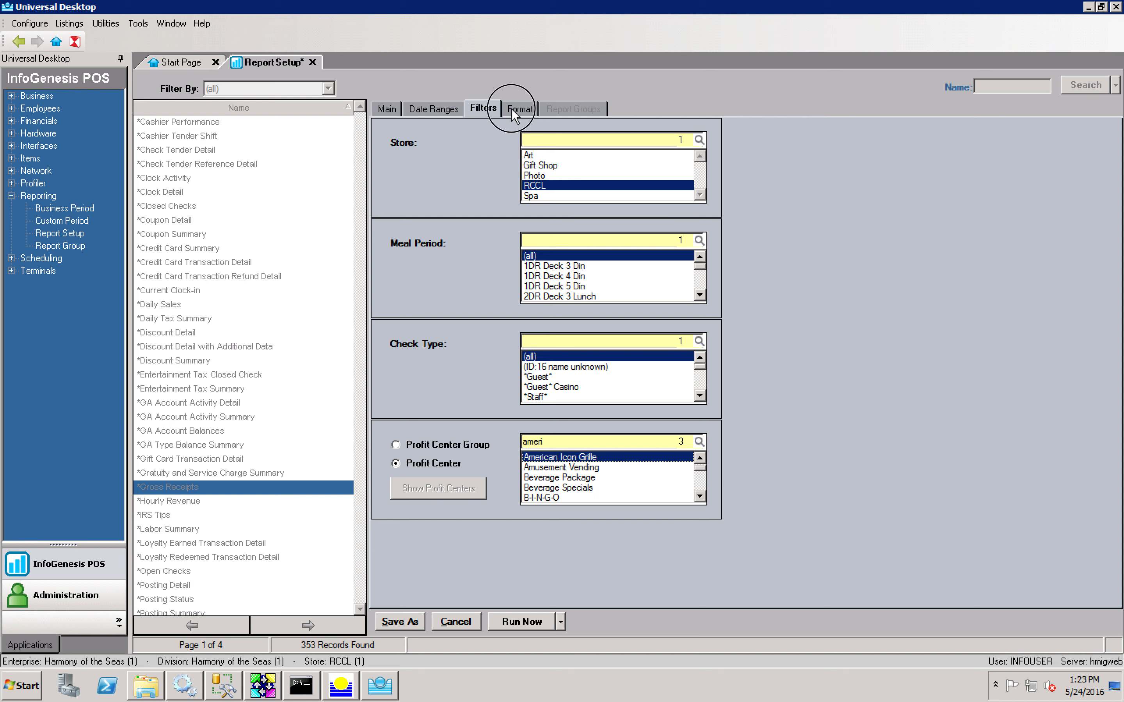
{"action": "left_click", "coordinate": [599, 205]}
Step: Group the Gross Receipts report by Profit Center and generate it as a PDF
{"action": "left_click", "coordinate": [586, 219]}
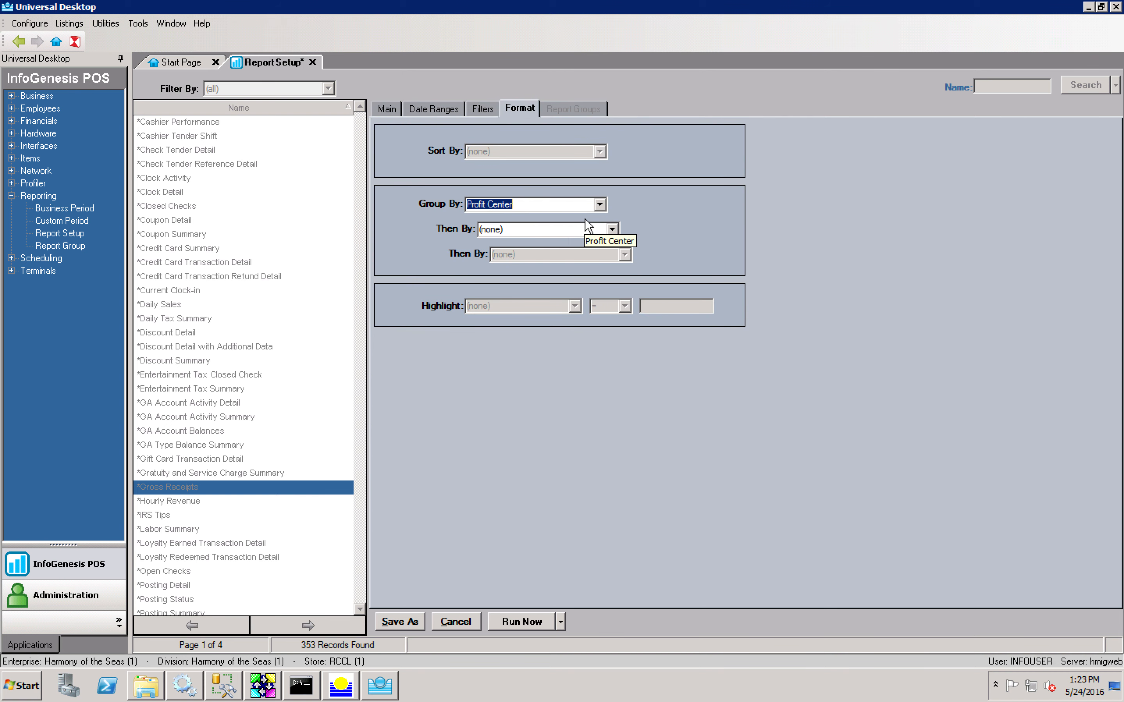
{"action": "left_click", "coordinate": [520, 621]}
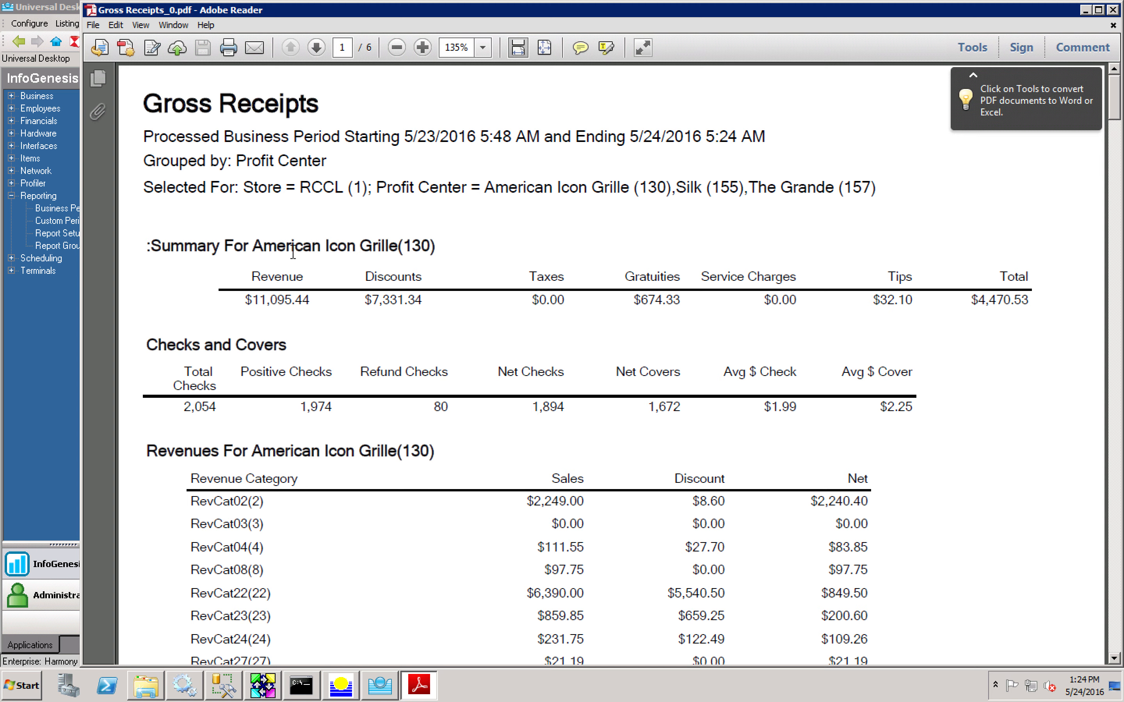
{"action": "left_click_drag", "start_coordinate": [144, 136], "coordinate": [767, 134]}
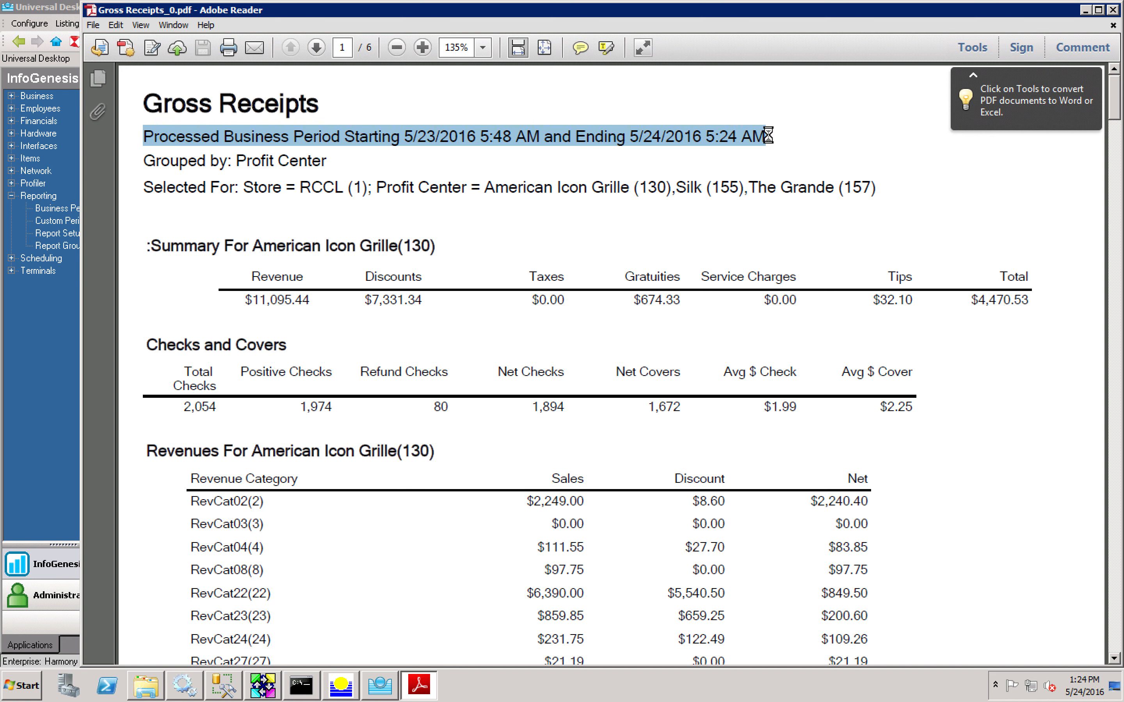
{"action": "left_click", "coordinate": [381, 130]}
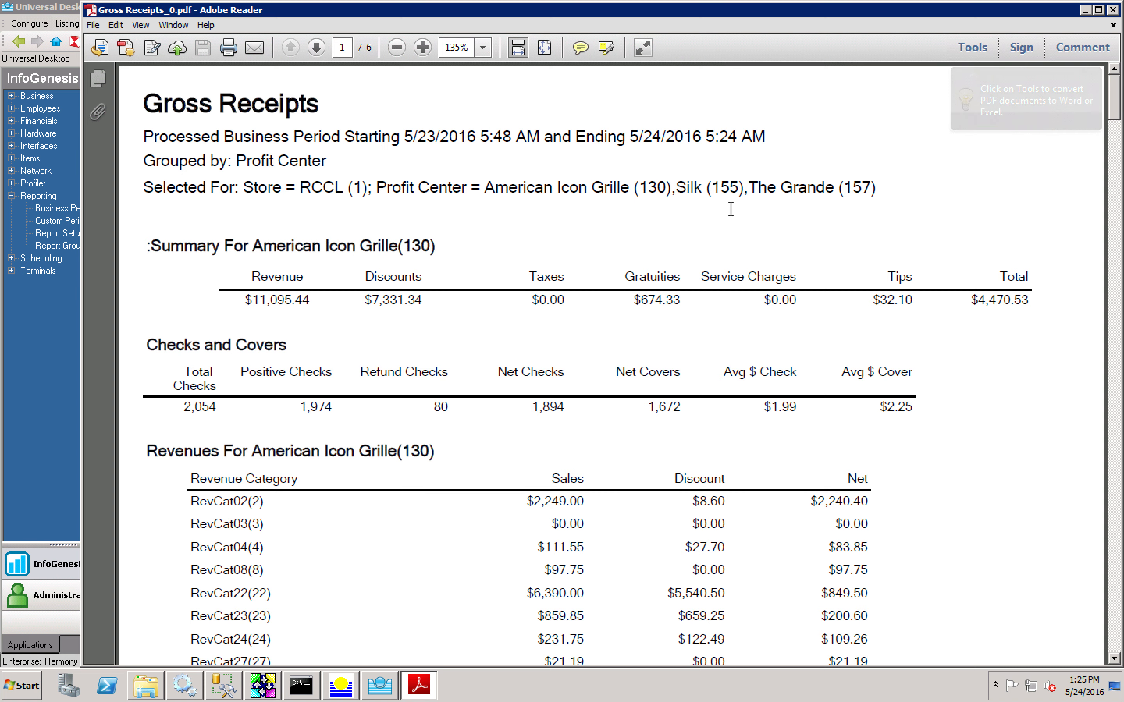
{"action": "scroll", "coordinate": [731, 210], "scroll_direction": "down", "scroll_amount": 3}
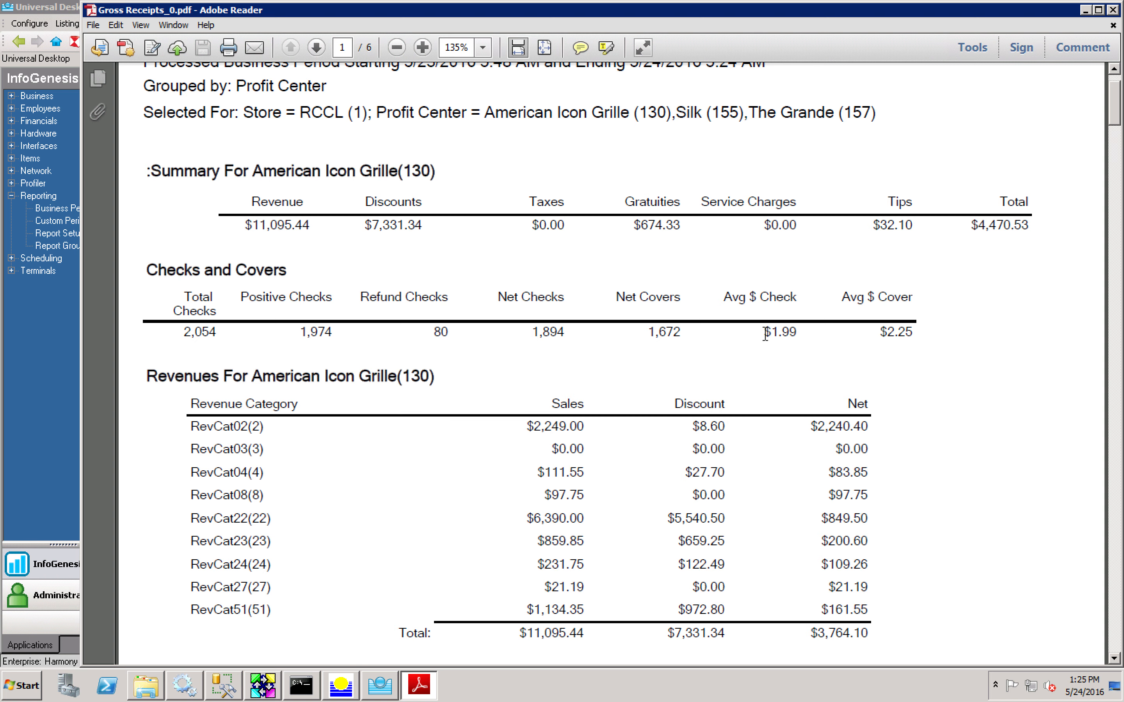
Step: Scroll the PDF to page 2's Returns and Refunds, then return to Universal Desktop Report Setup
{"action": "scroll", "coordinate": [765, 334], "scroll_direction": "down", "scroll_amount": 5}
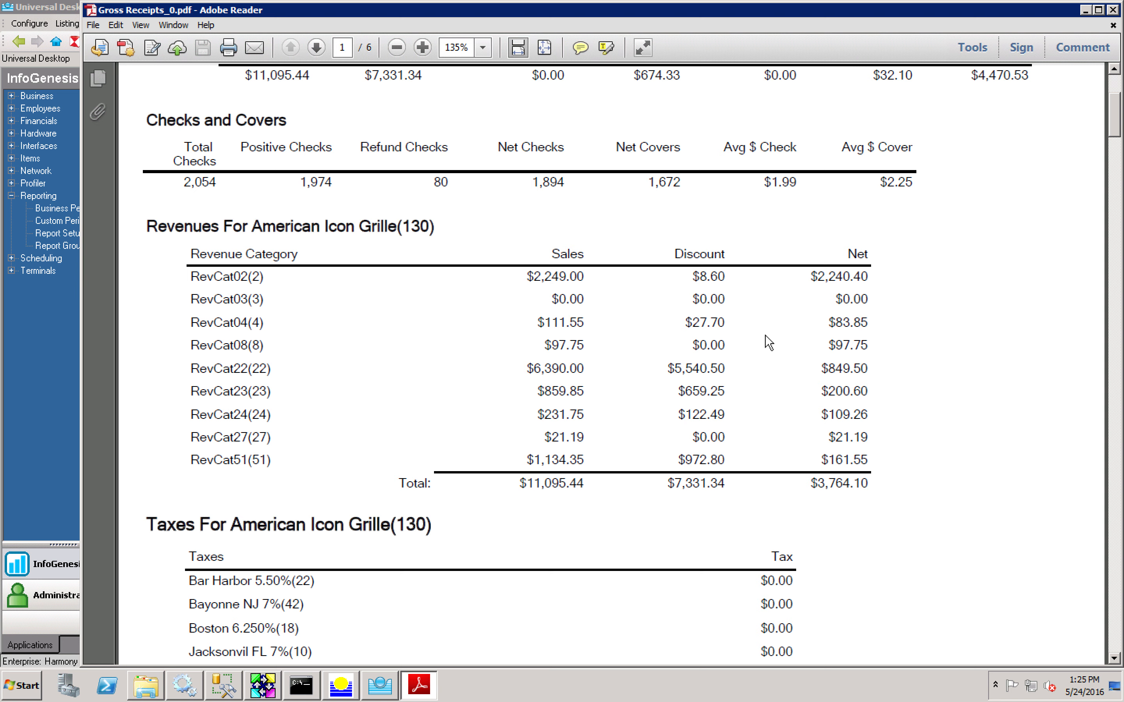
{"action": "scroll", "coordinate": [768, 343], "scroll_direction": "down", "scroll_amount": 8}
{"action": "scroll", "coordinate": [766, 336], "scroll_direction": "down", "scroll_amount": 20}
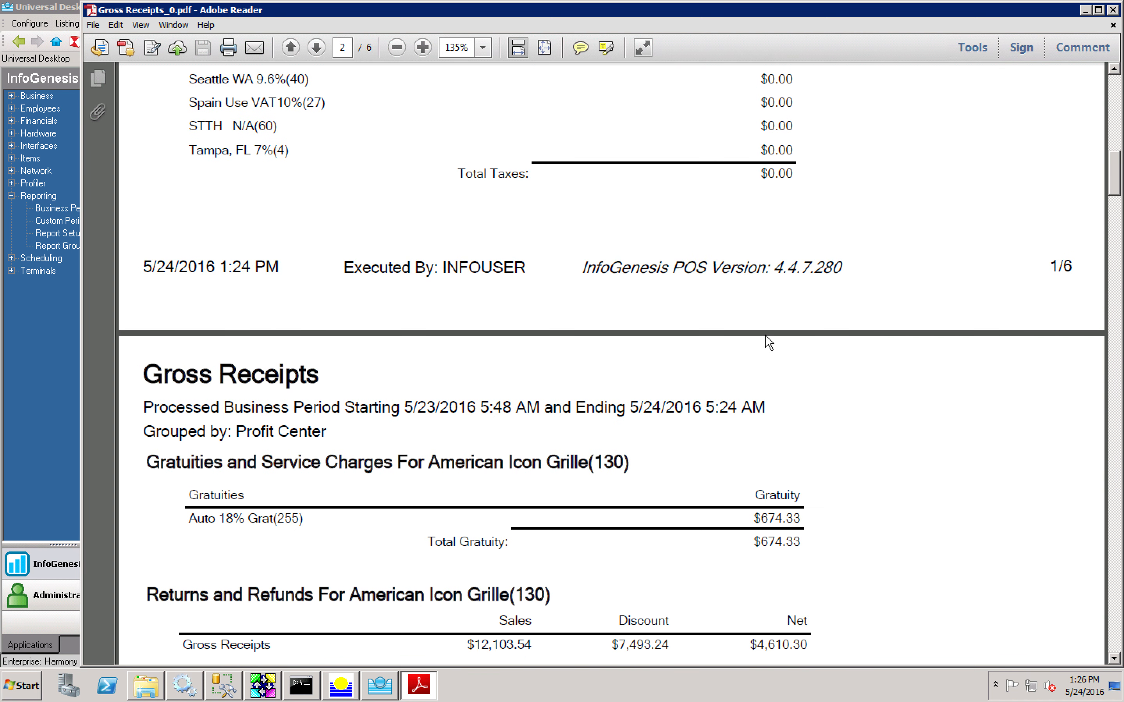
{"action": "scroll", "coordinate": [768, 339], "scroll_direction": "up", "scroll_amount": 5}
{"action": "scroll", "coordinate": [765, 333], "scroll_direction": "down", "scroll_amount": 10}
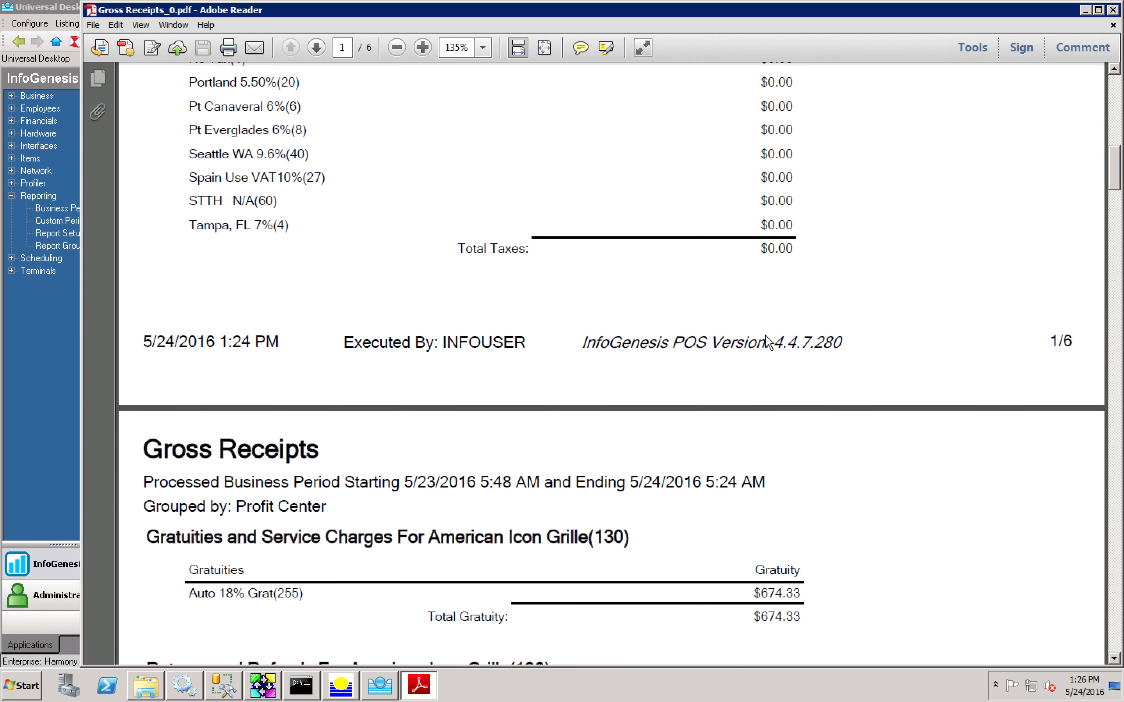
{"action": "scroll", "coordinate": [765, 333], "scroll_direction": "down", "scroll_amount": 5}
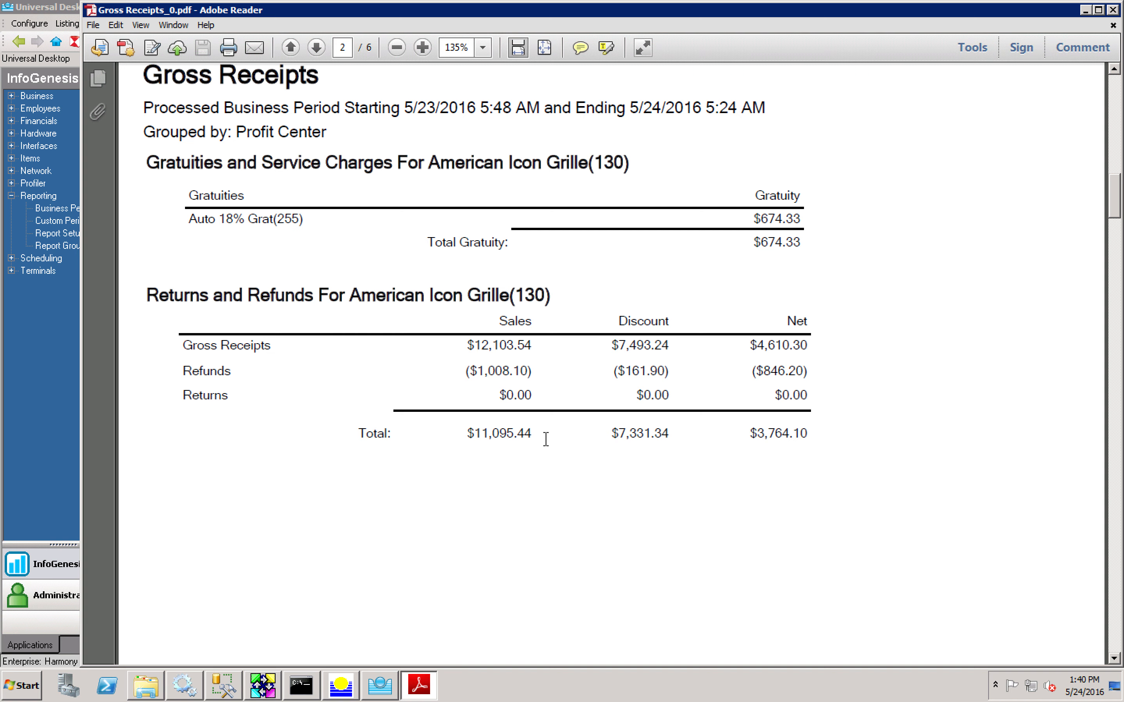
{"action": "left_click", "coordinate": [66, 477]}
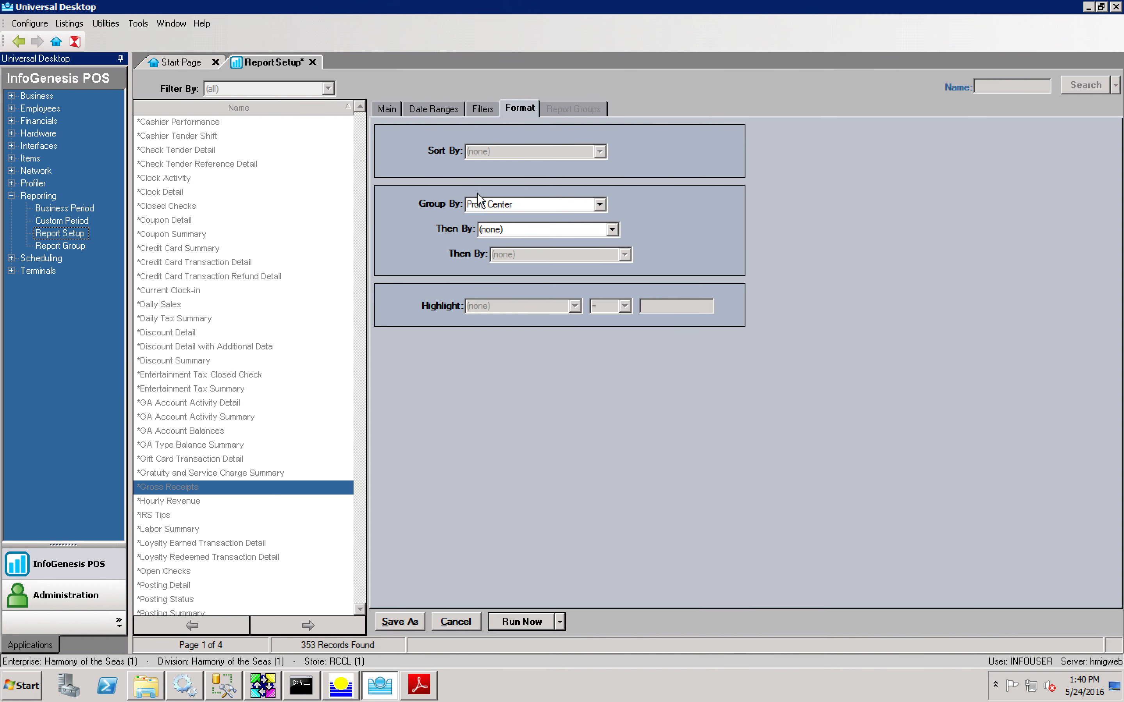
Step: Rename the report to 'Dining Room Gross Receipts' on the Main tab
{"action": "left_click", "coordinate": [391, 110]}
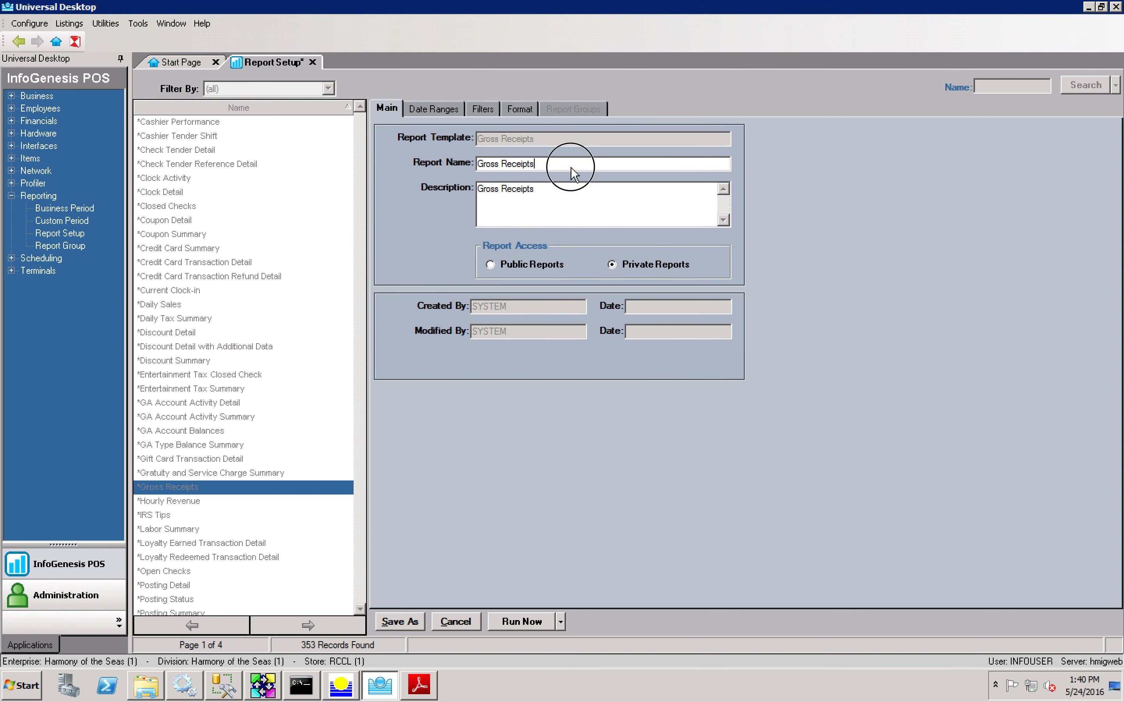
{"action": "left_click_drag", "start_coordinate": [571, 166], "coordinate": [367, 154]}
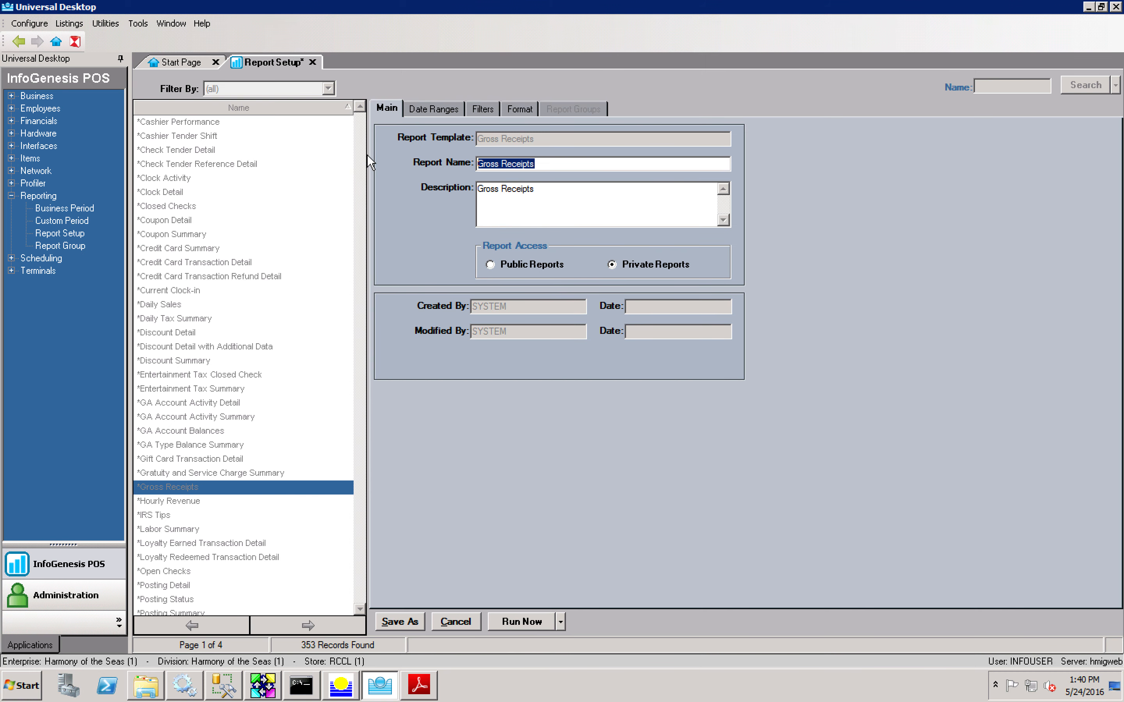
{"action": "type", "text": "Dining Room Gross Receipts"}
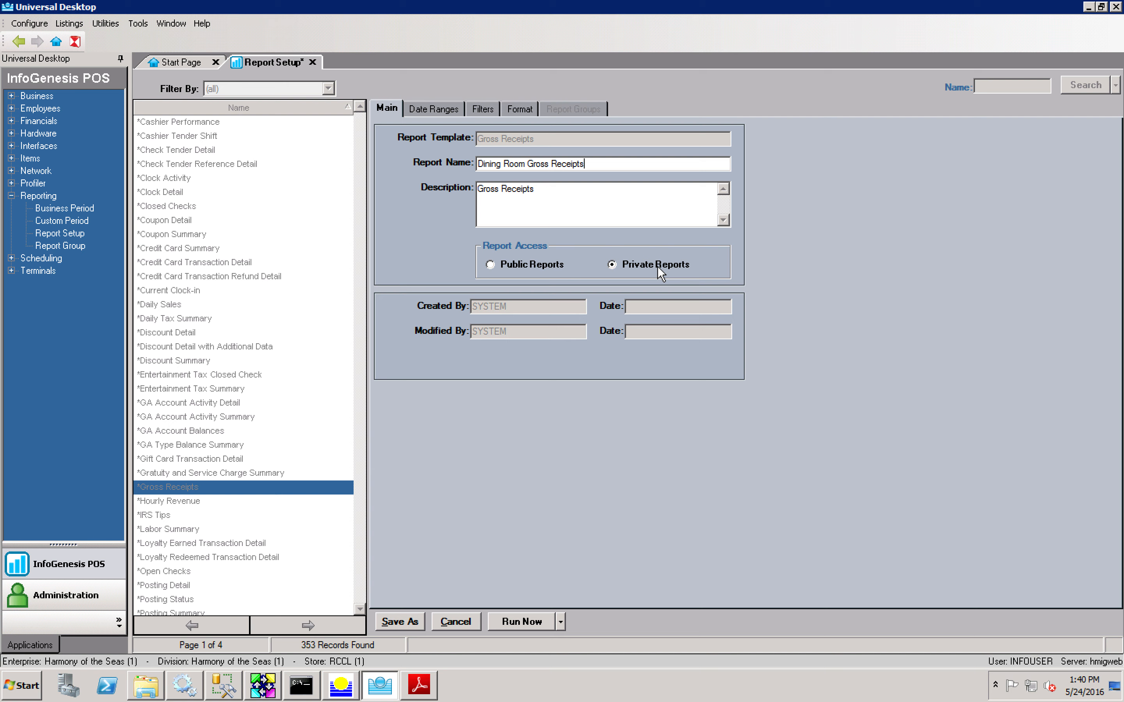
Step: Try Private Reports, dismiss the report groups warning, and set access back to Public Reports
{"action": "left_click", "coordinate": [519, 264]}
{"action": "left_click", "coordinate": [647, 264]}
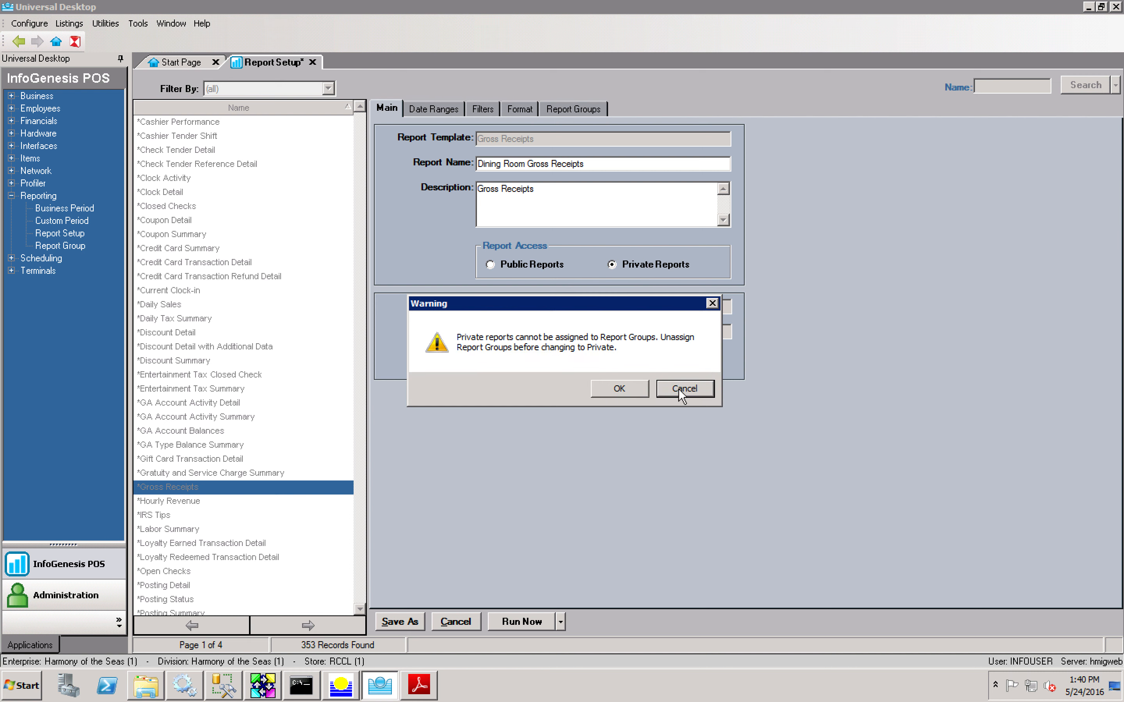
{"action": "left_click", "coordinate": [620, 389]}
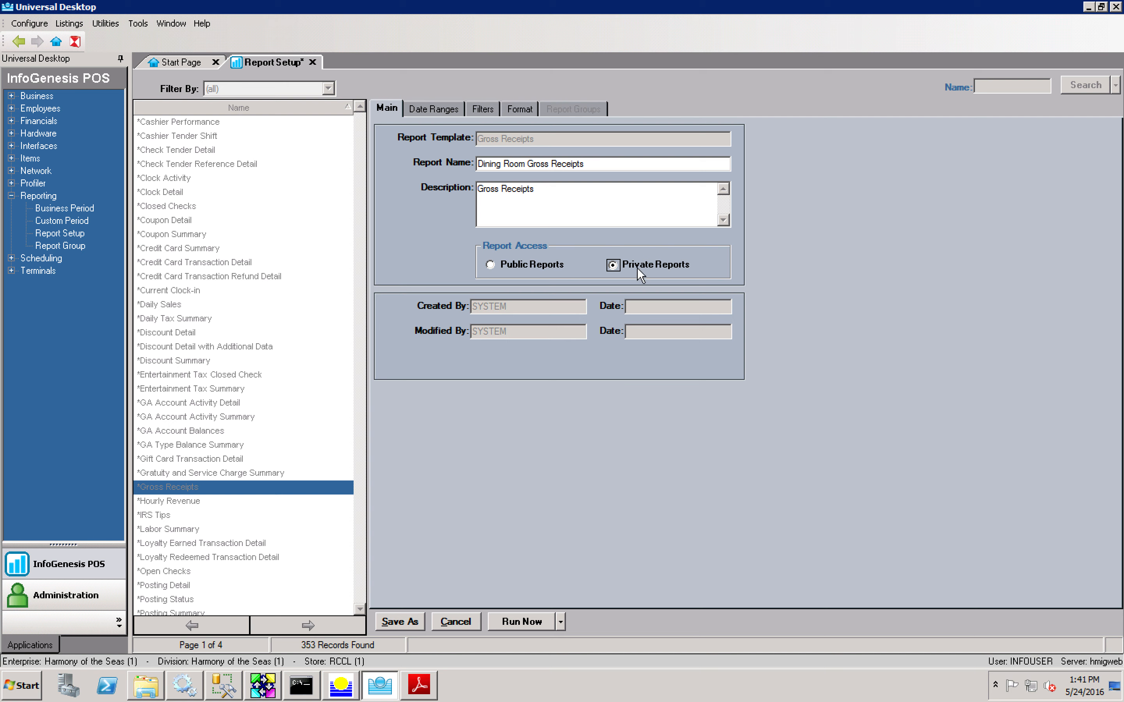
{"action": "left_click", "coordinate": [544, 263]}
Step: Save the renamed report and select Dining Room Gross Receipts in the report list
{"action": "left_click", "coordinate": [411, 622]}
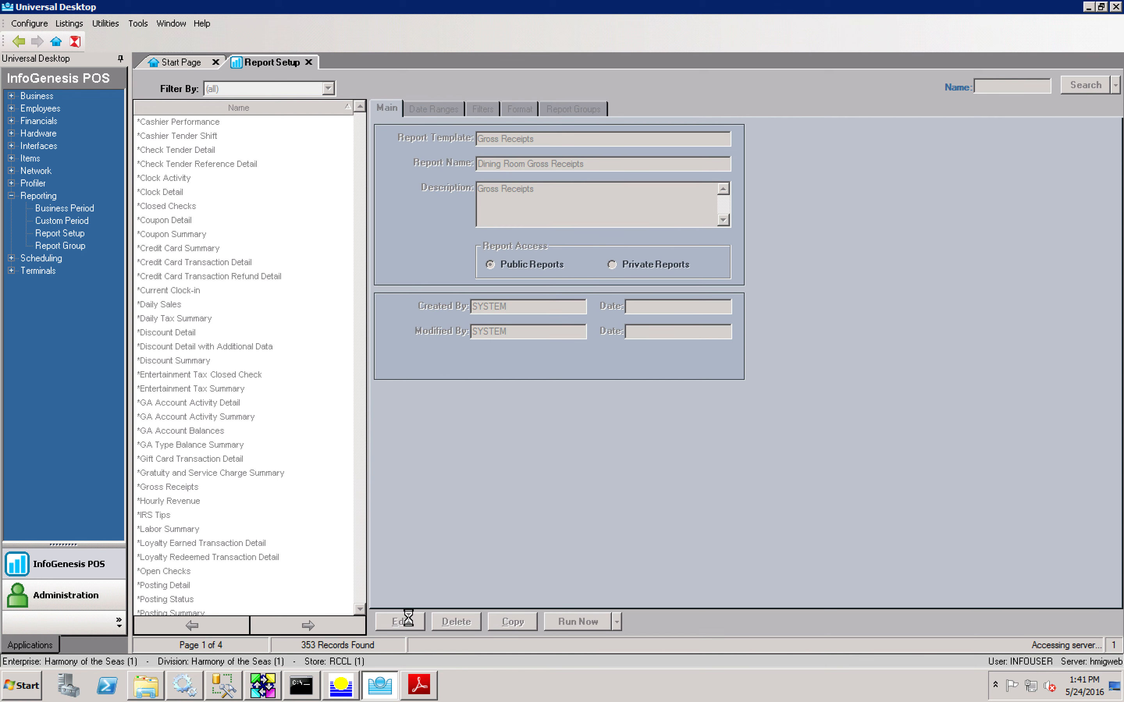
{"action": "left_click", "coordinate": [359, 544]}
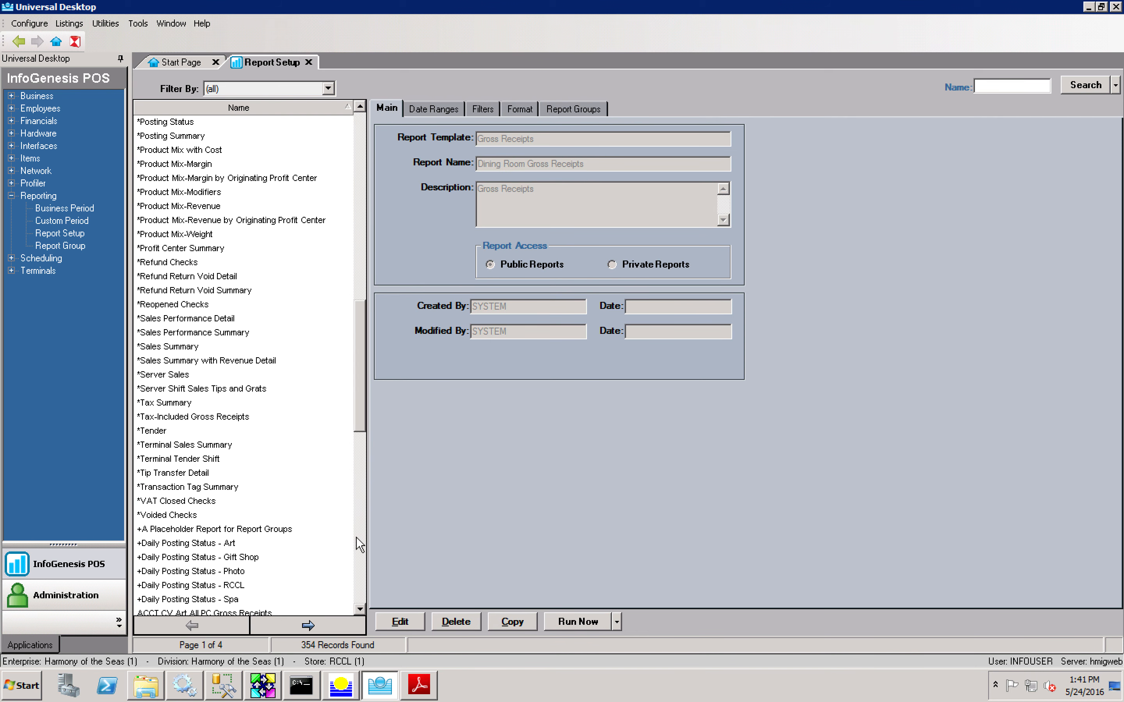
{"action": "left_click", "coordinate": [359, 544]}
{"action": "left_click", "coordinate": [302, 624]}
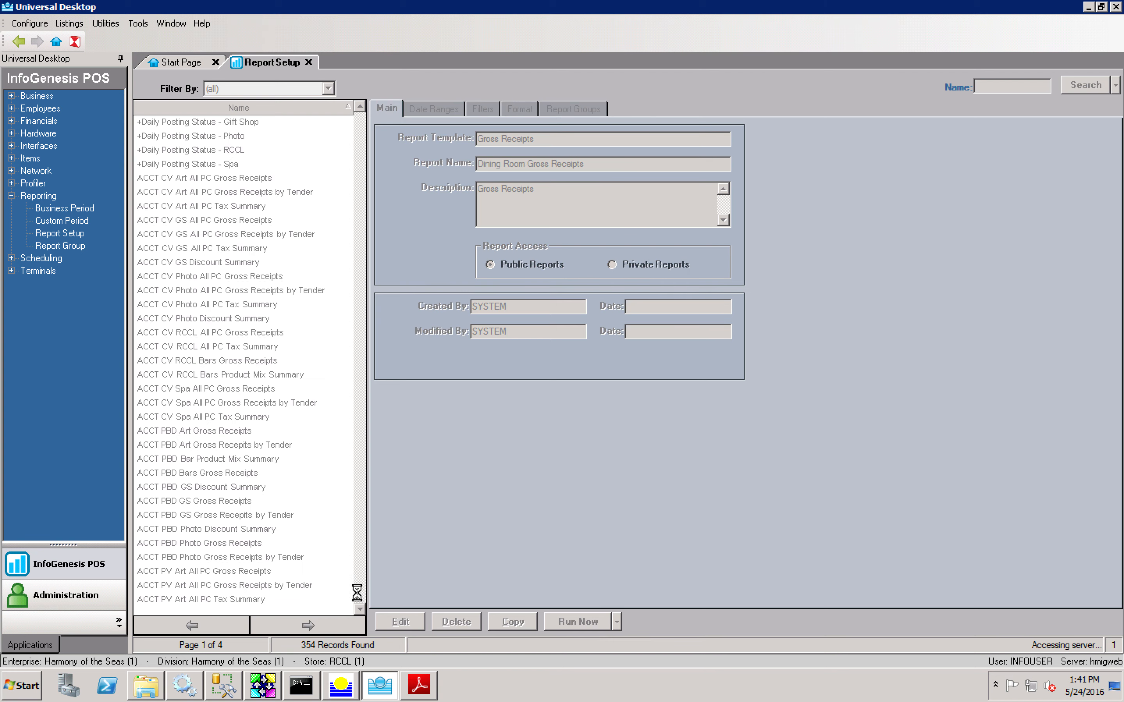
{"action": "left_click_drag", "start_coordinate": [356, 593], "coordinate": [359, 550]}
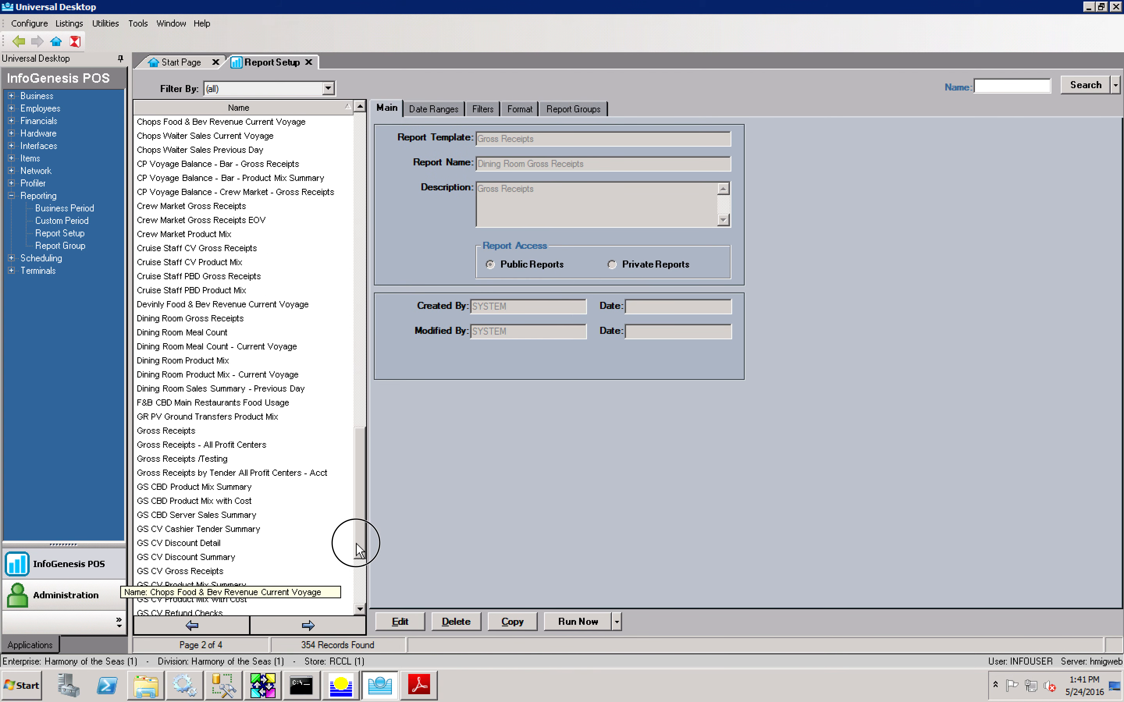
{"action": "left_click", "coordinate": [192, 321]}
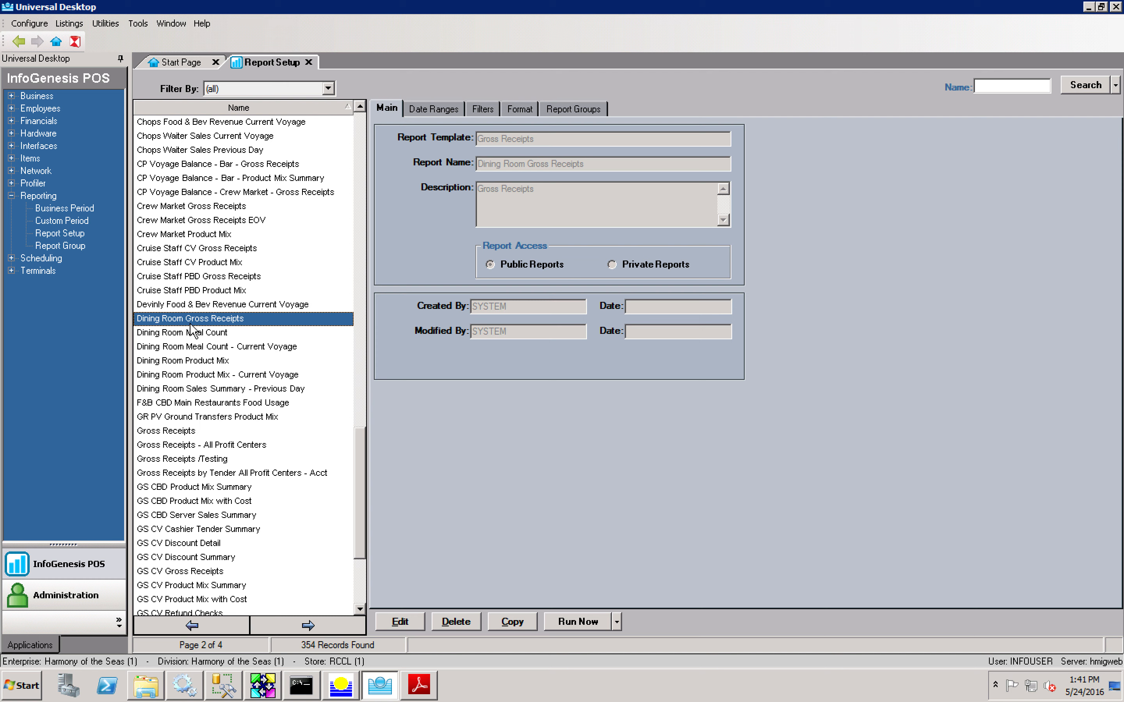
Step: Copy Dining Room Gross Receipts as a Private Reports version and save the copy
{"action": "left_click", "coordinate": [517, 621]}
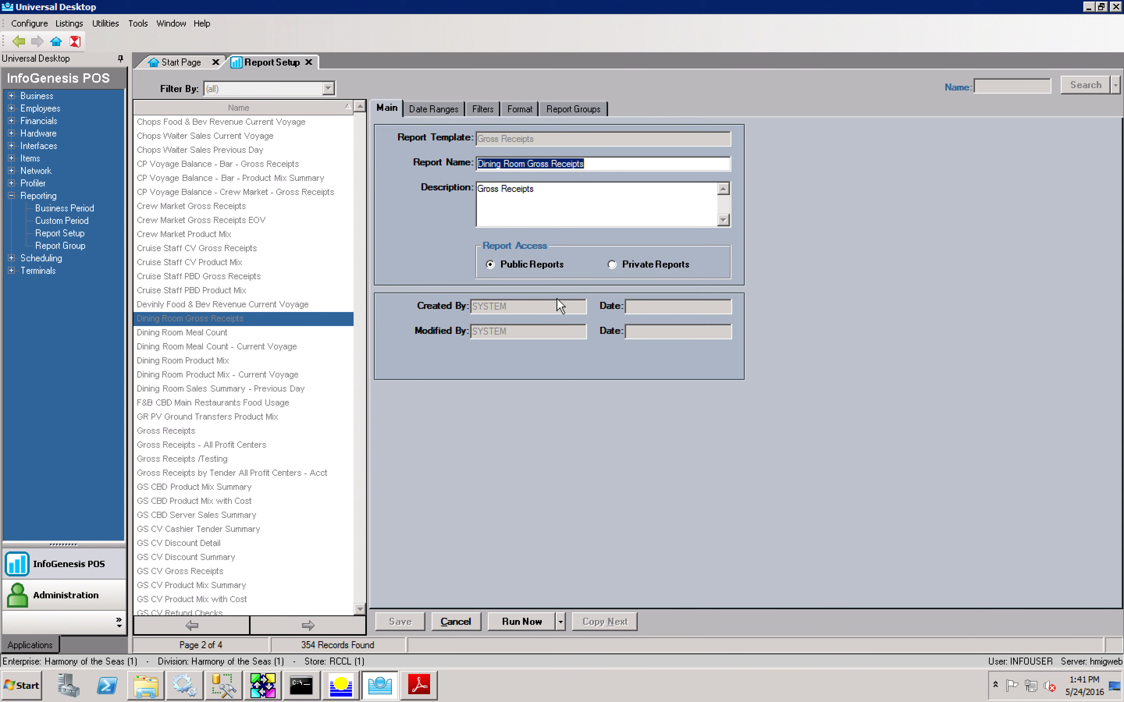
{"action": "left_click", "coordinate": [664, 266]}
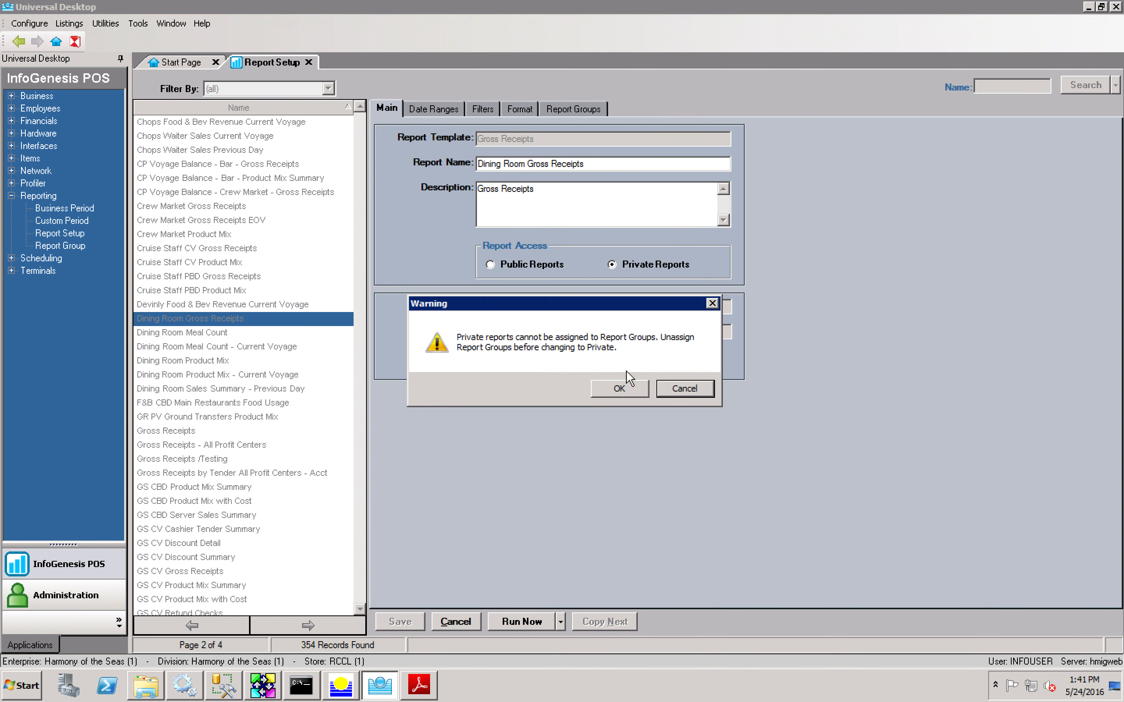
{"action": "left_click", "coordinate": [619, 387]}
{"action": "left_click", "coordinate": [400, 621]}
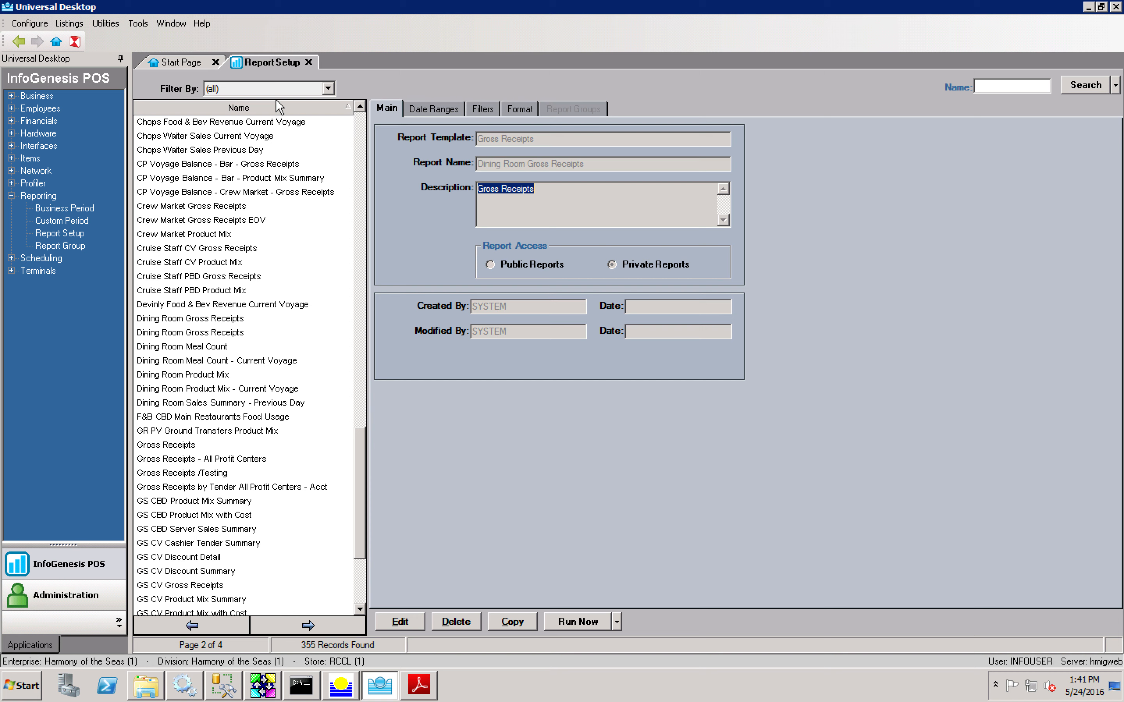
{"action": "left_click", "coordinate": [266, 88]}
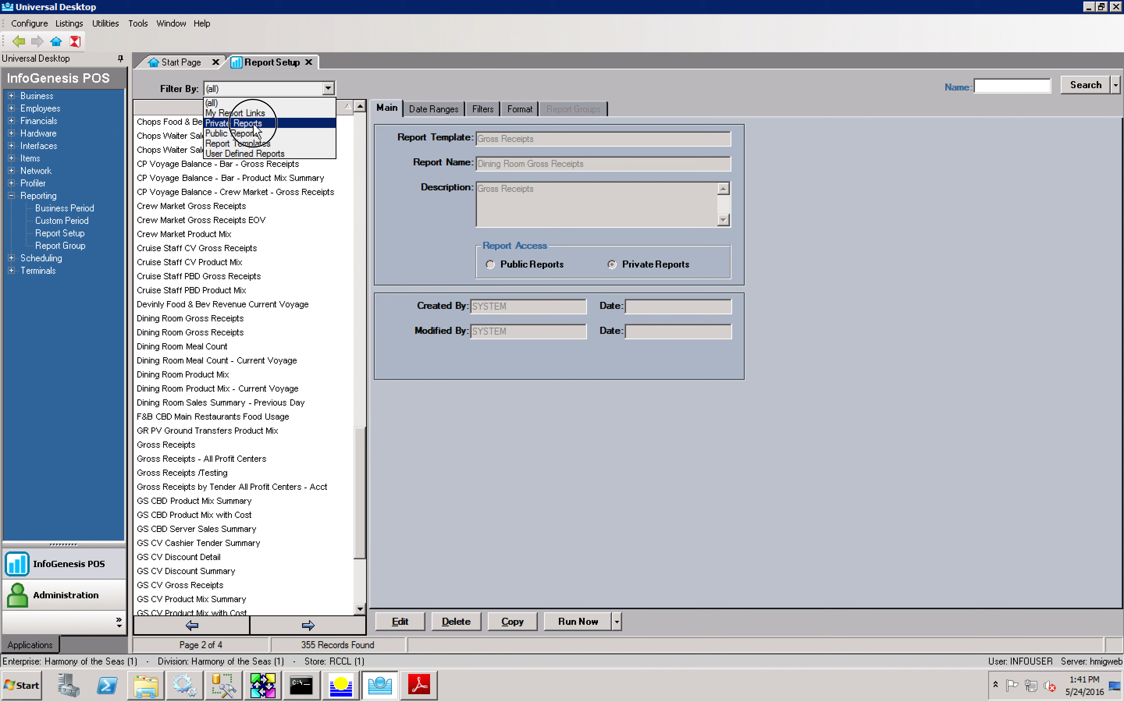
Step: Filter the list to private reports, then back to (all) and return to page 1
{"action": "left_click", "coordinate": [253, 124]}
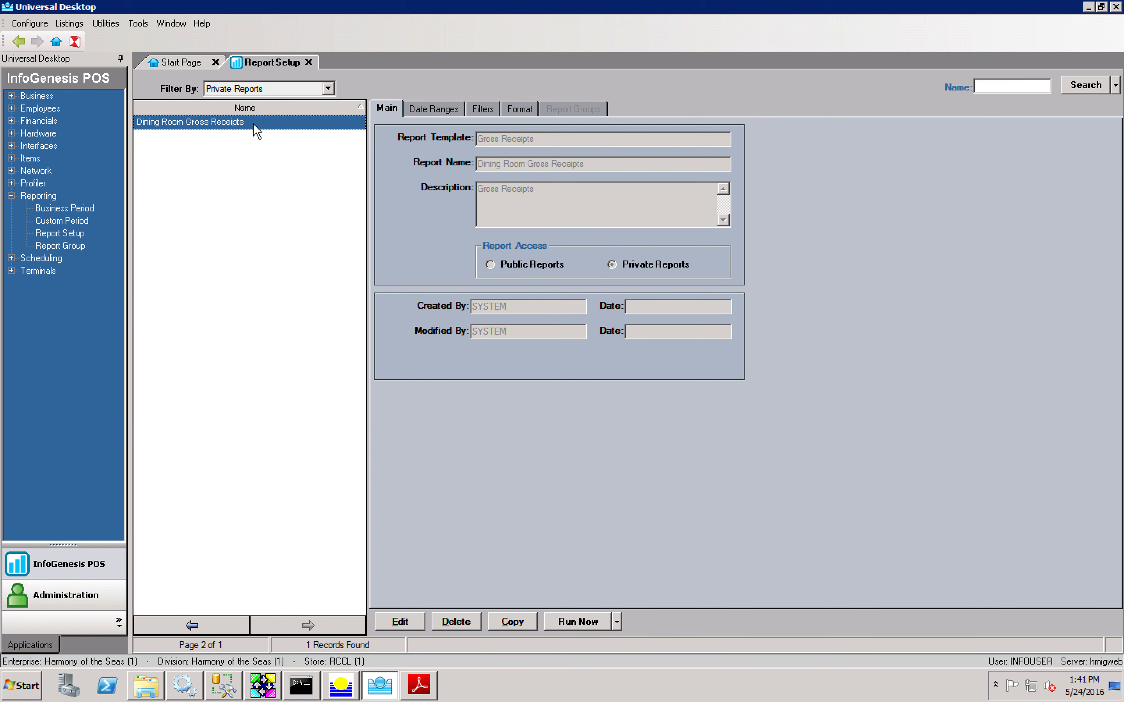
{"action": "left_click", "coordinate": [239, 92]}
{"action": "left_click", "coordinate": [235, 104]}
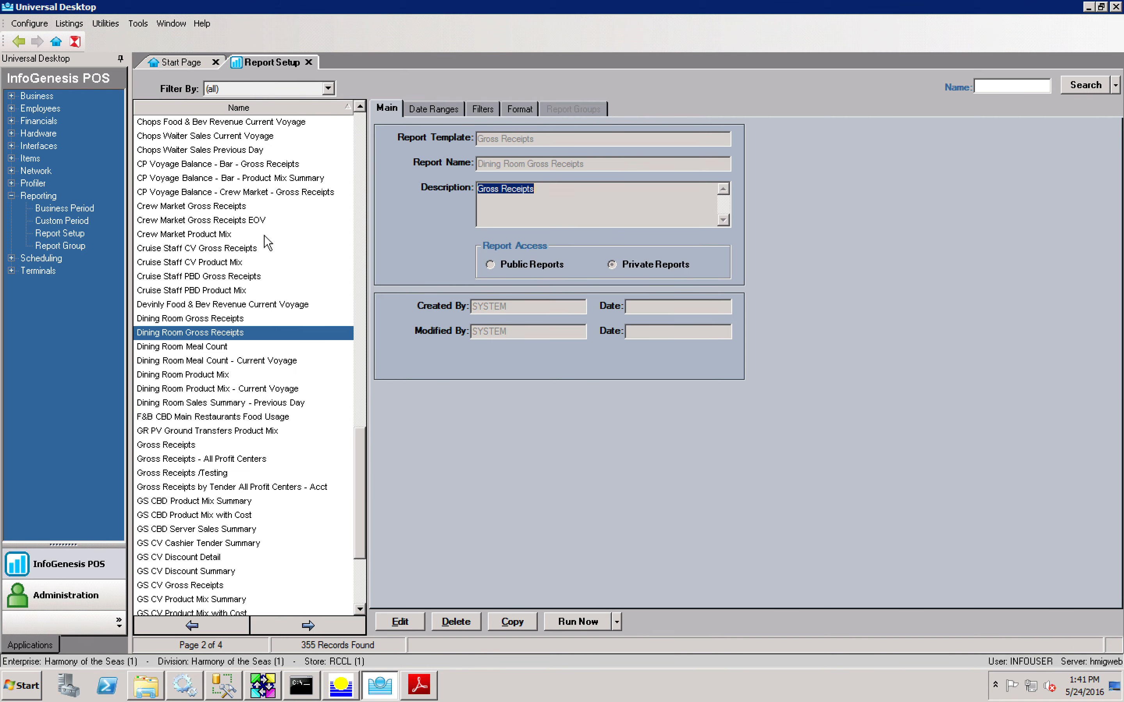
{"action": "left_click", "coordinate": [191, 625]}
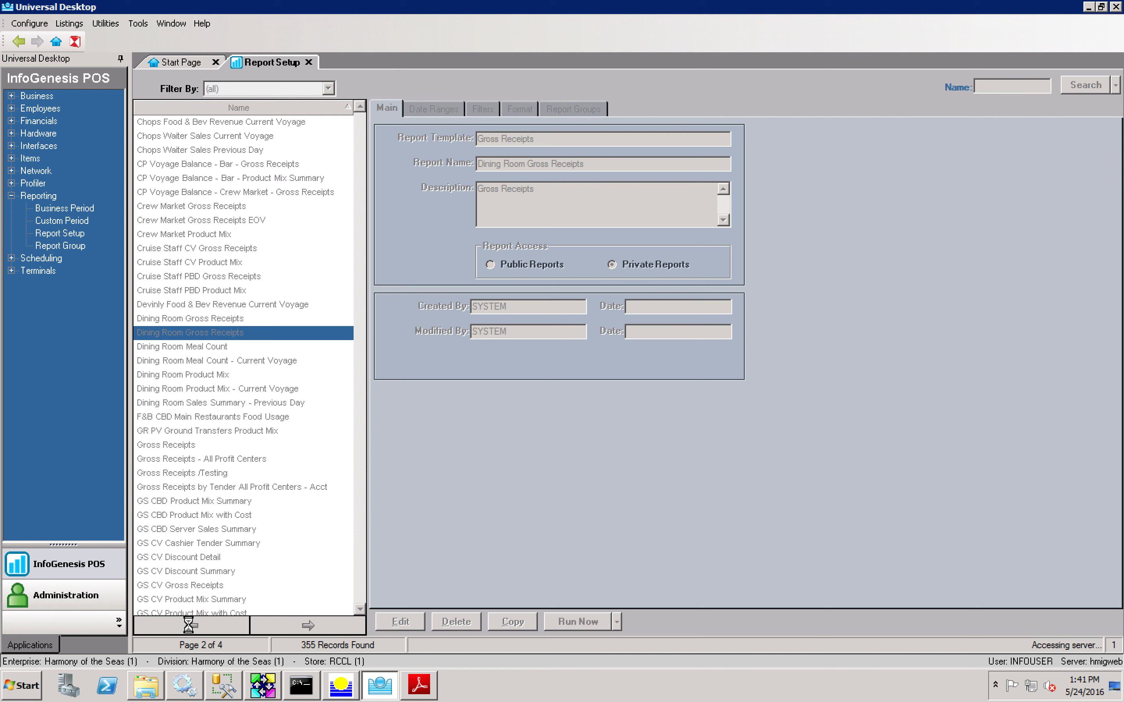
{"action": "left_click_drag", "start_coordinate": [360, 484], "coordinate": [286, 275]}
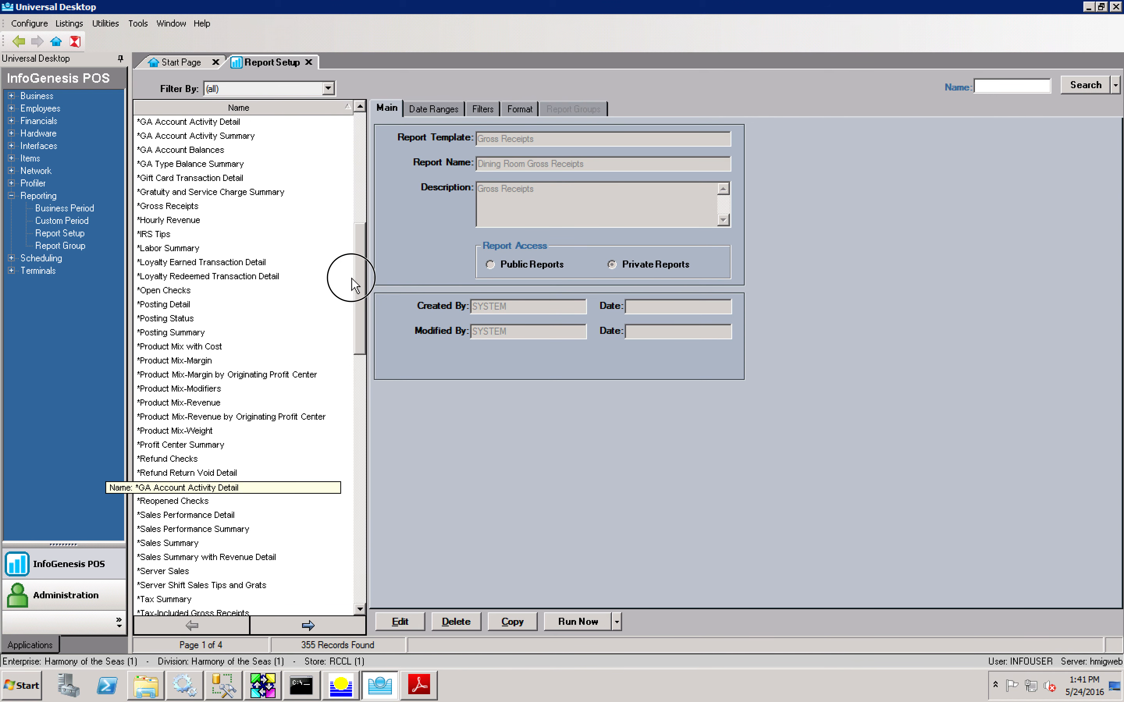
Step: Edit *Product Mix-Revenue, limit its Product Class filter to Beers, and run the report
{"action": "left_click", "coordinate": [179, 403]}
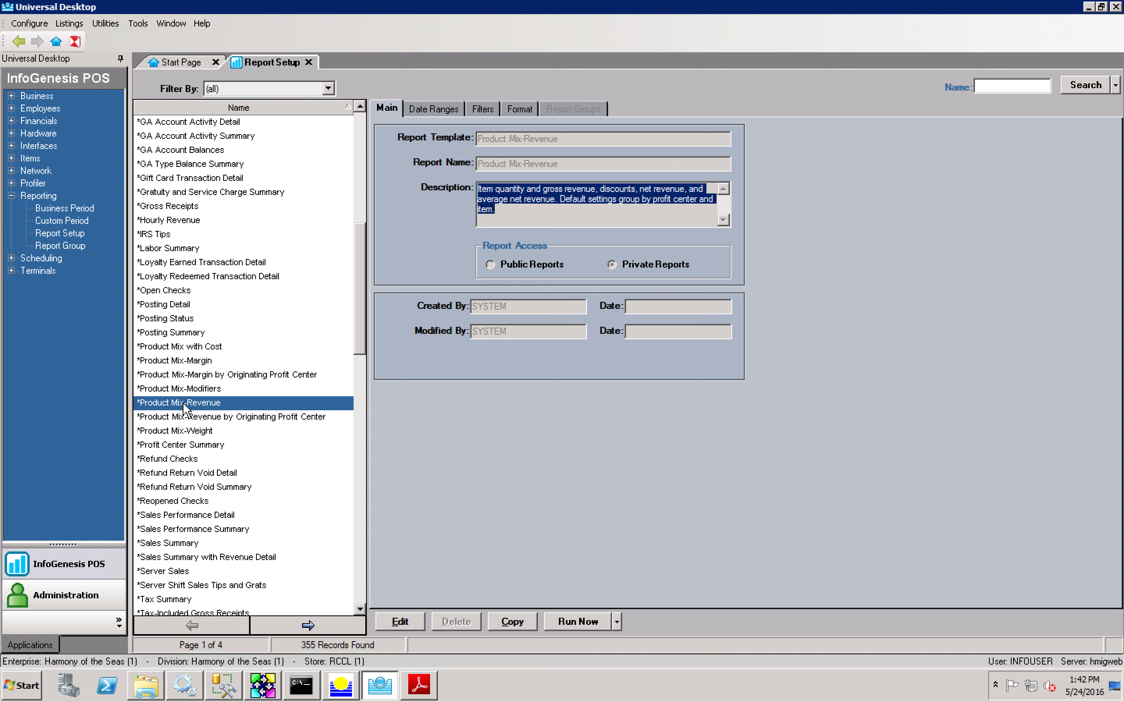
{"action": "left_click", "coordinate": [400, 622]}
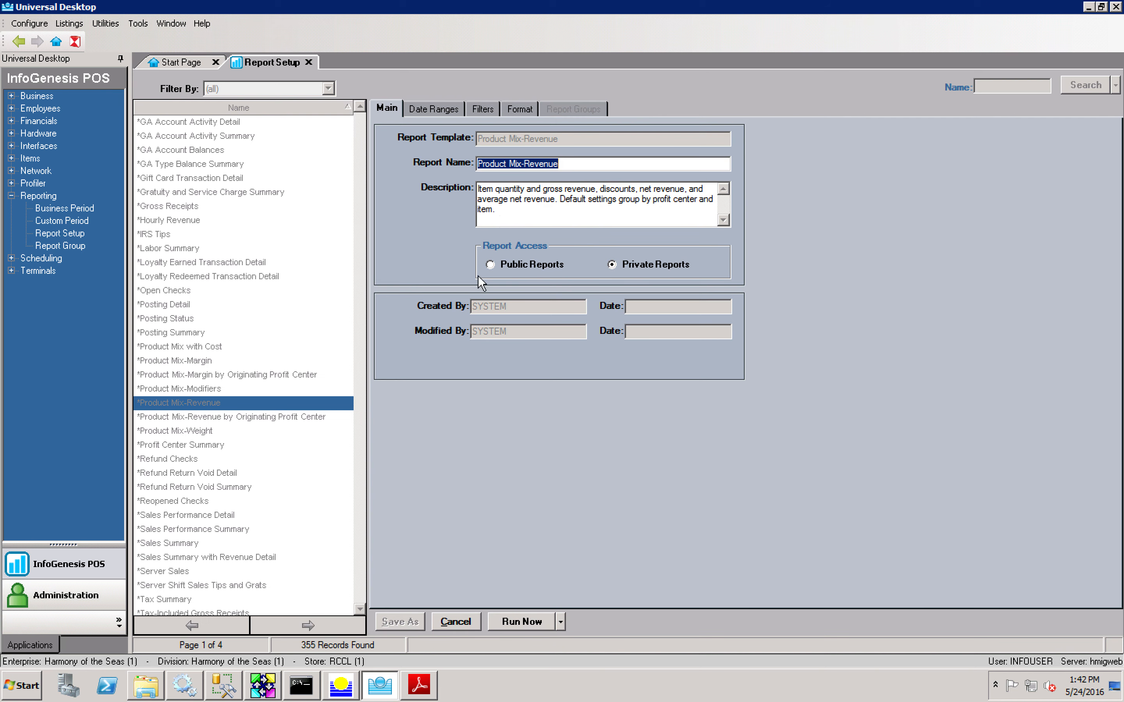
{"action": "left_click", "coordinate": [470, 113]}
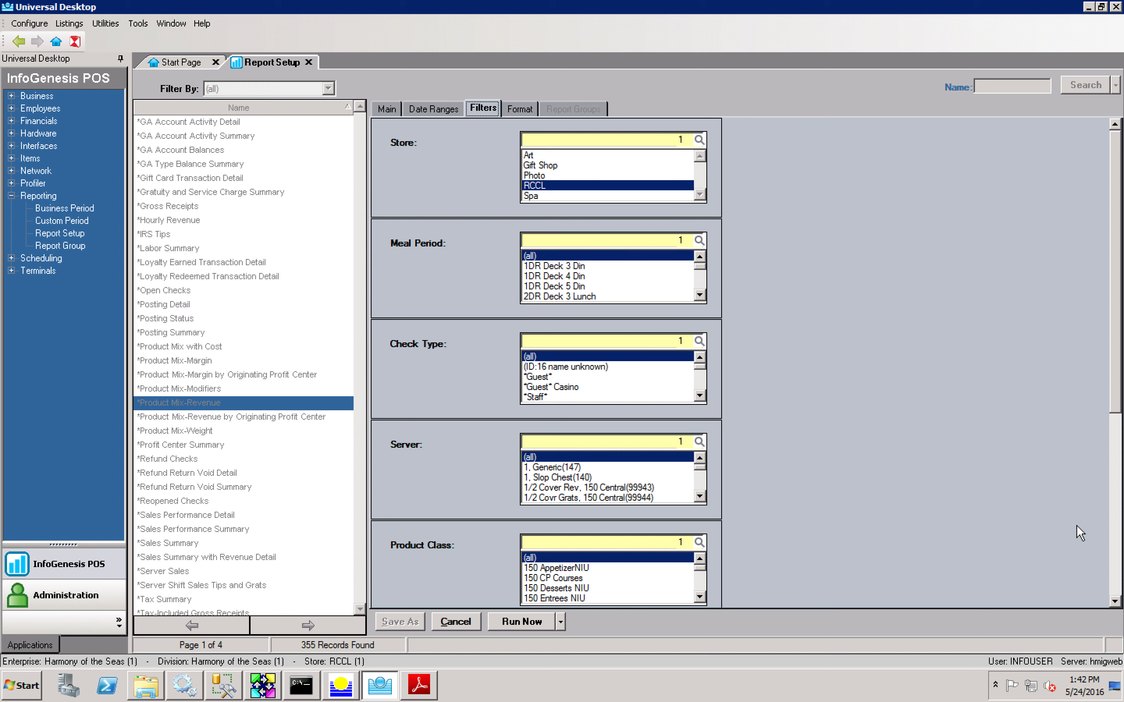
{"action": "left_click", "coordinate": [1110, 541]}
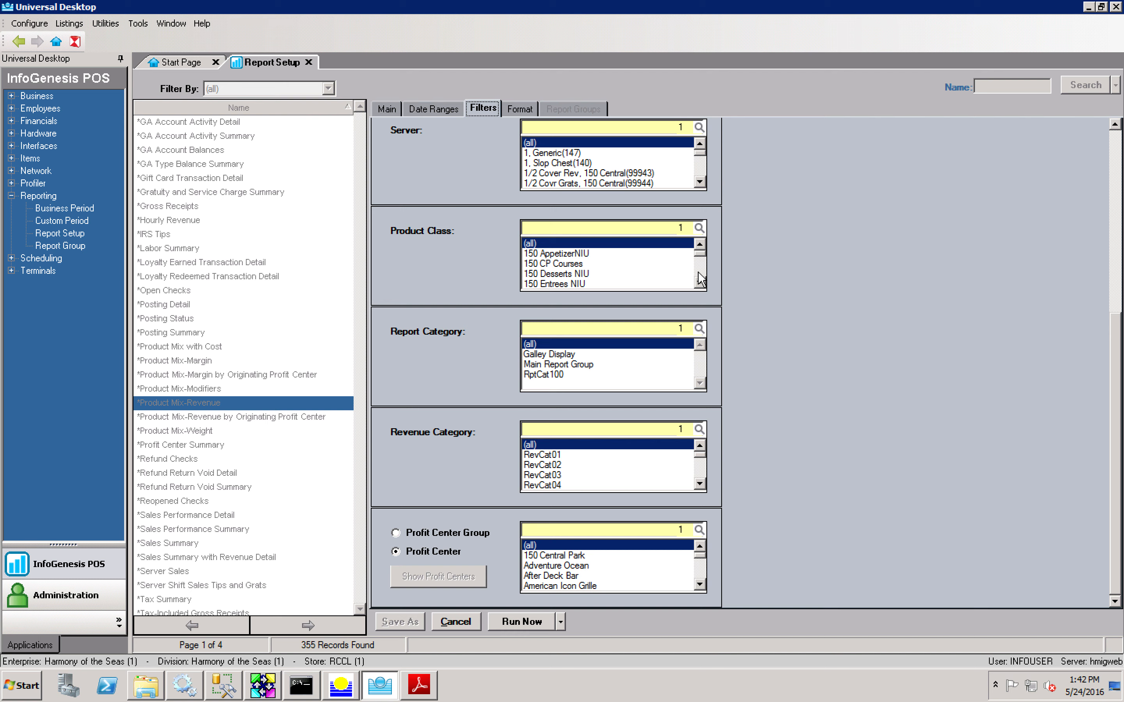
{"action": "scroll", "coordinate": [701, 278], "scroll_direction": "down", "scroll_amount": 8}
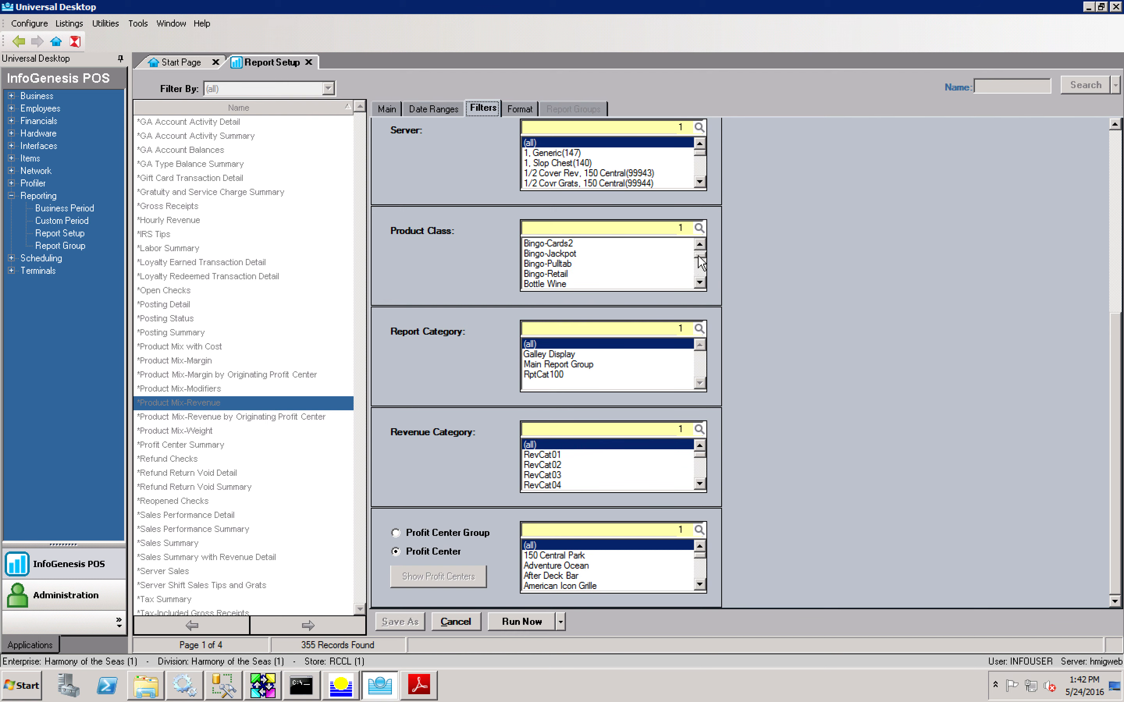
{"action": "scroll", "coordinate": [701, 255], "scroll_direction": "up", "scroll_amount": 2}
{"action": "scroll", "coordinate": [702, 254], "scroll_direction": "up", "scroll_amount": 1}
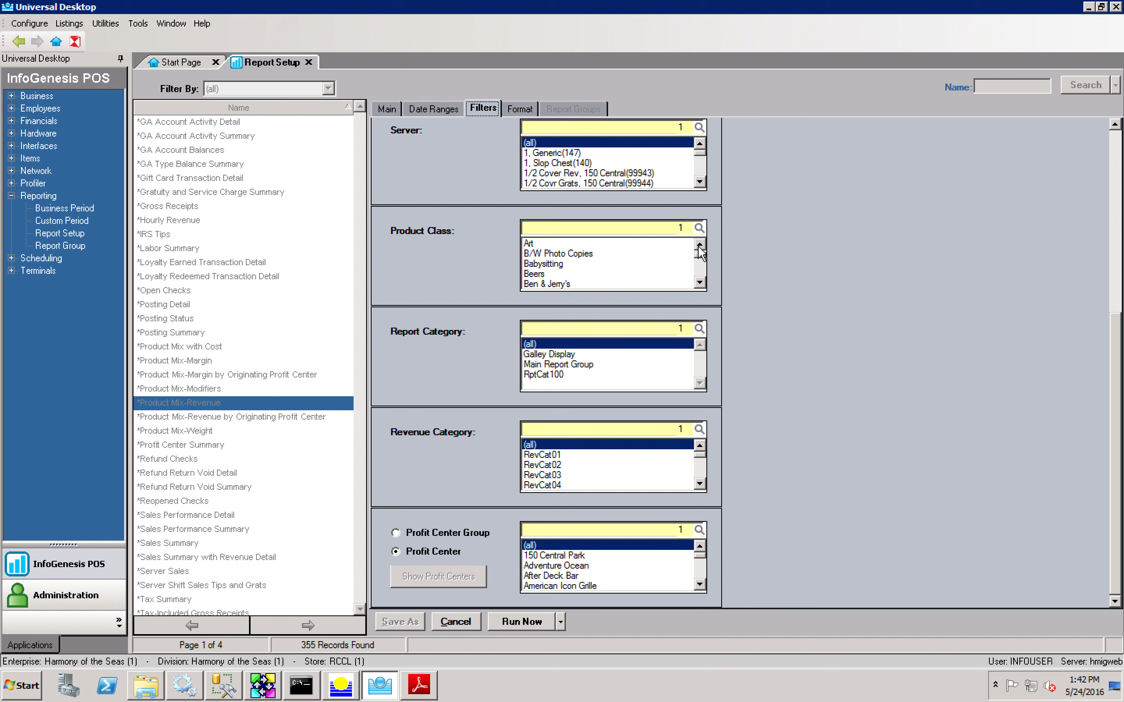
{"action": "left_click", "coordinate": [539, 274]}
{"action": "left_click", "coordinate": [522, 620]}
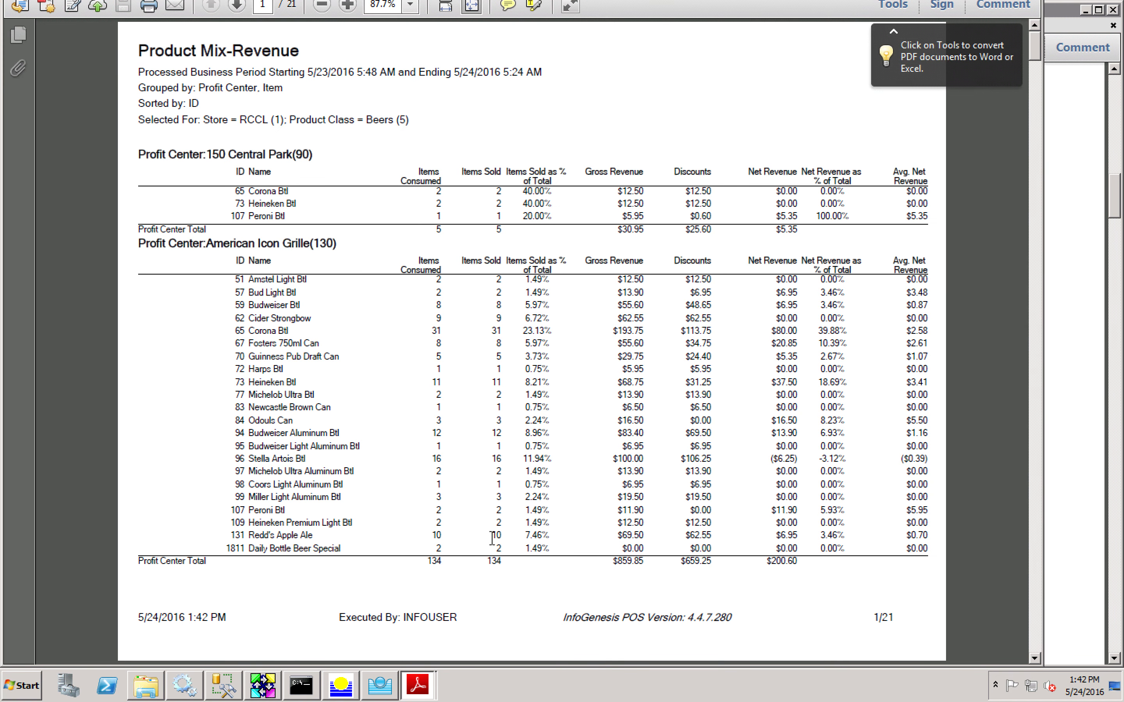
Step: Scroll to the PDF's last page with the $6,851.28 net revenue grand total, then return to Report Setup
{"action": "scroll", "coordinate": [492, 539], "scroll_direction": "down", "scroll_amount": 17}
{"action": "scroll", "coordinate": [492, 539], "scroll_direction": "down", "scroll_amount": 6}
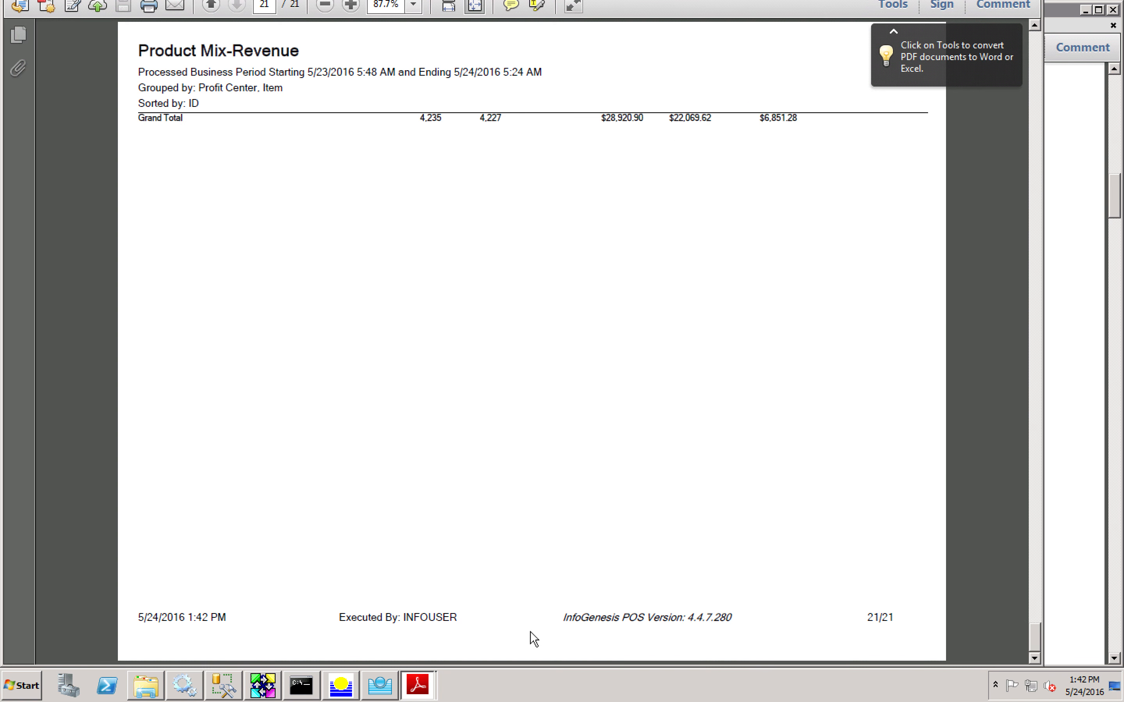
{"action": "left_click", "coordinate": [379, 692]}
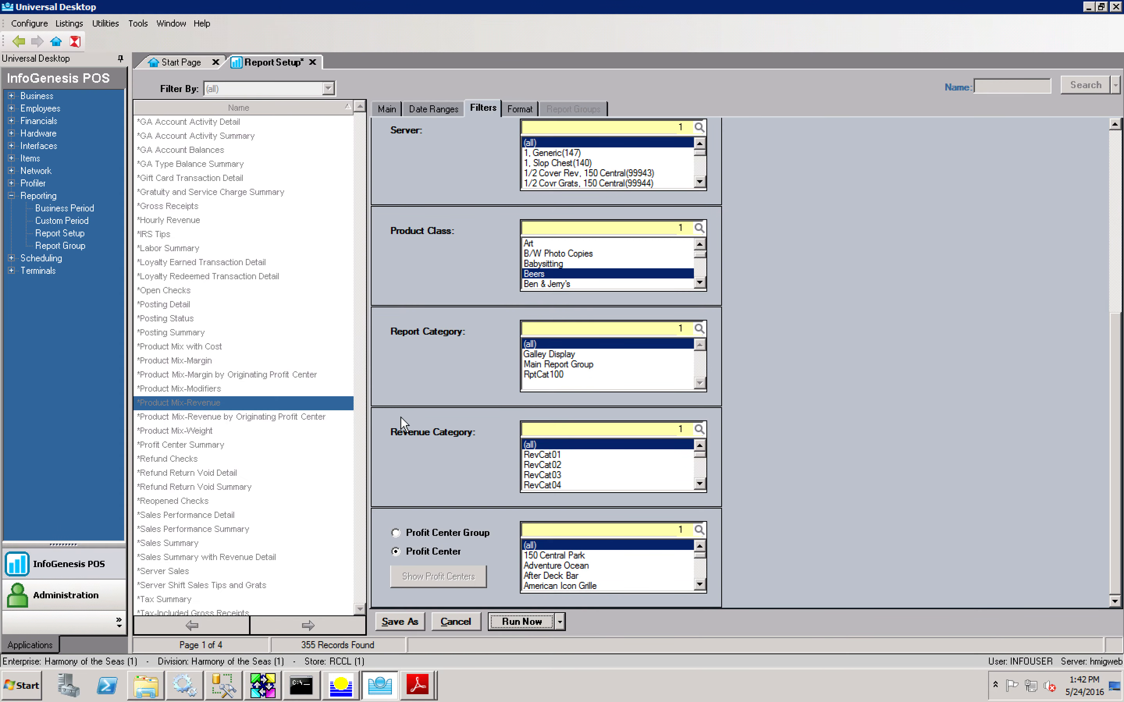
Step: Sort by Items Sold, group by Item then Profit Center, and regenerate the report
{"action": "left_click", "coordinate": [518, 114]}
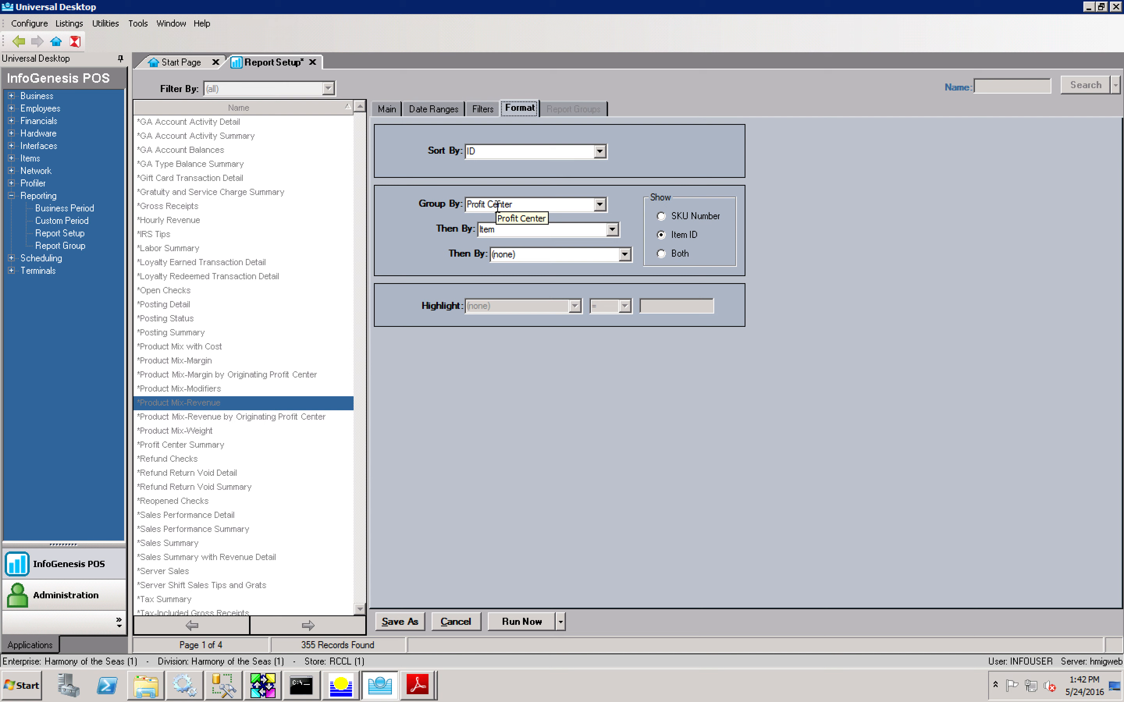
{"action": "left_click", "coordinate": [598, 151]}
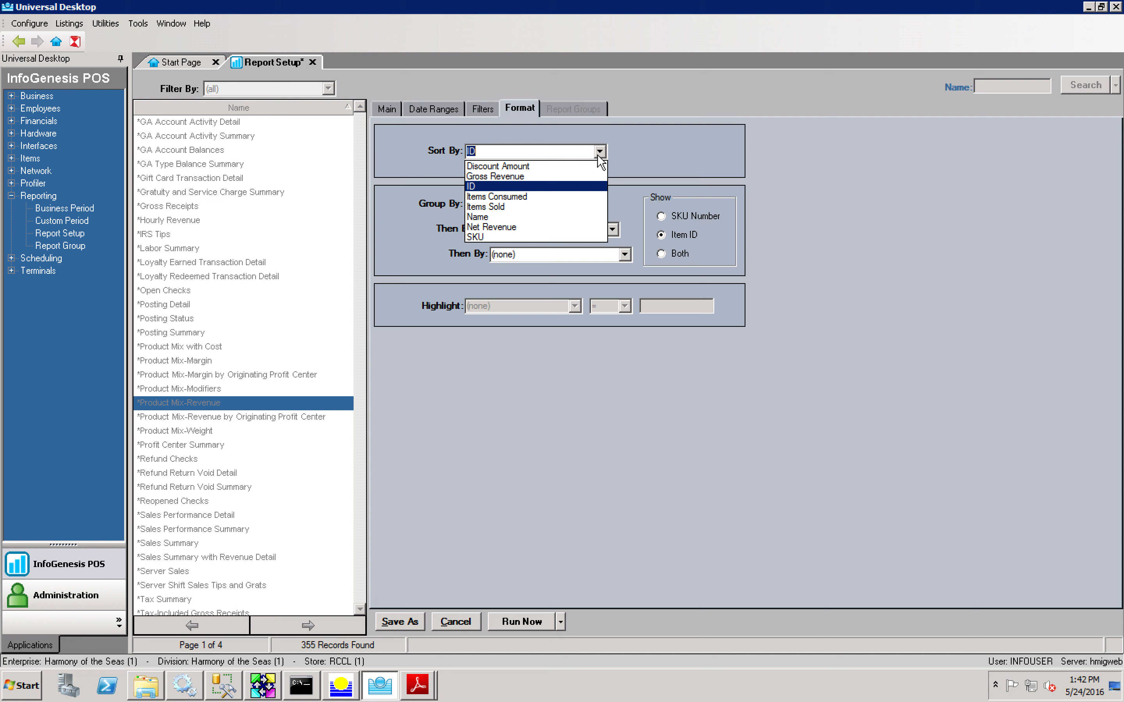
{"action": "left_click", "coordinate": [546, 217]}
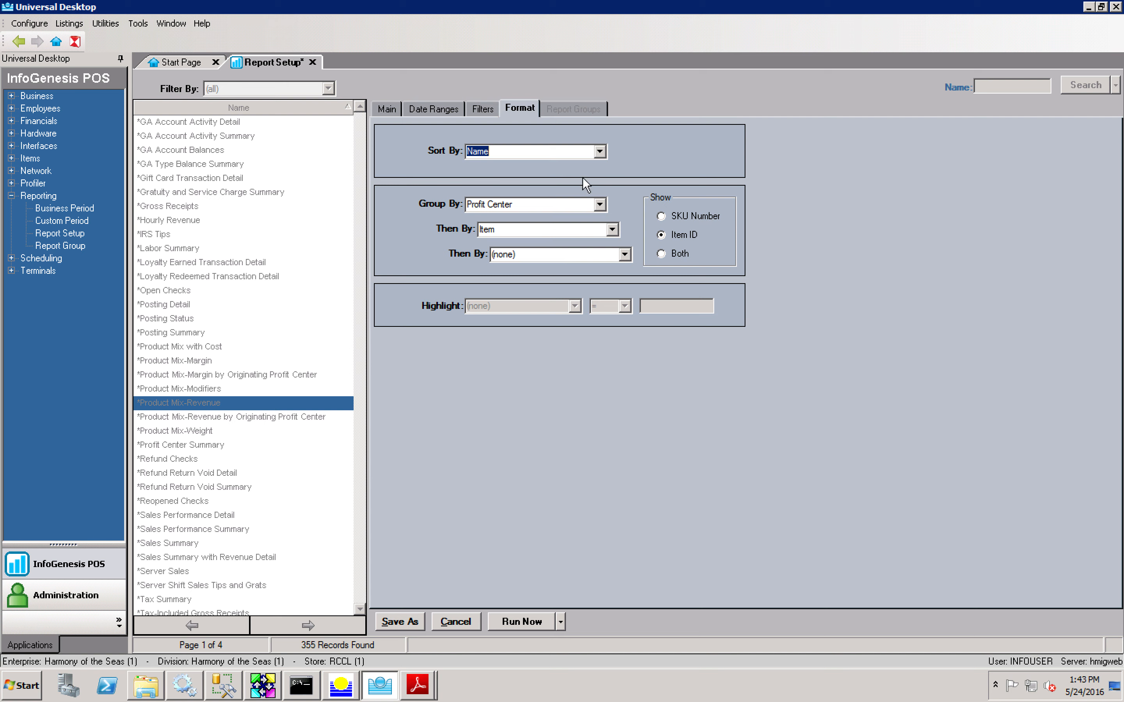
{"action": "left_click", "coordinate": [600, 151]}
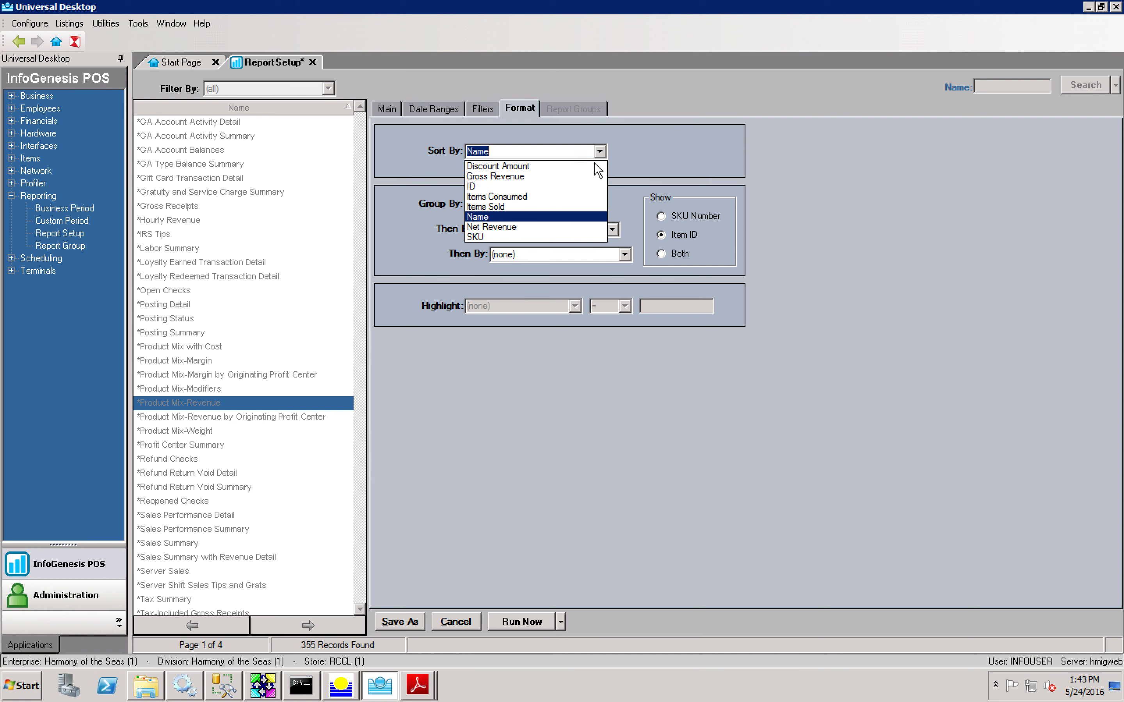
{"action": "left_click", "coordinate": [553, 207]}
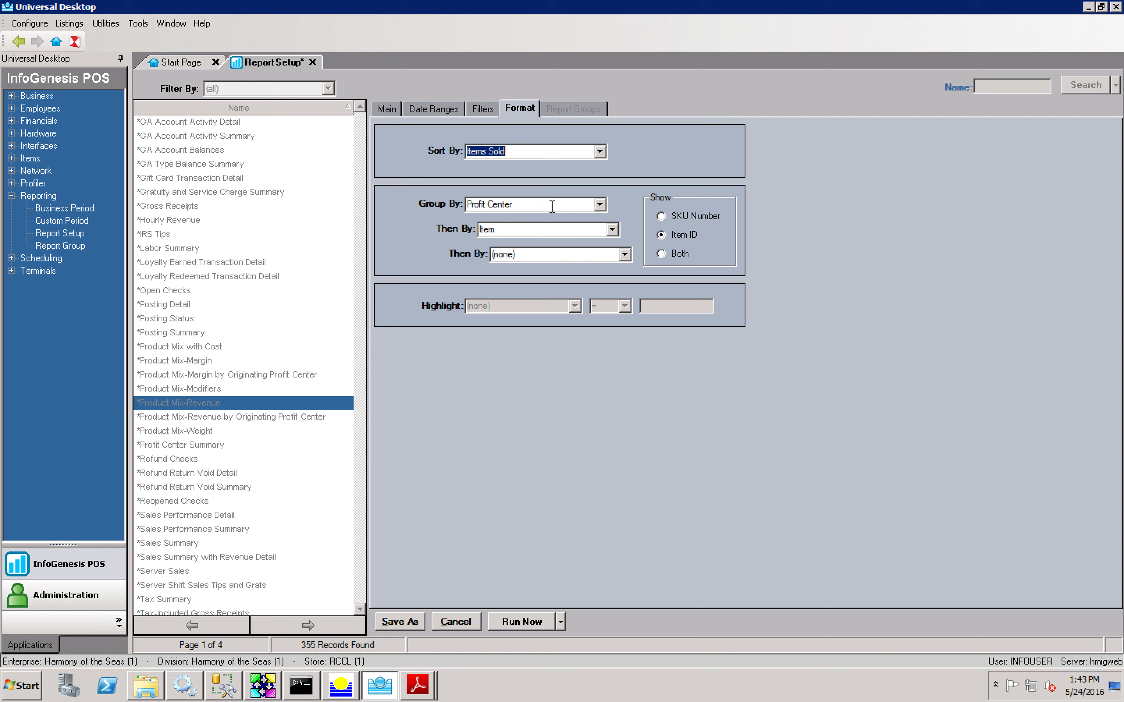
{"action": "left_click", "coordinate": [600, 204]}
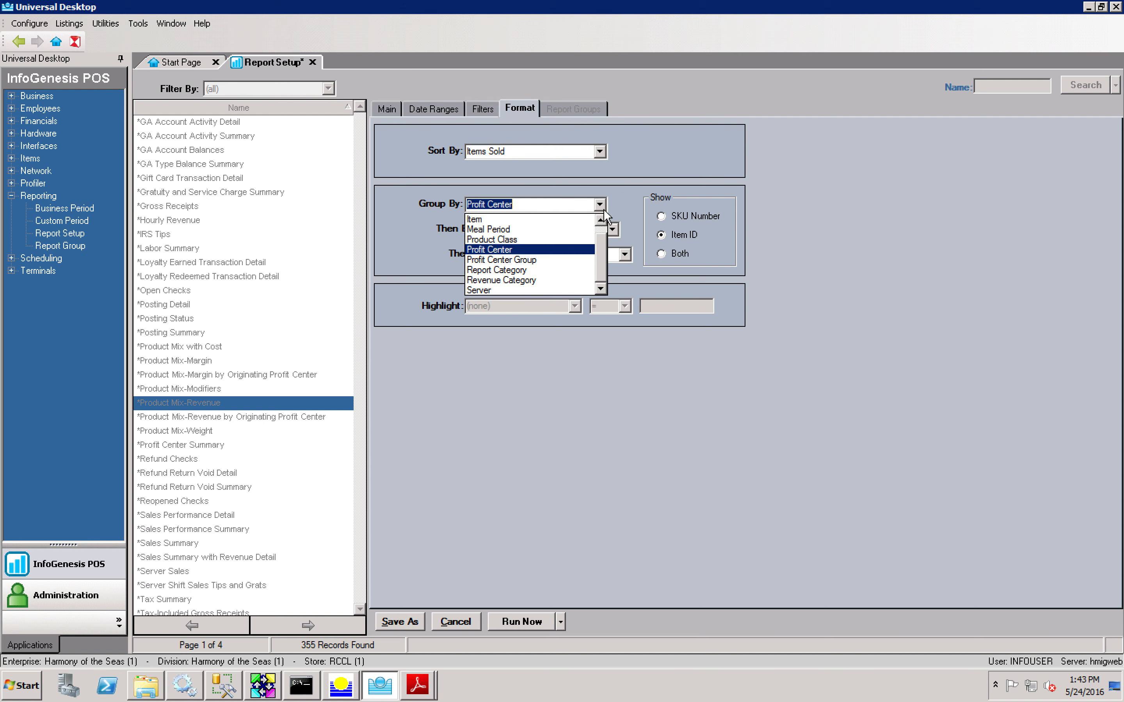
{"action": "left_click", "coordinate": [577, 221]}
{"action": "left_click", "coordinate": [612, 229]}
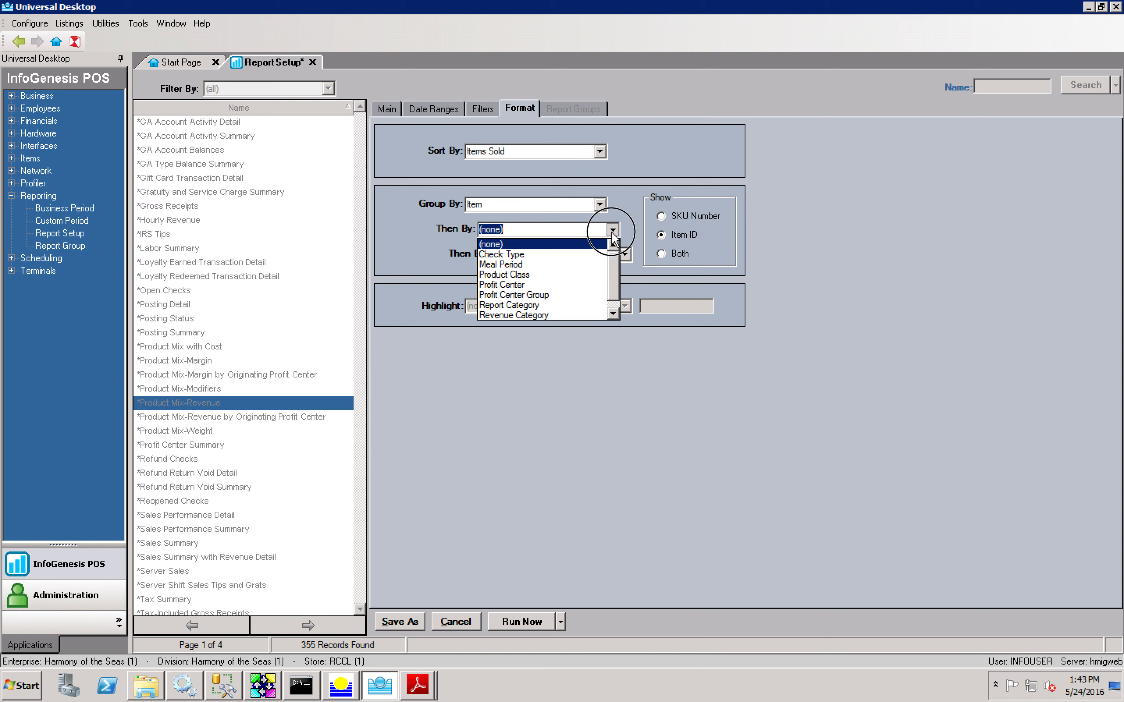
{"action": "left_click", "coordinate": [578, 284]}
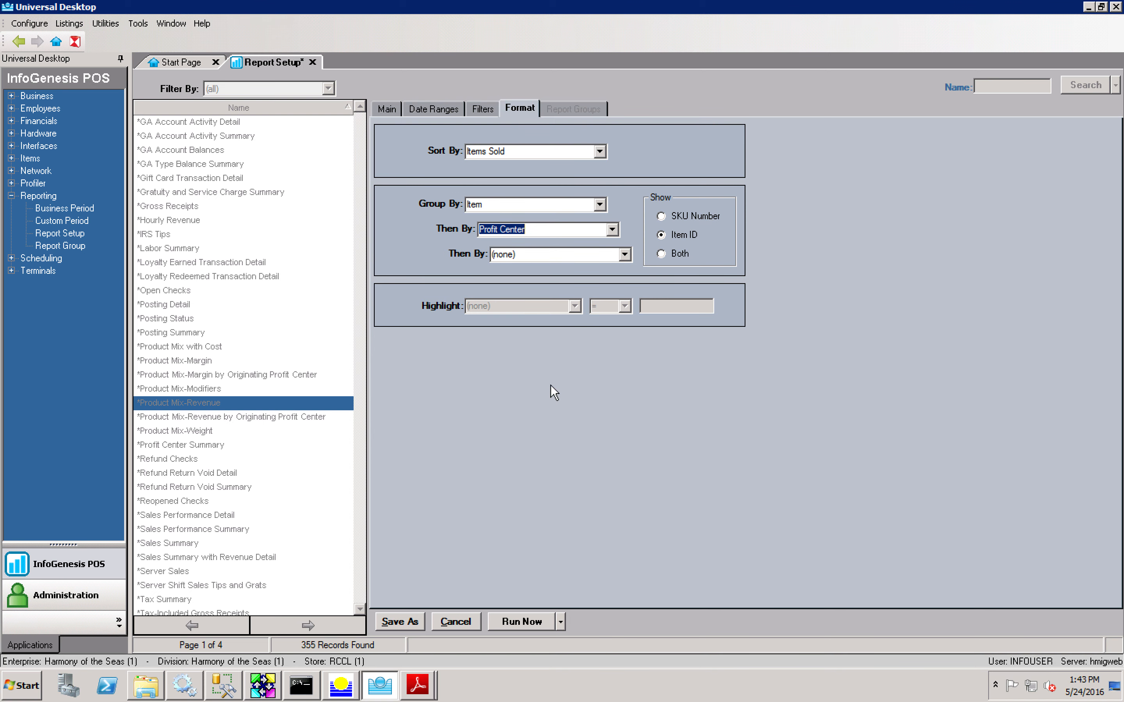
{"action": "left_click", "coordinate": [524, 626]}
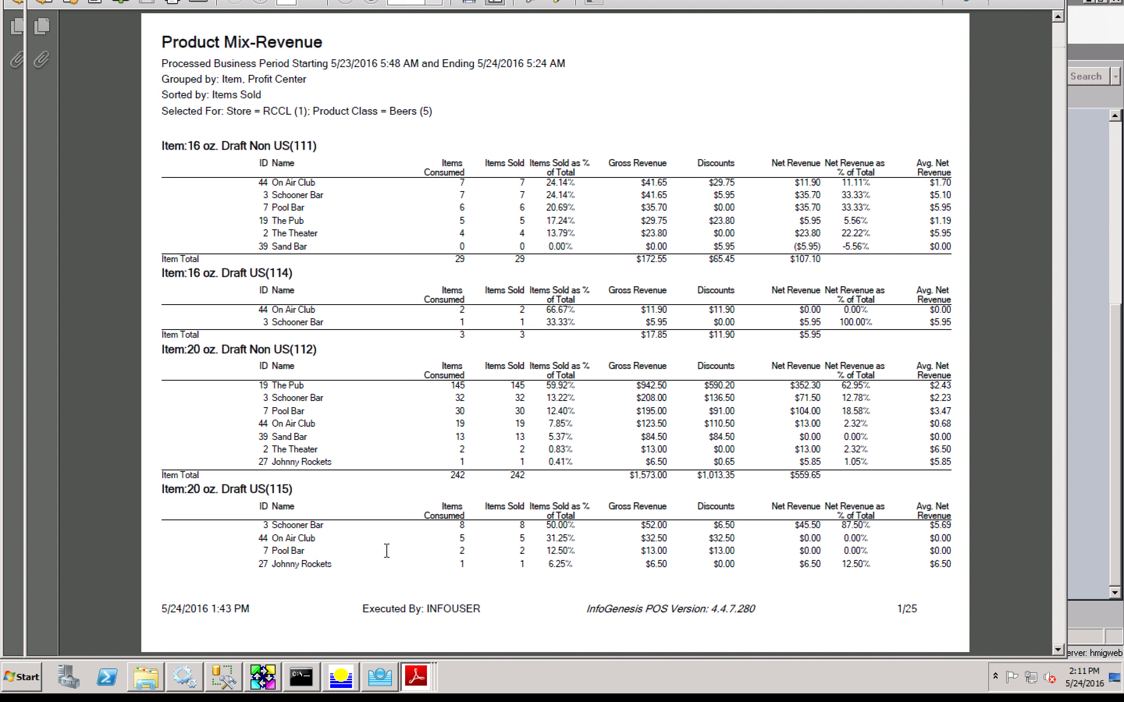
Step: Scroll the regrouped PDF to page 7's Budweiser sales, then return to Report Setup
{"action": "scroll", "coordinate": [388, 555], "scroll_direction": "down", "scroll_amount": 2}
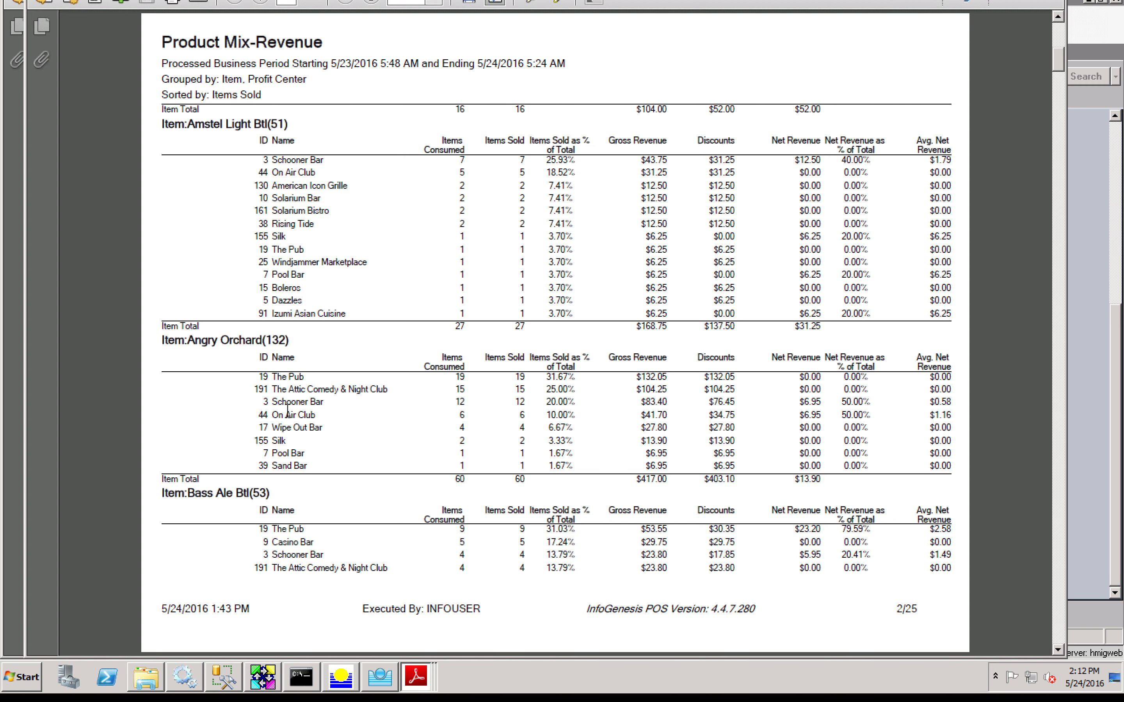
{"action": "scroll", "coordinate": [288, 411], "scroll_direction": "down", "scroll_amount": 3}
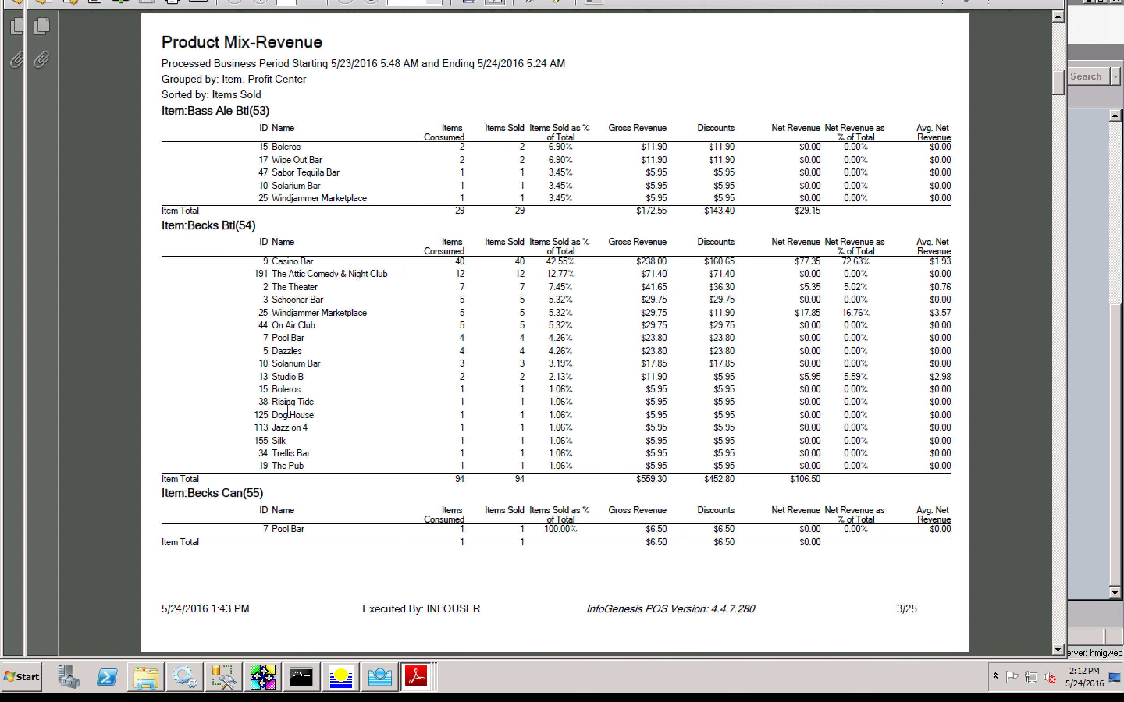
{"action": "scroll", "coordinate": [288, 411], "scroll_direction": "down", "scroll_amount": 2}
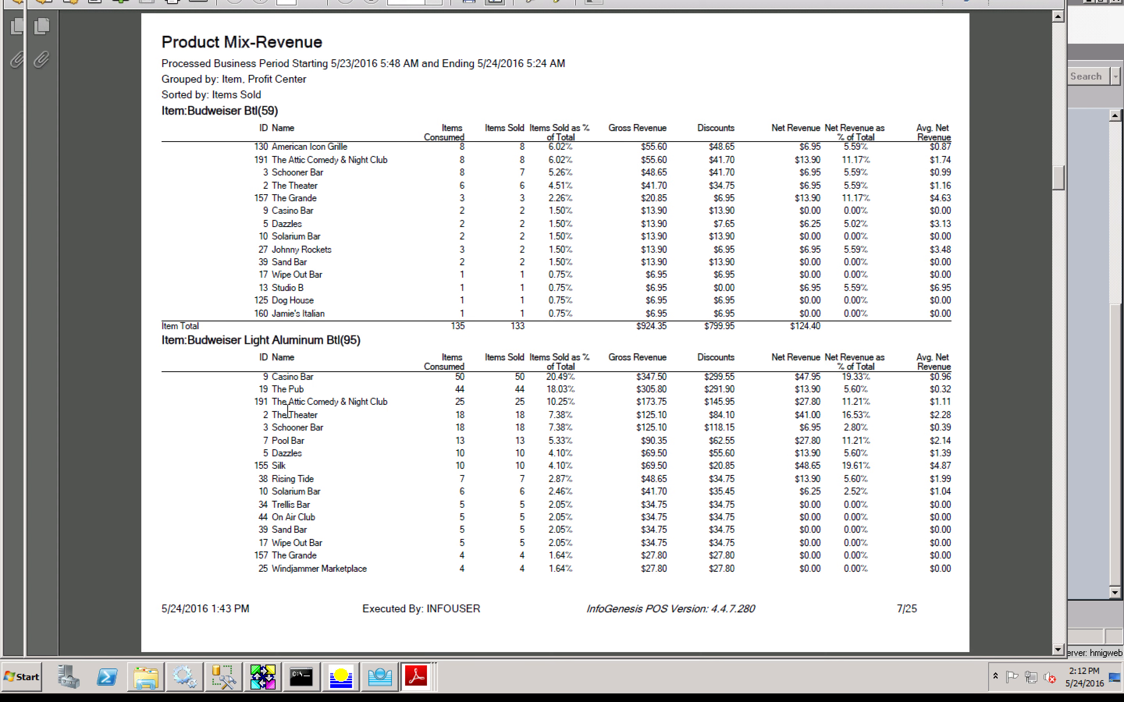
{"action": "left_click", "coordinate": [1085, 427]}
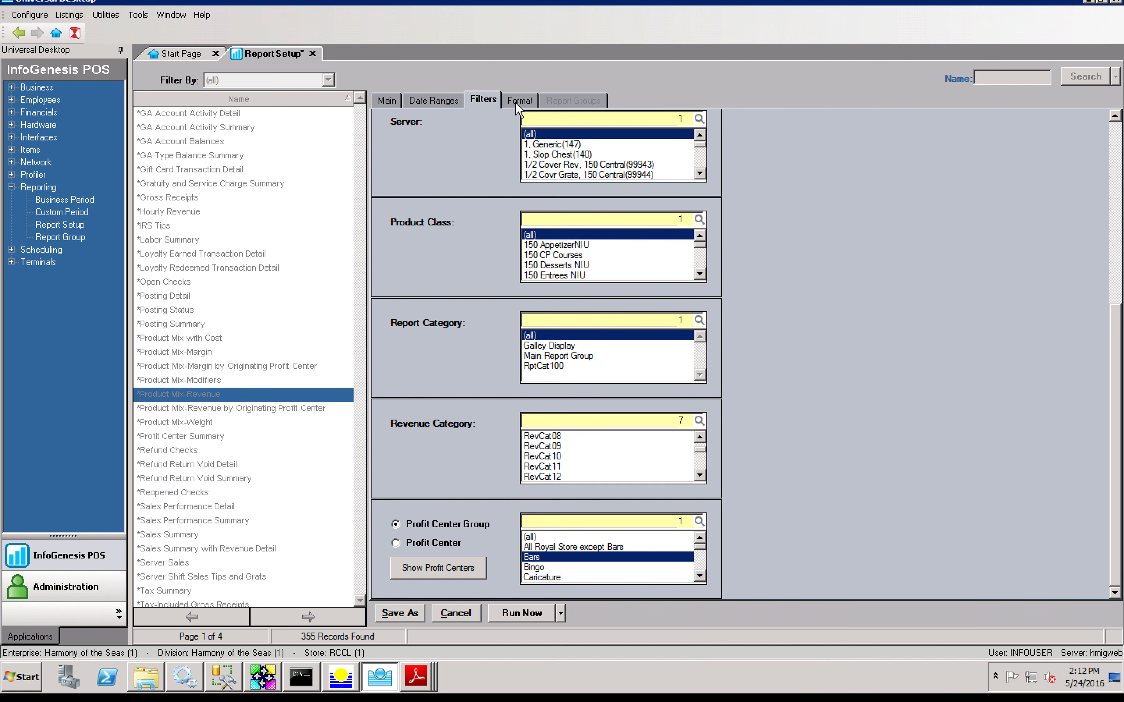
Step: Add Product Class and Item as Then By groupings and regenerate Product Mix-Revenue
{"action": "left_click_drag", "start_coordinate": [699, 450], "coordinate": [700, 451]}
{"action": "left_click", "coordinate": [520, 98]}
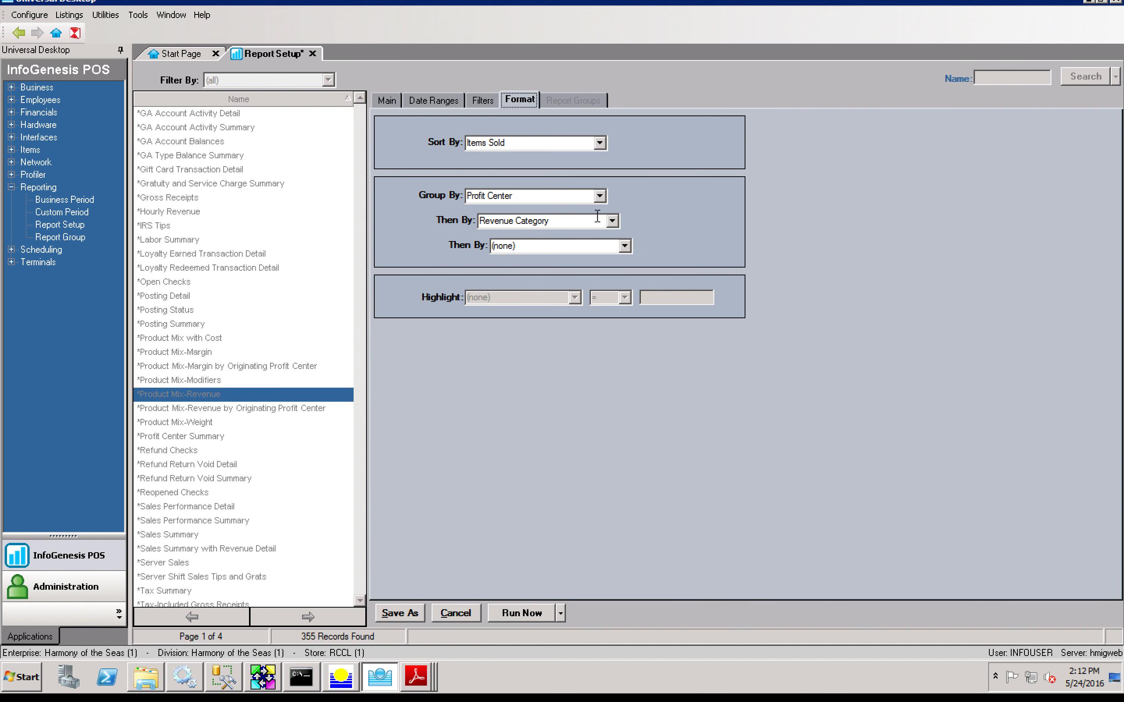
{"action": "left_click", "coordinate": [612, 222]}
{"action": "left_click", "coordinate": [606, 199]}
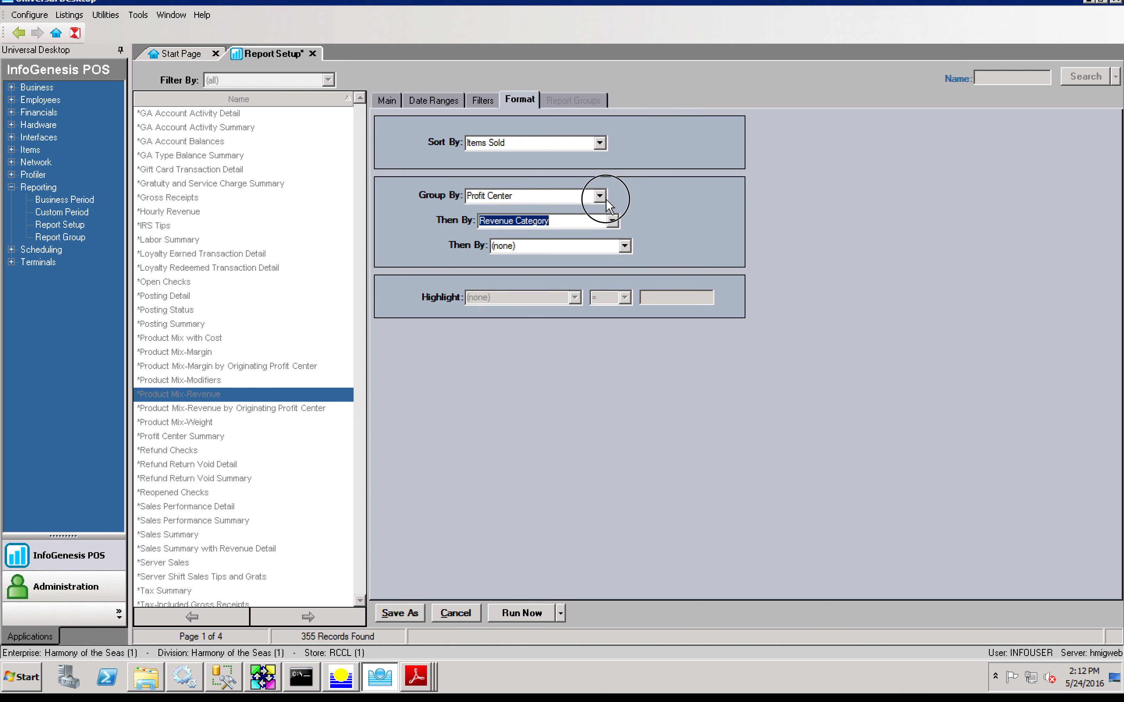
{"action": "left_click", "coordinate": [630, 194]}
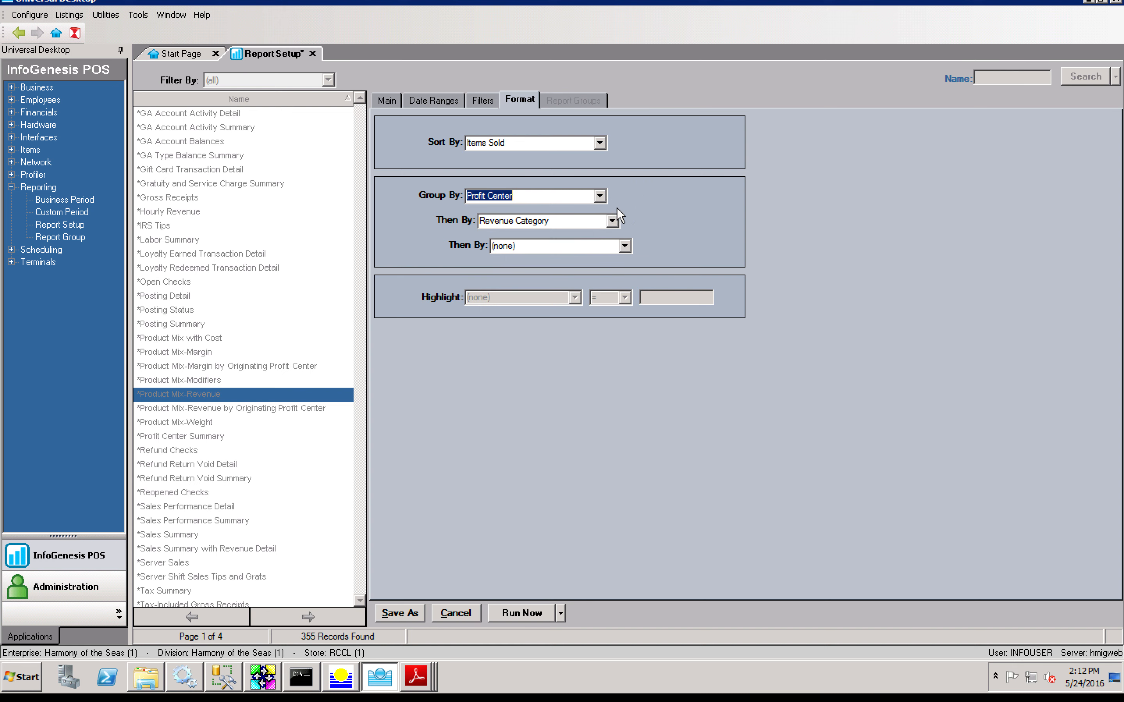
{"action": "left_click", "coordinate": [612, 221]}
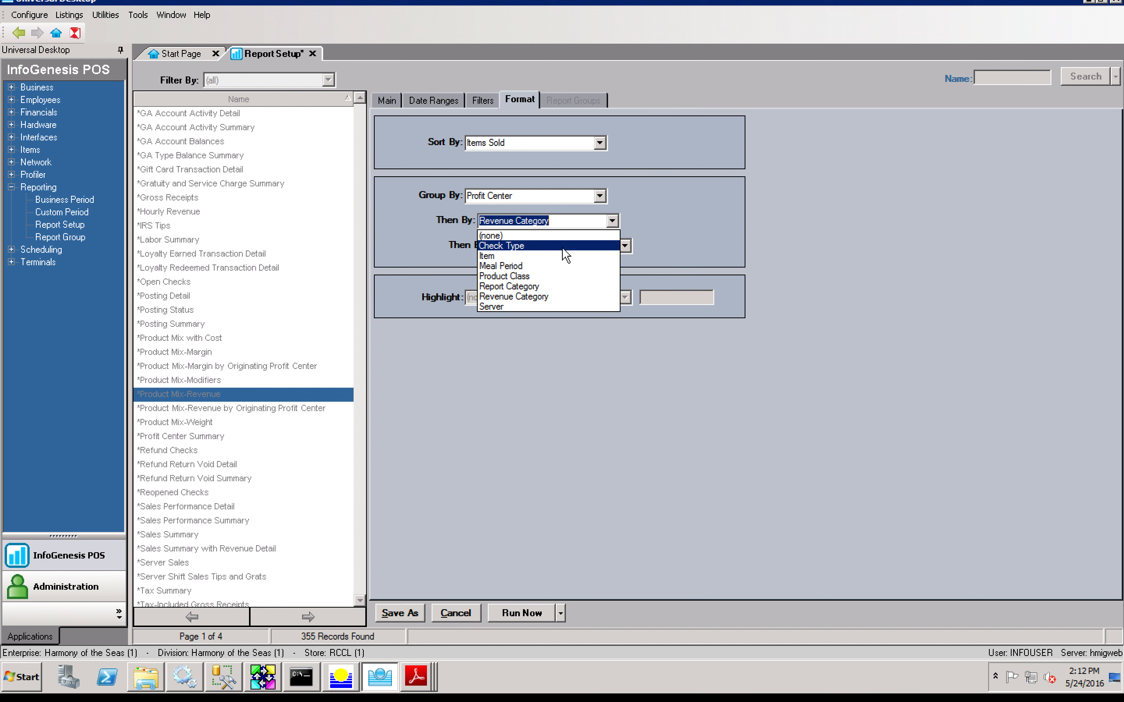
{"action": "left_click", "coordinate": [548, 274]}
{"action": "left_click", "coordinate": [625, 247]}
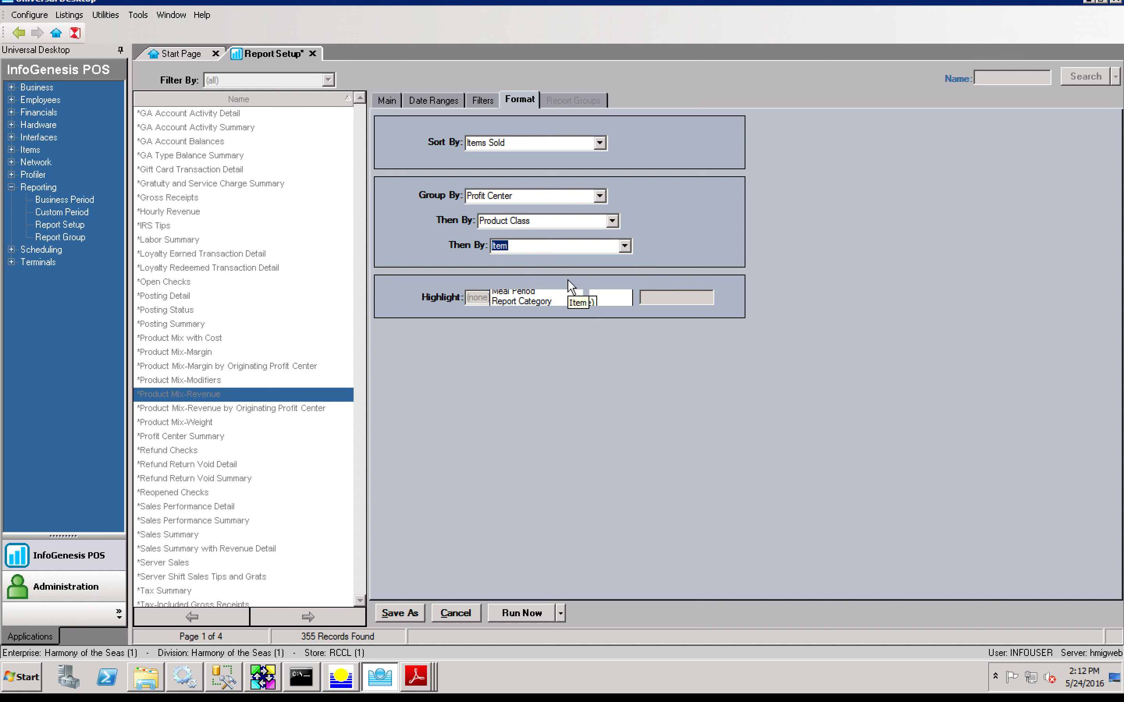
{"action": "left_click", "coordinate": [483, 100]}
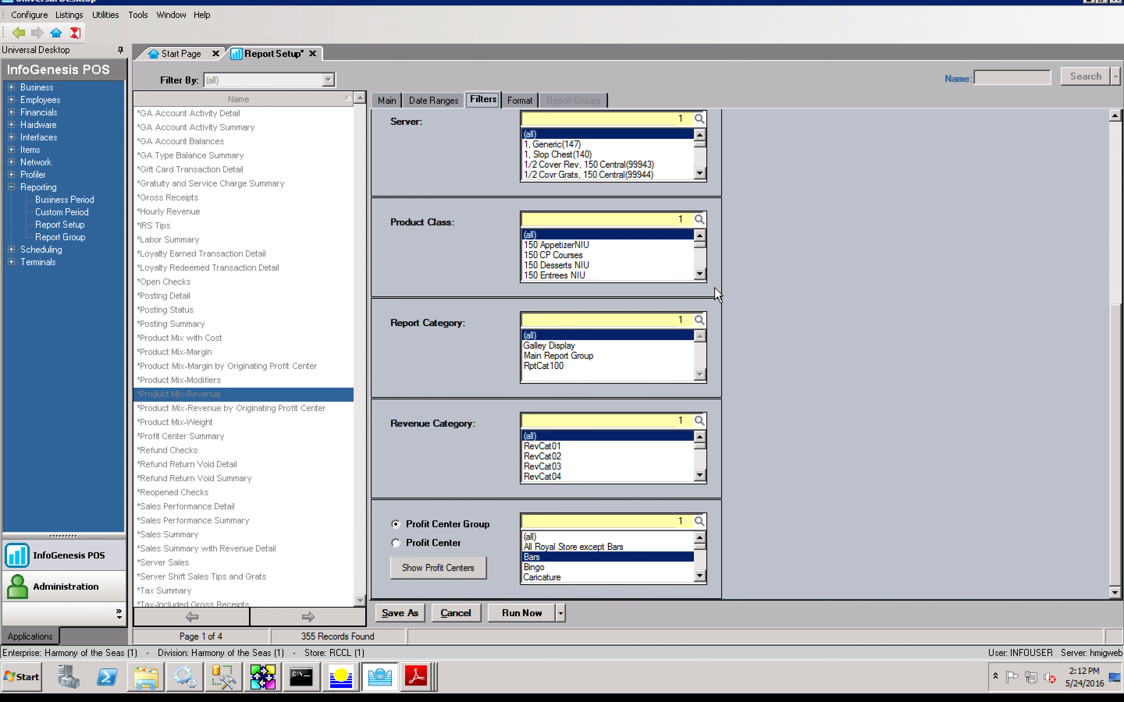
{"action": "left_click", "coordinate": [535, 610]}
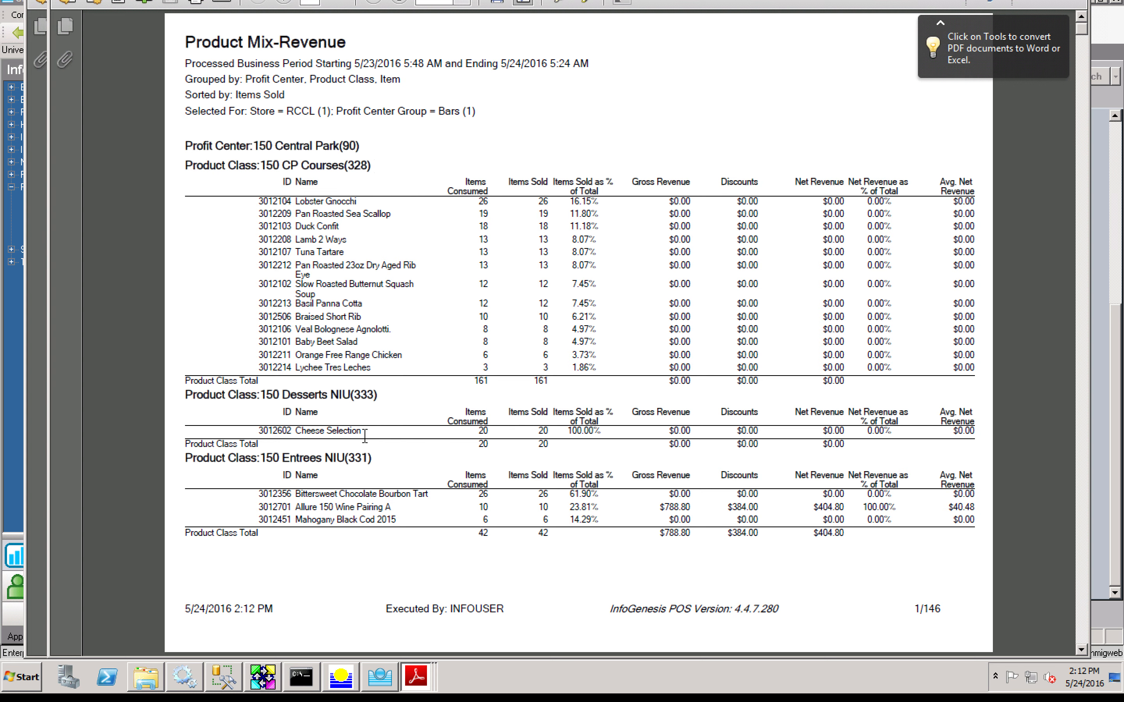
Step: Page through the 146-page Product Mix-Revenue PDF to page 11, then return to Report Setup
{"action": "scroll", "coordinate": [364, 437], "scroll_direction": "down", "scroll_amount": 1}
{"action": "scroll", "coordinate": [365, 437], "scroll_direction": "down", "scroll_amount": 4}
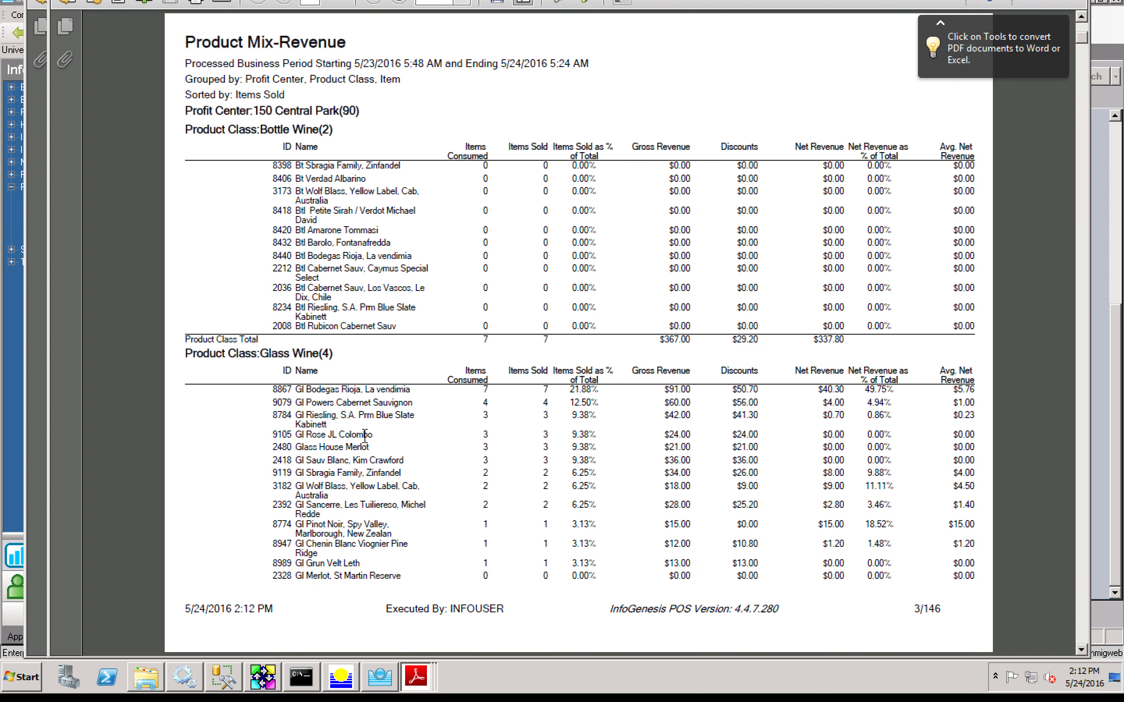
{"action": "scroll", "coordinate": [365, 436], "scroll_direction": "down", "scroll_amount": 1}
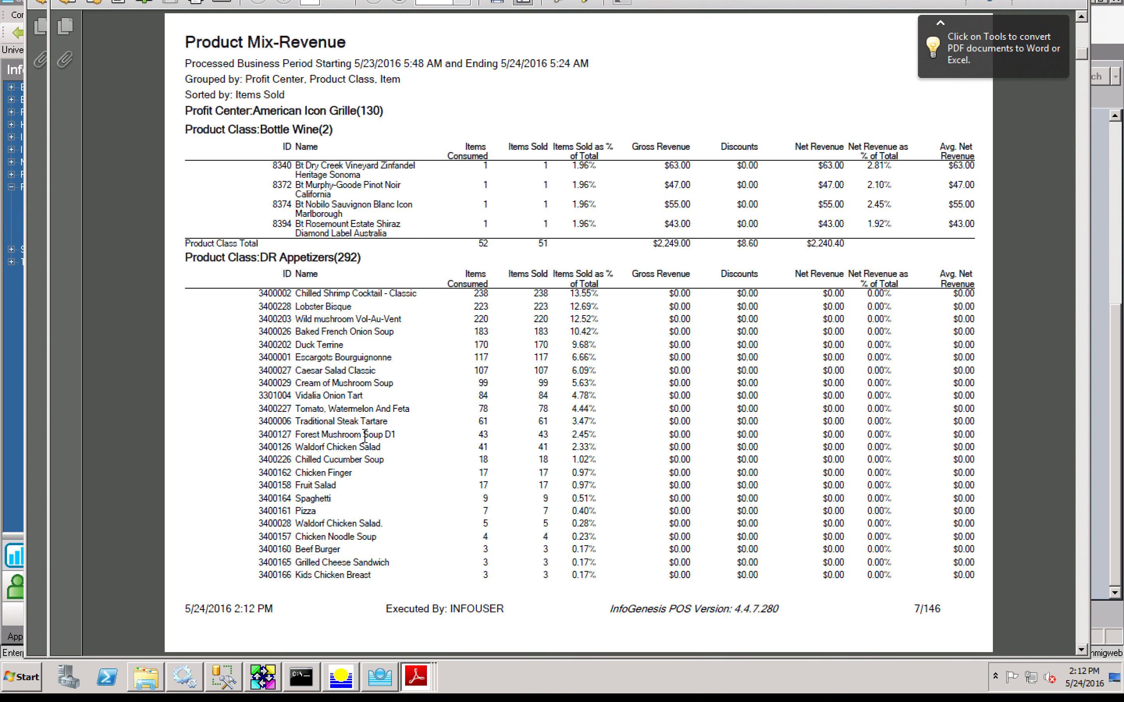
{"action": "scroll", "coordinate": [365, 437], "scroll_direction": "down", "scroll_amount": 1}
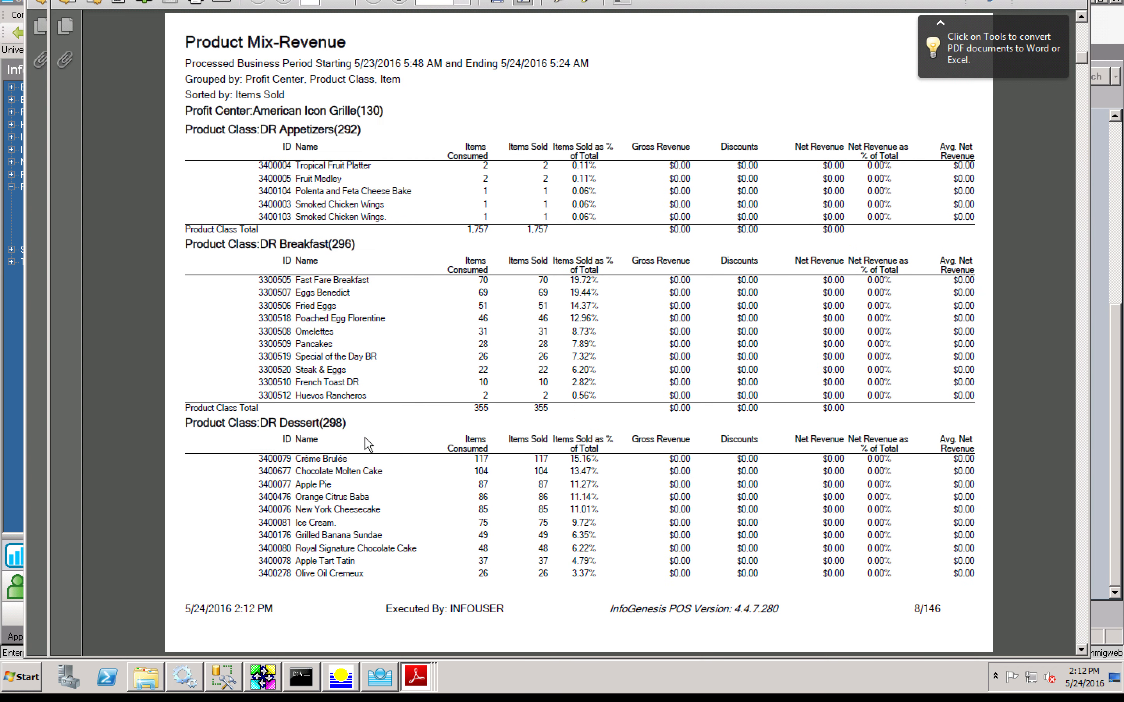
{"action": "scroll", "coordinate": [365, 437], "scroll_direction": "down", "scroll_amount": 2}
{"action": "scroll", "coordinate": [365, 436], "scroll_direction": "down", "scroll_amount": 1}
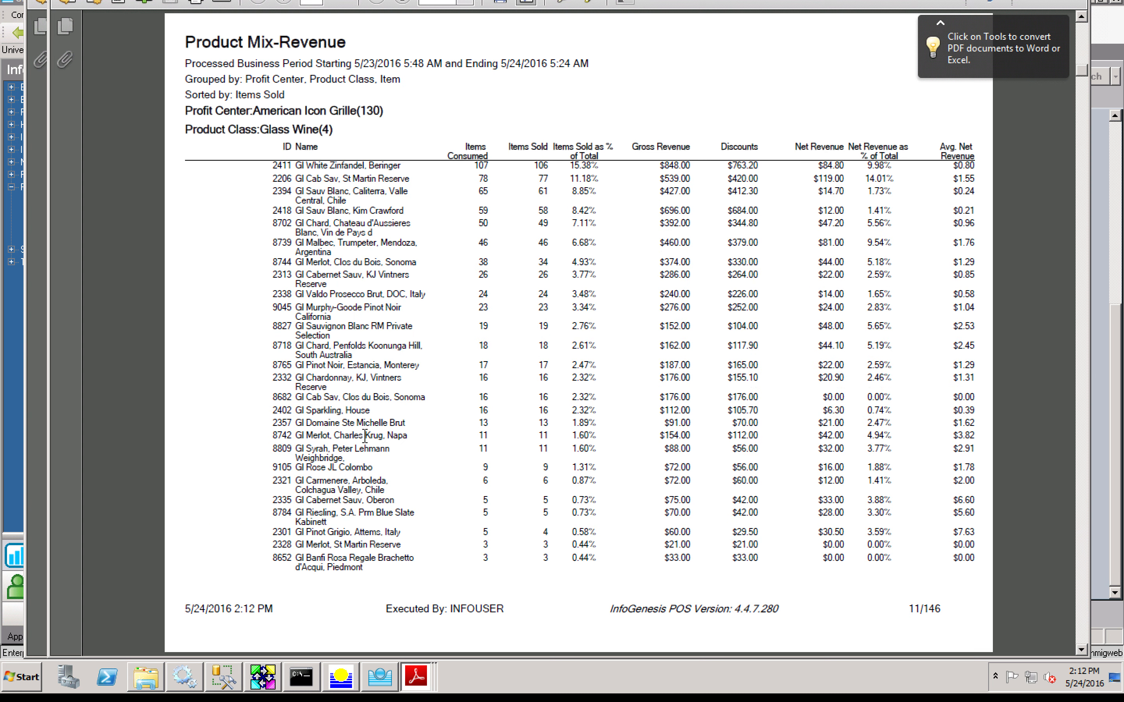
{"action": "scroll", "coordinate": [365, 437], "scroll_direction": "up", "scroll_amount": 1}
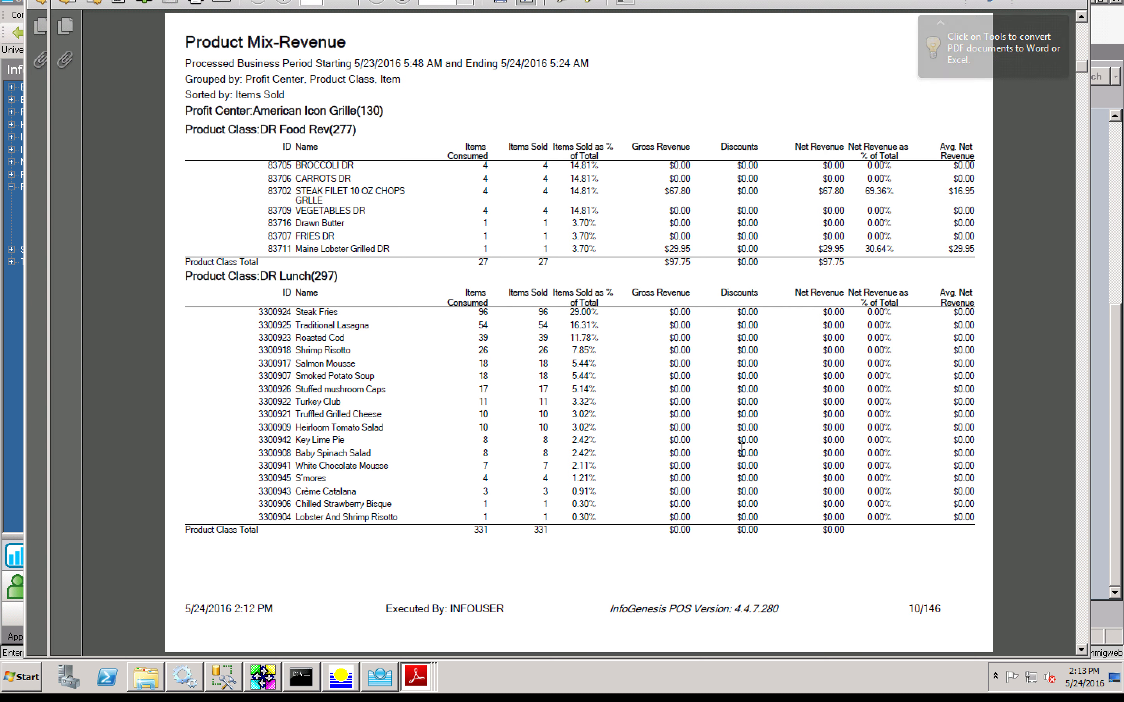
{"action": "scroll", "coordinate": [742, 450], "scroll_direction": "down", "scroll_amount": 3}
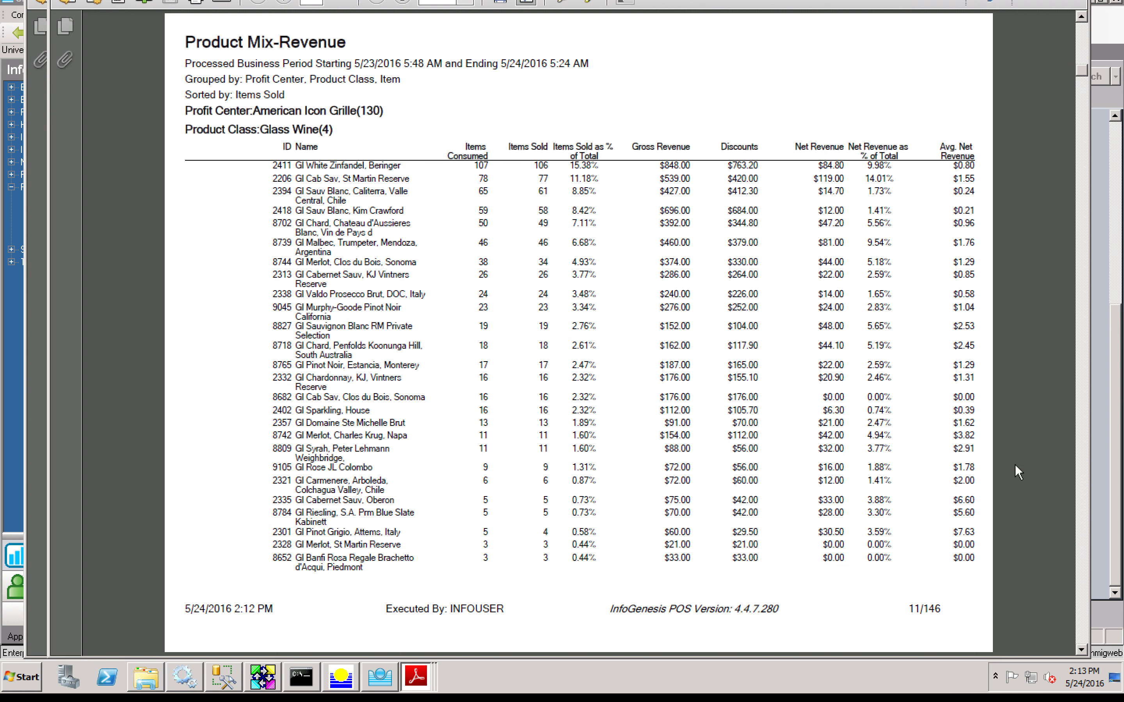
{"action": "left_click", "coordinate": [1093, 485]}
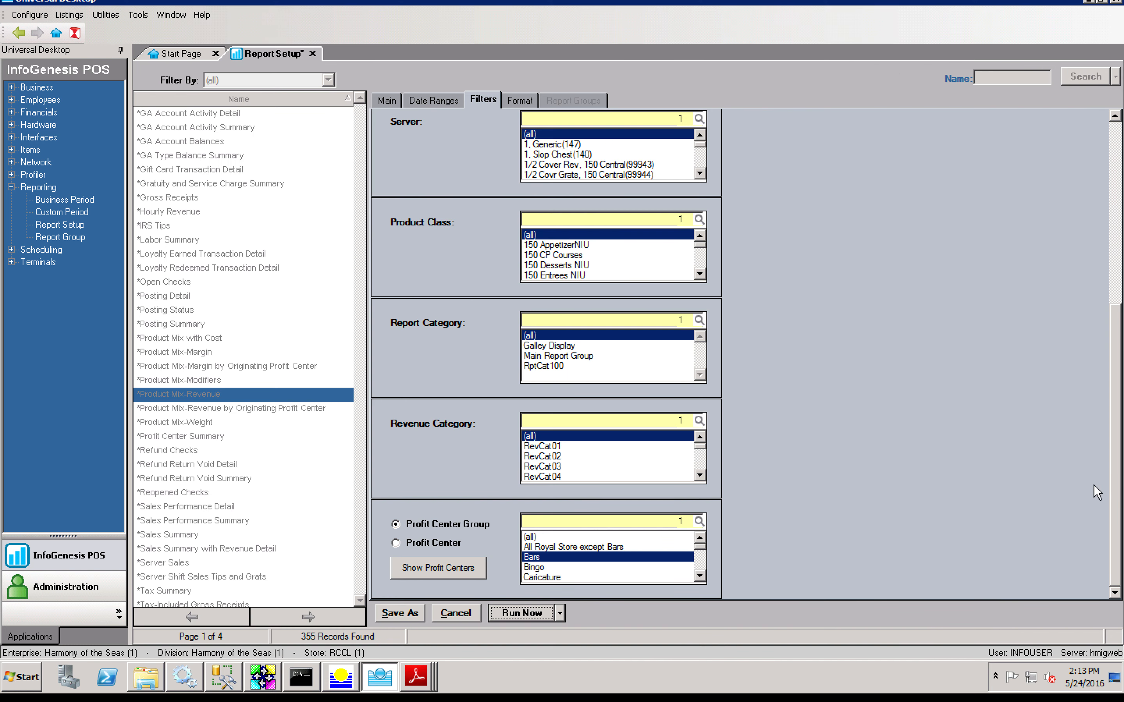
Step: Add Beers to the Product Class filter list
{"action": "left_click", "coordinate": [701, 267]}
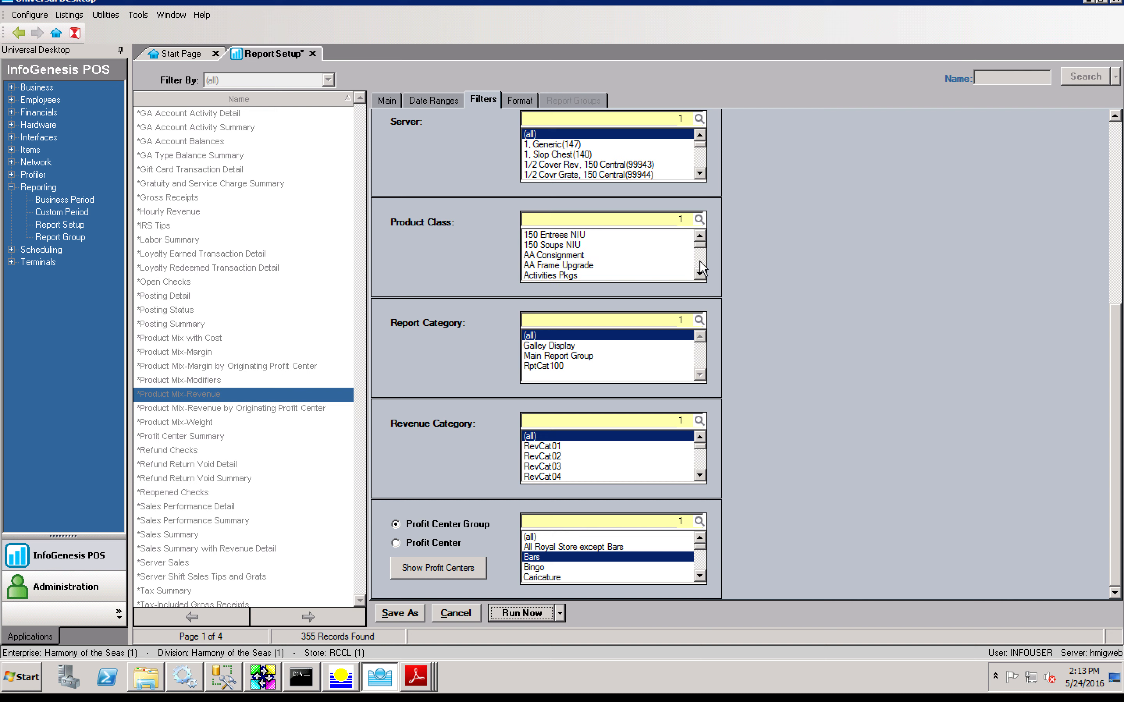
{"action": "left_click", "coordinate": [701, 264]}
{"action": "left_click", "coordinate": [699, 263]}
{"action": "left_click", "coordinate": [699, 263]}
{"action": "left_click", "coordinate": [699, 263]}
{"action": "left_click", "coordinate": [700, 263]}
{"action": "left_click", "coordinate": [632, 245]}
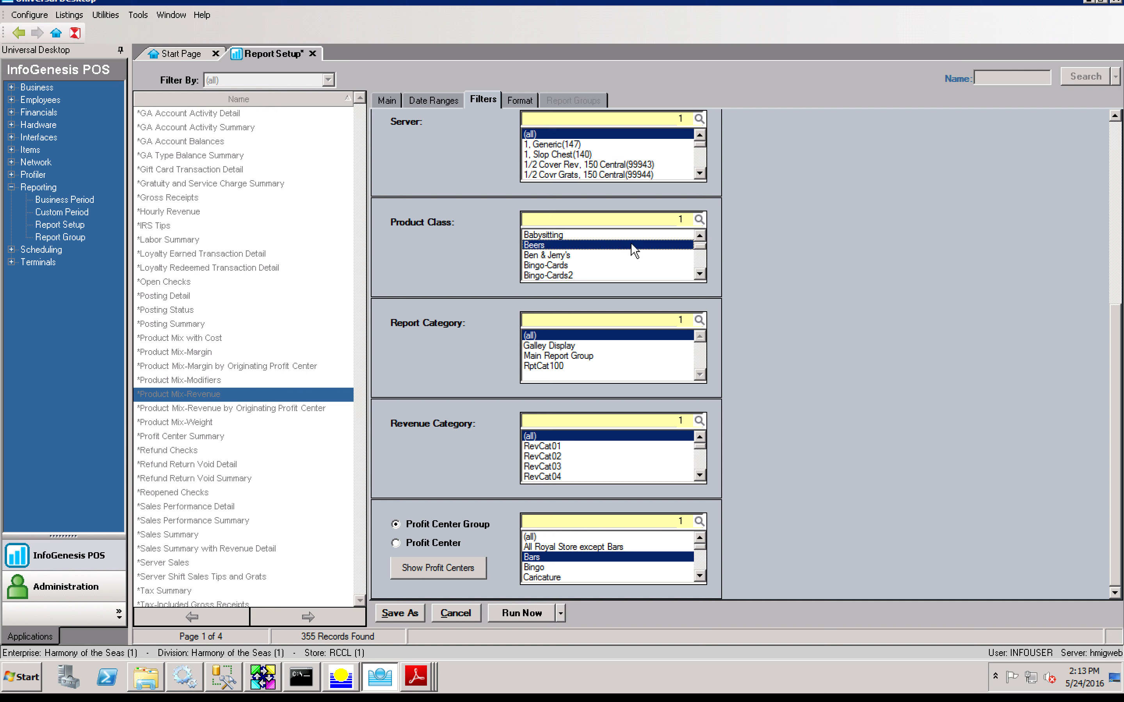
Step: Search product classes for 'liq' and add Liq/Cktl and Liquor to the filter
{"action": "left_click", "coordinate": [700, 267]}
{"action": "left_click", "coordinate": [701, 267]}
{"action": "left_click", "coordinate": [701, 268]}
{"action": "left_click", "coordinate": [701, 267]}
{"action": "left_click", "coordinate": [700, 267]}
{"action": "left_click", "coordinate": [700, 267]}
{"action": "left_click", "coordinate": [700, 268]}
{"action": "left_click", "coordinate": [700, 268]}
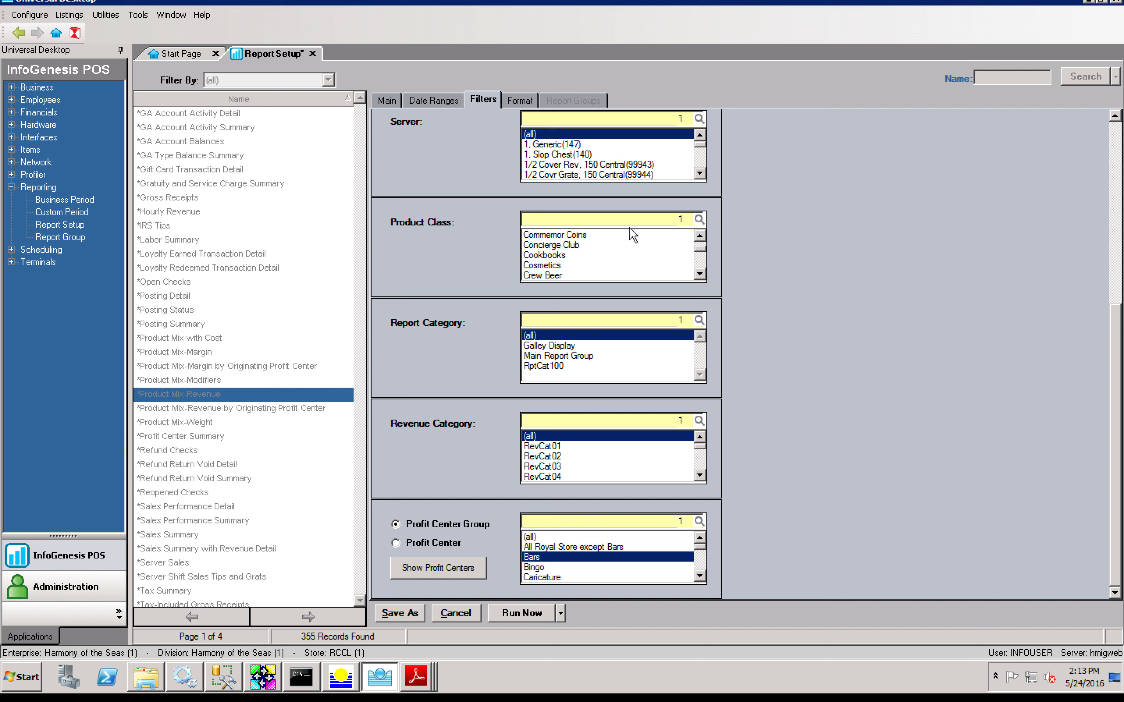
{"action": "left_click", "coordinate": [617, 220]}
{"action": "type", "text": "liq"}
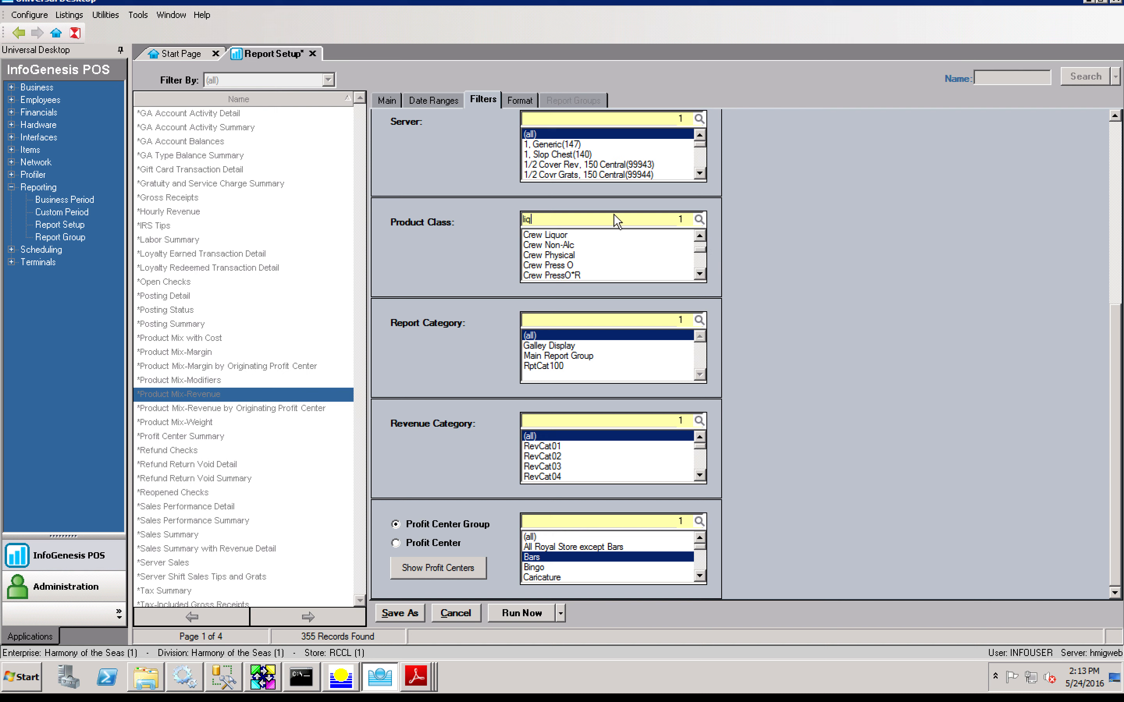
{"action": "key", "text": "Return"}
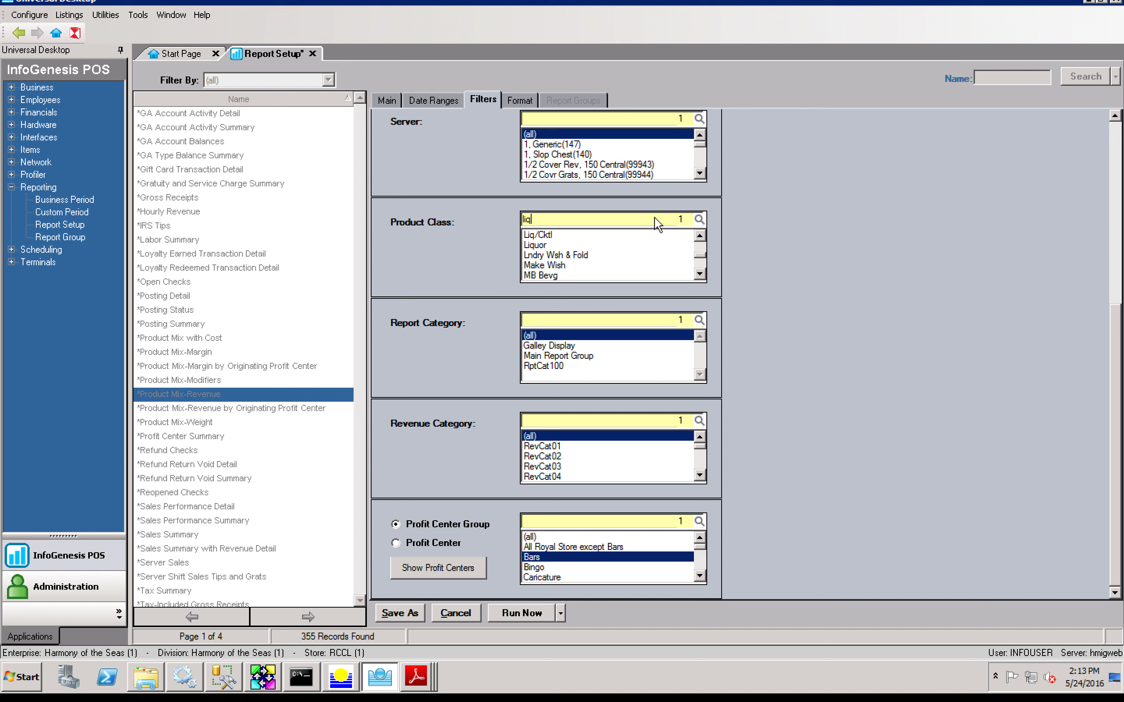
{"action": "left_click", "coordinate": [599, 235]}
{"action": "left_click", "coordinate": [591, 245]}
Step: Search for 'wine' and add Bottle Wine and Glass Wine to the filter
{"action": "double_click", "coordinate": [562, 220]}
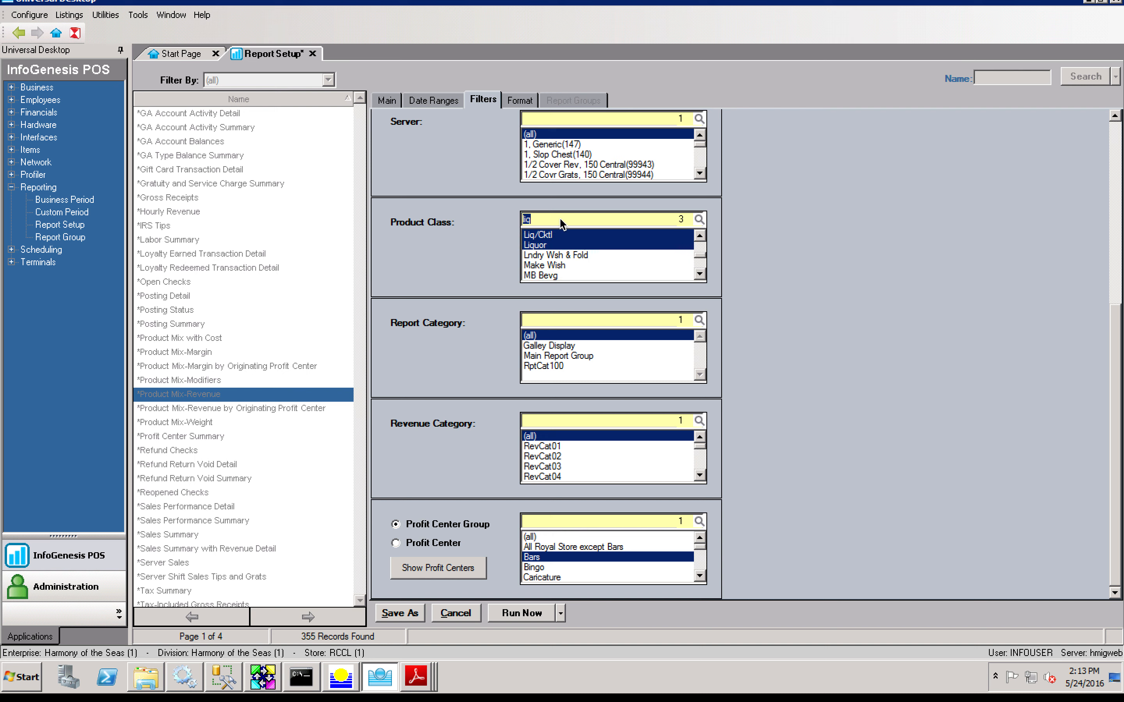
{"action": "type", "text": "wine"}
{"action": "left_click", "coordinate": [558, 235]}
{"action": "left_click", "coordinate": [556, 215]}
{"action": "key", "text": "Return"}
{"action": "key", "text": "Return"}
{"action": "left_click", "coordinate": [557, 230]}
{"action": "left_click", "coordinate": [555, 220]}
{"action": "key", "text": "Return"}
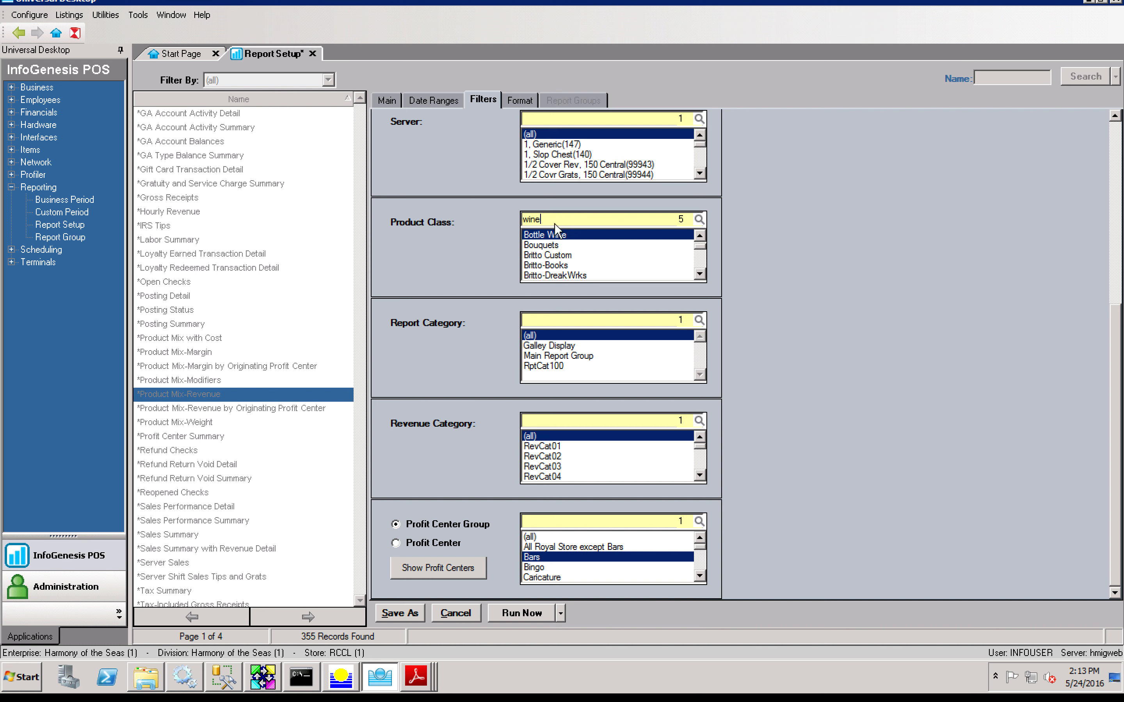
{"action": "key", "text": "Return"}
{"action": "key", "text": "Return"}
{"action": "key", "text": "Return"}
{"action": "key", "text": "Return"}
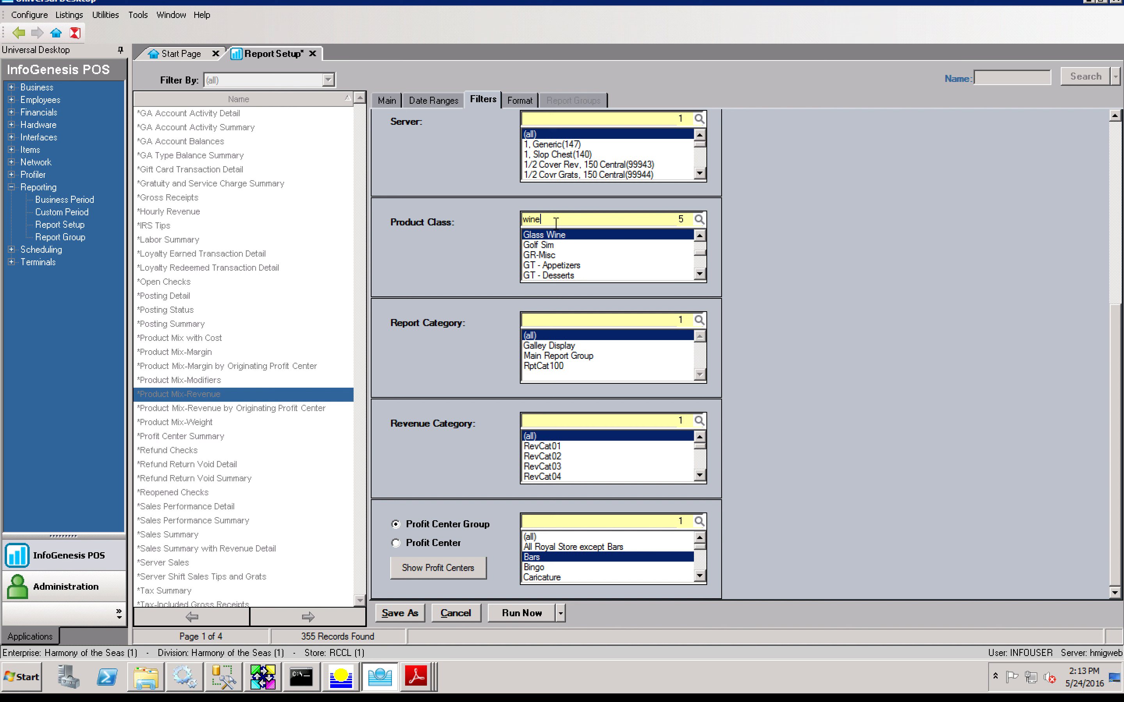
Step: Search product classes for 'tail', clear the search, and run the five-class report
{"action": "left_click", "coordinate": [548, 217]}
{"action": "type", "text": "cktail"}
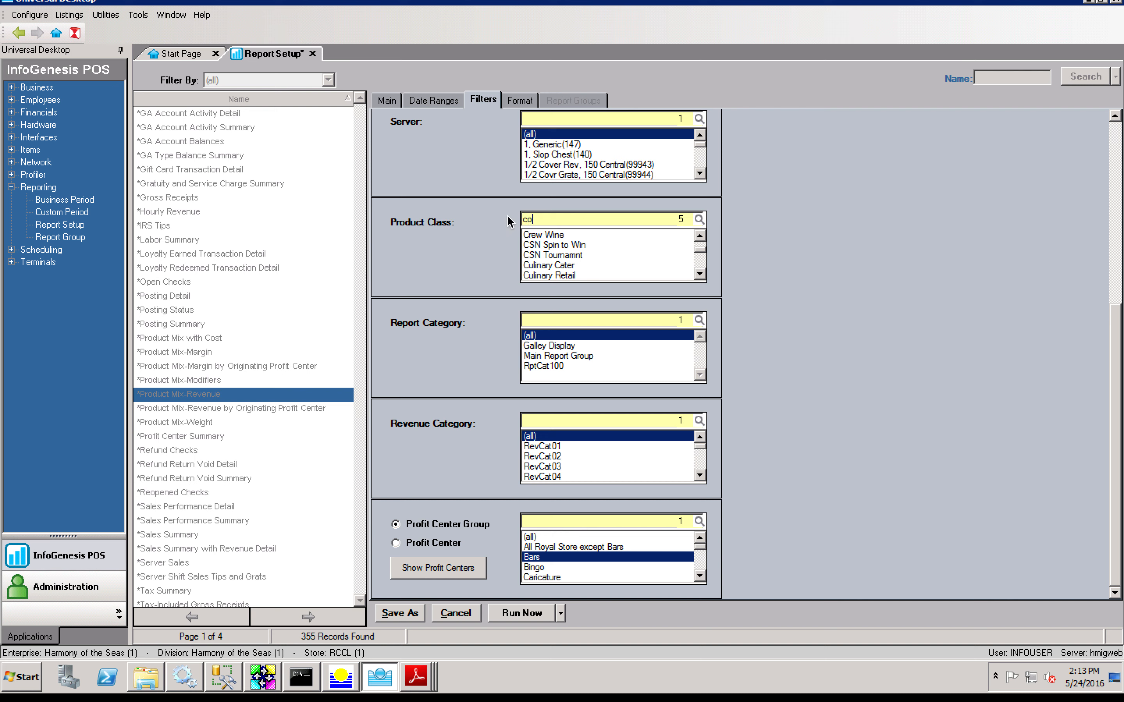
{"action": "key", "text": "BackSpace"}
{"action": "key", "text": "BackSpace"}
{"action": "key", "text": "BackSpace"}
{"action": "key", "text": "BackSpace"}
{"action": "key", "text": "BackSpace"}
{"action": "key", "text": "BackSpace"}
{"action": "type", "text": "tail"}
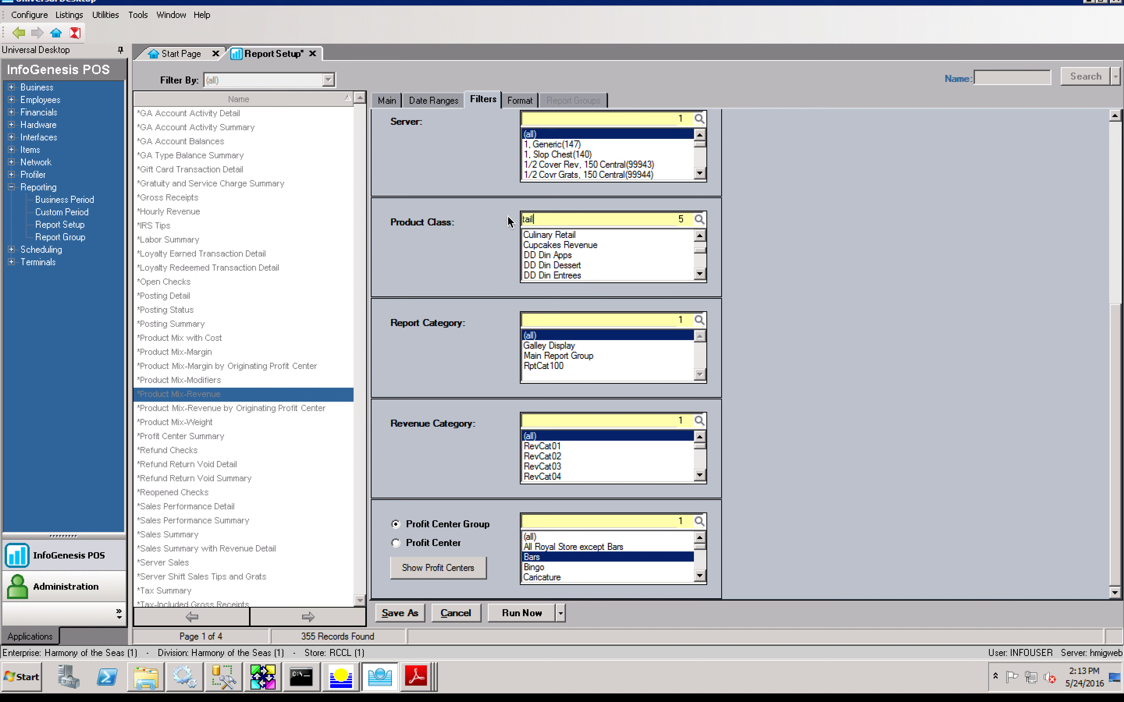
{"action": "key", "text": "Return"}
{"action": "key", "text": "BackSpace"}
{"action": "key", "text": "BackSpace"}
{"action": "key", "text": "BackSpace"}
{"action": "key", "text": "BackSpace"}
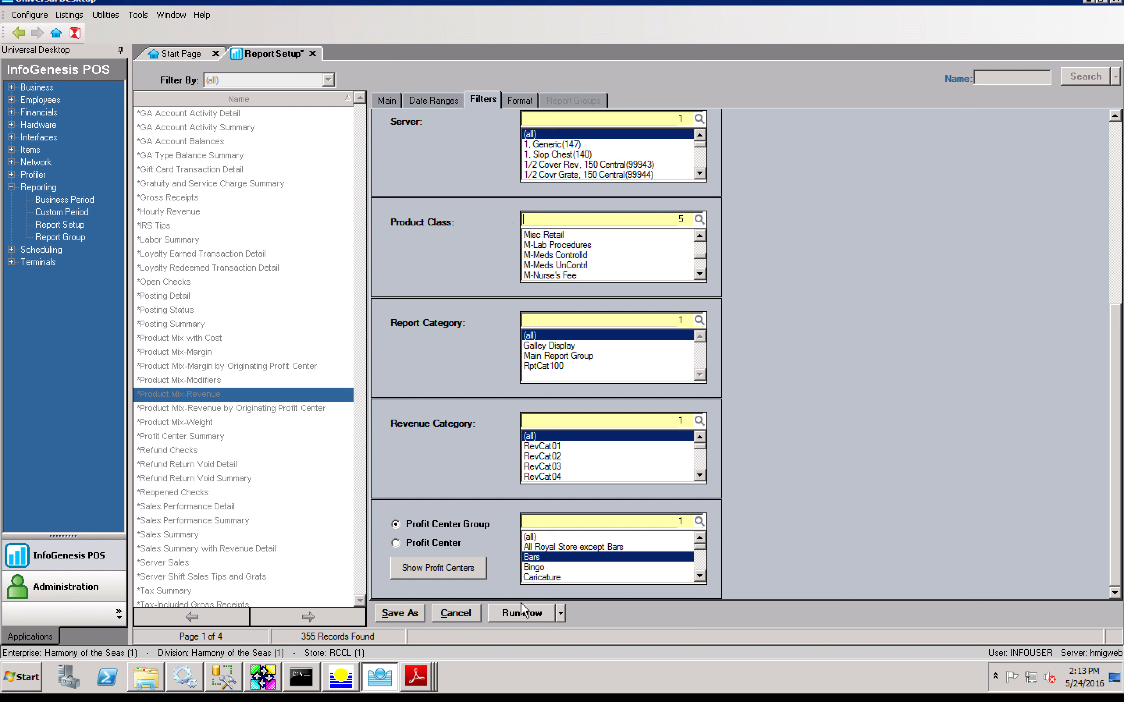
{"action": "left_click", "coordinate": [515, 615]}
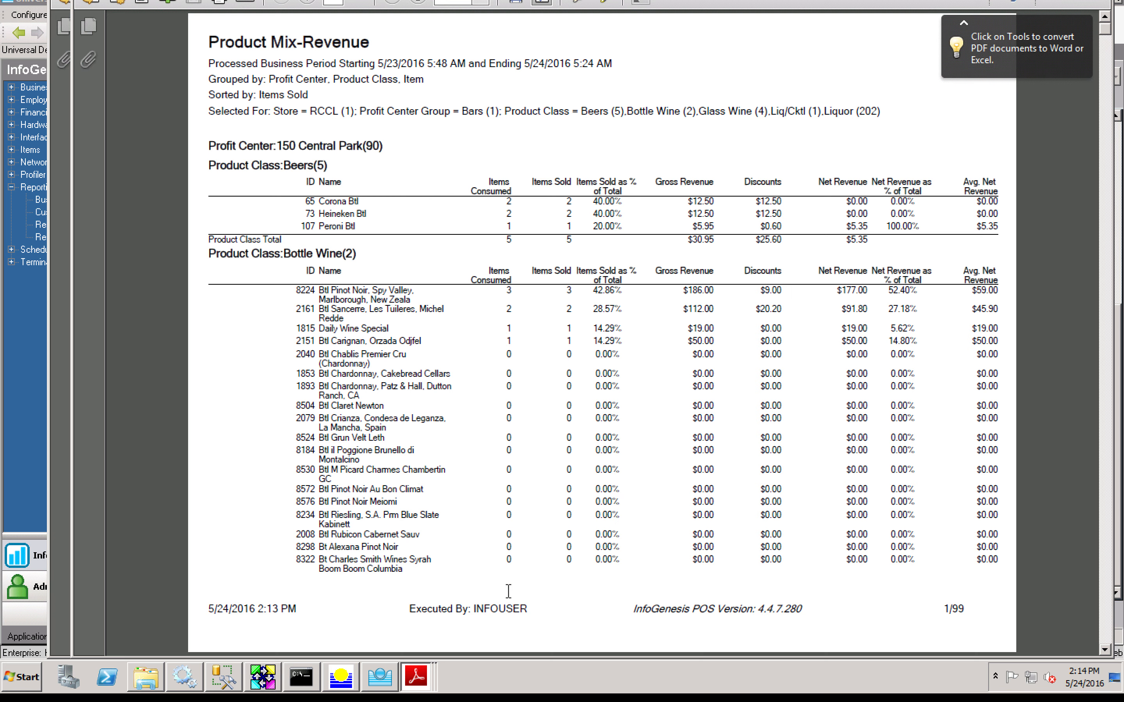
Step: Scroll to page 5 and highlight the Gl White Zinfandel, Beringer and Gl Cab Sav, St Martin Reserve lines
{"action": "scroll", "coordinate": [508, 591], "scroll_direction": "down", "scroll_amount": 2}
{"action": "scroll", "coordinate": [508, 591], "scroll_direction": "down", "scroll_amount": 4}
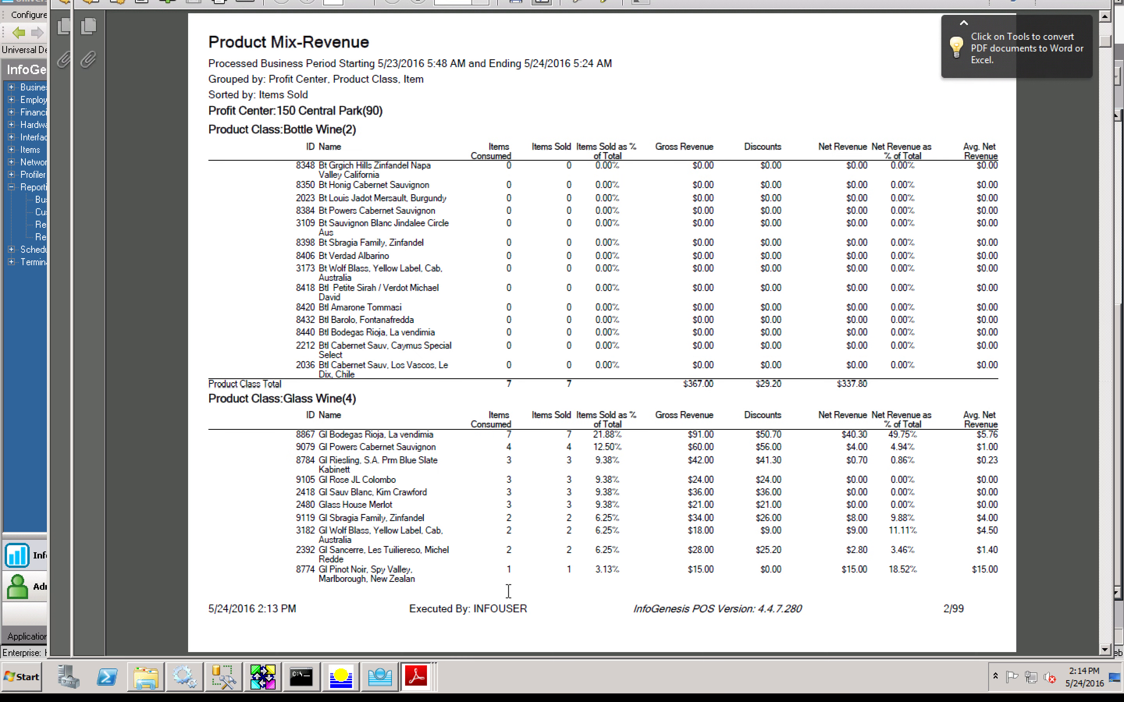
{"action": "scroll", "coordinate": [508, 591], "scroll_direction": "up", "scroll_amount": 2}
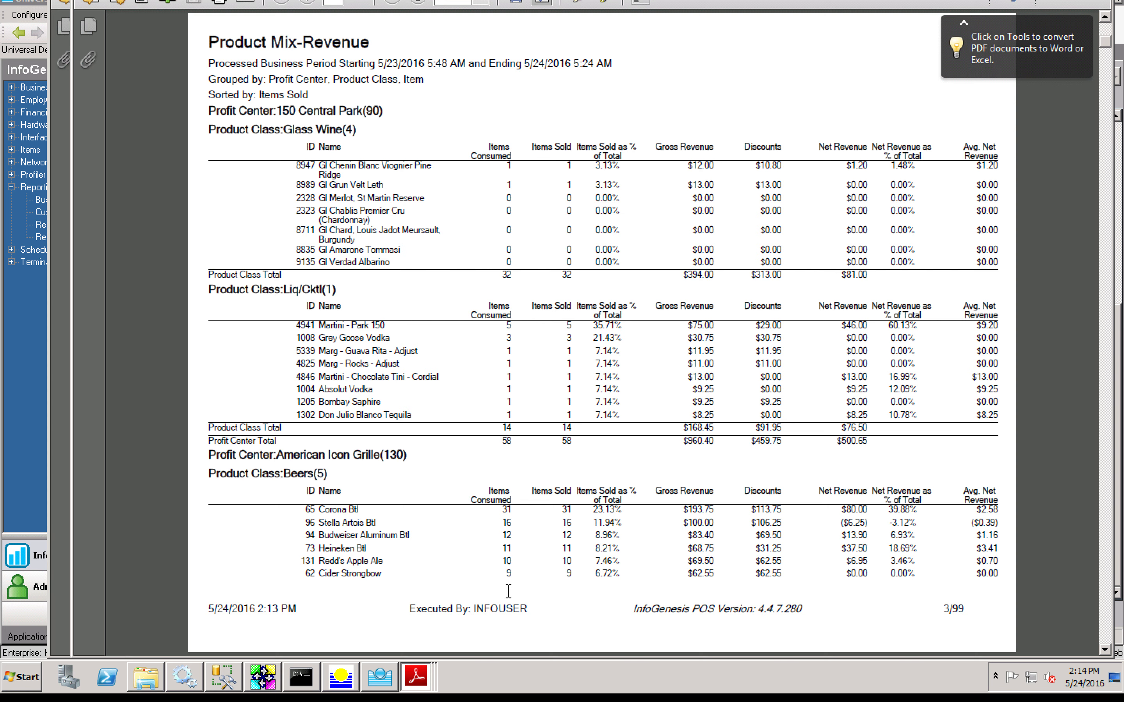
{"action": "scroll", "coordinate": [509, 591], "scroll_direction": "down", "scroll_amount": 2}
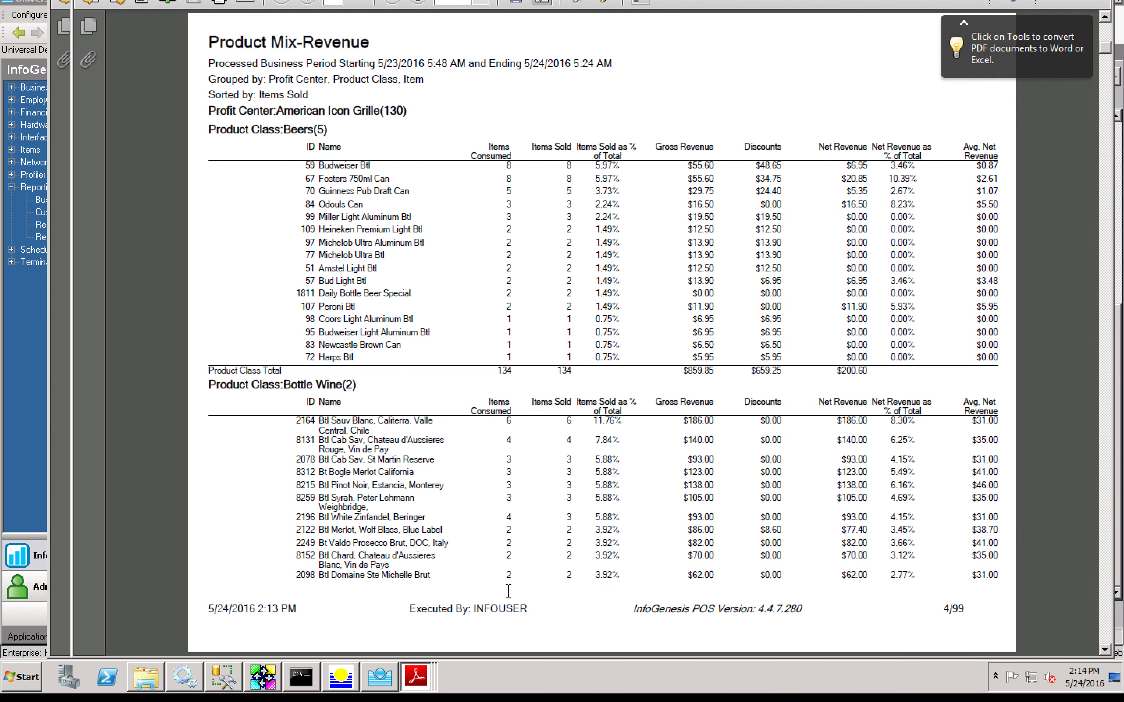
{"action": "scroll", "coordinate": [508, 591], "scroll_direction": "down", "scroll_amount": 2}
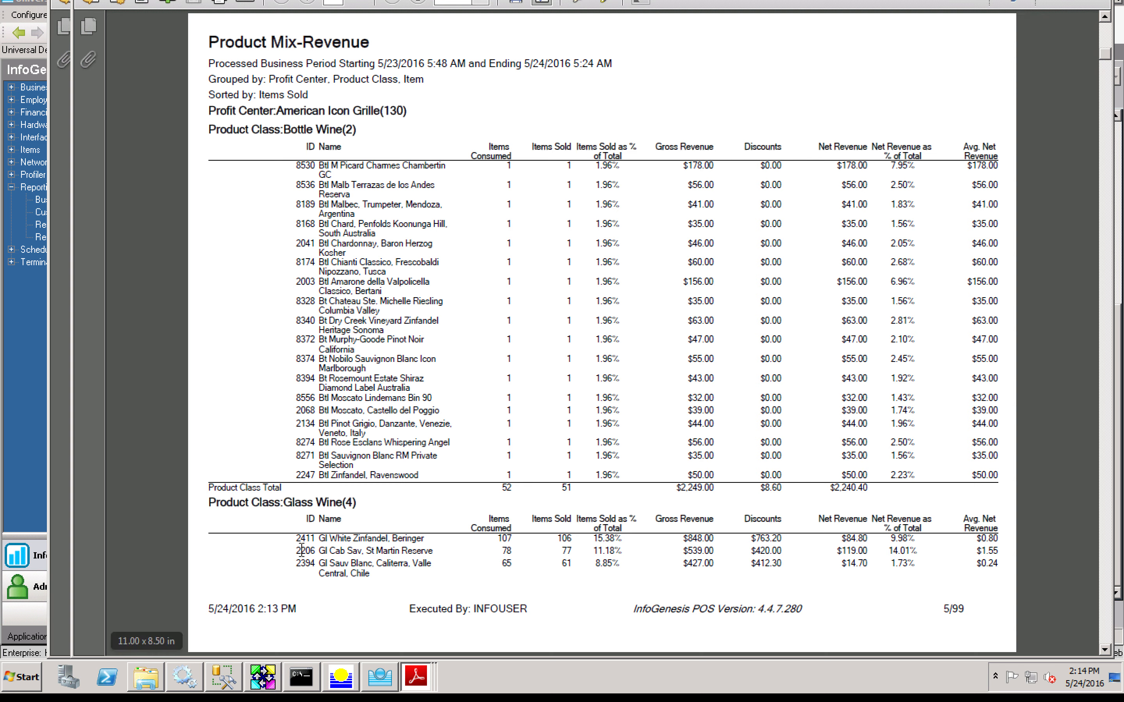
{"action": "left_click_drag", "start_coordinate": [298, 538], "coordinate": [582, 550]}
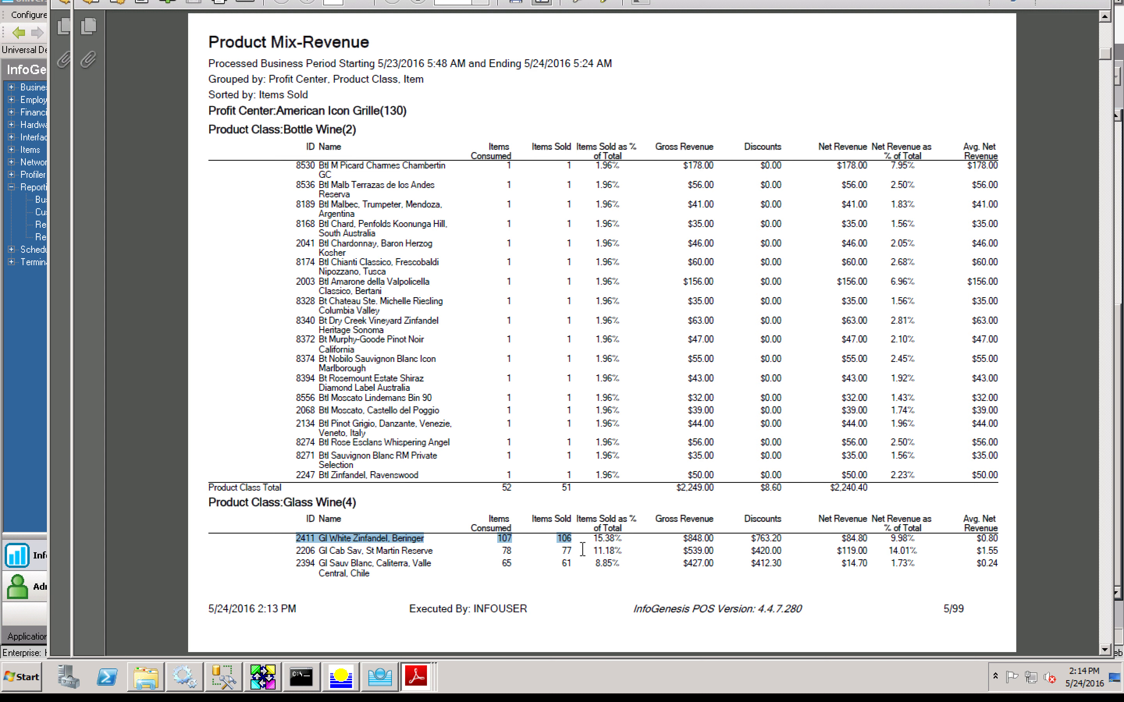
{"action": "left_click_drag", "start_coordinate": [386, 581], "coordinate": [298, 554]}
Step: Clear the highlight, scroll to page 9, and return to Report Setup's Format tab
{"action": "left_click", "coordinate": [302, 554]}
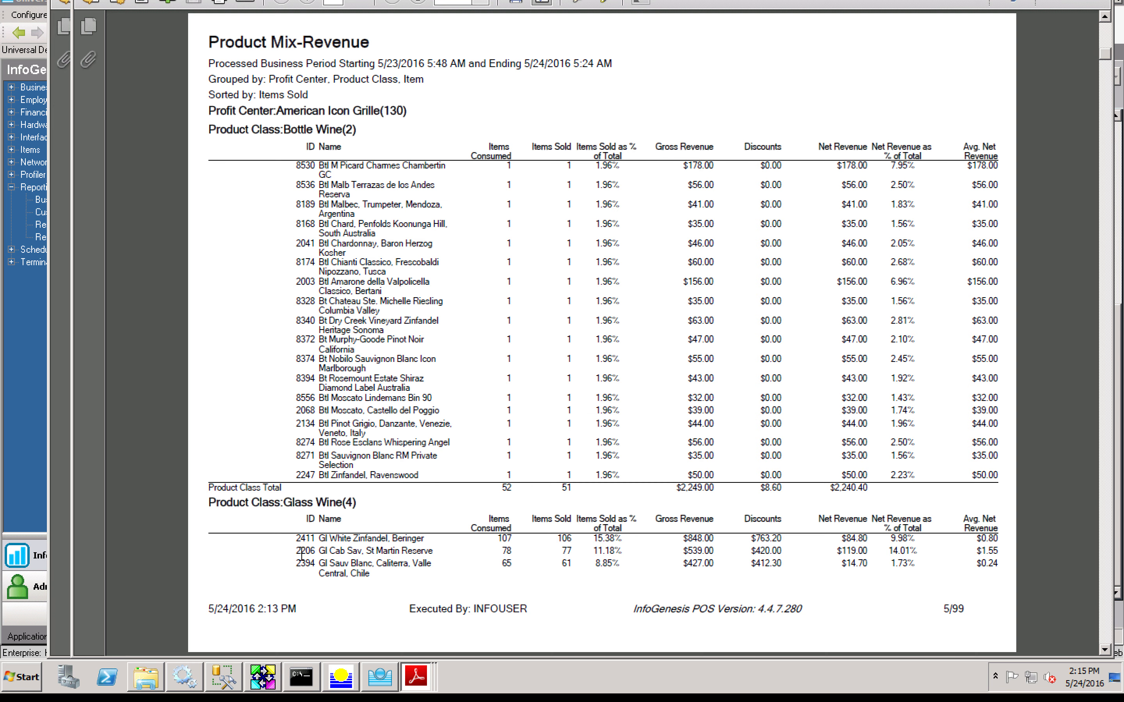
{"action": "scroll", "coordinate": [301, 554], "scroll_direction": "down", "scroll_amount": 1}
{"action": "scroll", "coordinate": [301, 554], "scroll_direction": "down", "scroll_amount": 1}
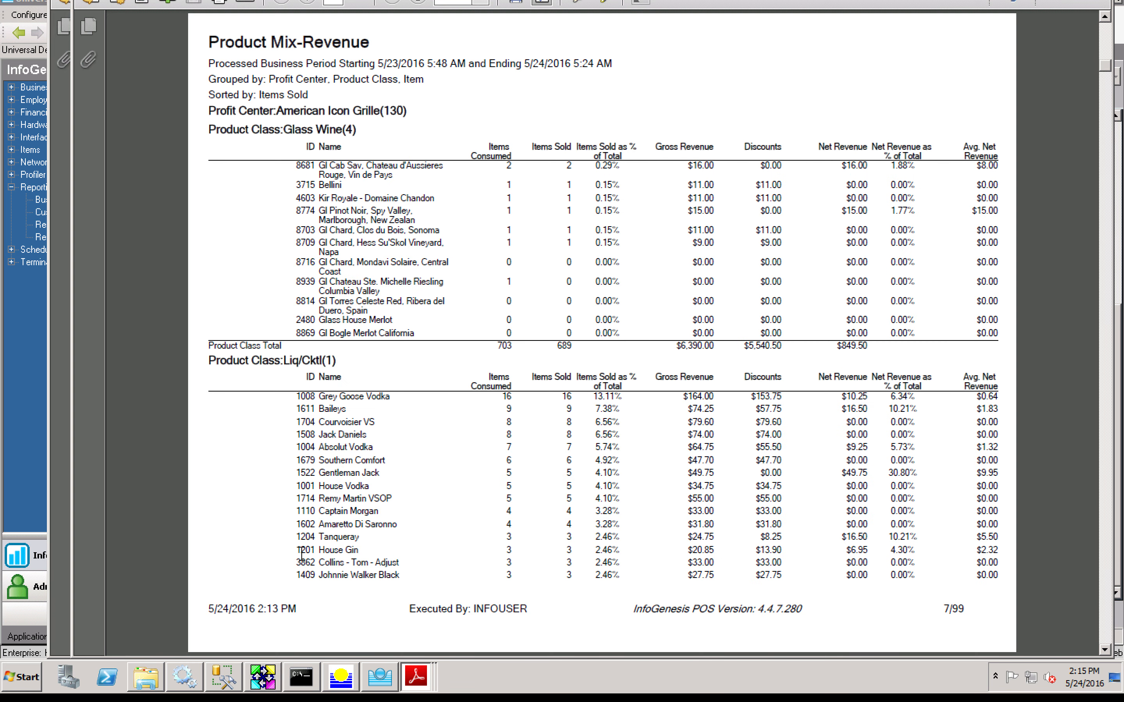
{"action": "scroll", "coordinate": [301, 554], "scroll_direction": "down", "scroll_amount": 1}
{"action": "scroll", "coordinate": [302, 554], "scroll_direction": "down", "scroll_amount": 1}
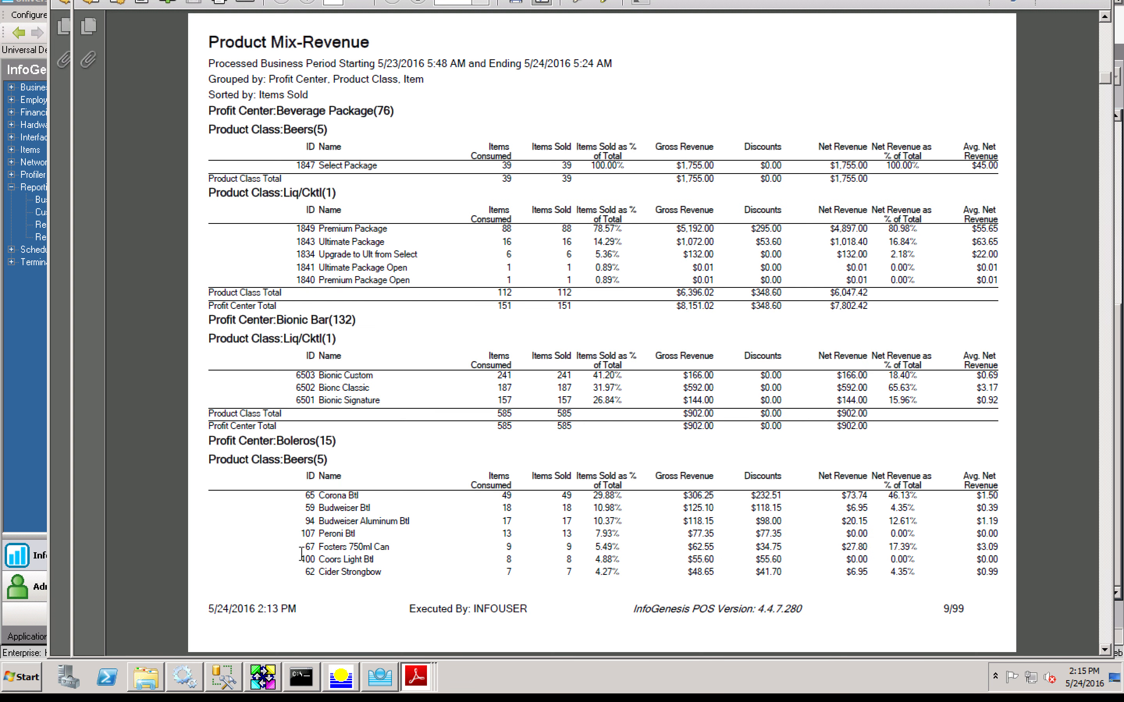
{"action": "left_click", "coordinate": [42, 378]}
{"action": "left_click", "coordinate": [520, 100]}
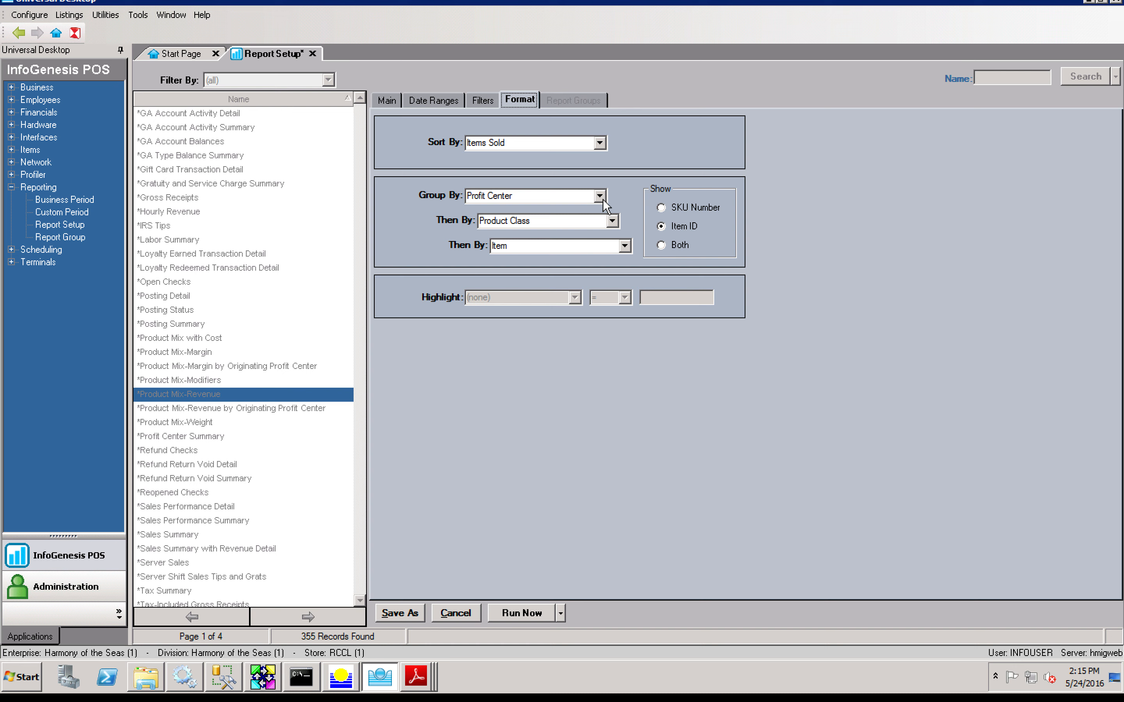
Step: Rename the report 'Bars Product Mix by Location/Item' on the Main tab and save it as a new report
{"action": "left_click", "coordinate": [390, 105]}
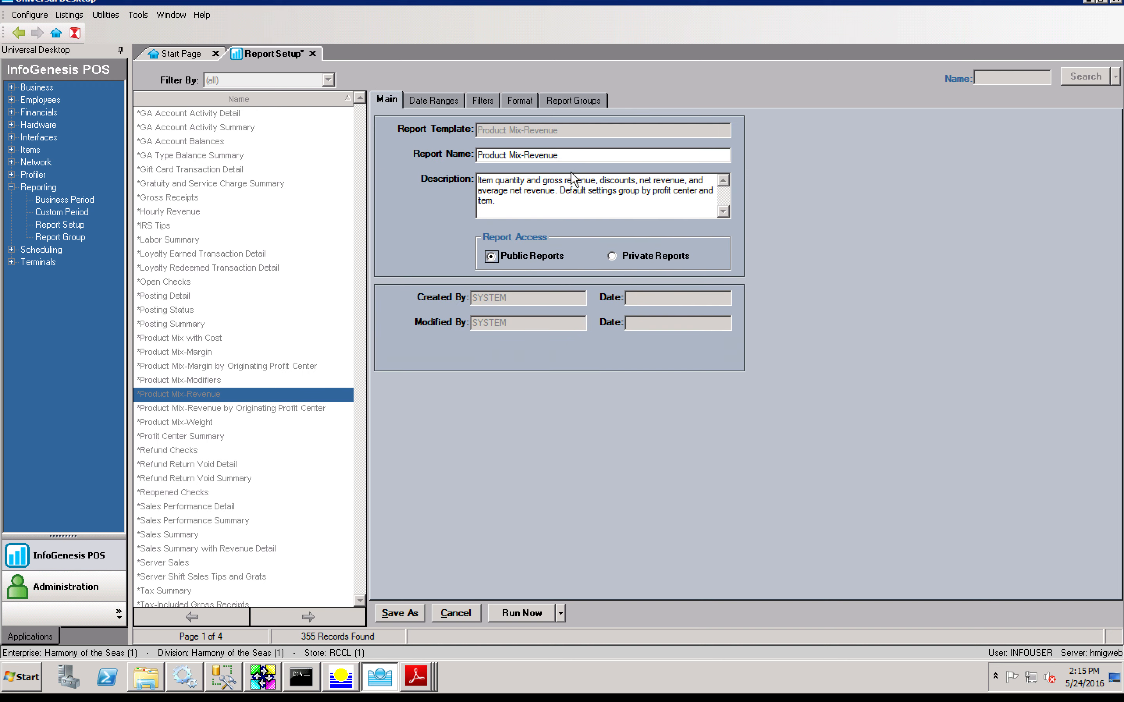
{"action": "key", "text": "shift+Tab"}
{"action": "key", "text": "shift+Tab"}
{"action": "type", "text": "Bars "}
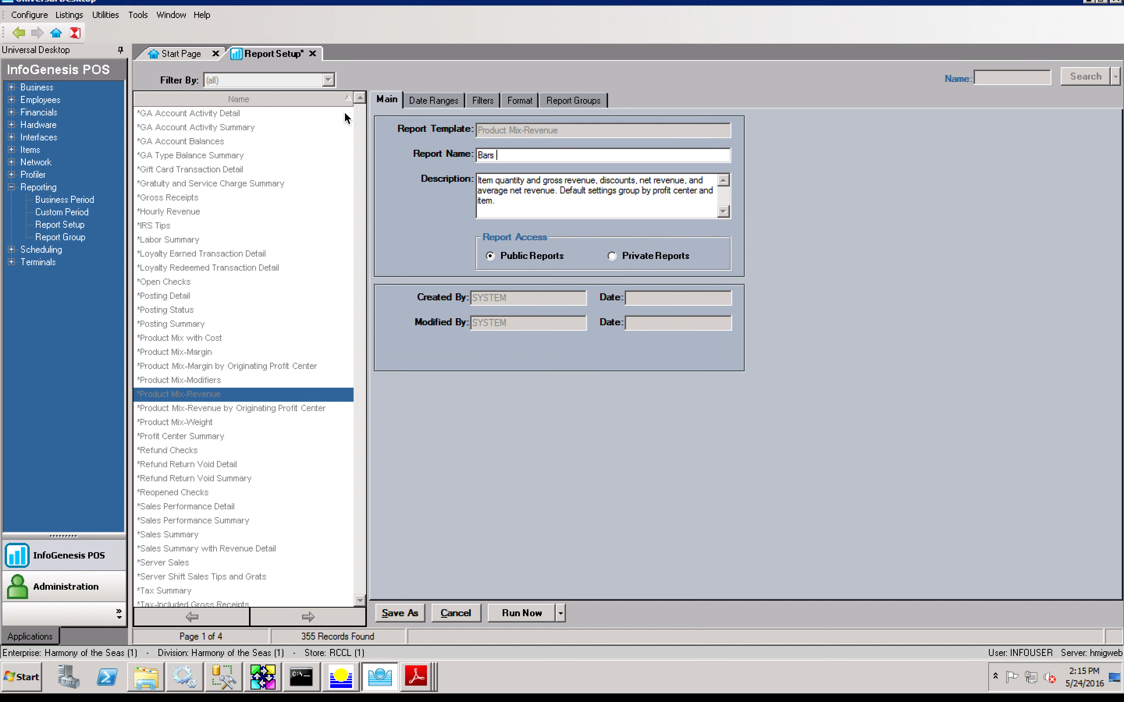
{"action": "type", "text": "Product Mix by Location/Item"}
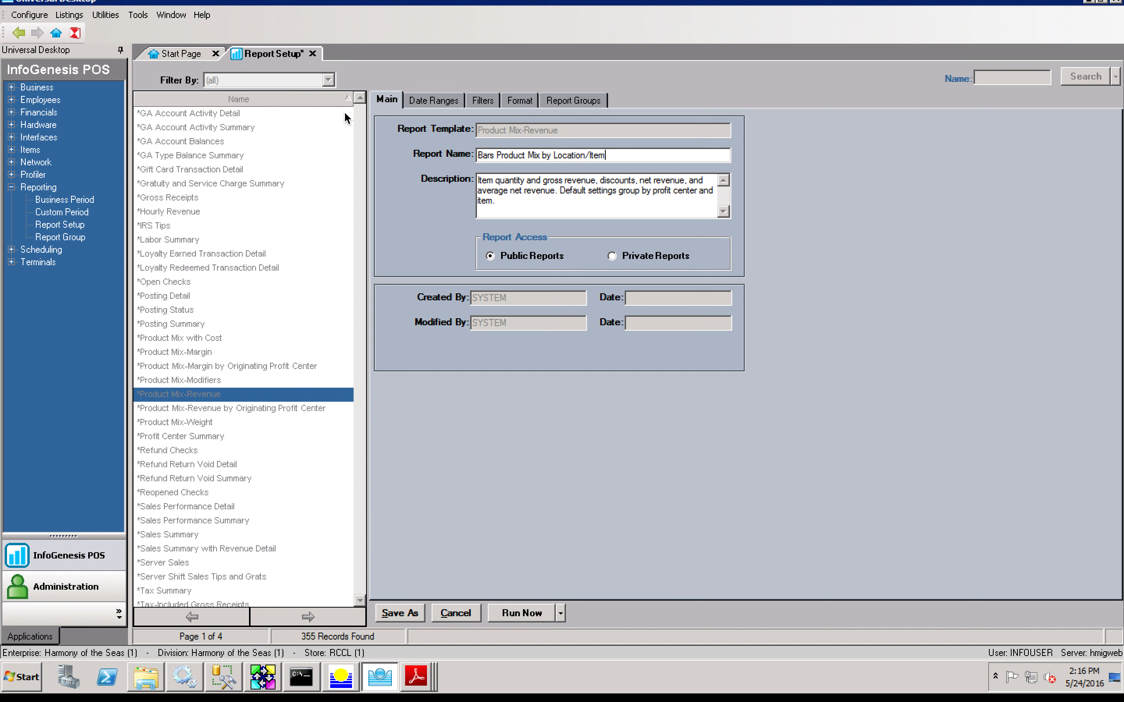
{"action": "left_click", "coordinate": [401, 613]}
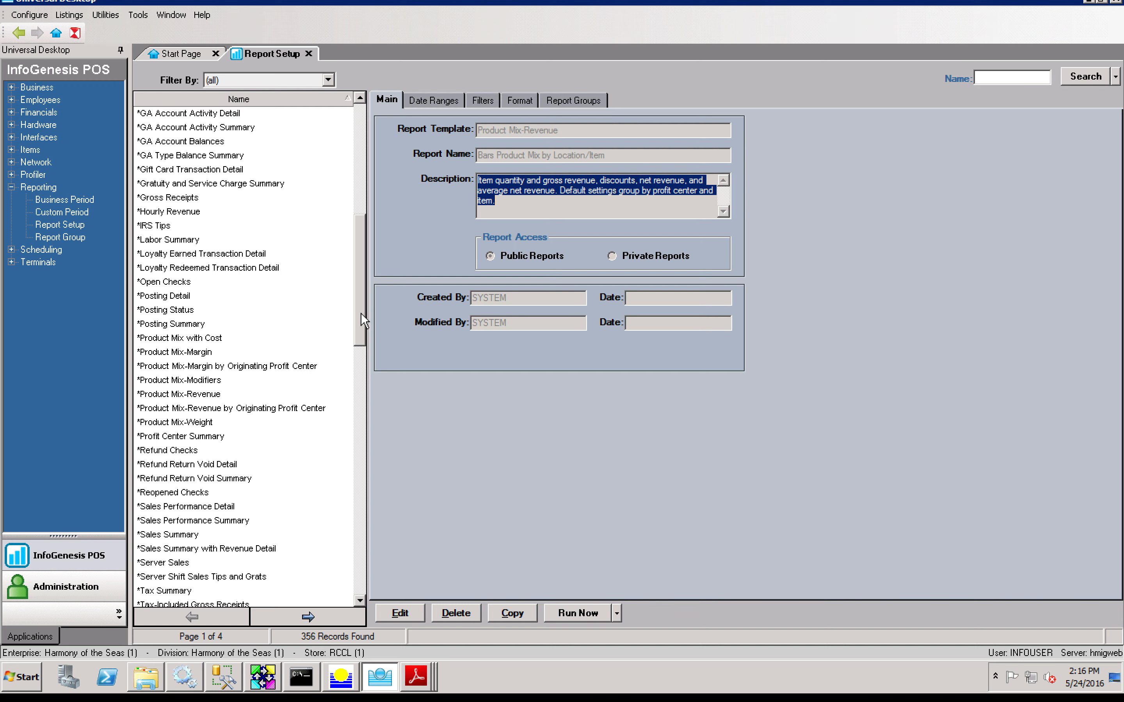
Step: Load *Refund Return Void Detail for editing, review its Filters and Format tabs, and run it
{"action": "left_click", "coordinate": [195, 465]}
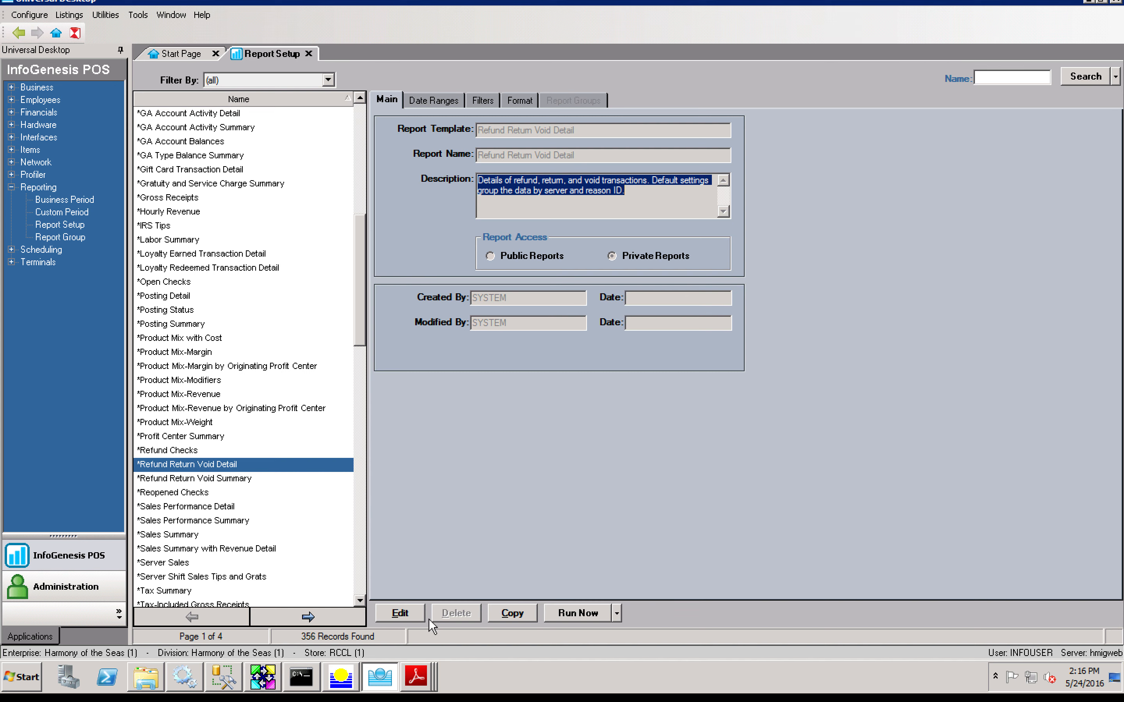
{"action": "left_click", "coordinate": [411, 613]}
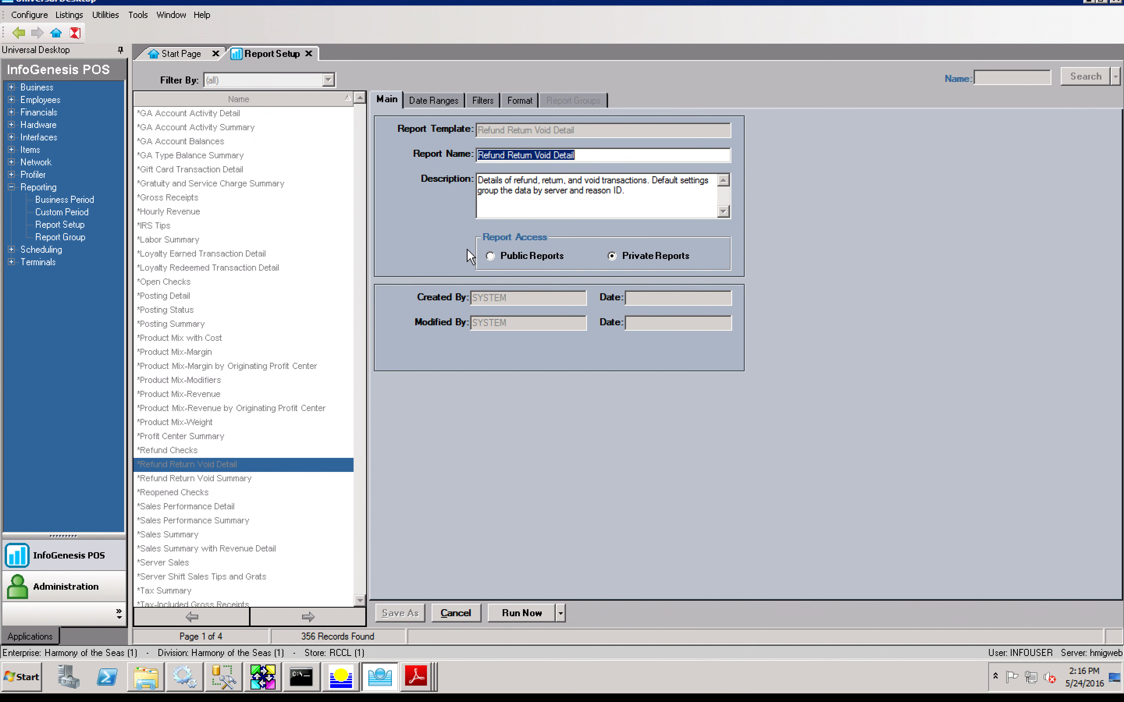
{"action": "left_click", "coordinate": [486, 99]}
{"action": "left_click", "coordinate": [524, 101]}
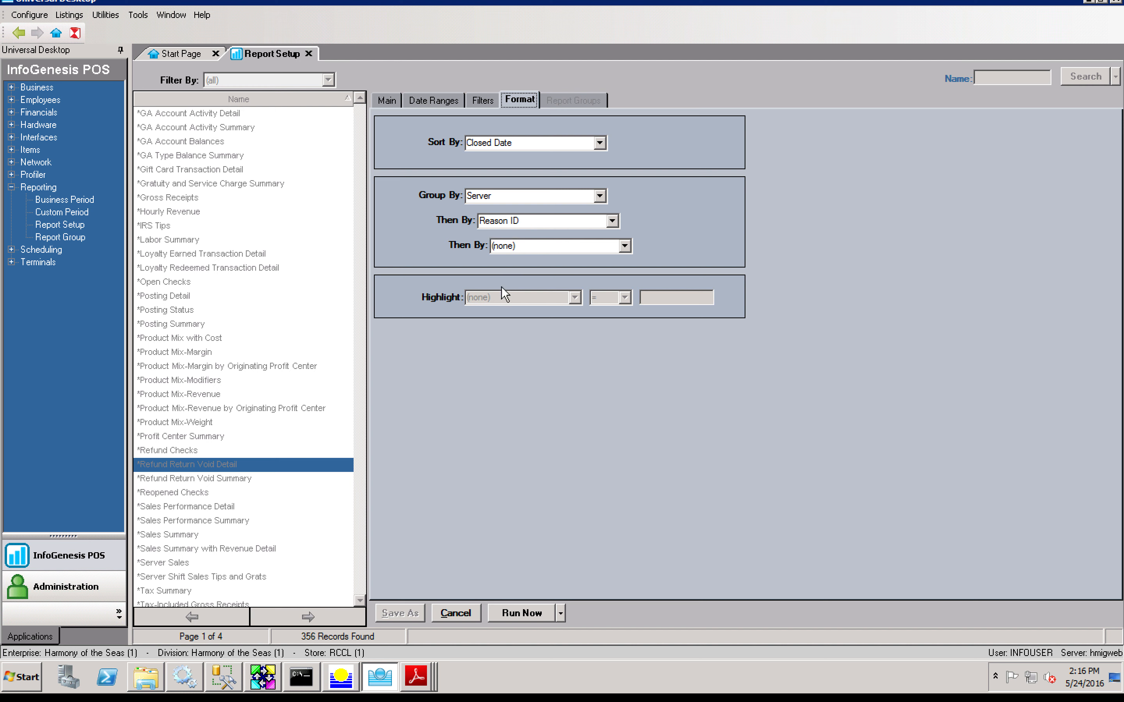
{"action": "left_click", "coordinate": [514, 615]}
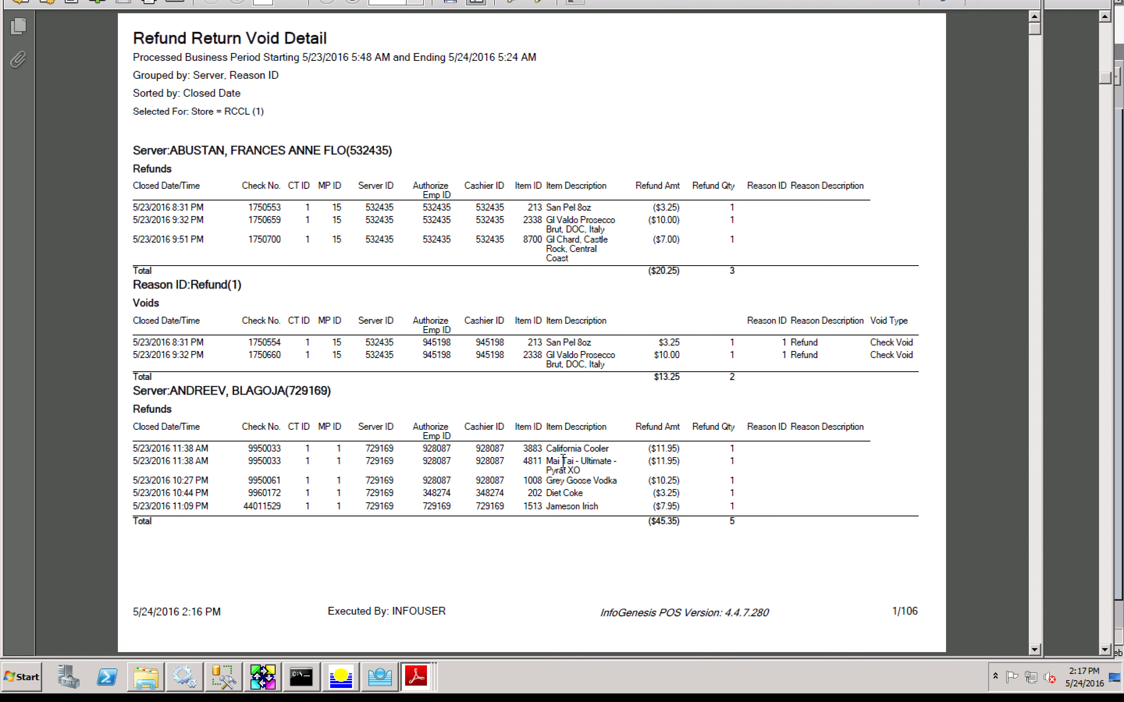
Step: Scroll the 106-page Refund Return Void Detail PDF from page 1 to page 6
{"action": "scroll", "coordinate": [562, 461], "scroll_direction": "down", "scroll_amount": 3}
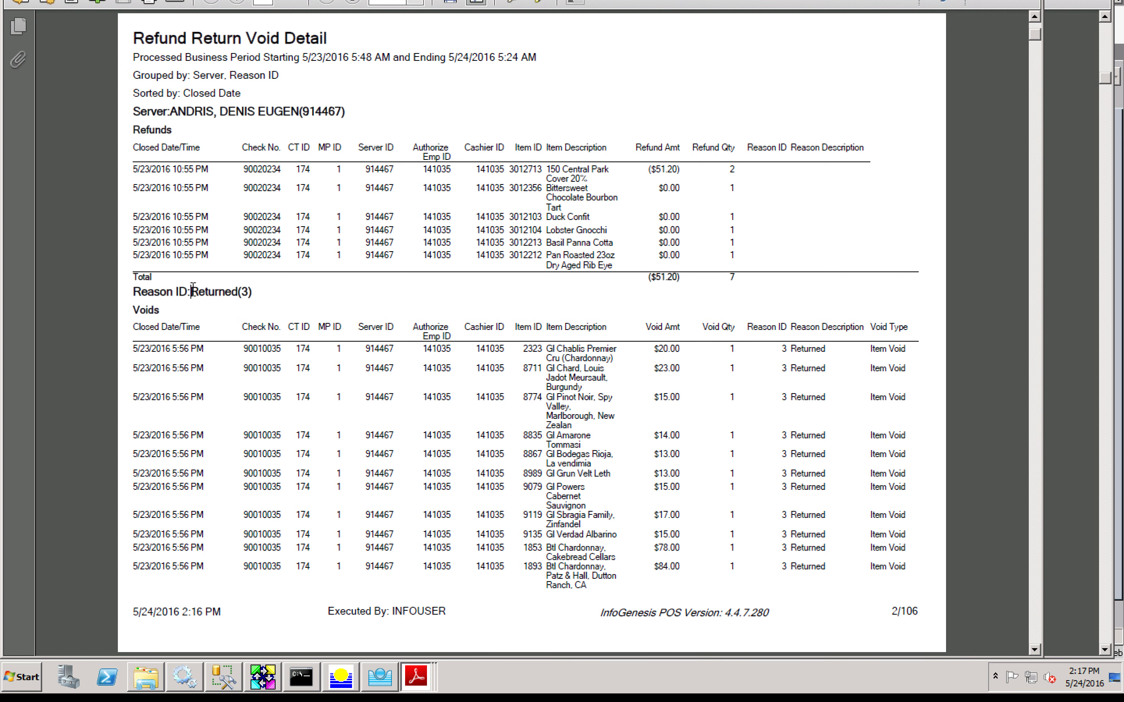
{"action": "scroll", "coordinate": [340, 326], "scroll_direction": "down", "scroll_amount": 3}
{"action": "scroll", "coordinate": [339, 325], "scroll_direction": "down", "scroll_amount": 3}
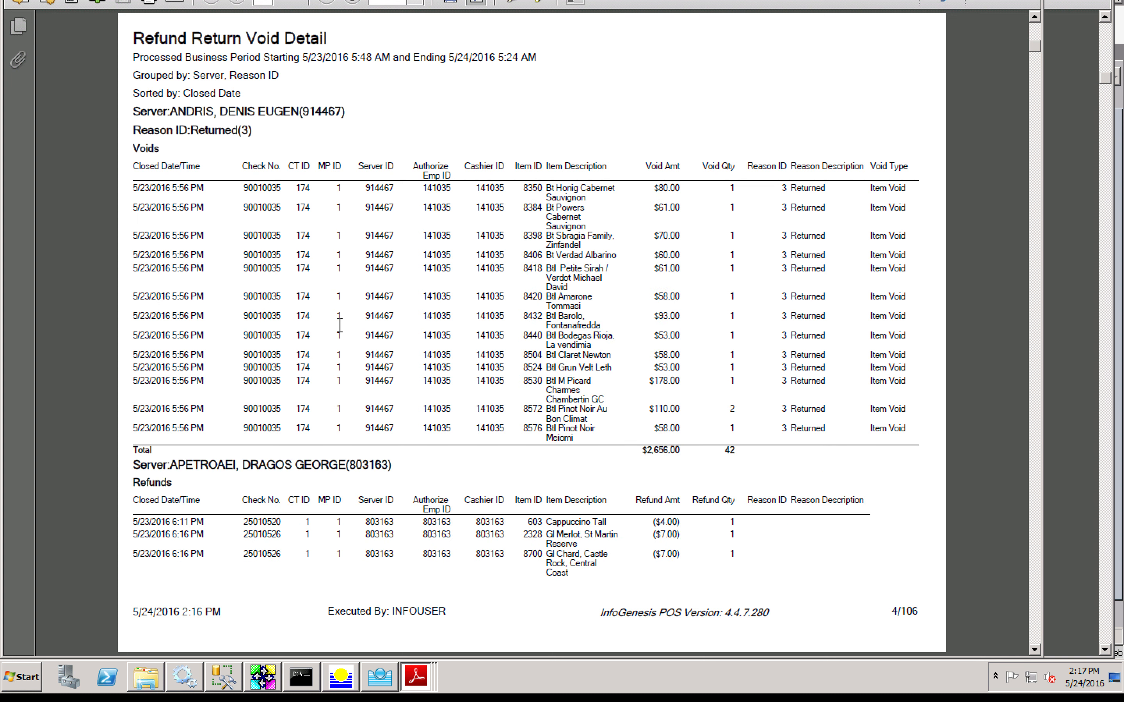
{"action": "scroll", "coordinate": [339, 325], "scroll_direction": "down", "scroll_amount": 3}
{"action": "scroll", "coordinate": [340, 325], "scroll_direction": "down", "scroll_amount": 3}
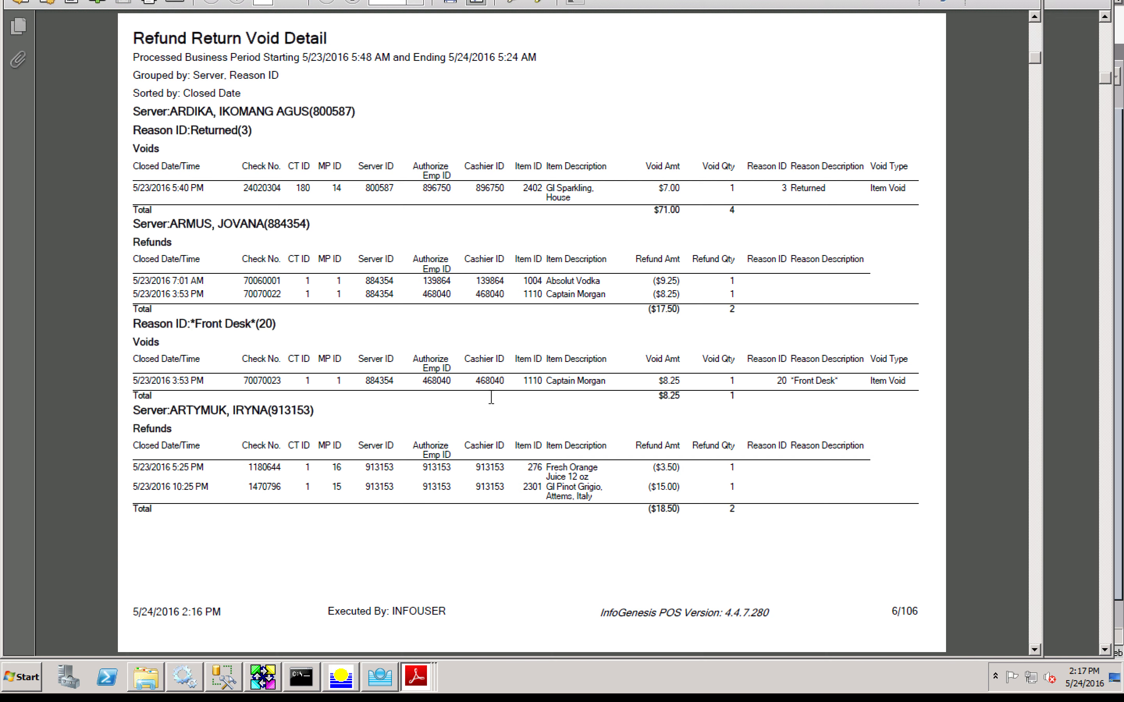
Step: Scroll to page 12 and back to page 10, briefly selecting an Authorize Emp ID value
{"action": "scroll", "coordinate": [491, 397], "scroll_direction": "down", "scroll_amount": 1}
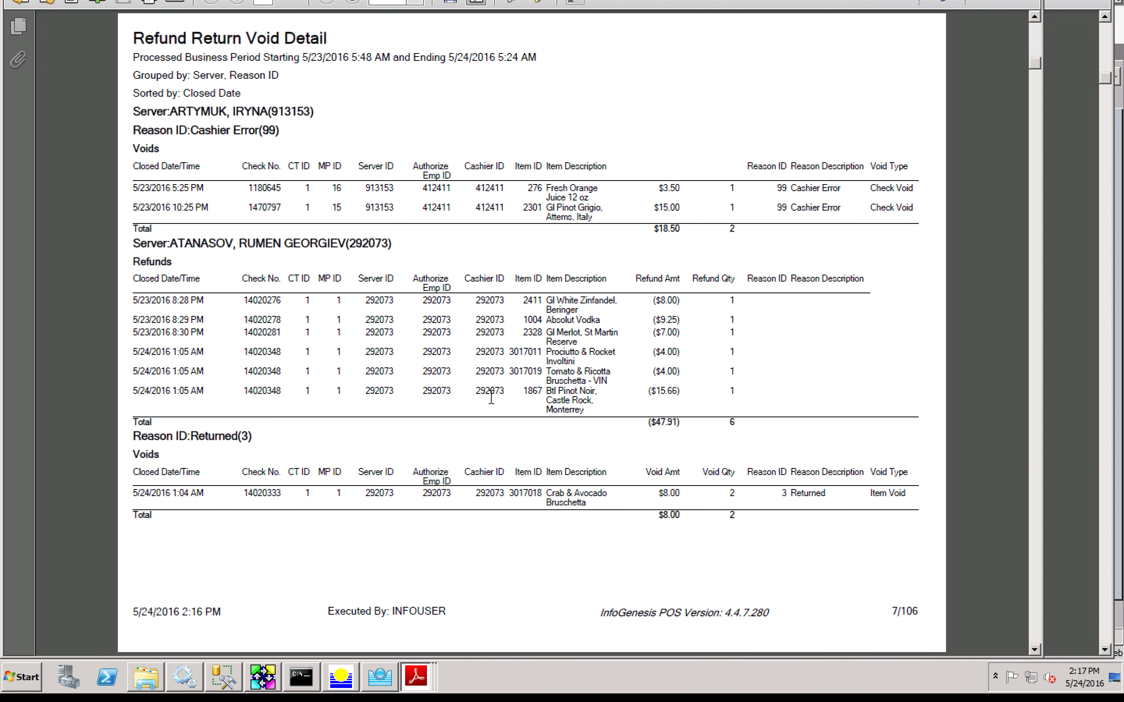
{"action": "scroll", "coordinate": [491, 398], "scroll_direction": "down", "scroll_amount": 2}
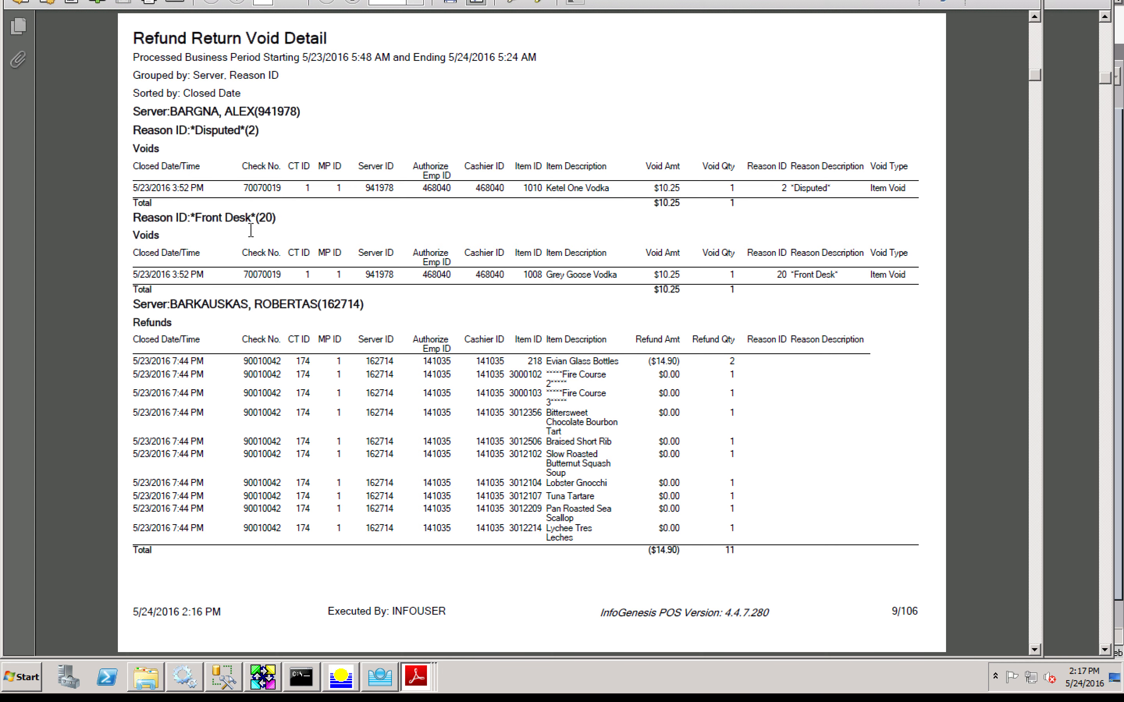
{"action": "scroll", "coordinate": [251, 230], "scroll_direction": "down", "scroll_amount": 1}
{"action": "scroll", "coordinate": [250, 230], "scroll_direction": "down", "scroll_amount": 1}
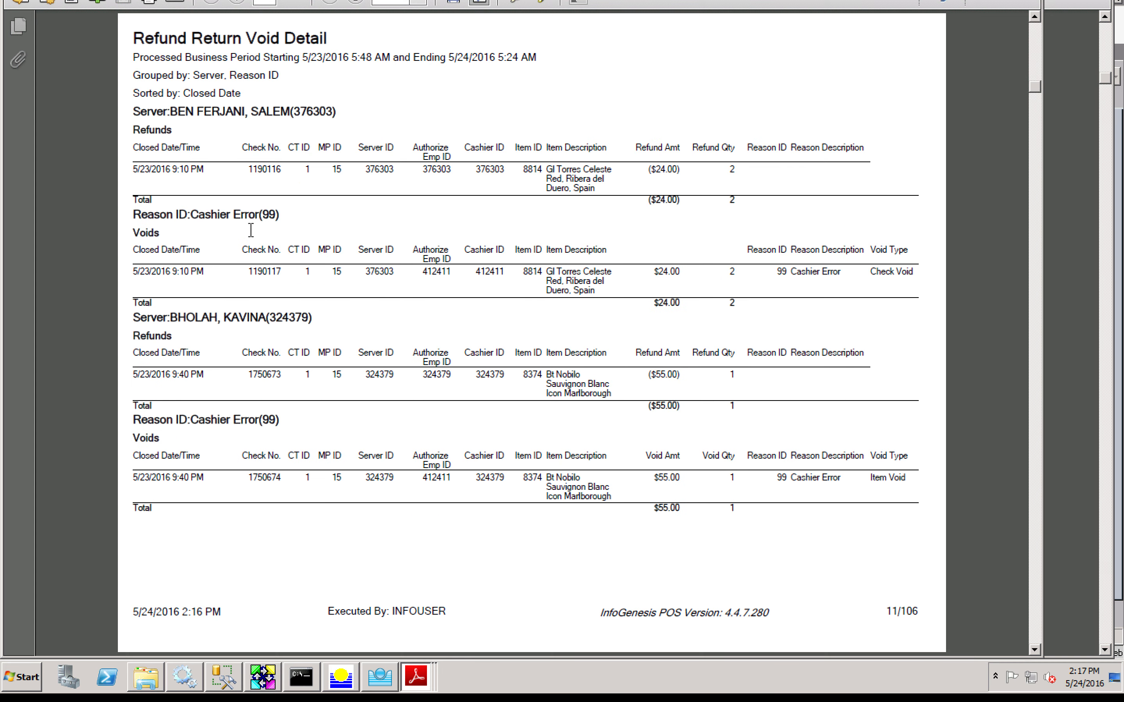
{"action": "scroll", "coordinate": [251, 230], "scroll_direction": "down", "scroll_amount": 1}
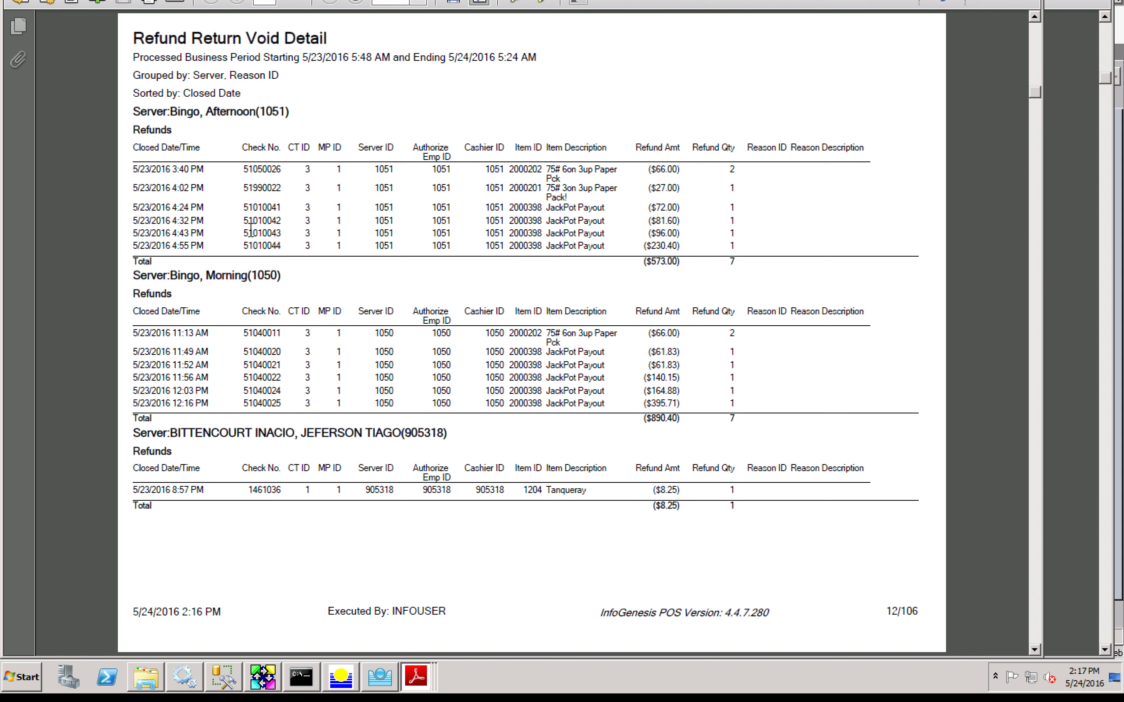
{"action": "scroll", "coordinate": [251, 229], "scroll_direction": "up", "scroll_amount": 2}
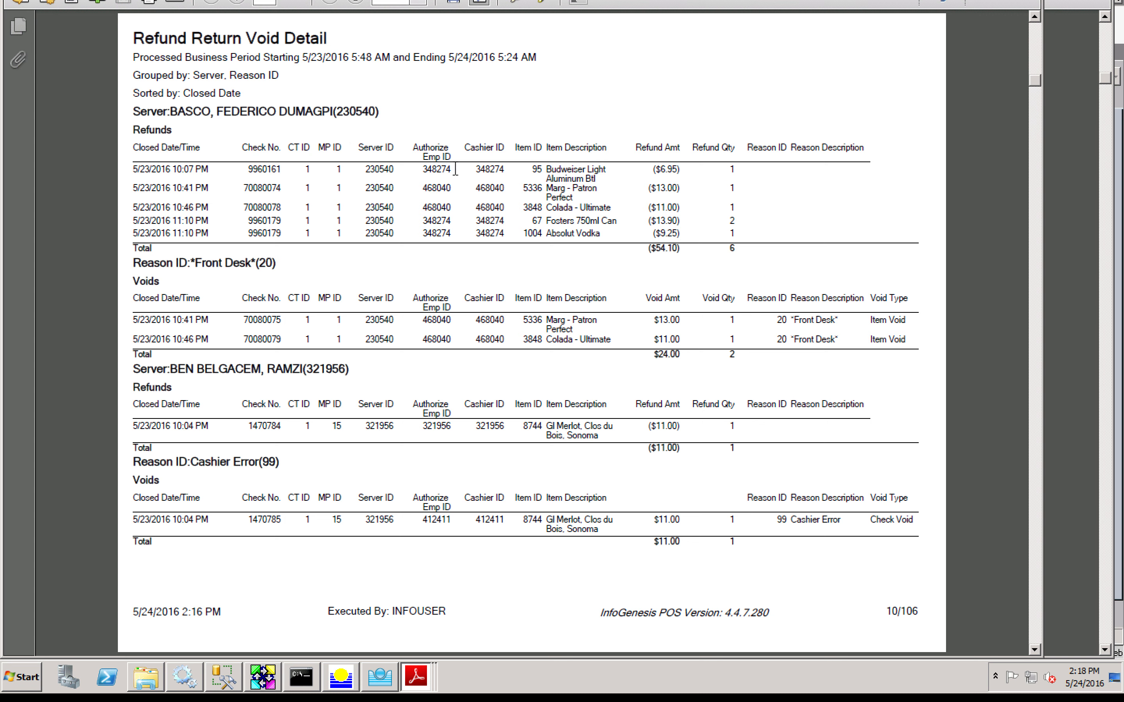
{"action": "double_click", "coordinate": [430, 169]}
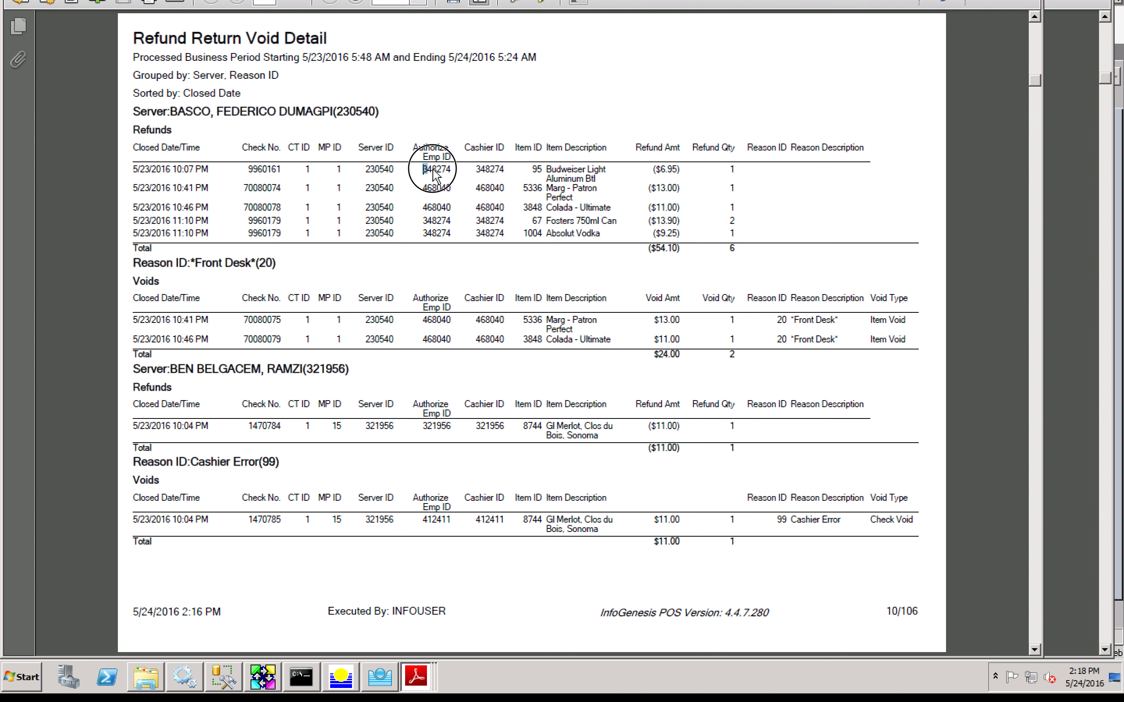
{"action": "left_click", "coordinate": [458, 171]}
{"action": "mouse_move", "coordinate": [392, 677]}
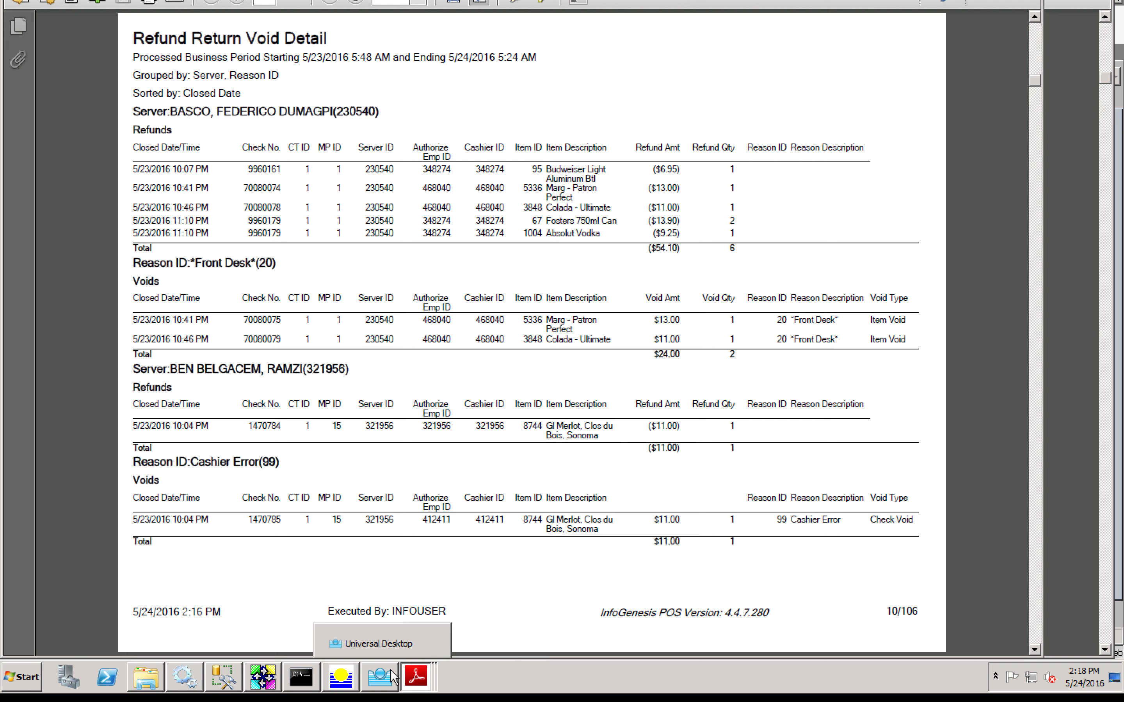
Step: Back in Report Setup, set Group By to Auth Employee and rerun the refund report
{"action": "left_click", "coordinate": [392, 677]}
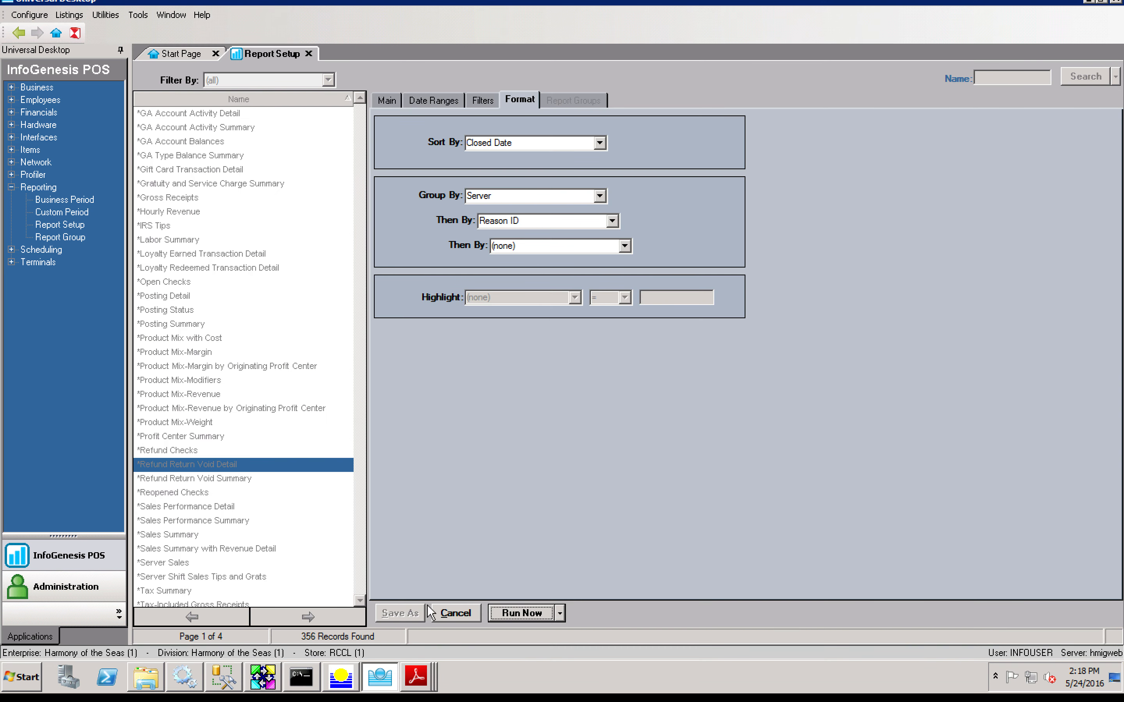
{"action": "left_click", "coordinate": [600, 197]}
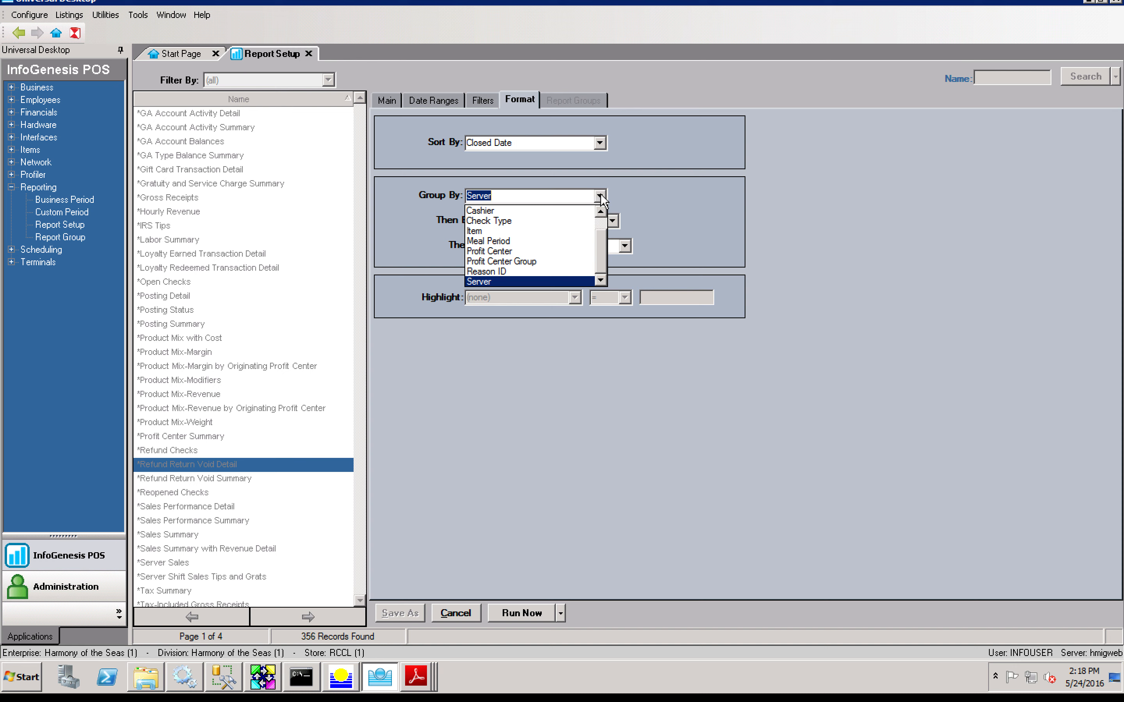
{"action": "left_click", "coordinate": [601, 225]}
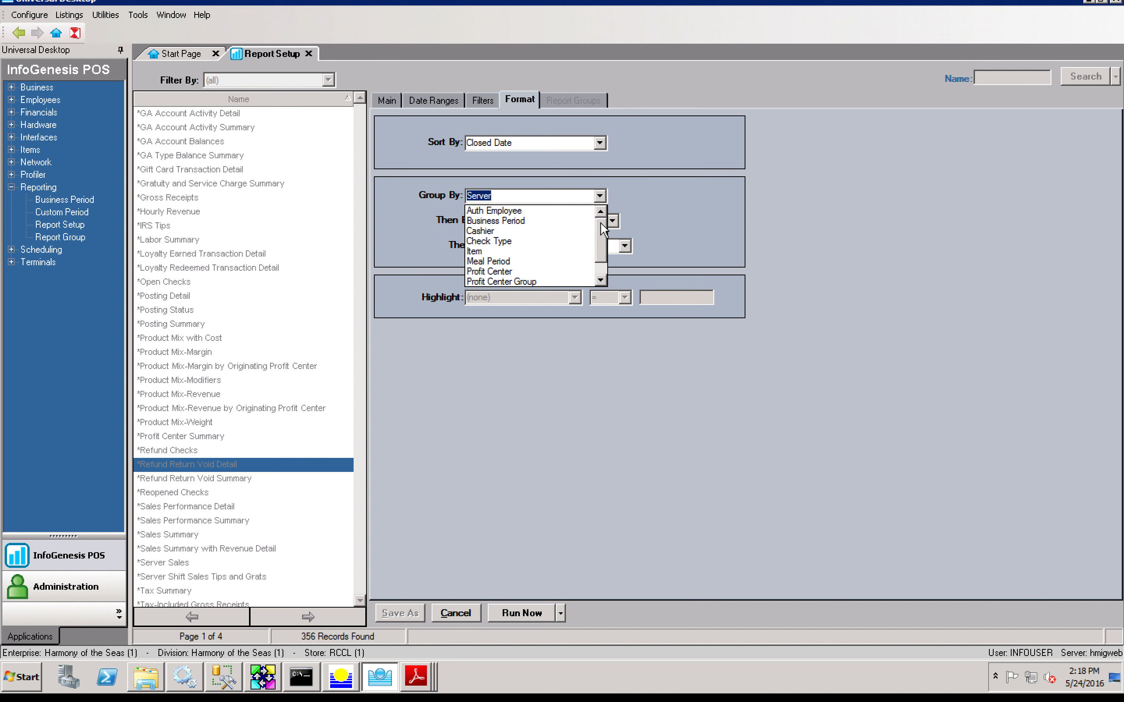
{"action": "left_click", "coordinate": [538, 212]}
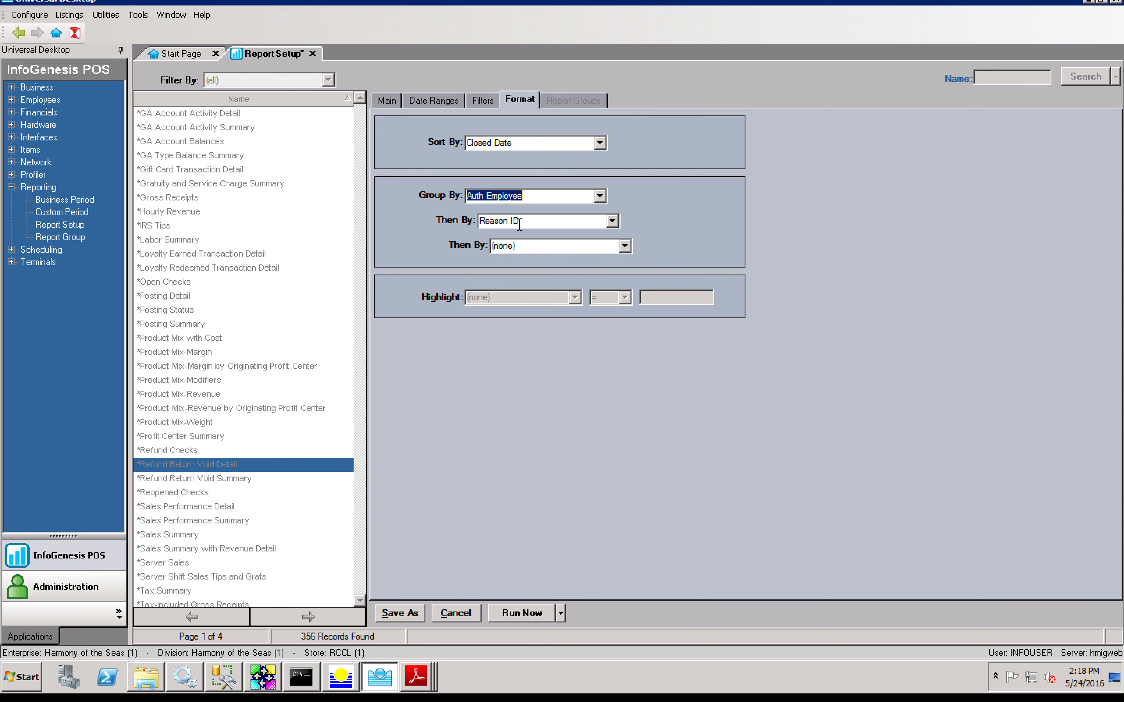
{"action": "left_click", "coordinate": [542, 613]}
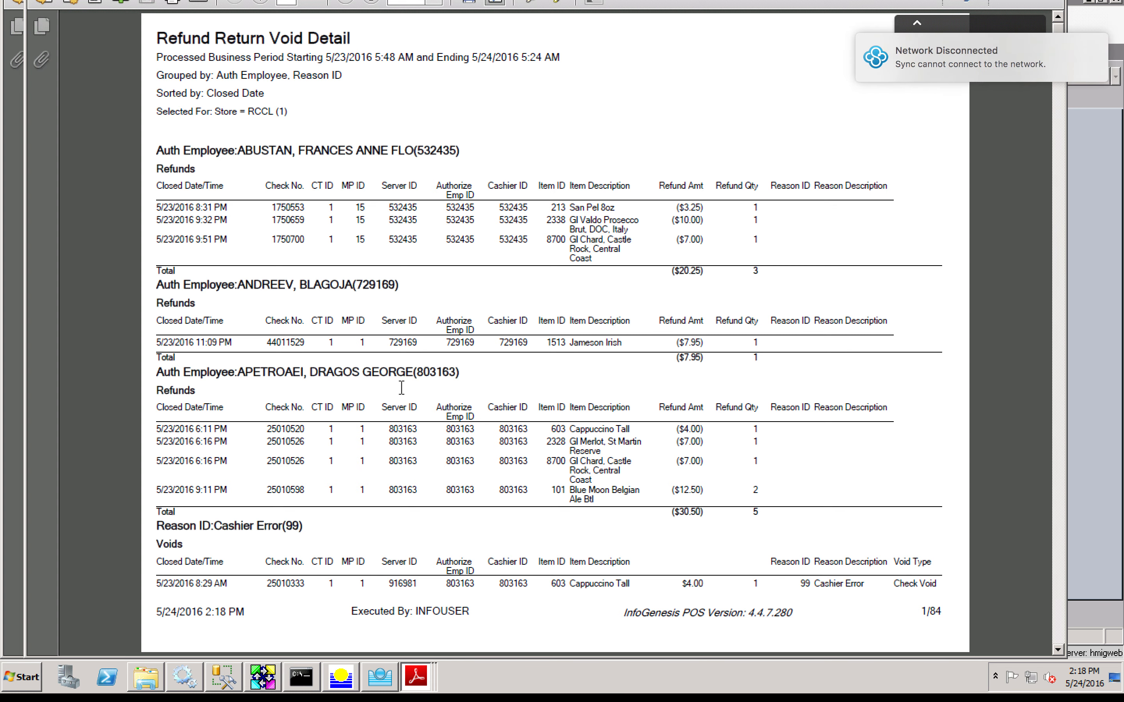
Step: Page through the regrouped 84-page refund PDF to page 34, then return to Report Setup
{"action": "scroll", "coordinate": [402, 388], "scroll_direction": "down", "scroll_amount": 2}
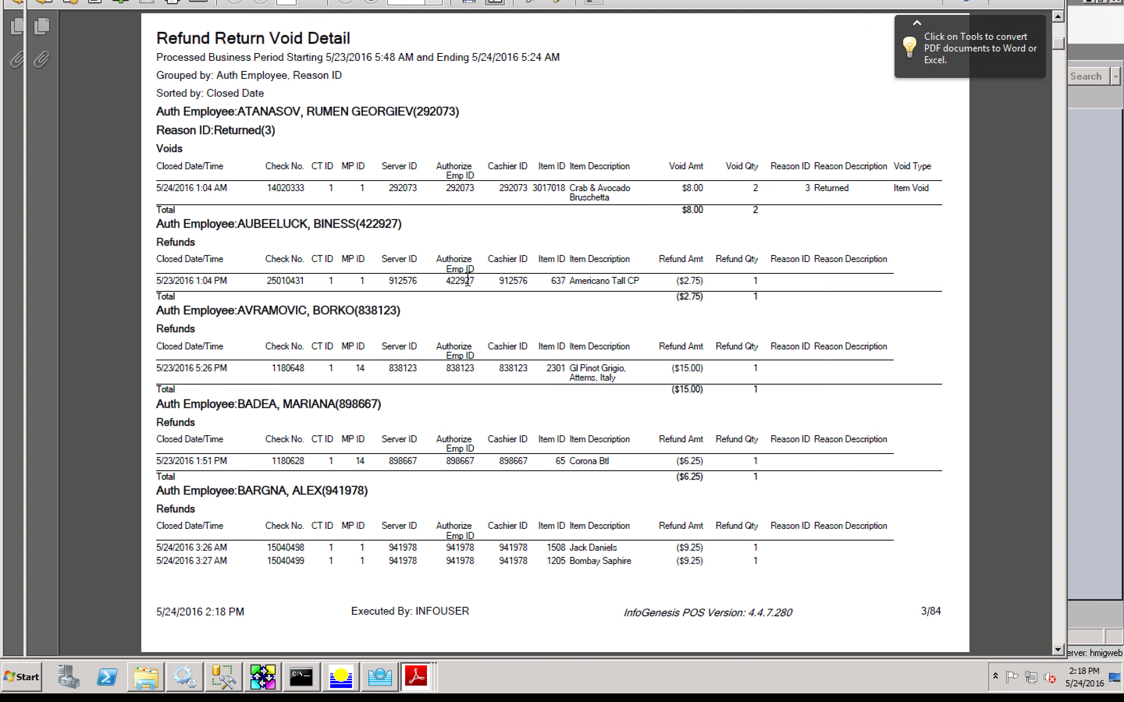
{"action": "scroll", "coordinate": [468, 279], "scroll_direction": "down", "scroll_amount": 2}
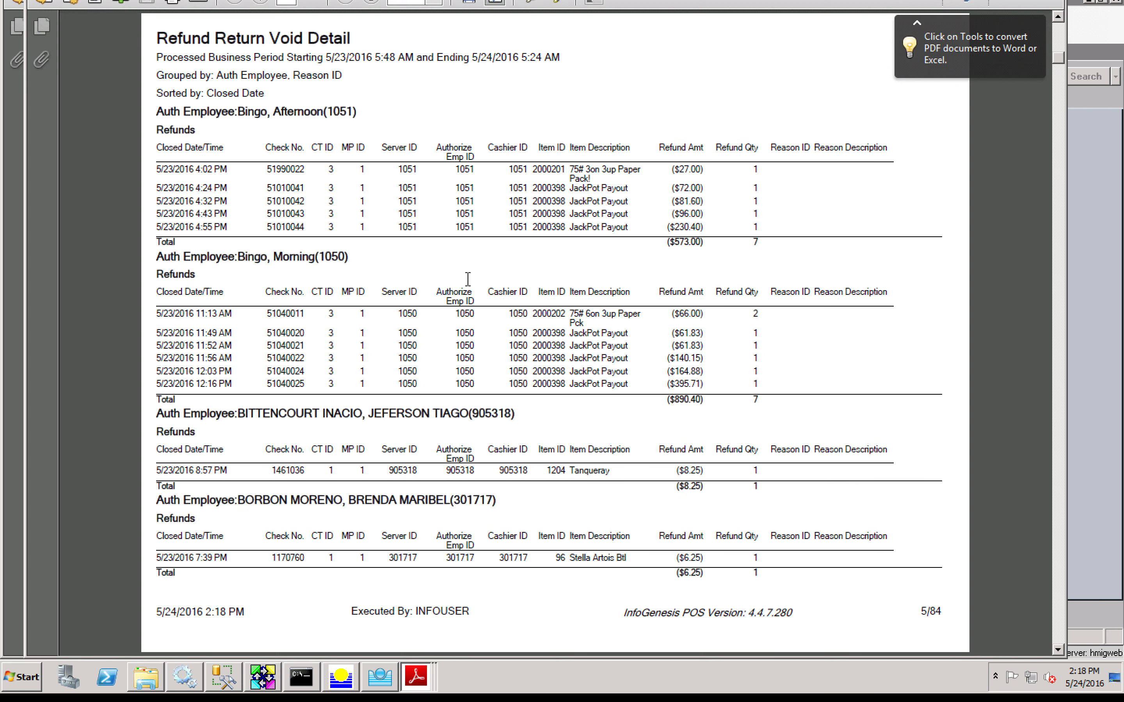
{"action": "scroll", "coordinate": [467, 279], "scroll_direction": "down", "scroll_amount": 2}
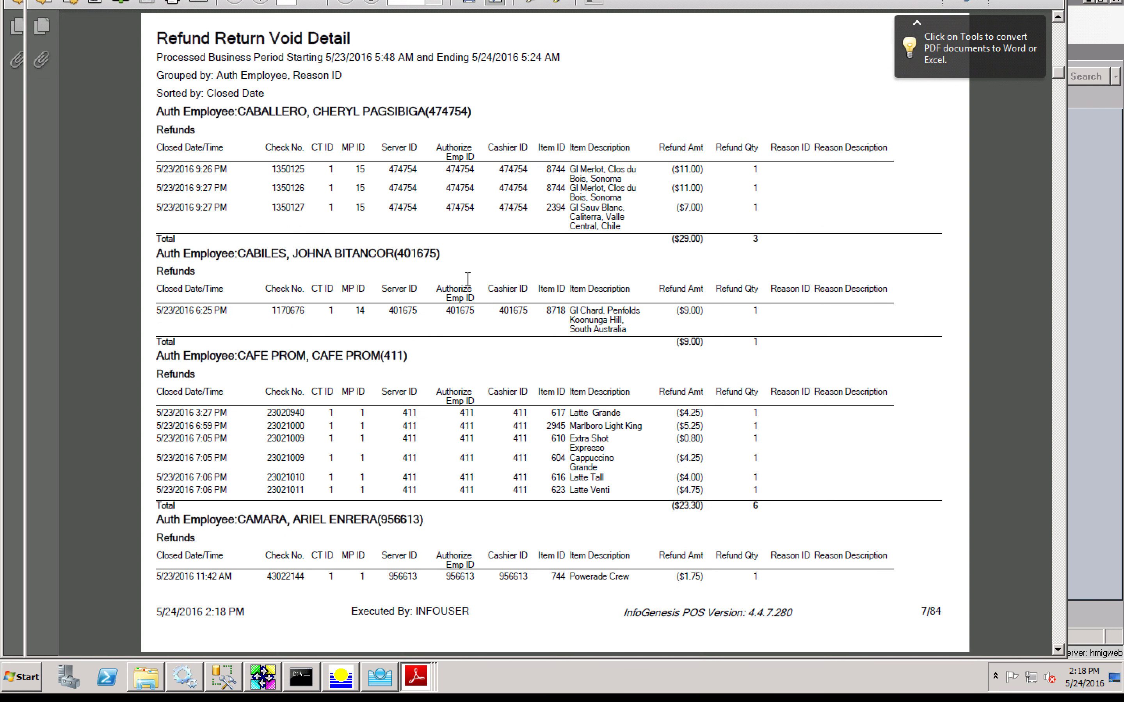
{"action": "scroll", "coordinate": [467, 278], "scroll_direction": "down", "scroll_amount": 1}
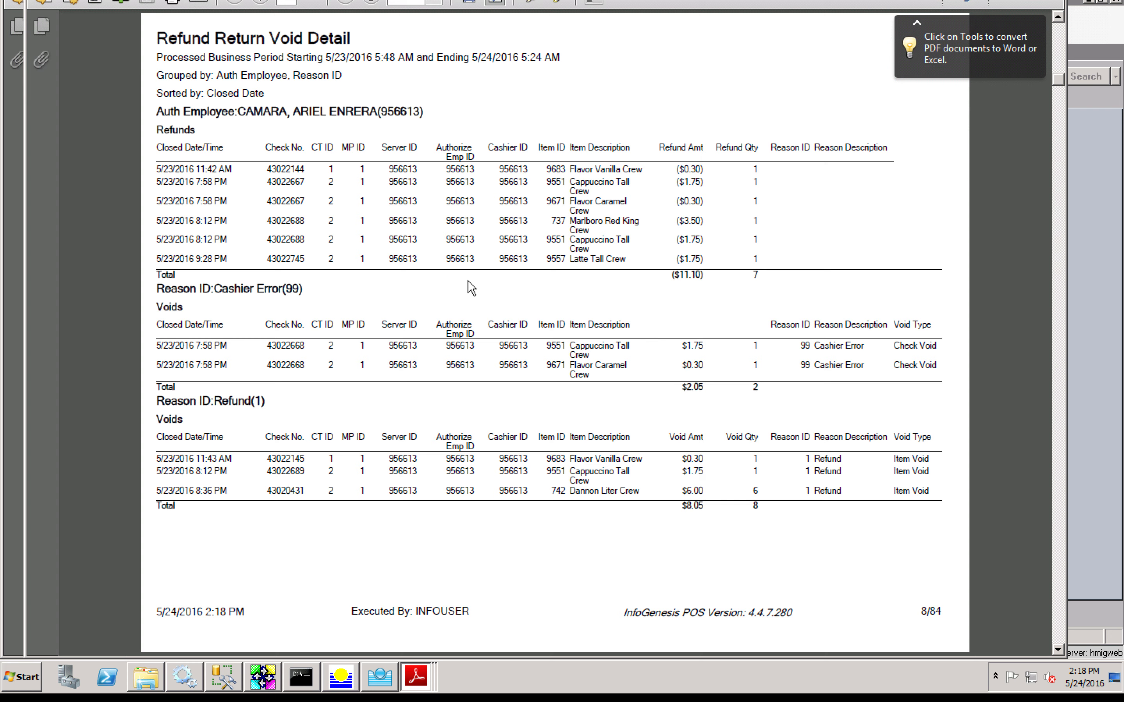
{"action": "scroll", "coordinate": [469, 284], "scroll_direction": "down", "scroll_amount": 1}
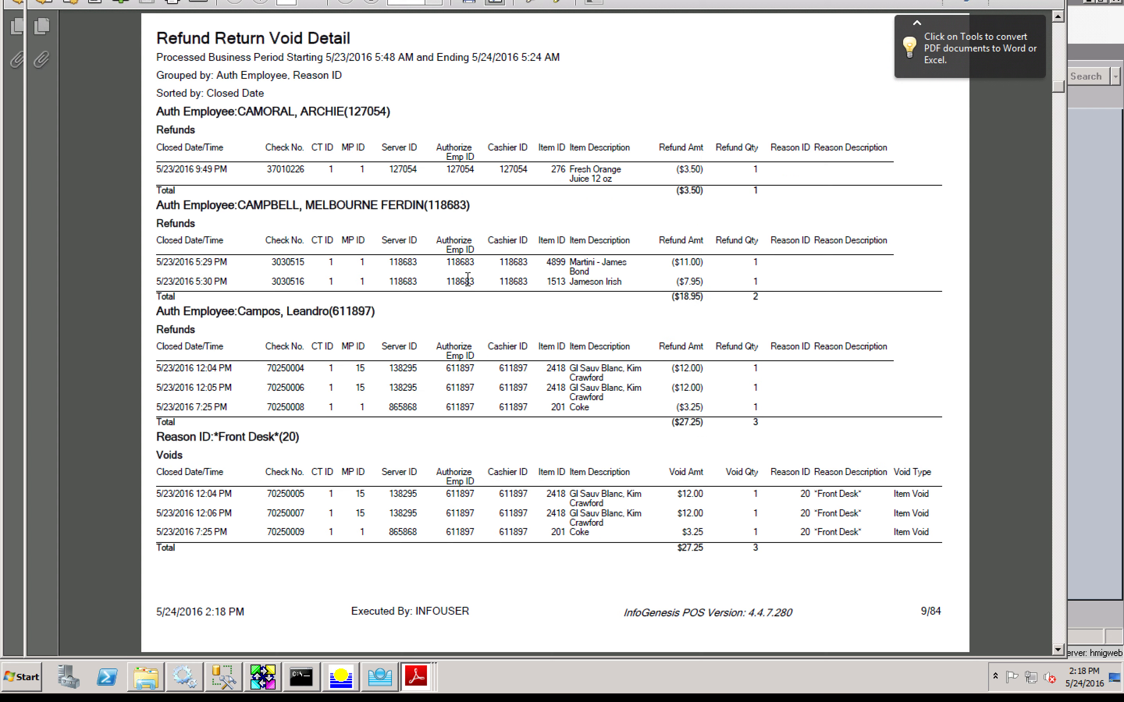
{"action": "scroll", "coordinate": [467, 278], "scroll_direction": "down", "scroll_amount": 2}
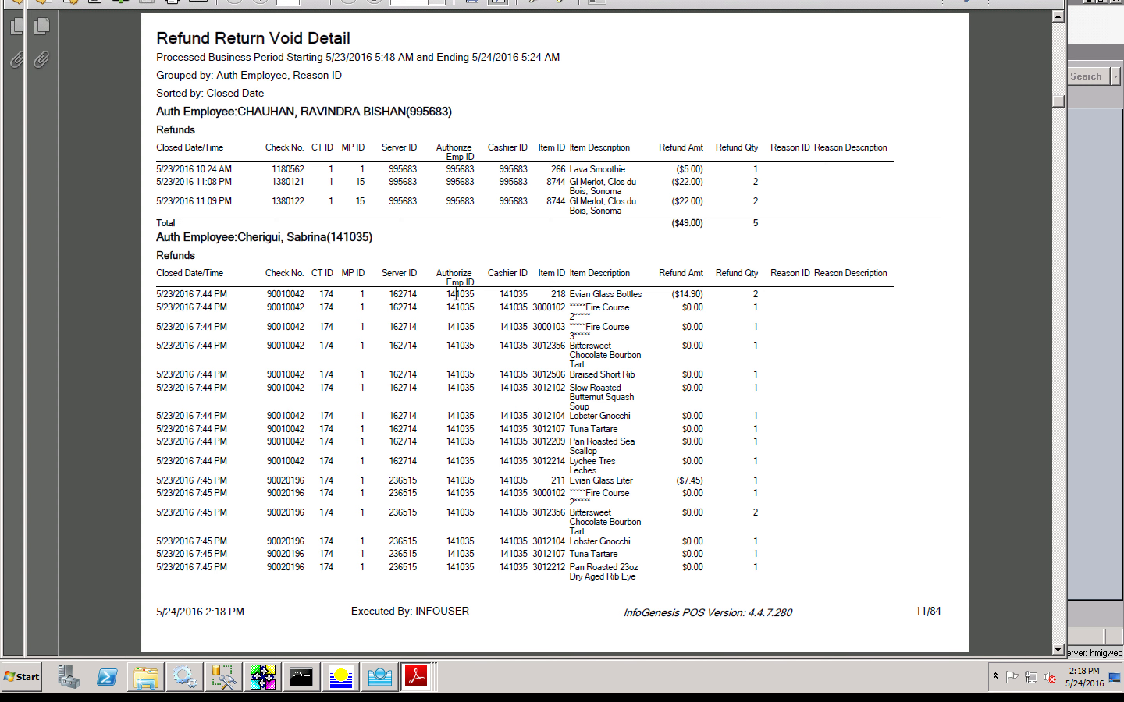
{"action": "scroll", "coordinate": [414, 292], "scroll_direction": "down", "scroll_amount": 4}
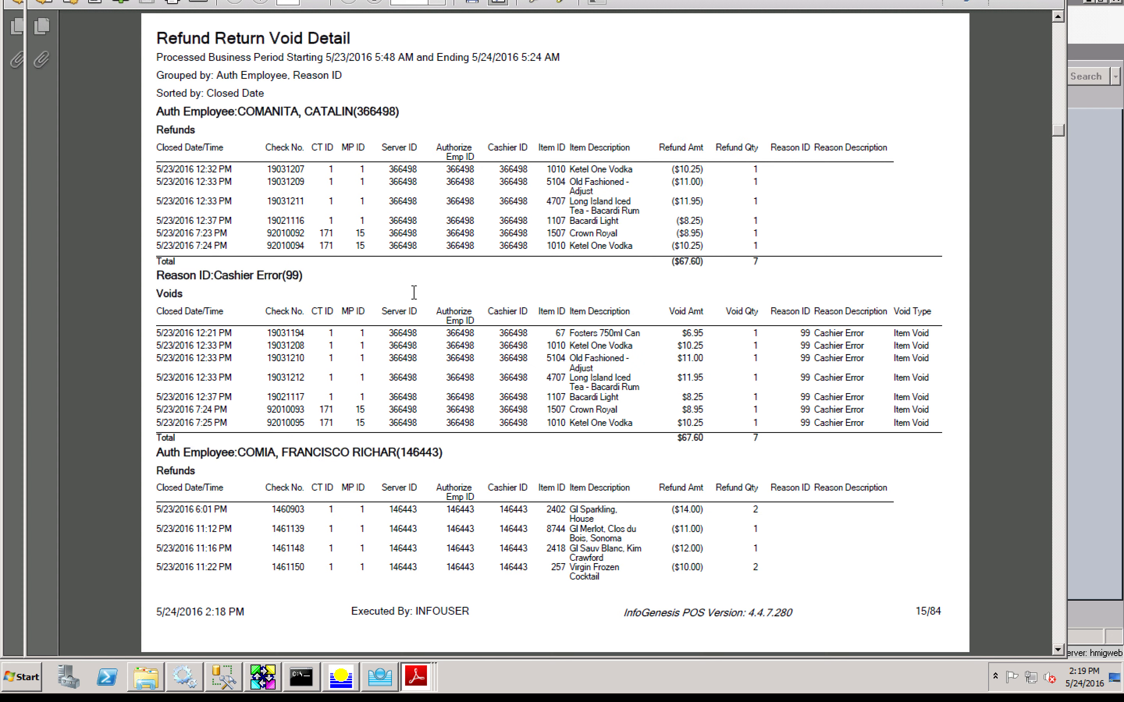
{"action": "scroll", "coordinate": [414, 292], "scroll_direction": "down", "scroll_amount": 2}
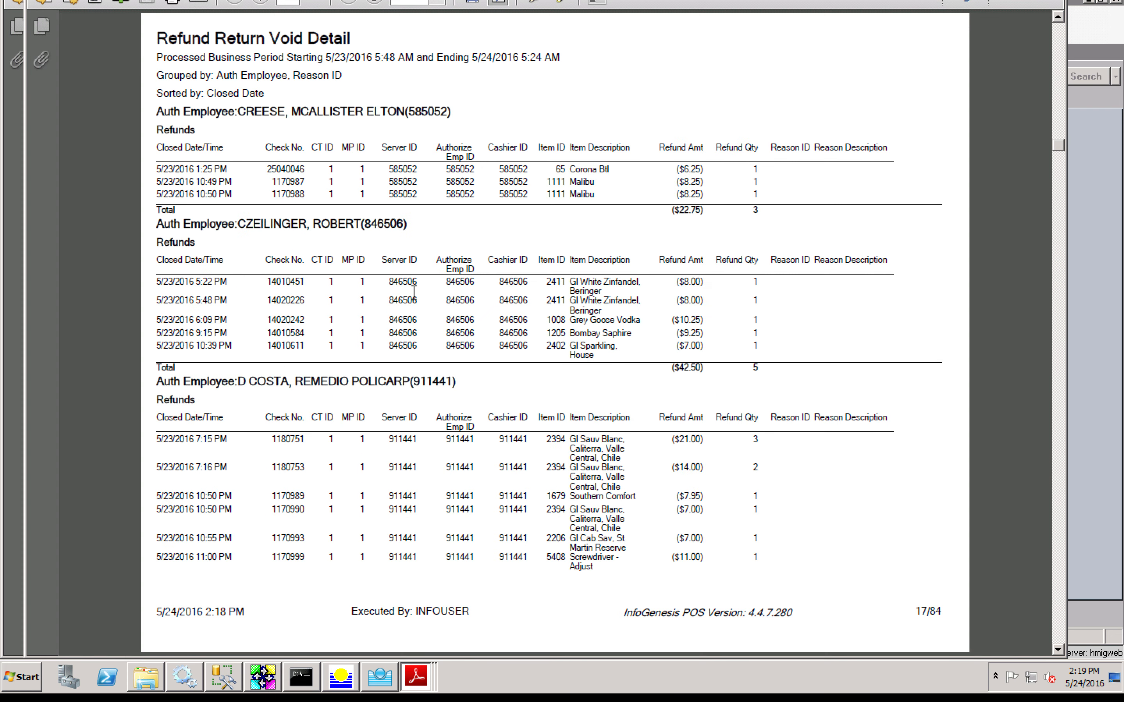
{"action": "scroll", "coordinate": [414, 293], "scroll_direction": "down", "scroll_amount": 1}
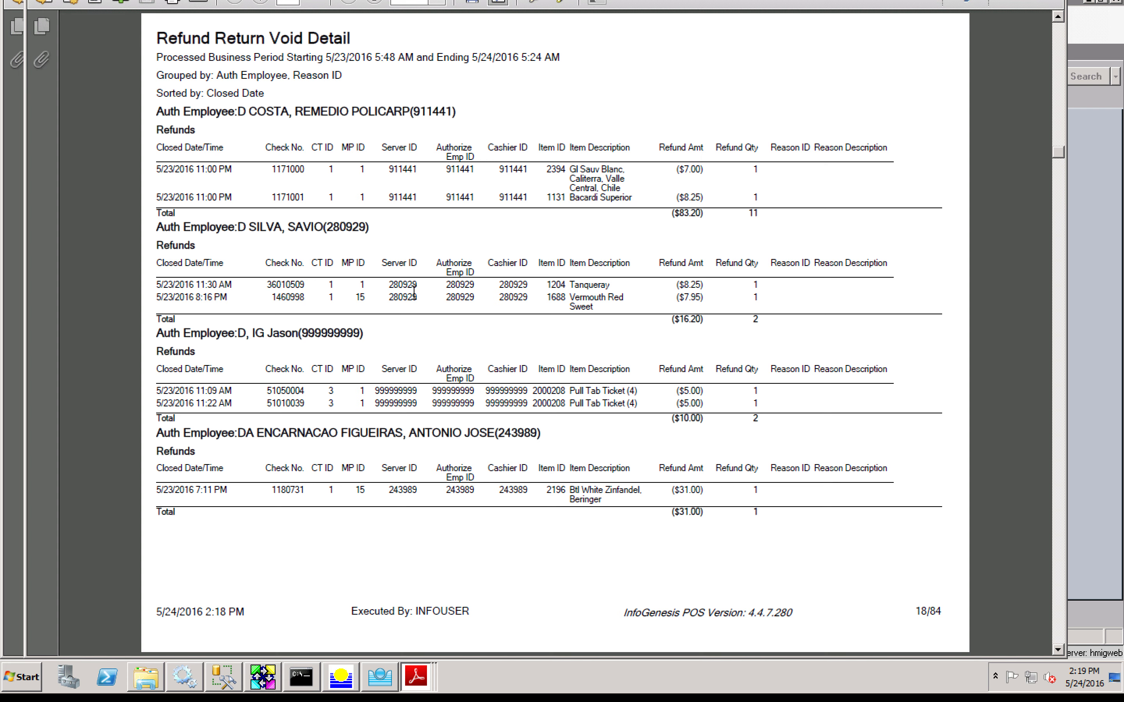
{"action": "scroll", "coordinate": [414, 293], "scroll_direction": "down", "scroll_amount": 1}
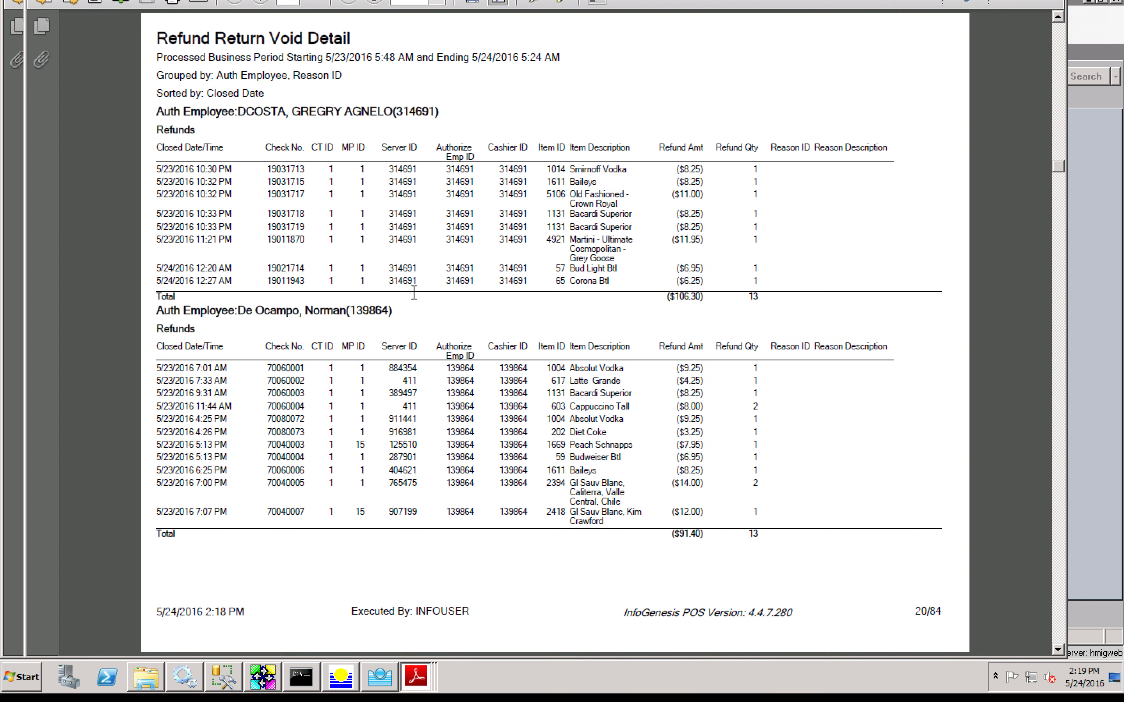
{"action": "scroll", "coordinate": [414, 292], "scroll_direction": "down", "scroll_amount": 3}
{"action": "scroll", "coordinate": [413, 292], "scroll_direction": "down", "scroll_amount": 3}
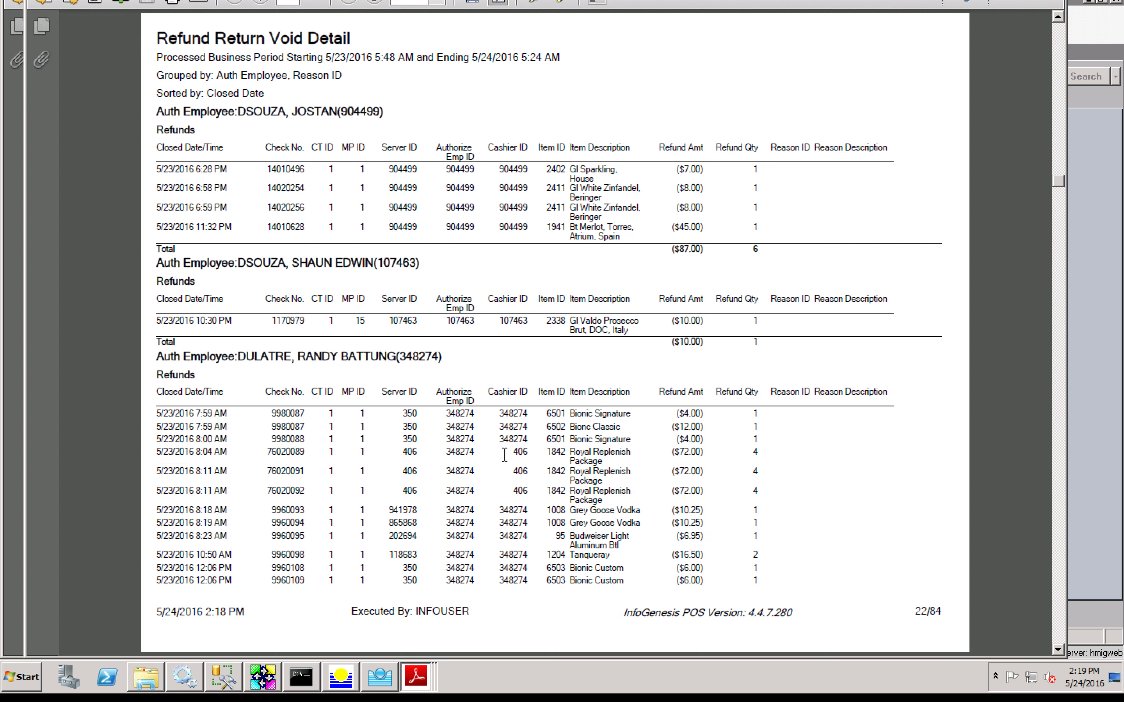
{"action": "scroll", "coordinate": [504, 453], "scroll_direction": "down", "scroll_amount": 3}
{"action": "scroll", "coordinate": [504, 454], "scroll_direction": "down", "scroll_amount": 6}
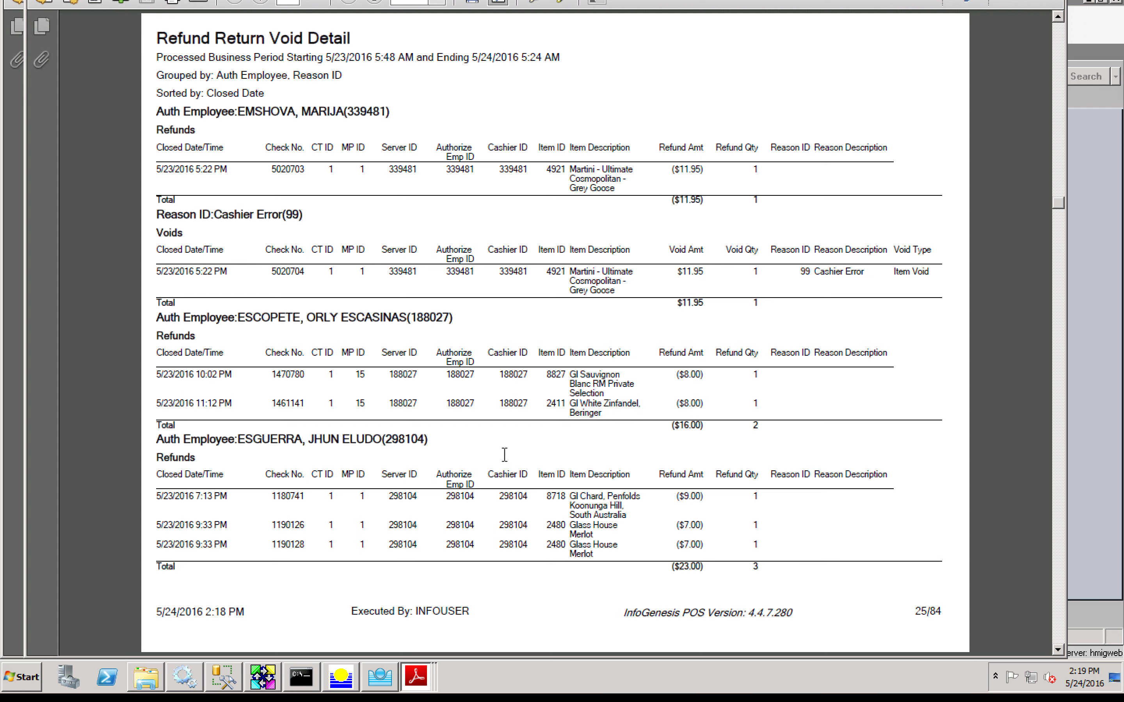
{"action": "scroll", "coordinate": [505, 454], "scroll_direction": "down", "scroll_amount": 12}
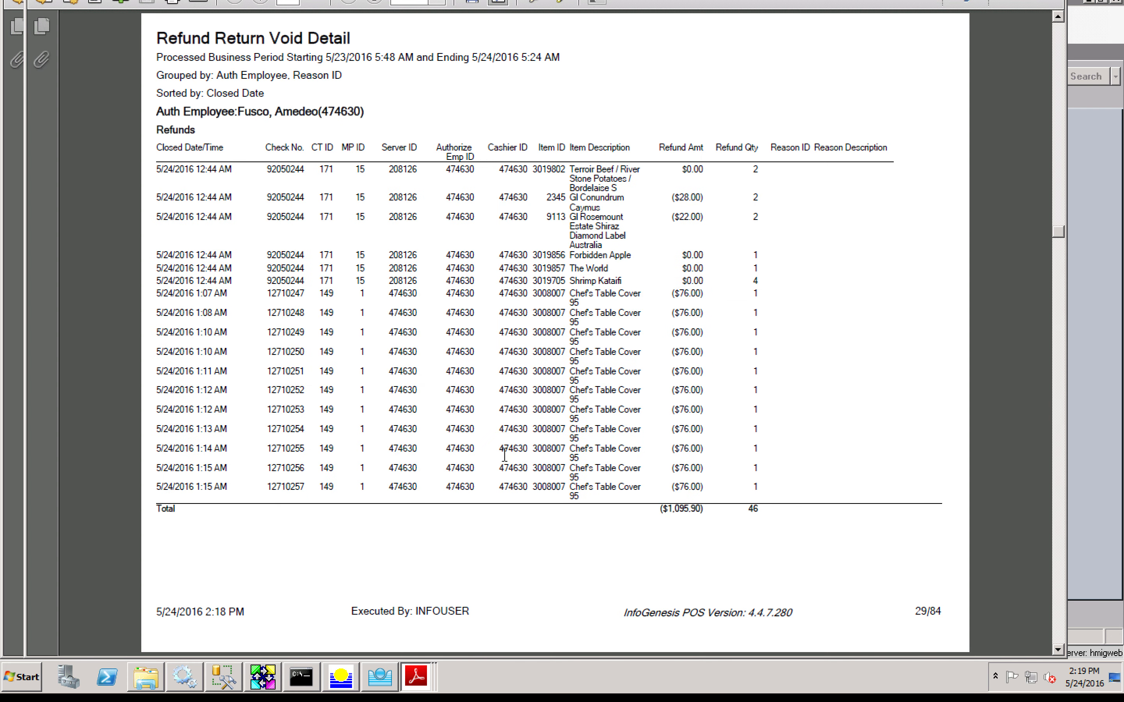
{"action": "scroll", "coordinate": [505, 454], "scroll_direction": "up", "scroll_amount": 3}
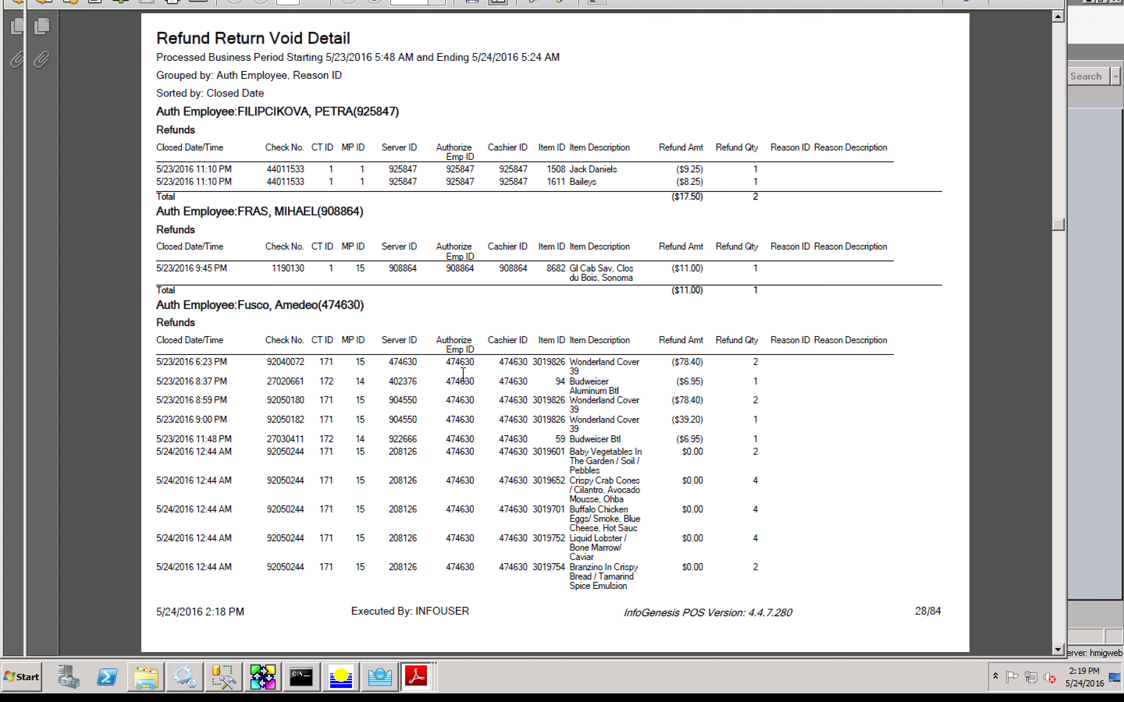
{"action": "scroll", "coordinate": [463, 412], "scroll_direction": "down", "scroll_amount": 9}
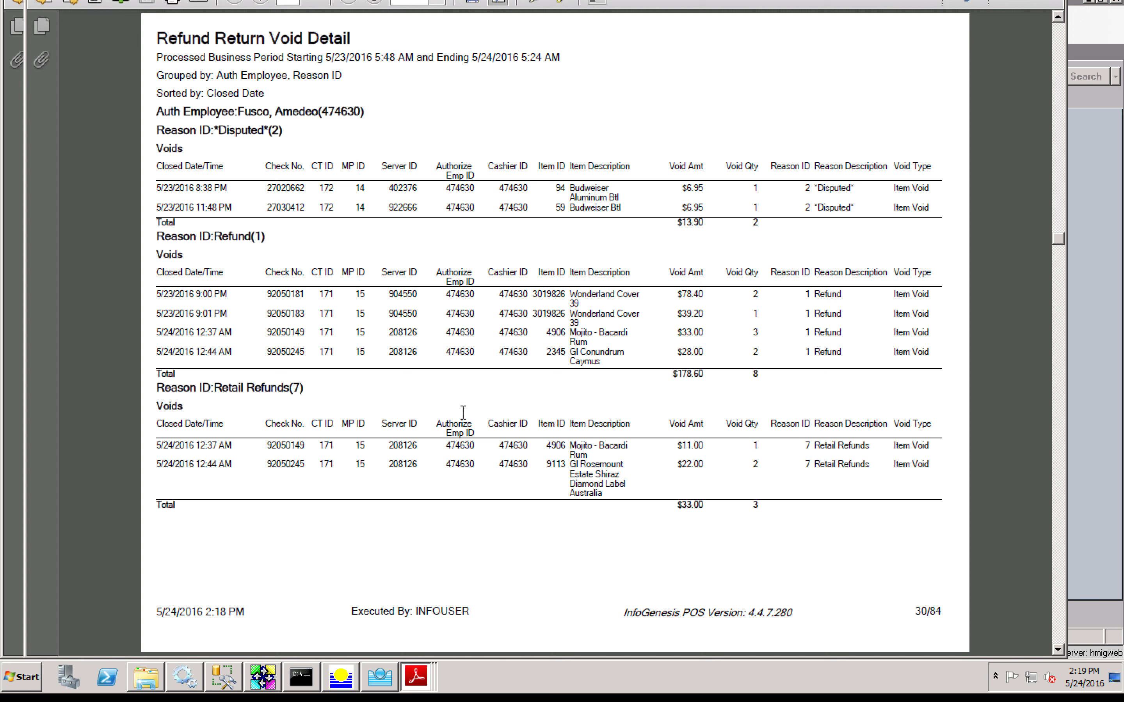
{"action": "scroll", "coordinate": [463, 412], "scroll_direction": "down", "scroll_amount": 9}
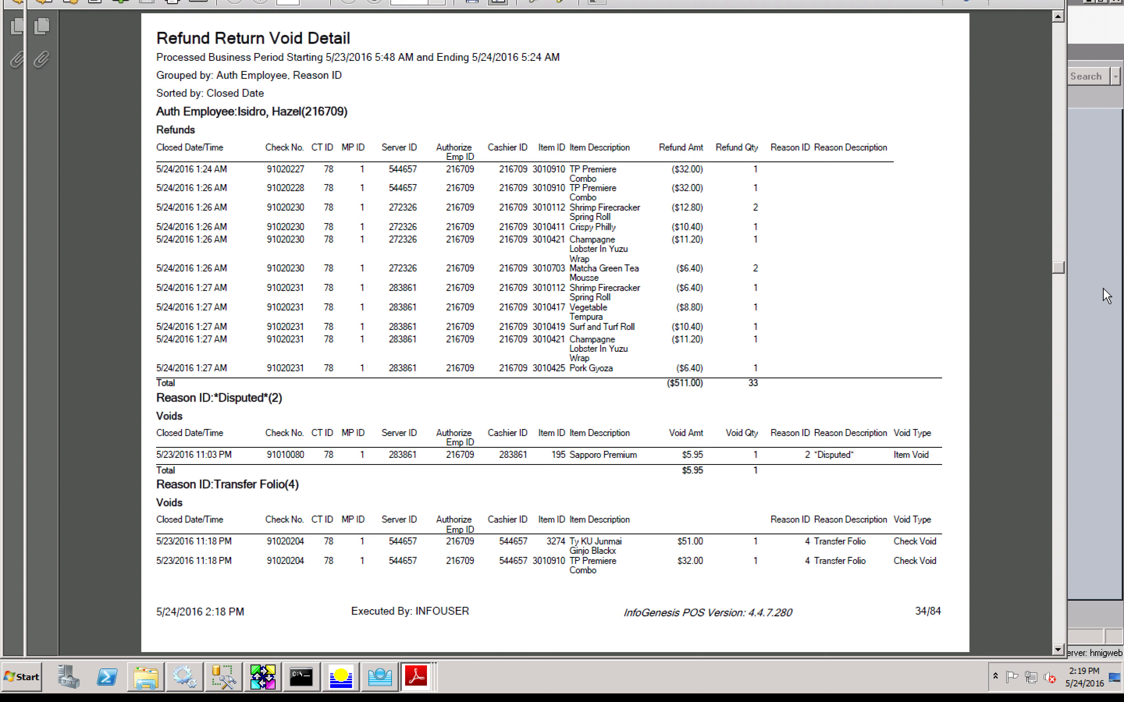
{"action": "key", "text": "alt+Tab"}
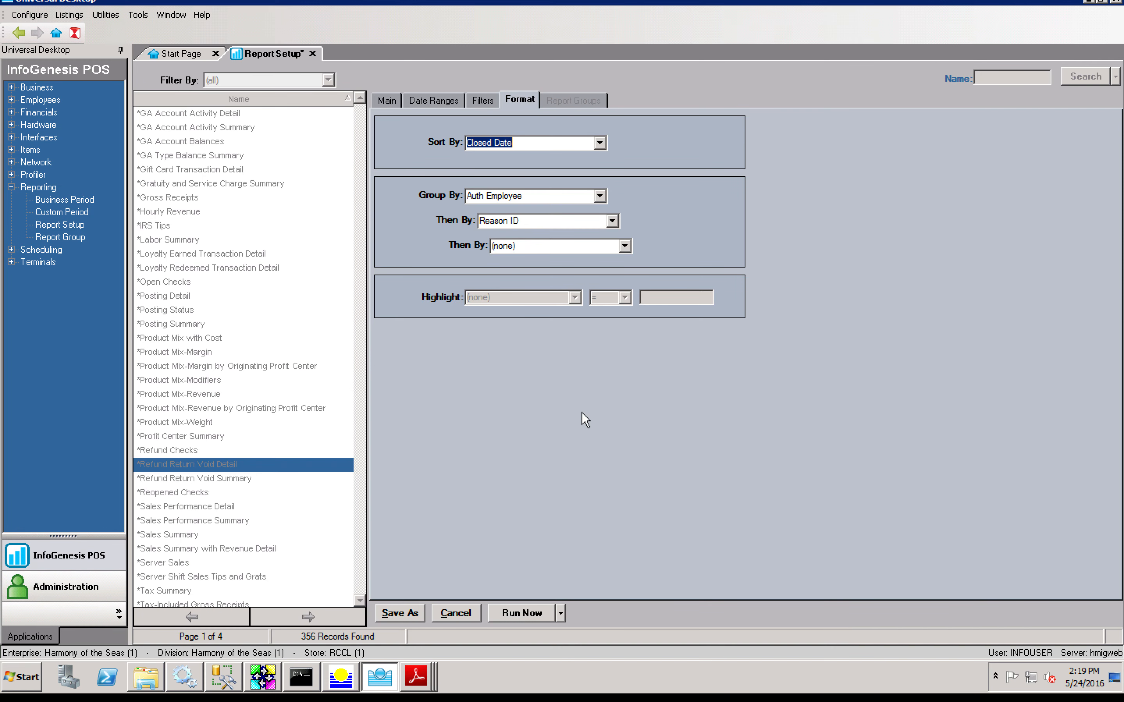
Step: Discard the report format edits and open Recreate Check from the Utilities menu
{"action": "left_click", "coordinate": [455, 613]}
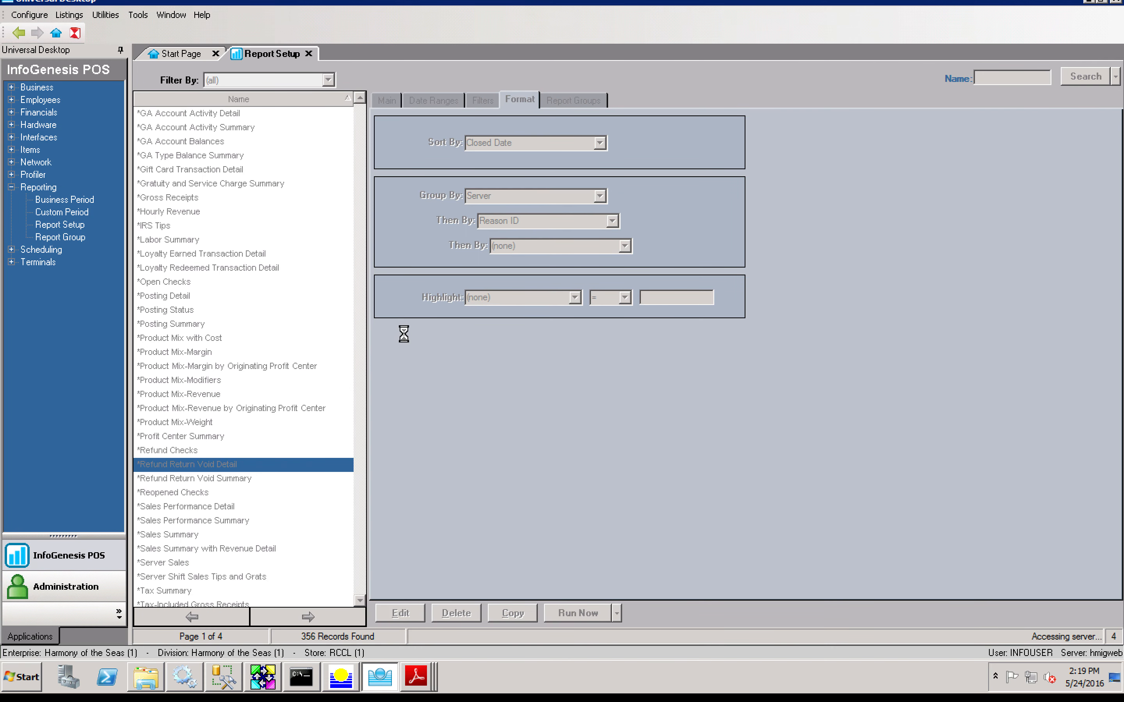
{"action": "left_click_drag", "start_coordinate": [363, 325], "coordinate": [359, 224]}
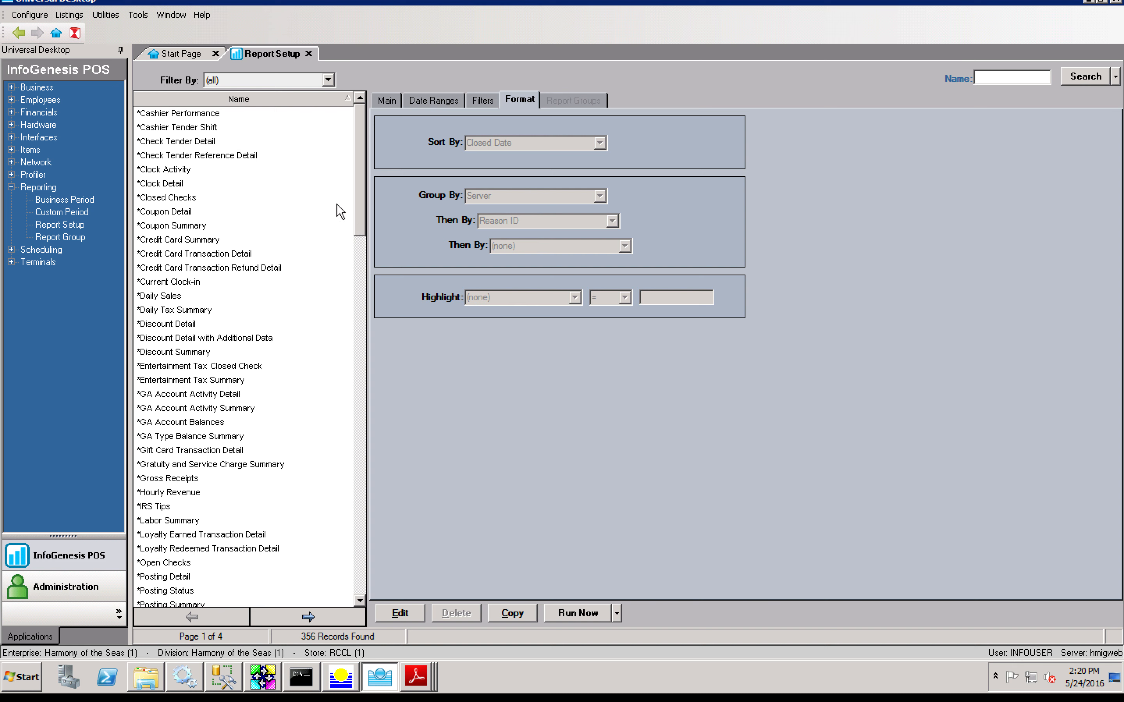
{"action": "left_click", "coordinate": [98, 16]}
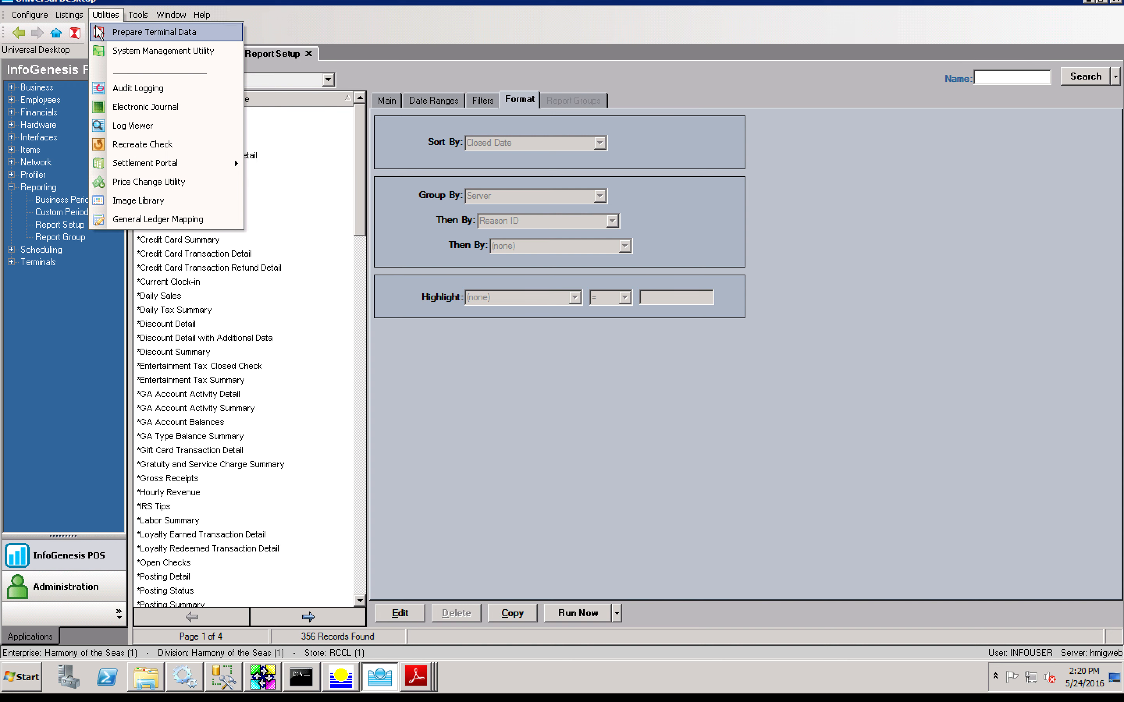
{"action": "left_click", "coordinate": [151, 138]}
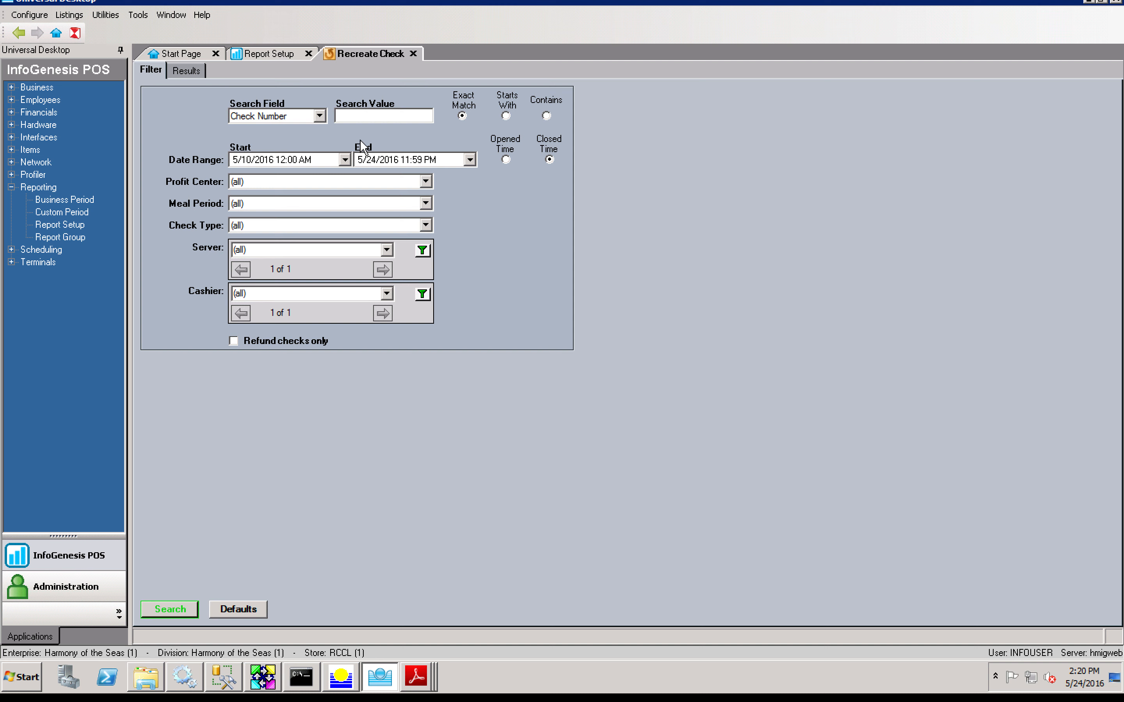
Step: Set the search field to Patron Name and enter part of the guest's surname
{"action": "left_click", "coordinate": [321, 116]}
{"action": "left_click", "coordinate": [320, 181]}
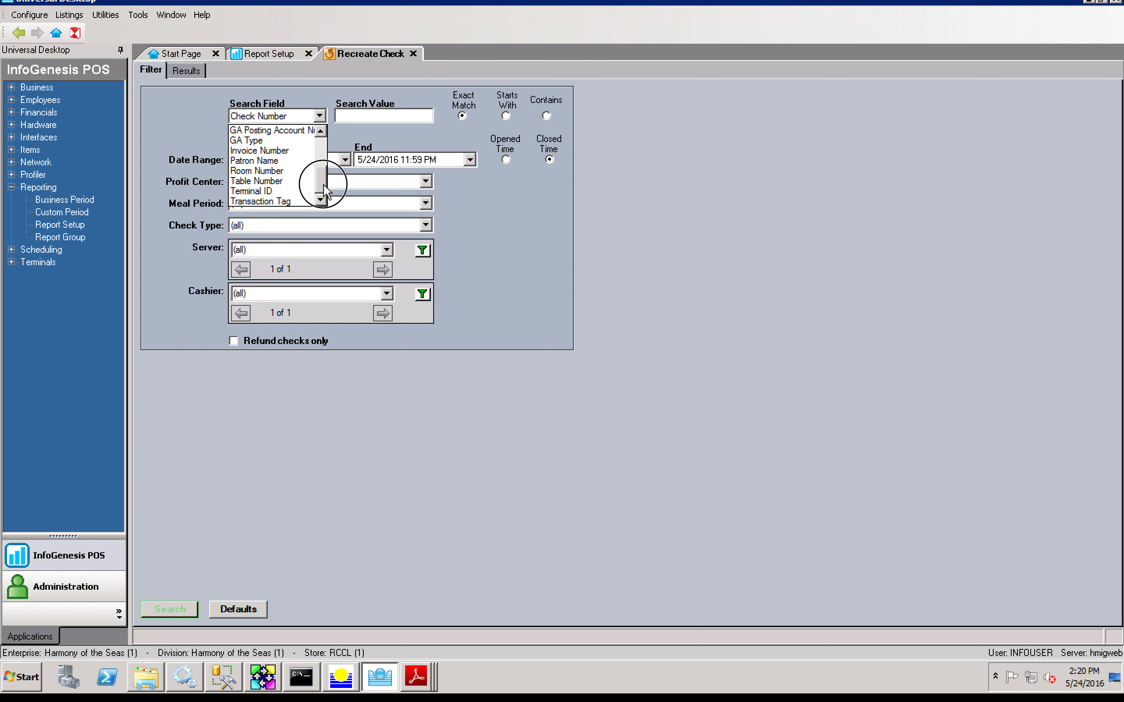
{"action": "left_click", "coordinate": [260, 163]}
{"action": "left_click", "coordinate": [361, 122]}
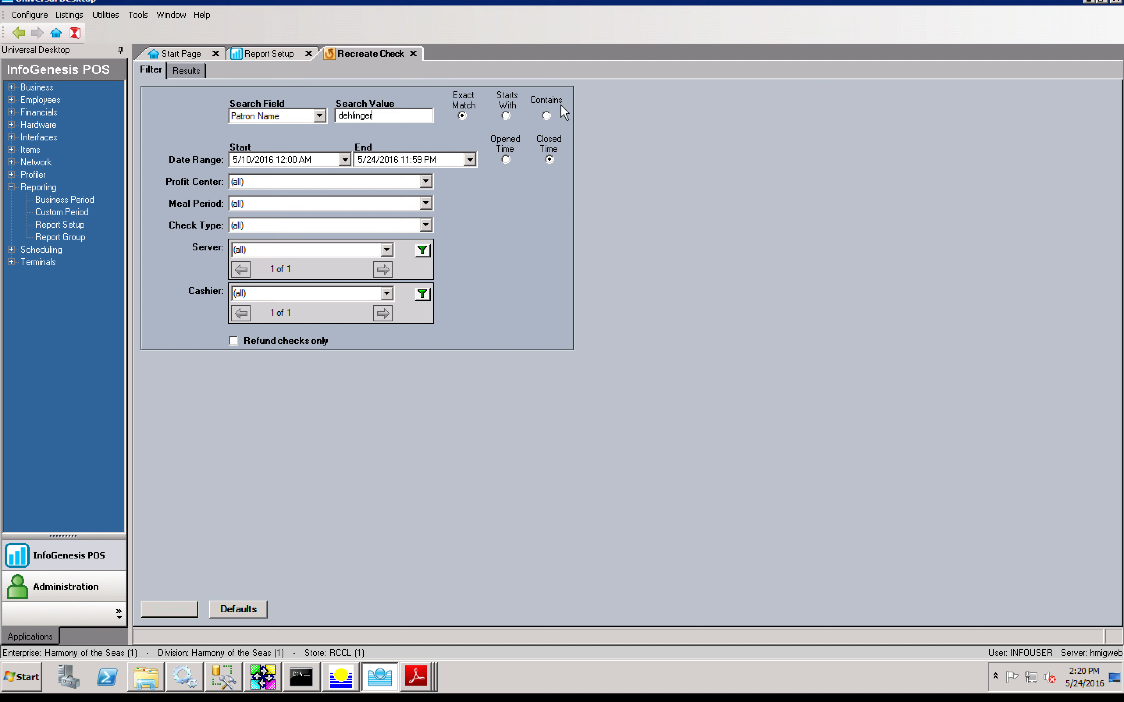
Step: Search with Contains matching from 5/20/2016, finding two checks (37.76 and 1.00)
{"action": "left_click", "coordinate": [546, 116]}
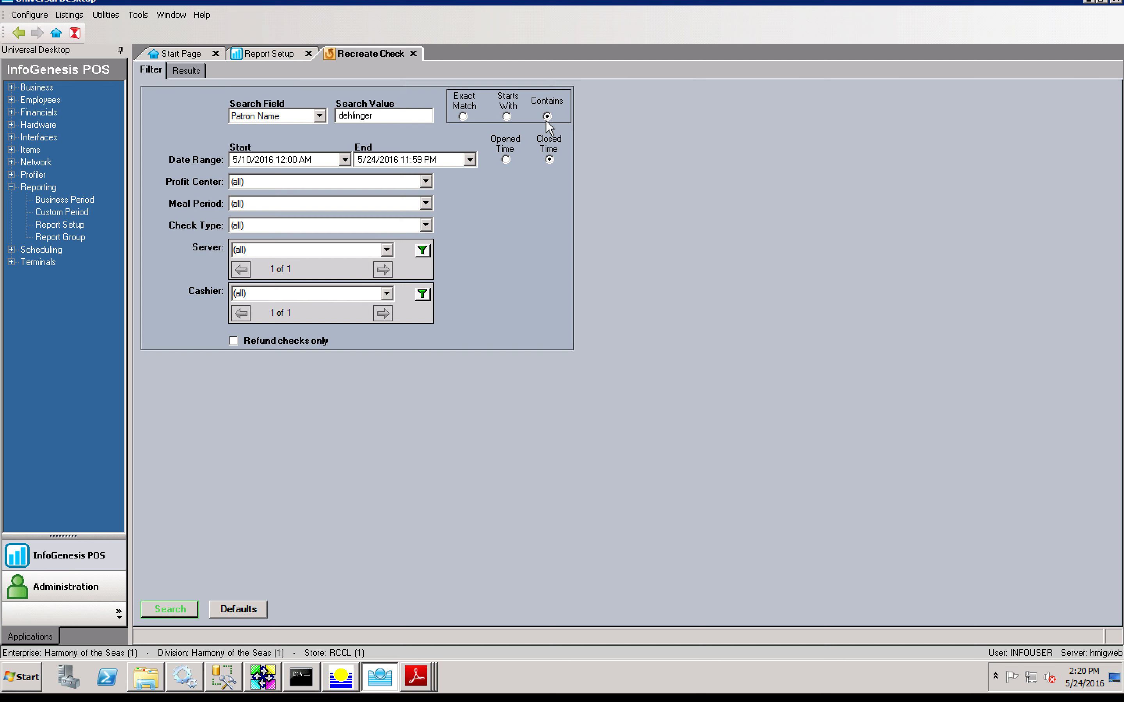
{"action": "left_click", "coordinate": [462, 116]}
{"action": "left_click", "coordinate": [168, 608]}
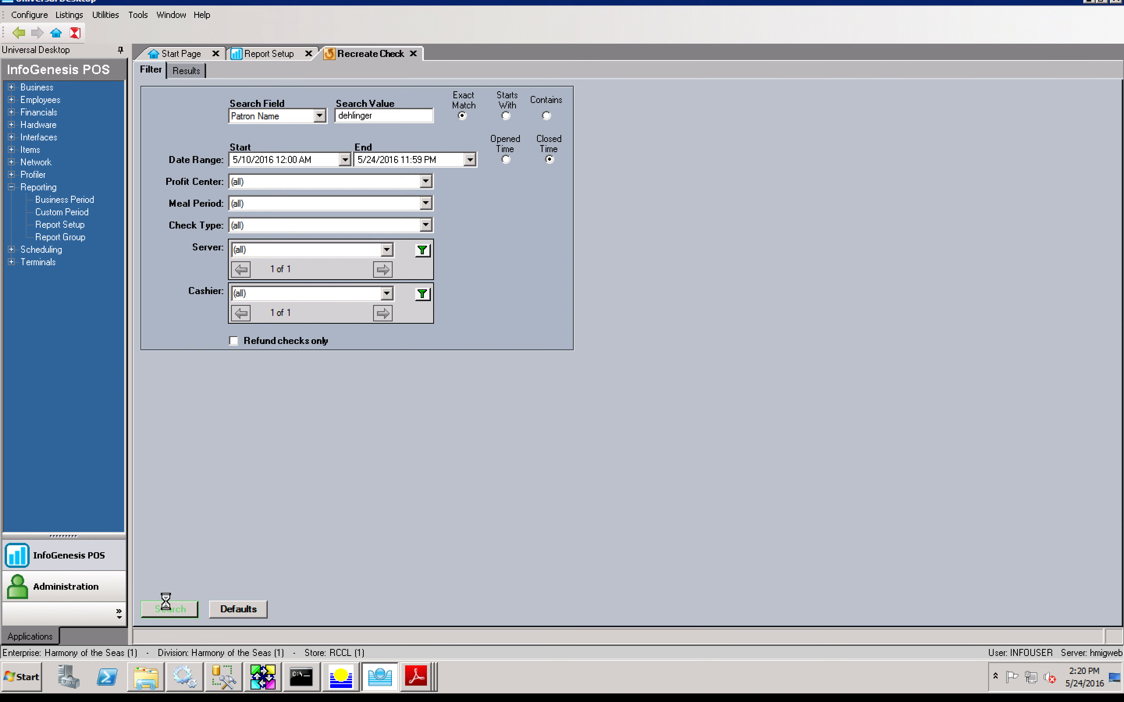
{"action": "left_click", "coordinate": [650, 382]}
{"action": "left_click", "coordinate": [548, 116]}
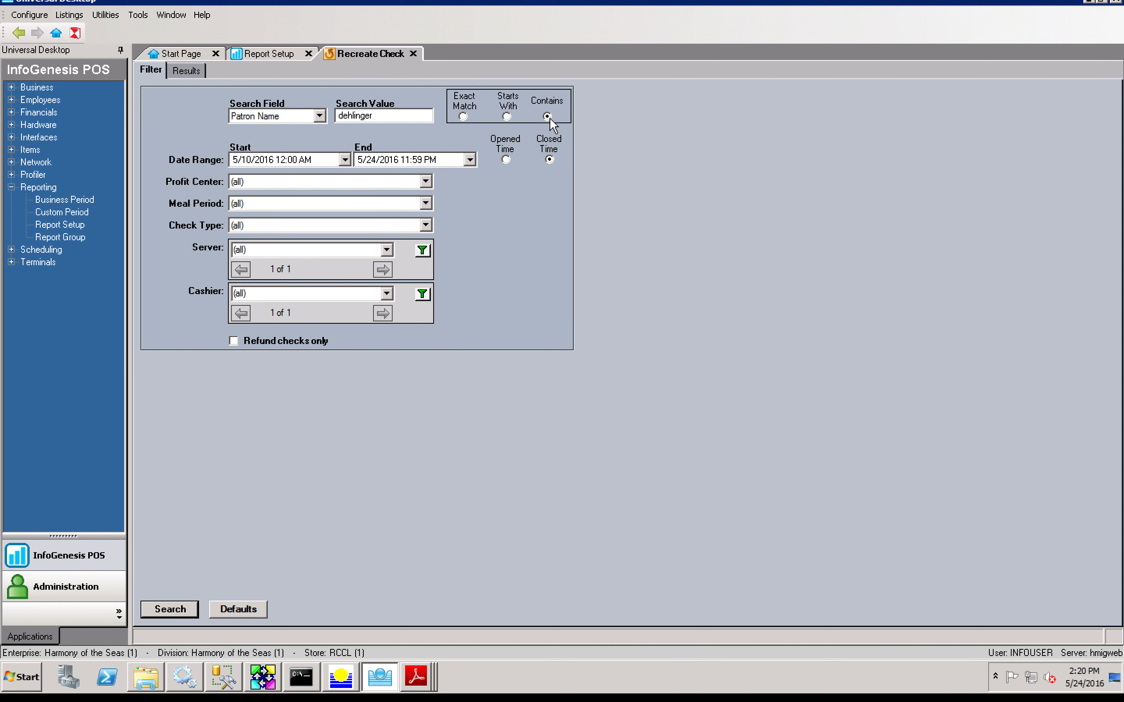
{"action": "left_click", "coordinate": [345, 161]}
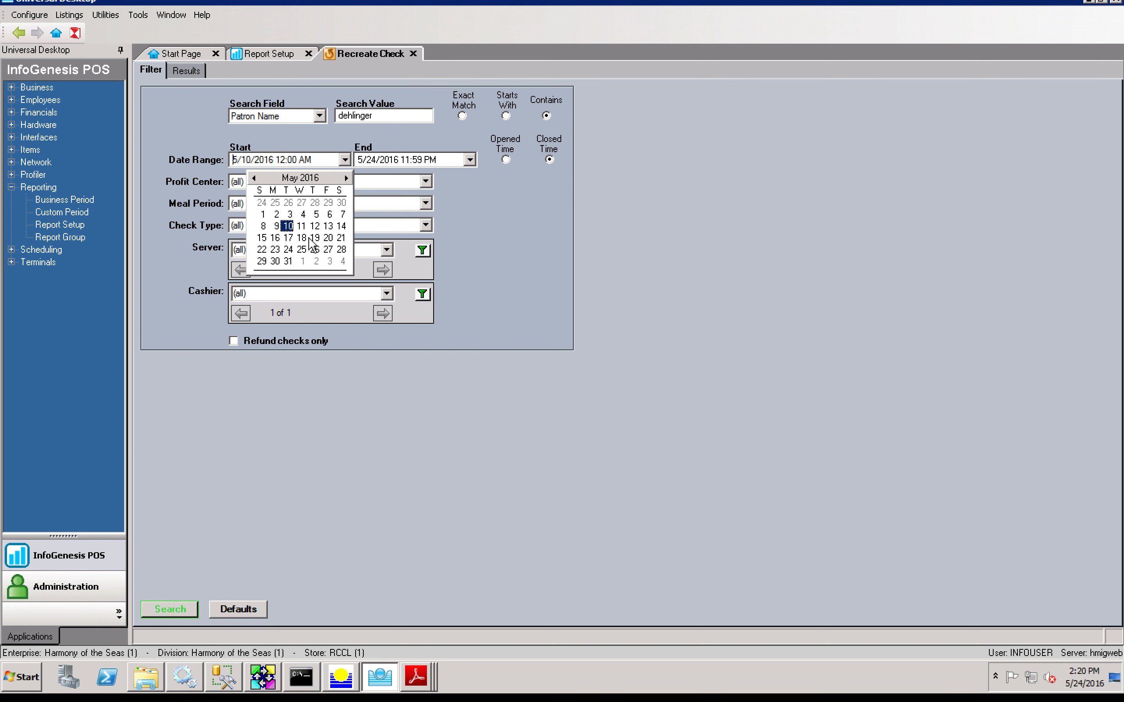
{"action": "left_click", "coordinate": [328, 238]}
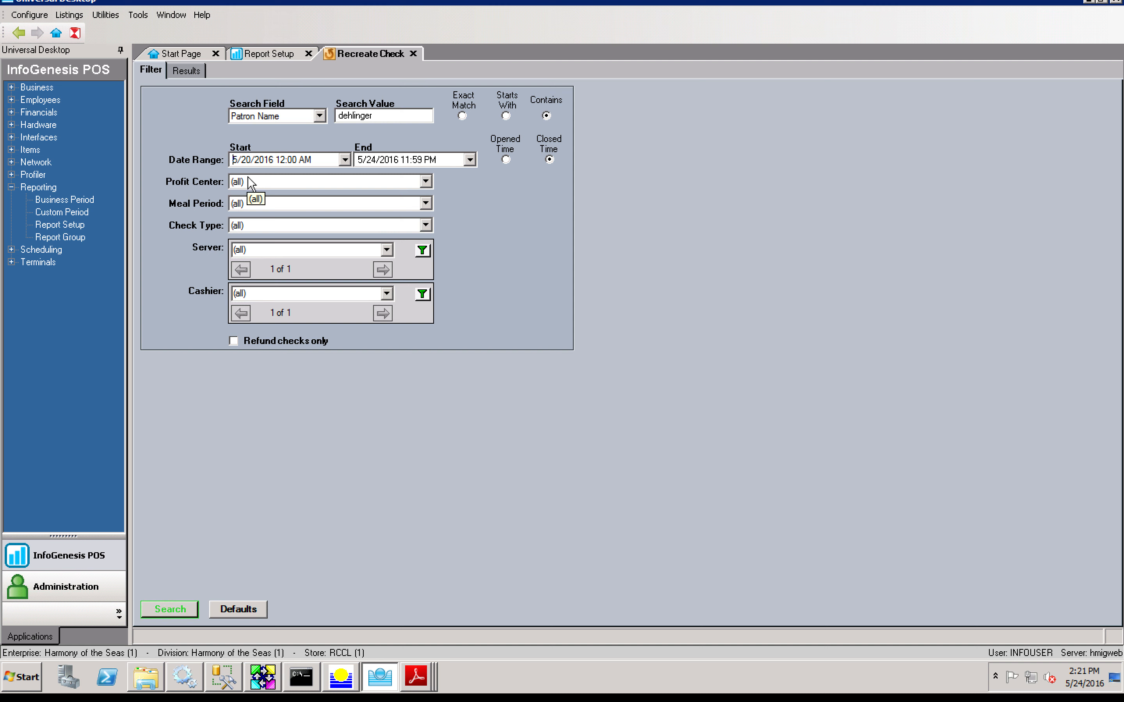
{"action": "left_click", "coordinate": [172, 609]}
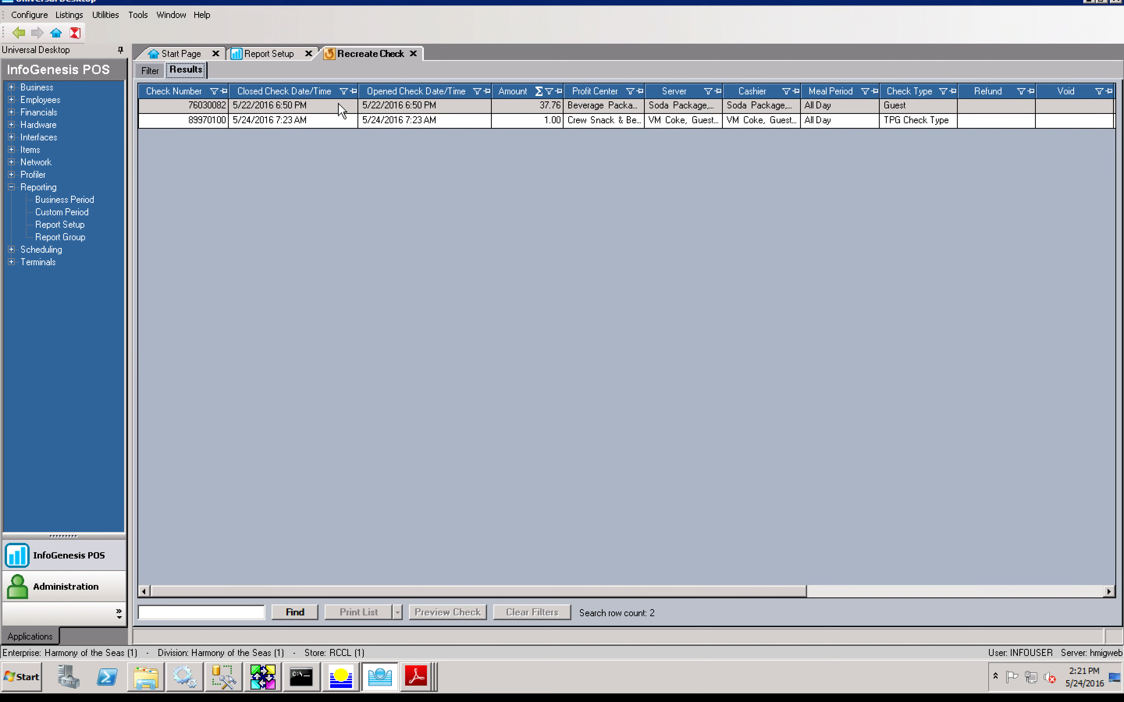
Step: Preview and inspect the 37.76 check's duplicate receipt
{"action": "double_click", "coordinate": [338, 103]}
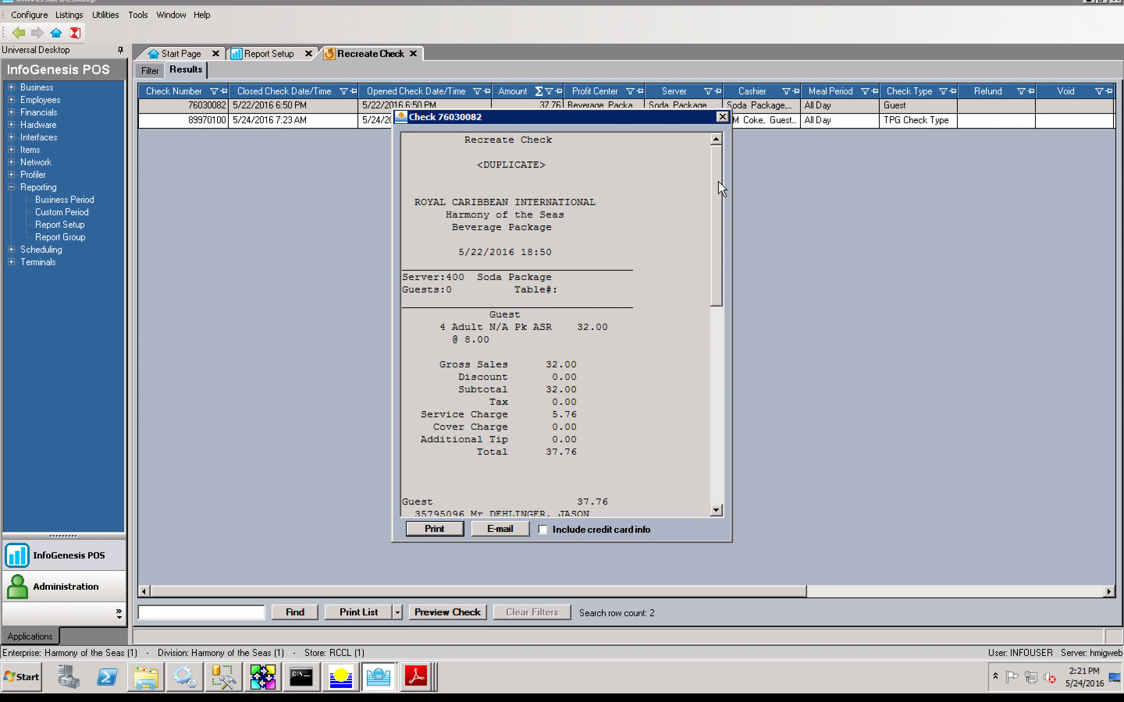
{"action": "left_click_drag", "start_coordinate": [718, 181], "coordinate": [741, 422]}
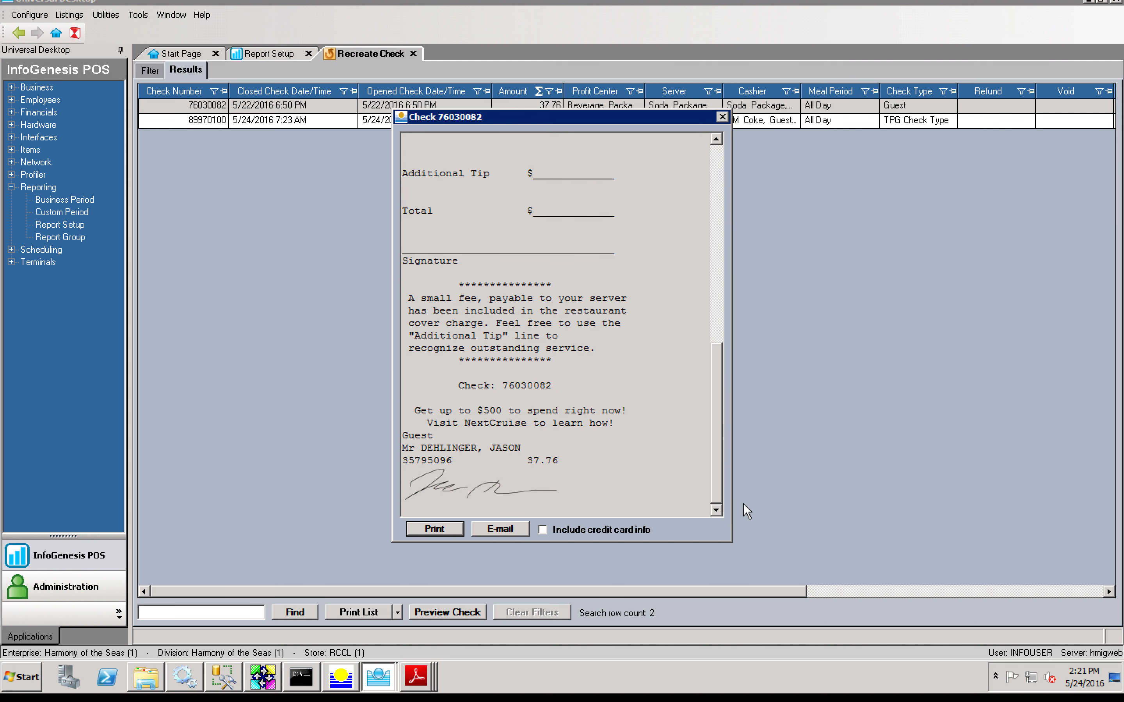
{"action": "left_click_drag", "start_coordinate": [718, 468], "coordinate": [707, 295]}
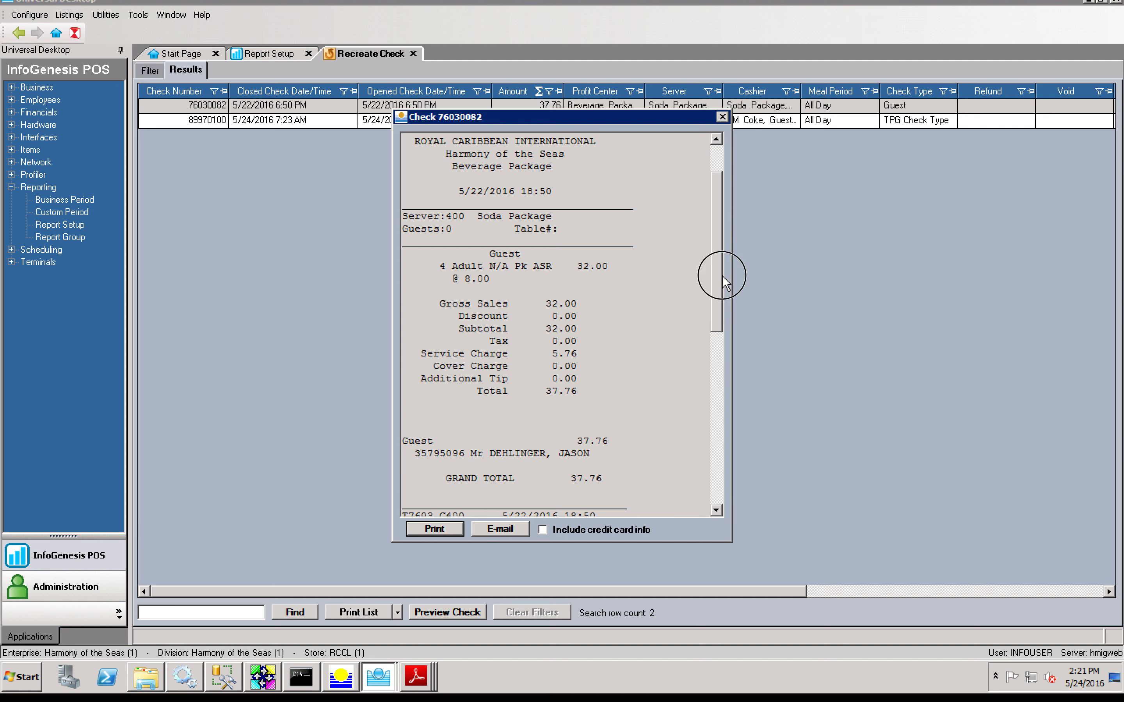
{"action": "scroll", "coordinate": [723, 278], "scroll_direction": "up", "scroll_amount": 2}
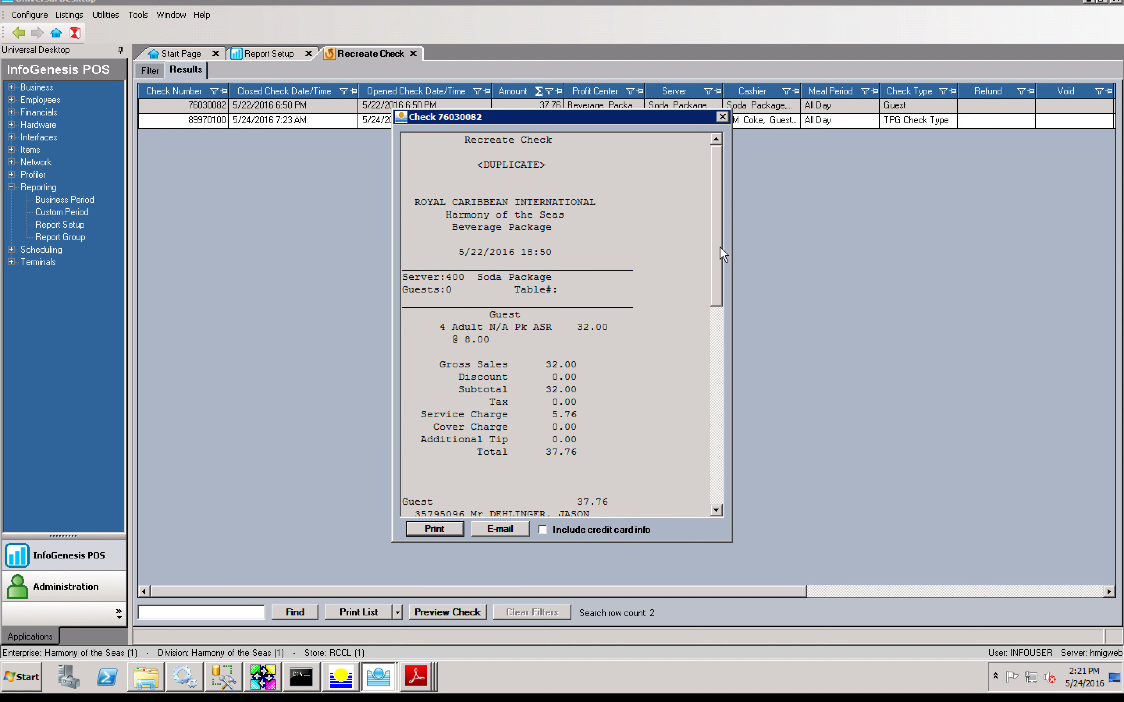
{"action": "left_click", "coordinate": [724, 118]}
Step: Preview the 1.00 check's receipt and return to the filter form
{"action": "double_click", "coordinate": [718, 122]}
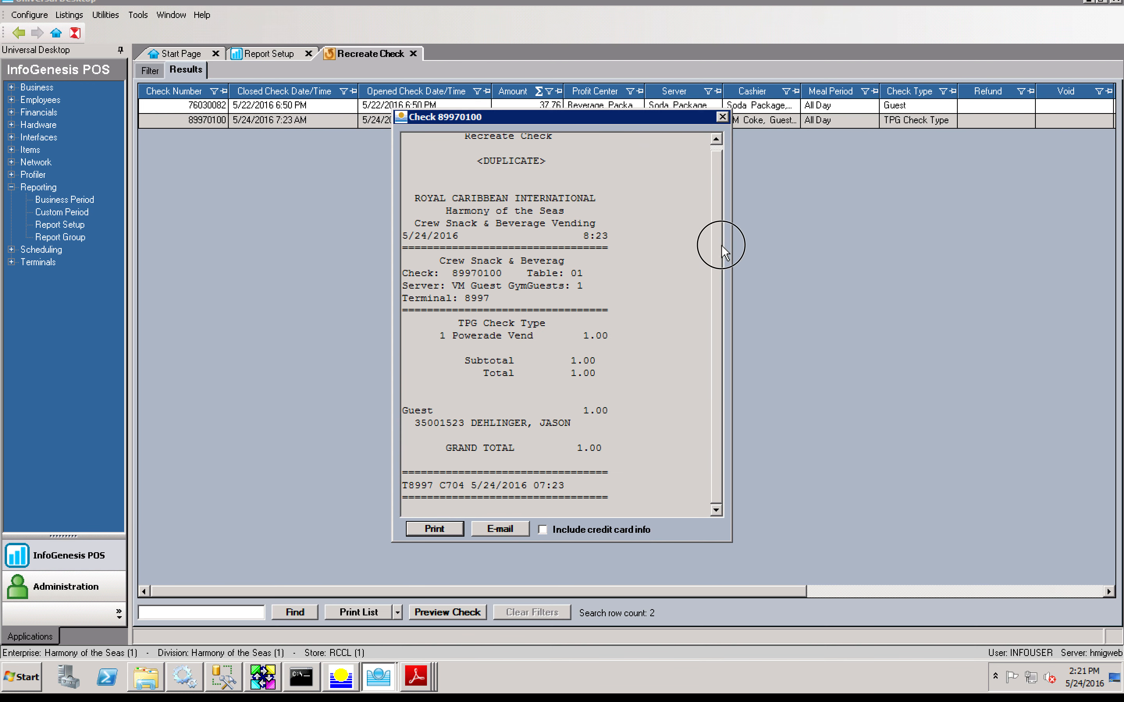
{"action": "left_click", "coordinate": [721, 117]}
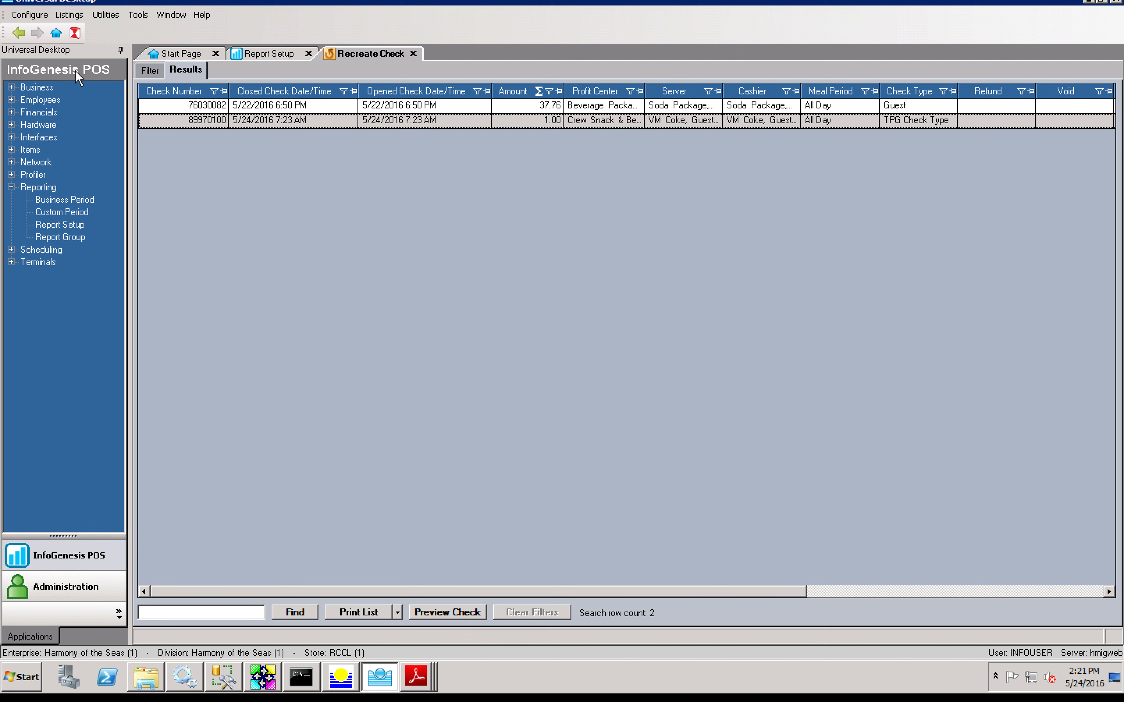
{"action": "left_click", "coordinate": [149, 70]}
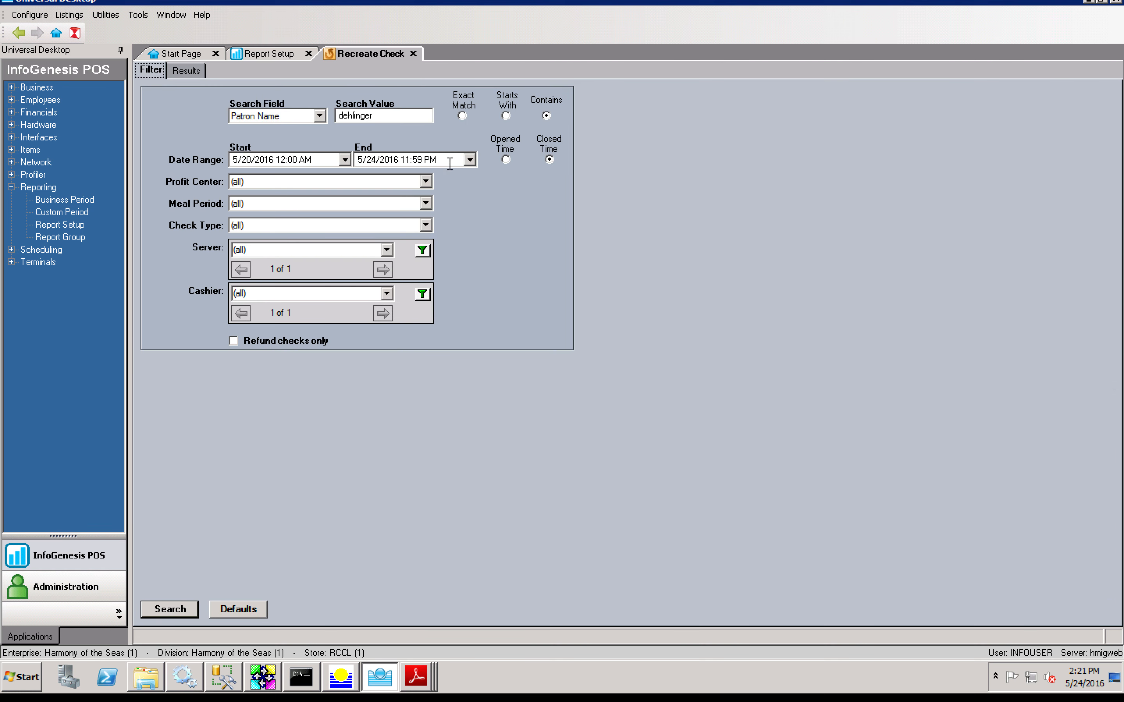
Step: Search with a different part of the patron name, listing 169 checks
{"action": "double_click", "coordinate": [386, 116]}
{"action": "type", "text": "lian"}
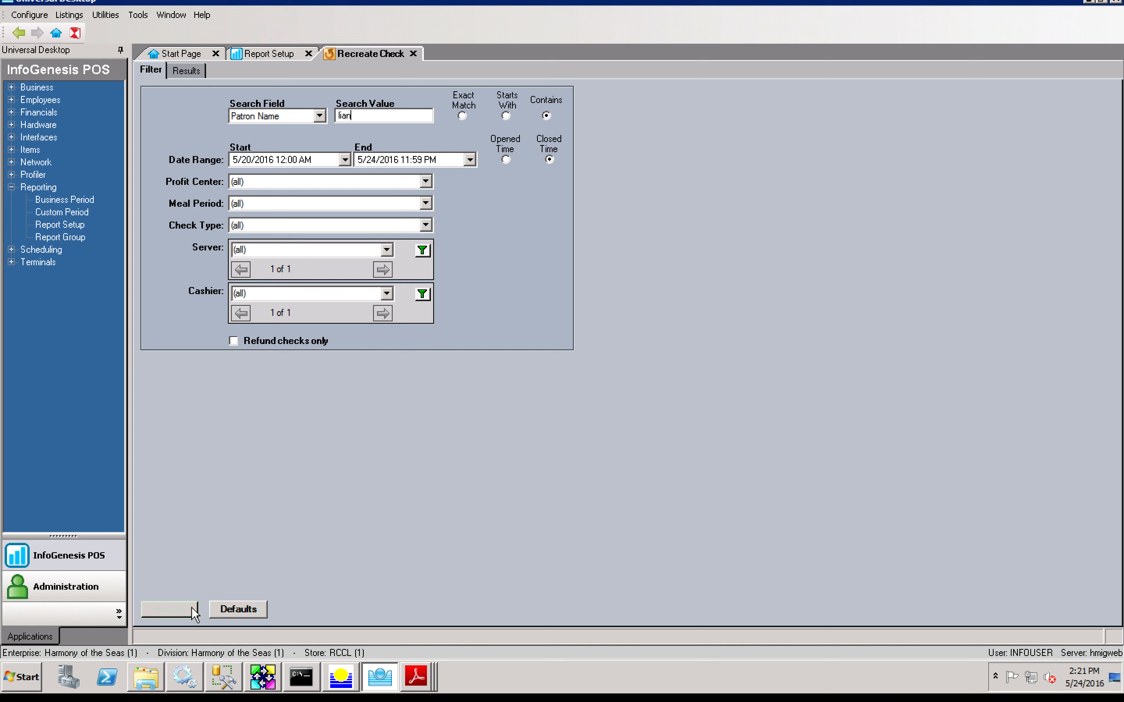
{"action": "left_click", "coordinate": [170, 609]}
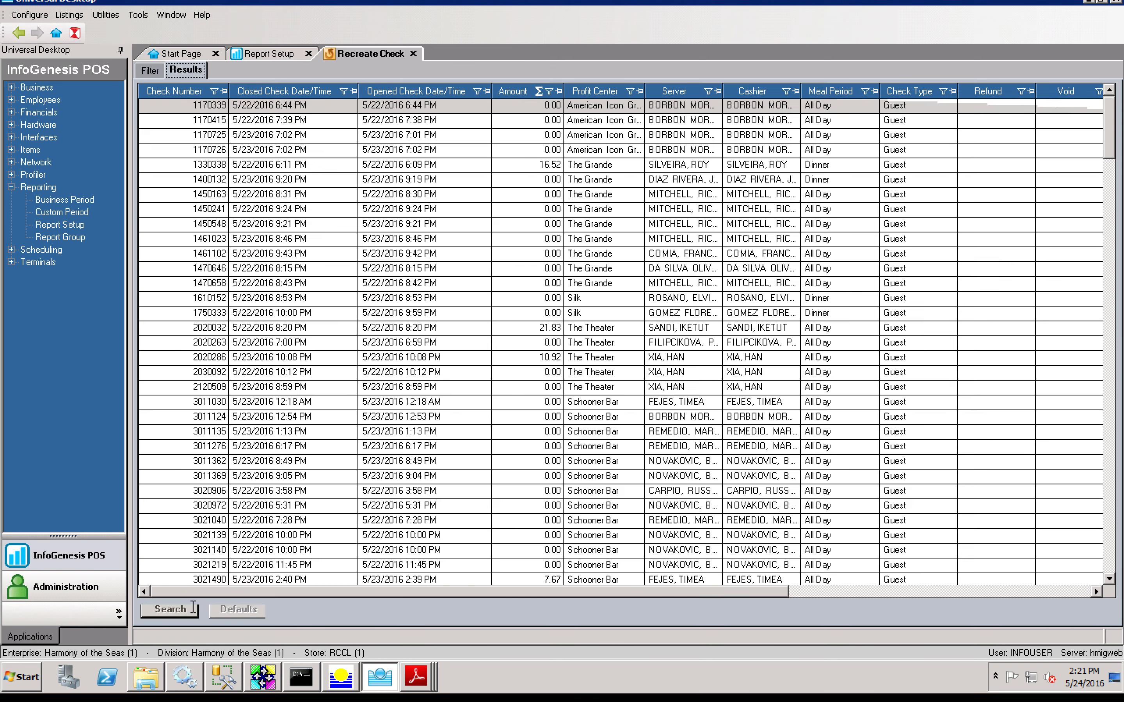
{"action": "left_click", "coordinate": [425, 387]}
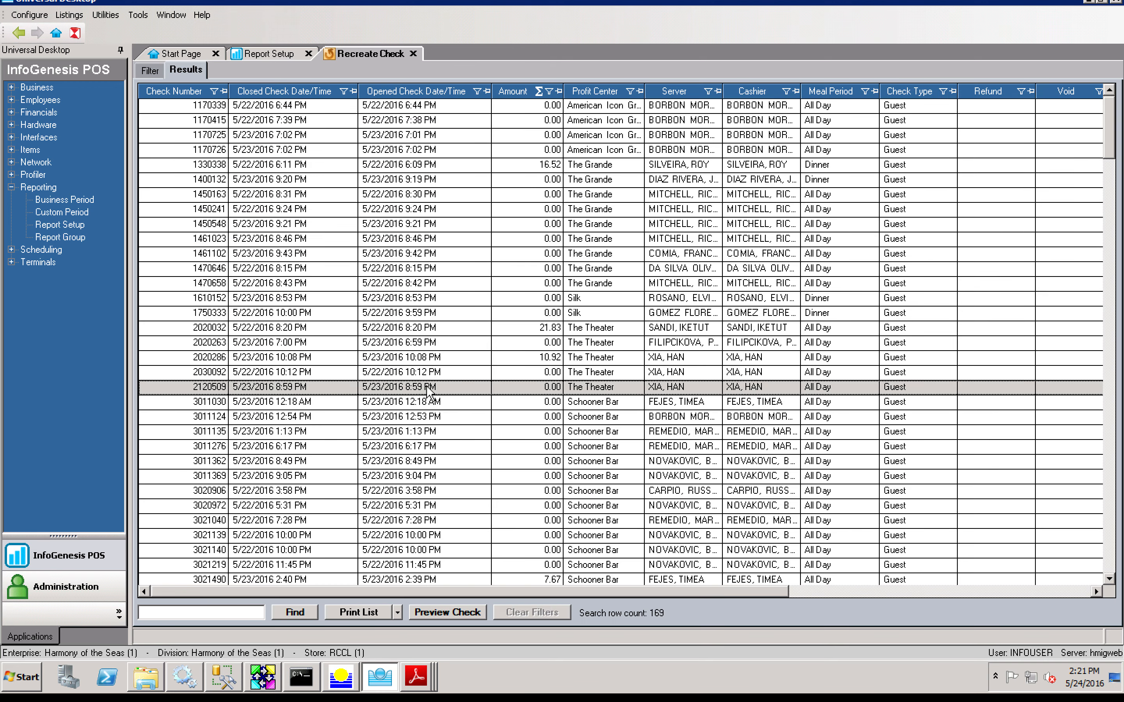
{"action": "left_click_drag", "start_coordinate": [1110, 148], "coordinate": [1109, 564]}
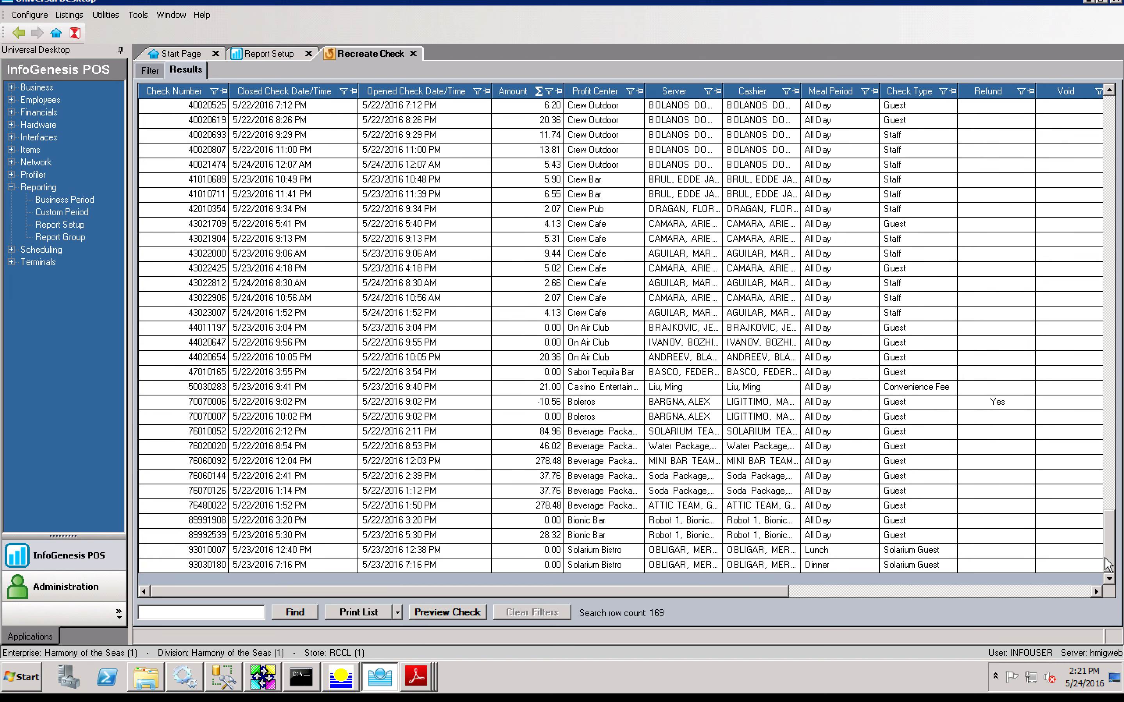
Step: Preview the receipts of three checks from the results list
{"action": "double_click", "coordinate": [584, 462]}
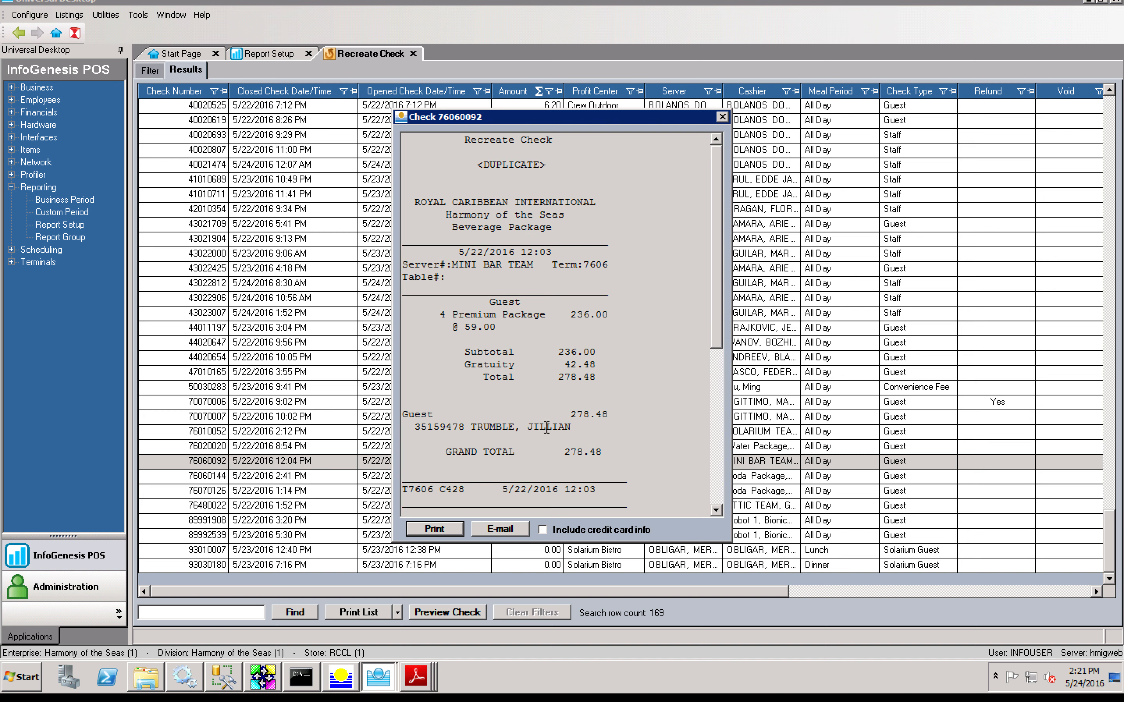
{"action": "left_click", "coordinate": [723, 119]}
{"action": "double_click", "coordinate": [590, 506]}
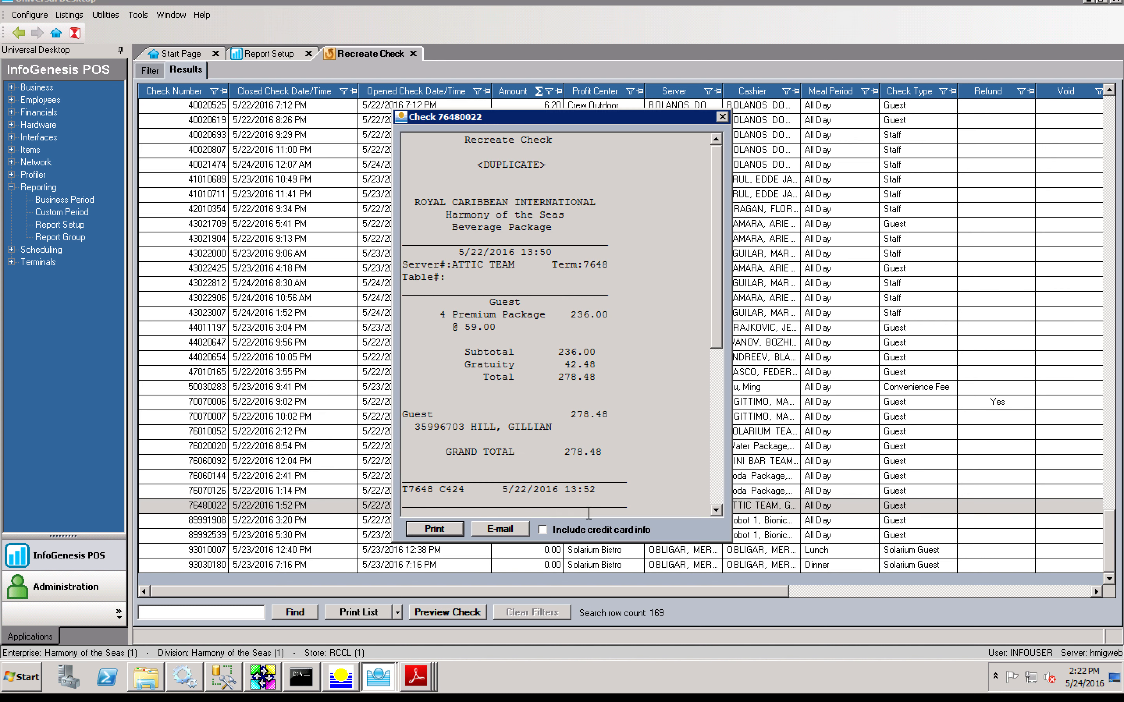
{"action": "left_click", "coordinate": [722, 117]}
{"action": "double_click", "coordinate": [580, 476]}
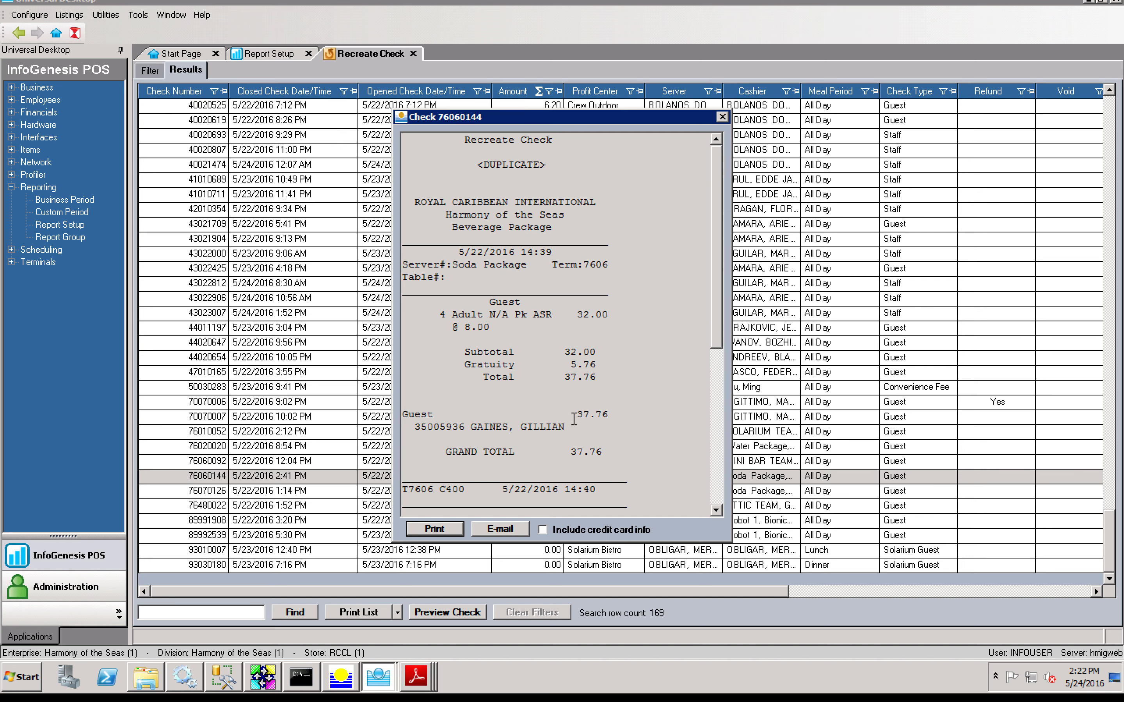
{"action": "left_click", "coordinate": [723, 117]}
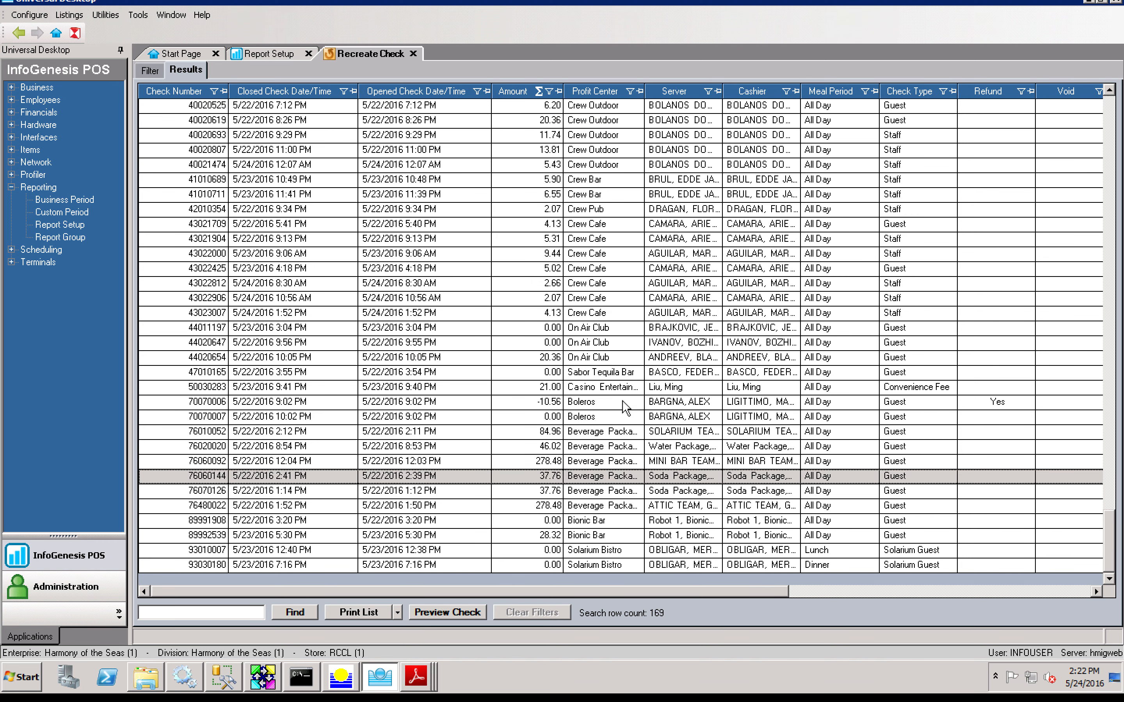
Step: Select the guest's number on the 84.96 Beverage Package receipt, then return to the filter
{"action": "left_click", "coordinate": [598, 432]}
{"action": "double_click", "coordinate": [598, 432]}
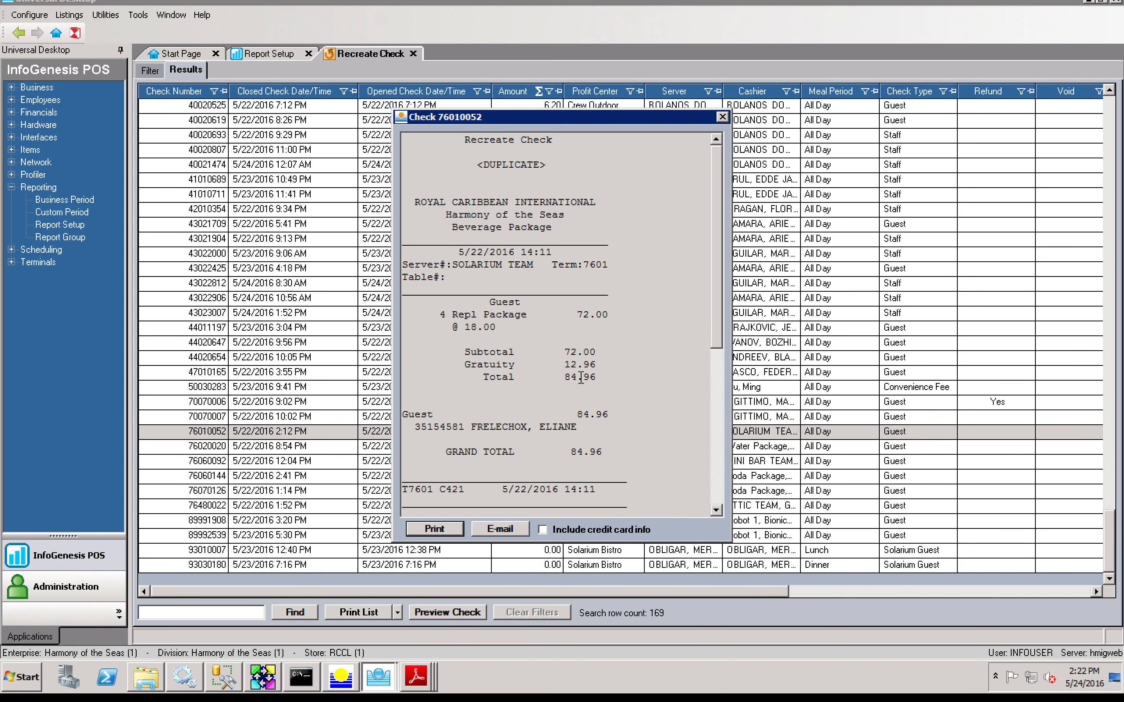
{"action": "left_click", "coordinate": [723, 117]}
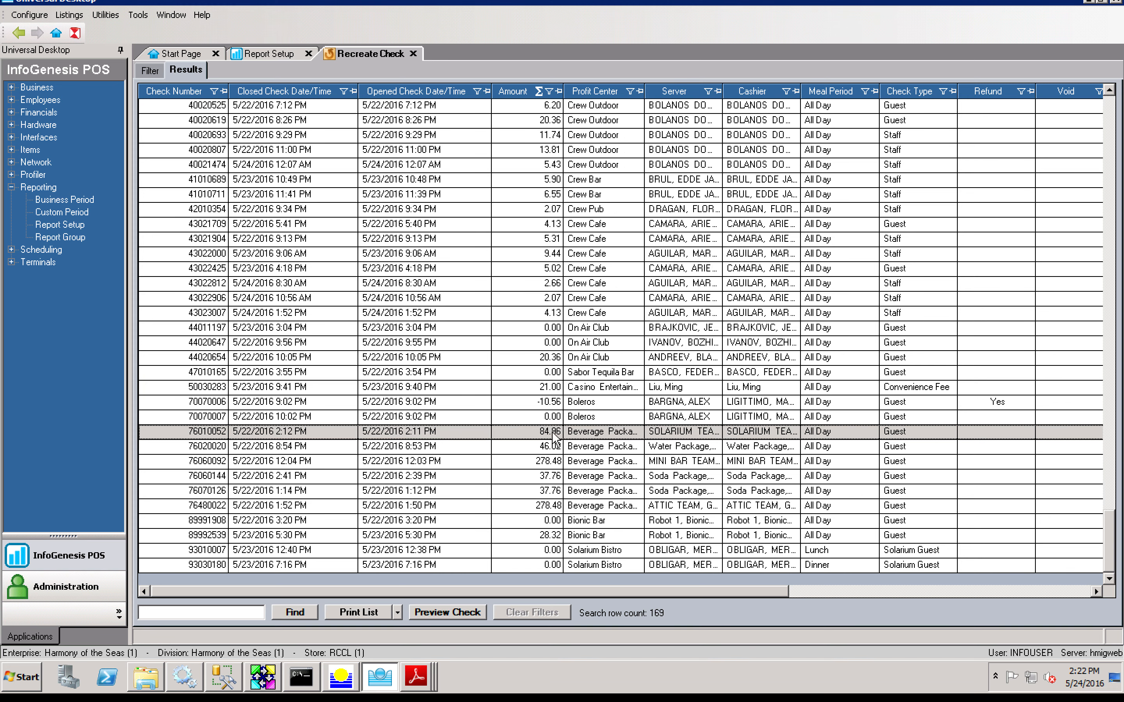
{"action": "double_click", "coordinate": [556, 432]}
{"action": "left_click_drag", "start_coordinate": [463, 428], "coordinate": [416, 428]}
{"action": "key", "text": "ctrl+c"}
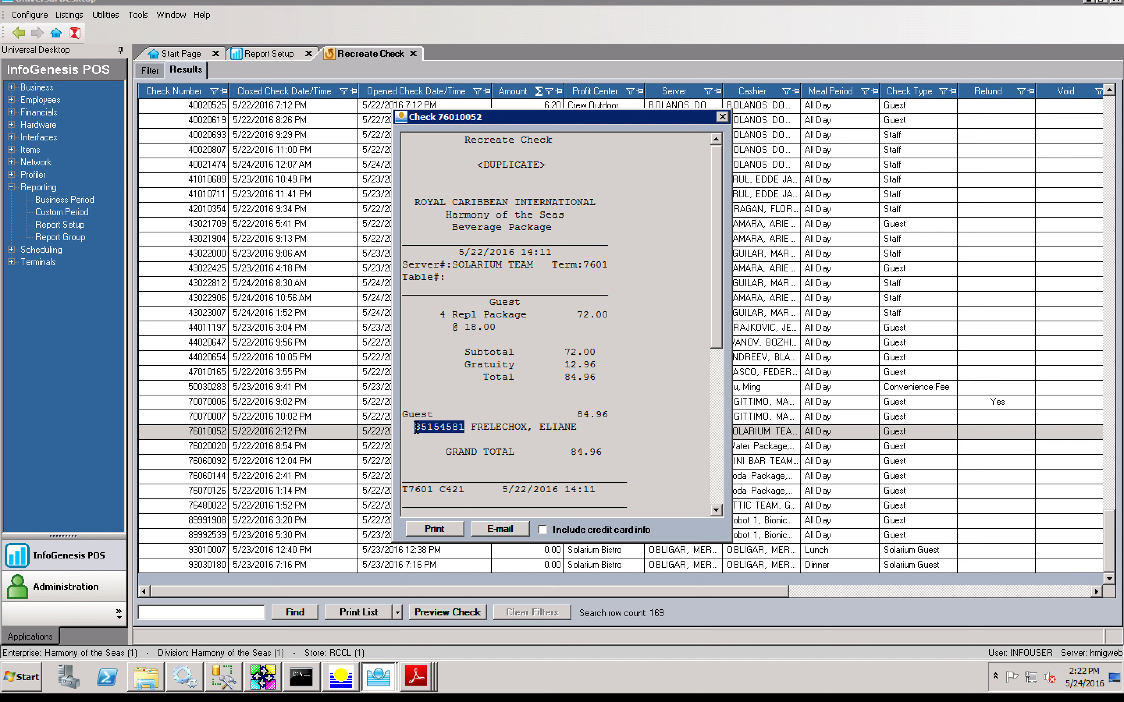
{"action": "left_click", "coordinate": [723, 118]}
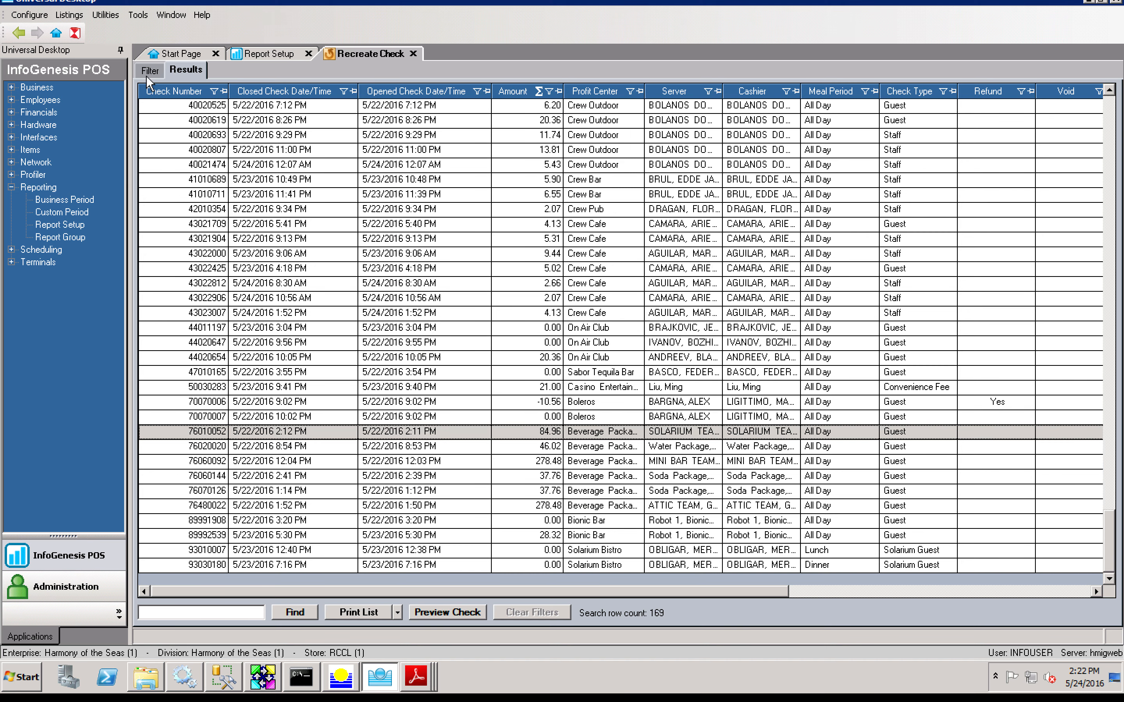
{"action": "left_click", "coordinate": [149, 71]}
Step: Paste the guest's number and search by Folio Number, which finds no checks
{"action": "double_click", "coordinate": [393, 121]}
{"action": "key", "text": "ctrl+v"}
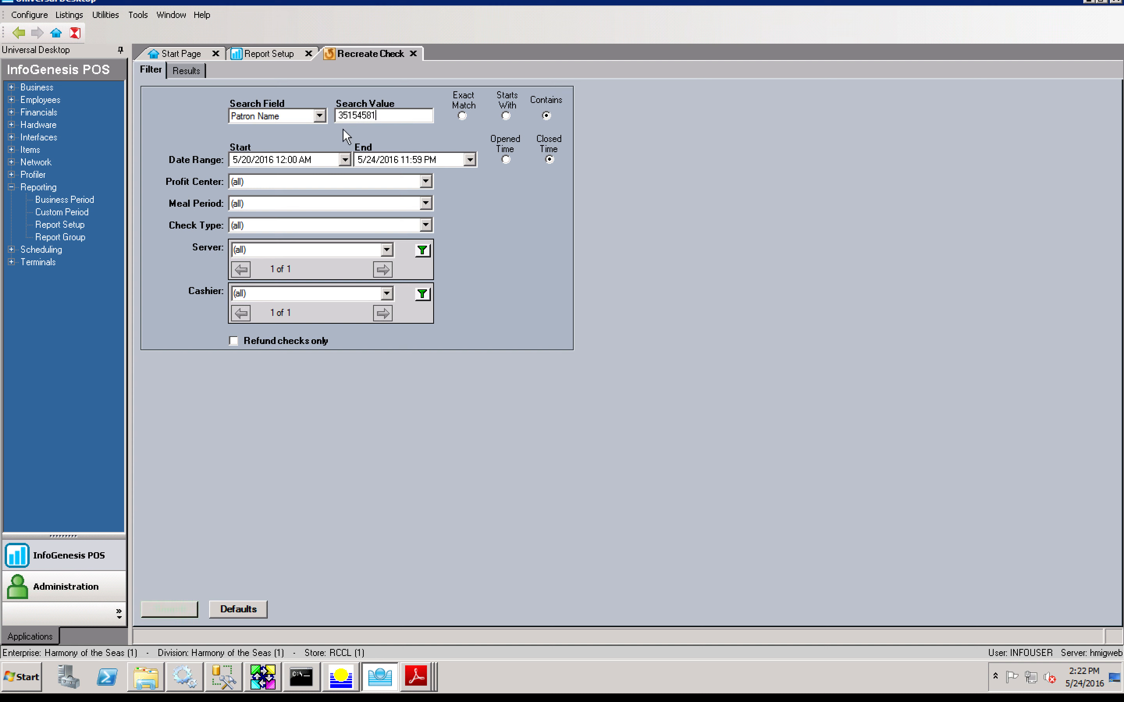
{"action": "left_click", "coordinate": [320, 117]}
{"action": "left_click", "coordinate": [317, 148]}
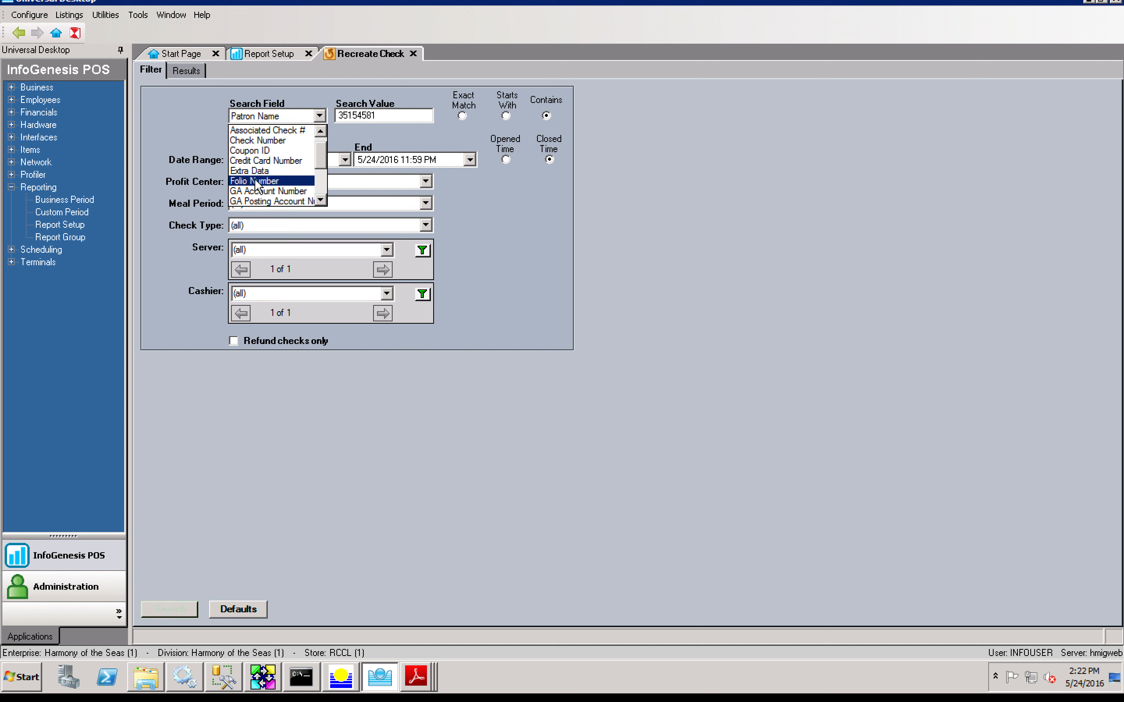
{"action": "left_click", "coordinate": [267, 181]}
{"action": "left_click", "coordinate": [185, 609]}
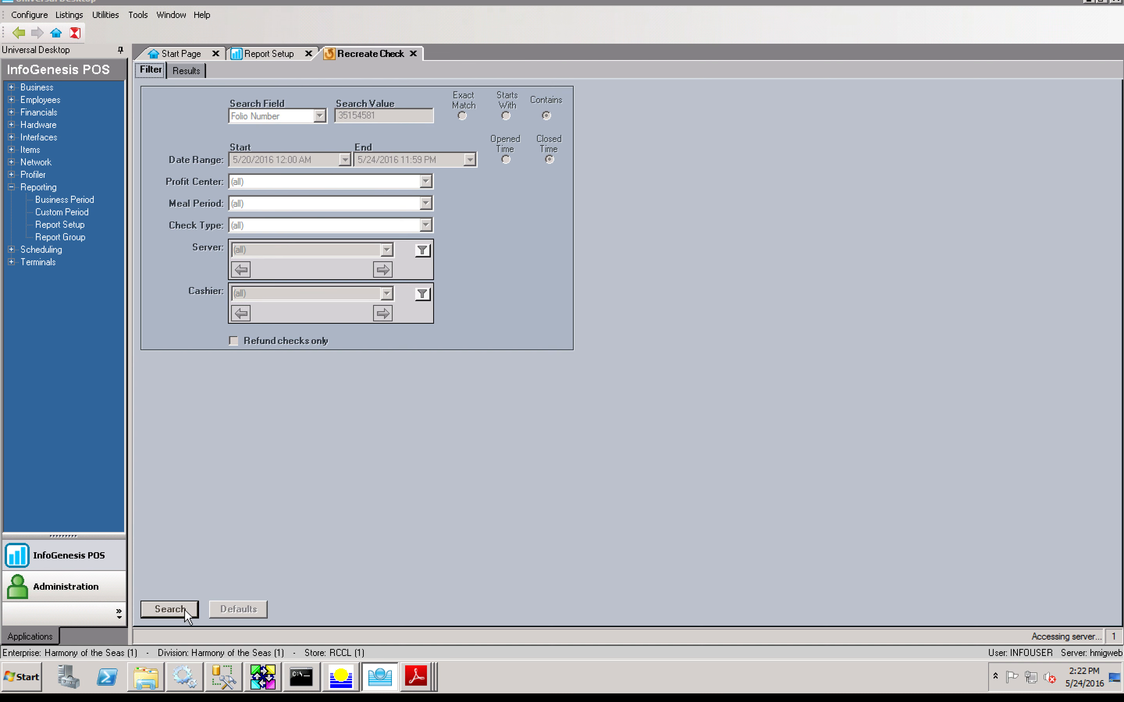
{"action": "left_click", "coordinate": [627, 379]}
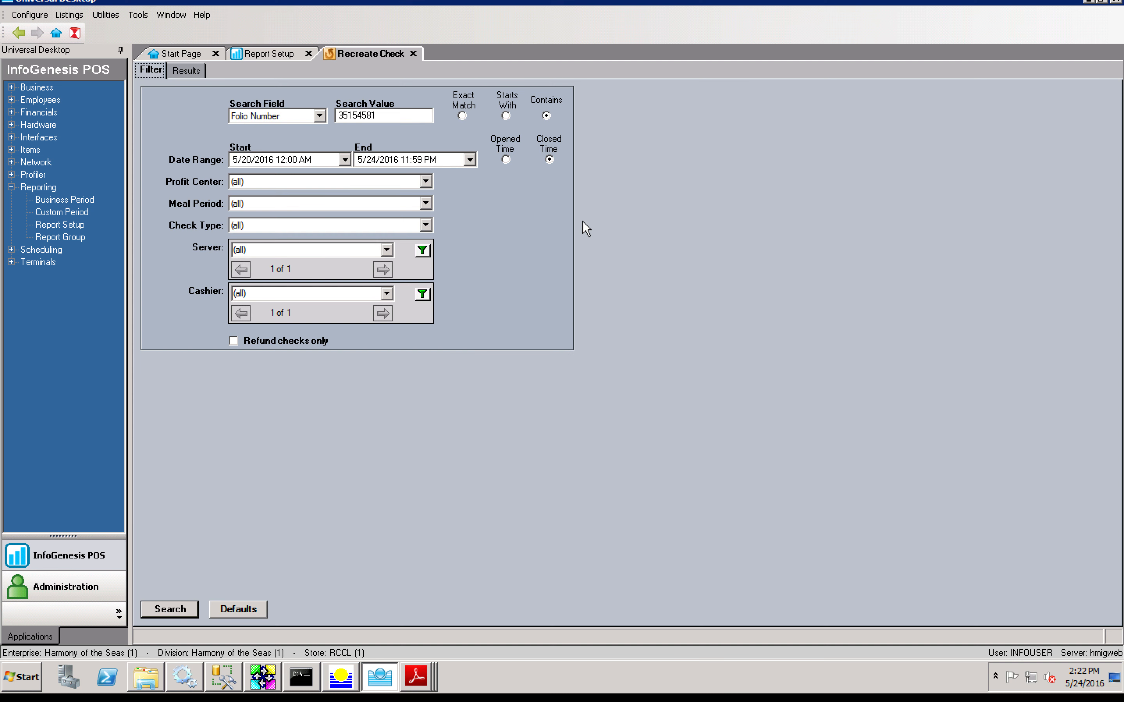
Step: Start from 5/18/2016 and search a shortened value with Contains, returning one 21.00 check
{"action": "left_click", "coordinate": [462, 116]}
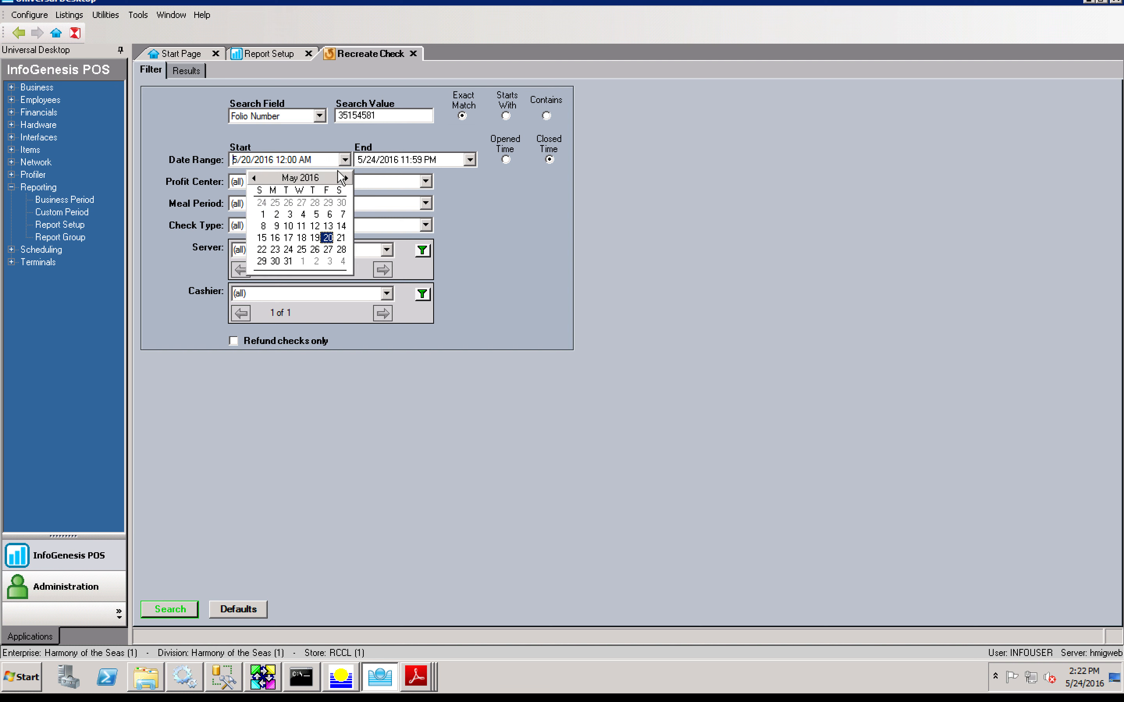
{"action": "left_click", "coordinate": [301, 237]}
{"action": "left_click", "coordinate": [184, 609]}
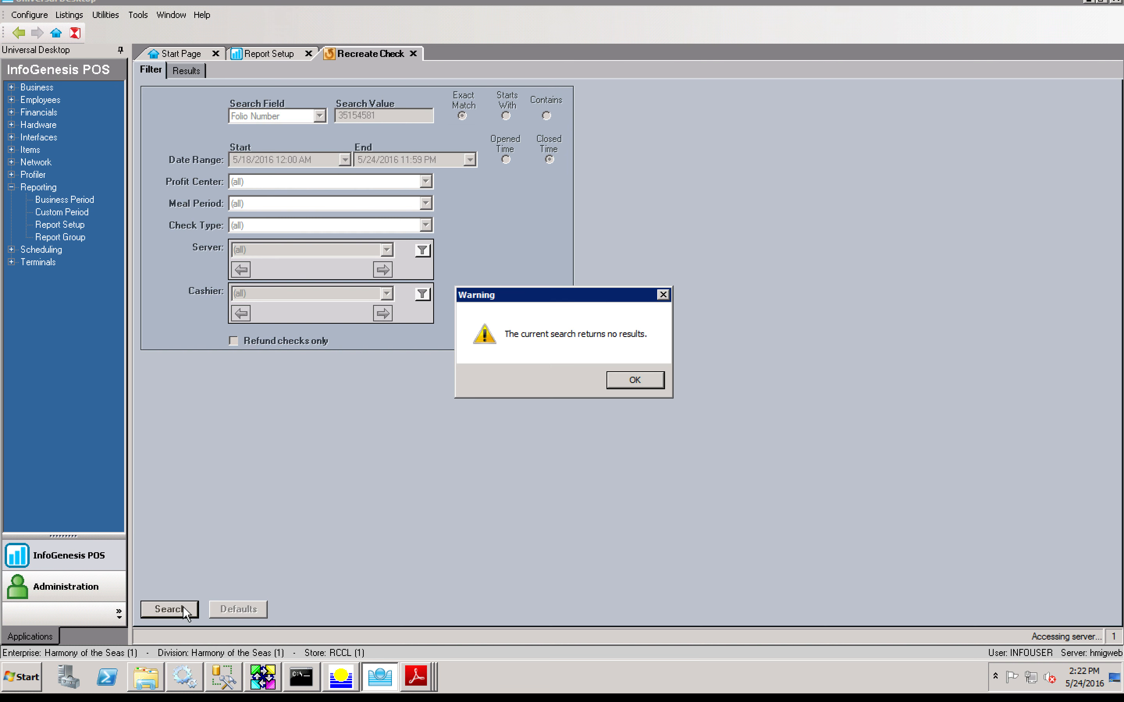
{"action": "key", "text": "Return"}
{"action": "left_click", "coordinate": [389, 115]}
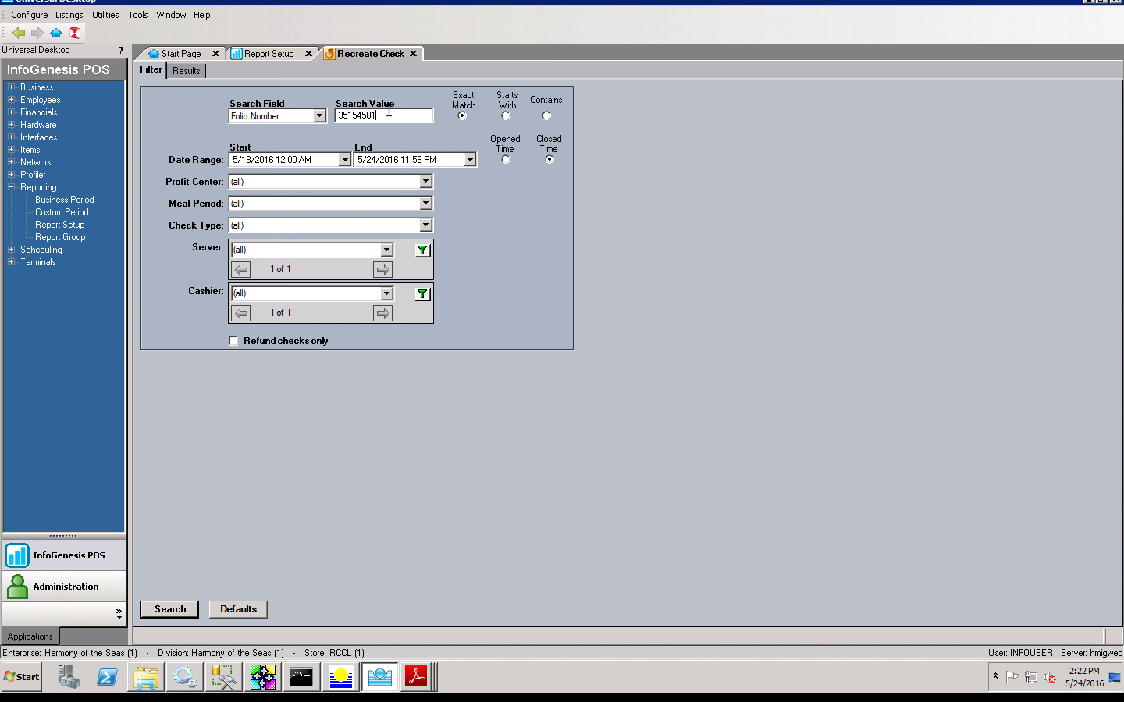
{"action": "left_click_drag", "start_coordinate": [357, 115], "coordinate": [418, 116]}
{"action": "key", "text": "BackSpace"}
{"action": "key", "text": "Return"}
{"action": "key", "text": "Return"}
{"action": "left_click", "coordinate": [543, 115]}
{"action": "key", "text": "Return"}
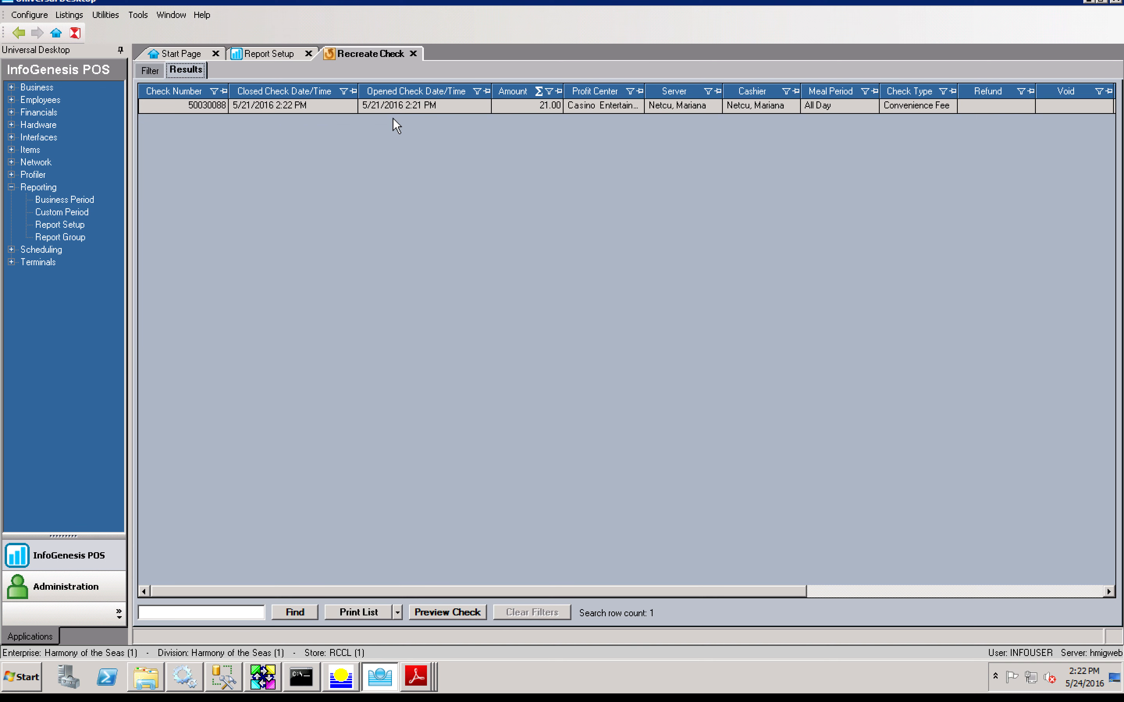
Step: Search checks by Room Number for 3515
{"action": "left_click", "coordinate": [152, 72]}
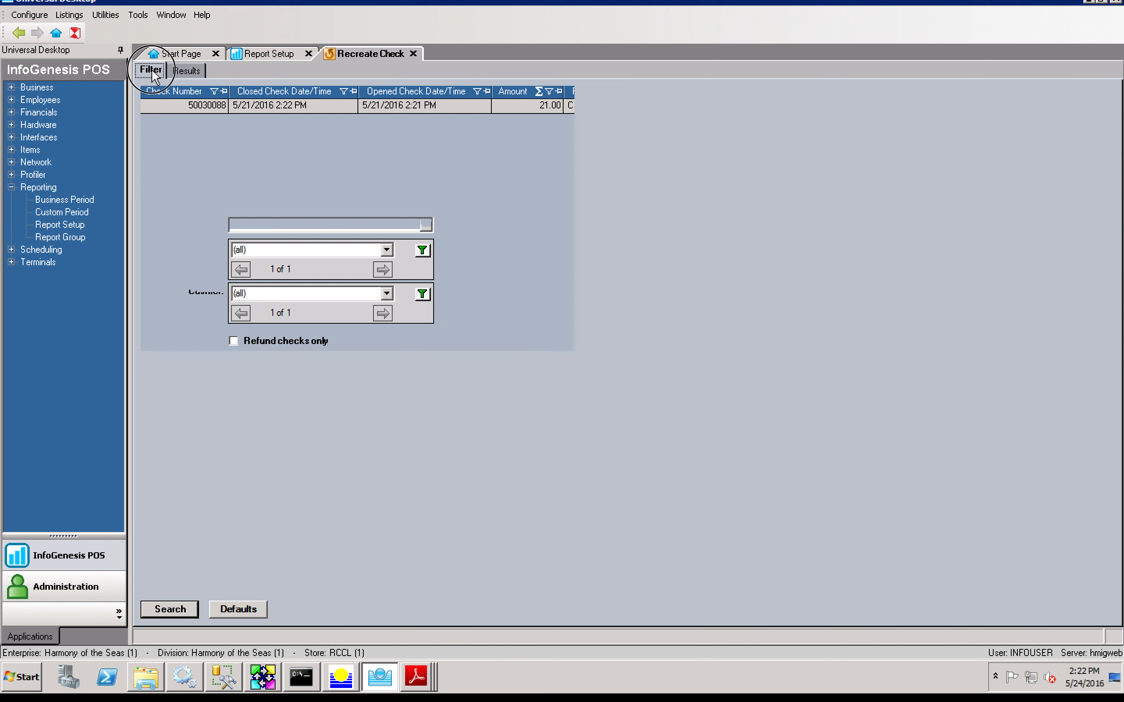
{"action": "left_click", "coordinate": [319, 116]}
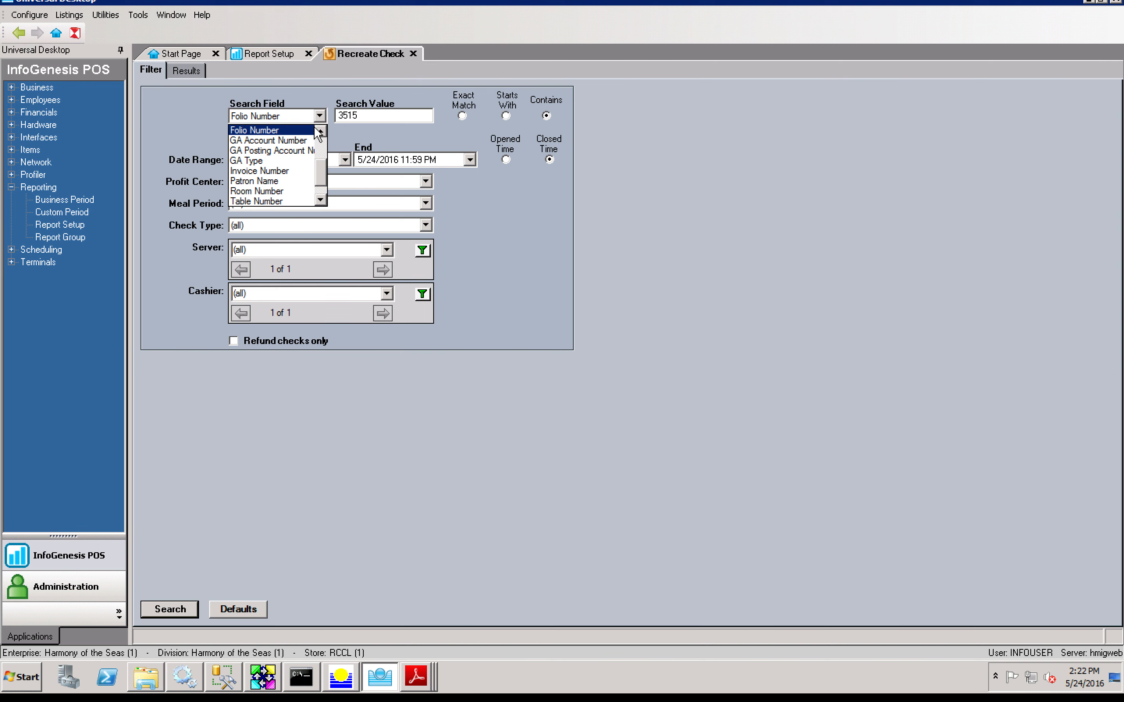
{"action": "left_click", "coordinate": [321, 153]}
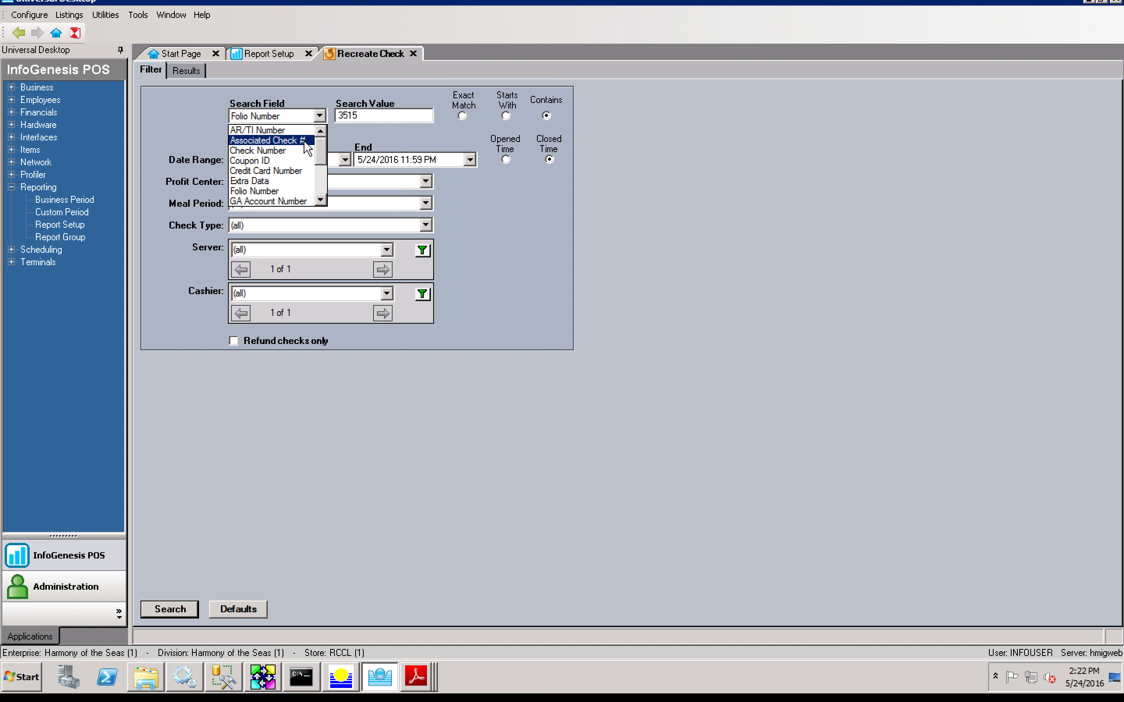
{"action": "left_click", "coordinate": [319, 189]}
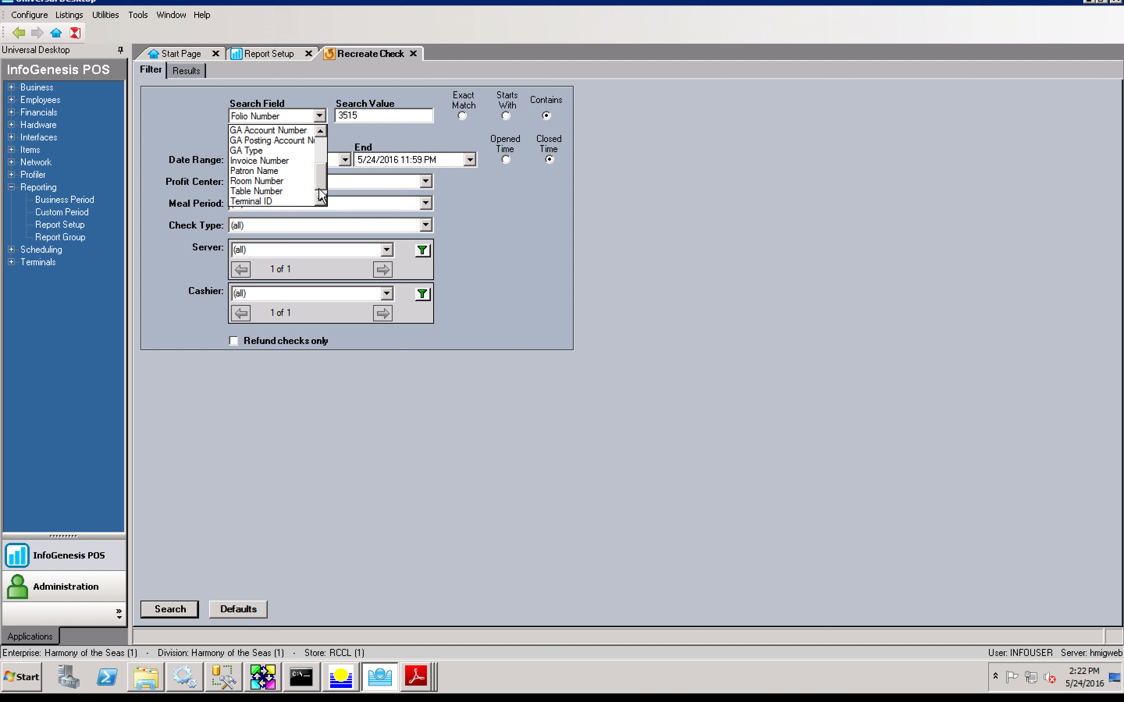
{"action": "left_click", "coordinate": [320, 199]}
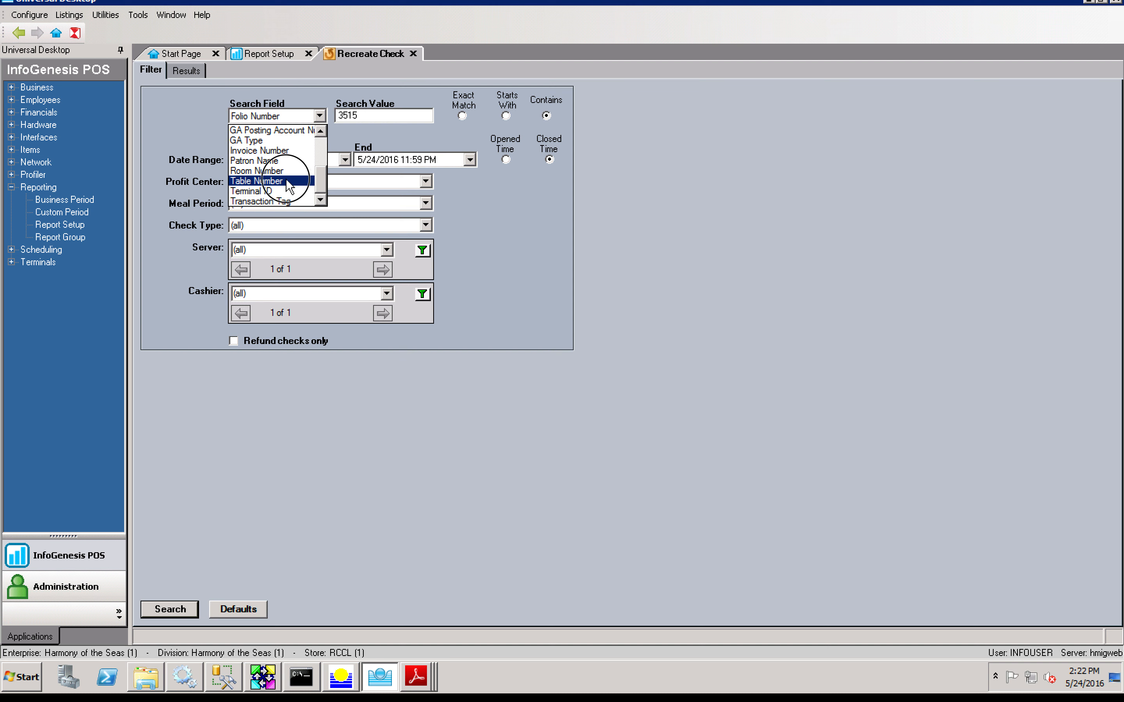
{"action": "left_click", "coordinate": [288, 171]}
{"action": "double_click", "coordinate": [388, 116]}
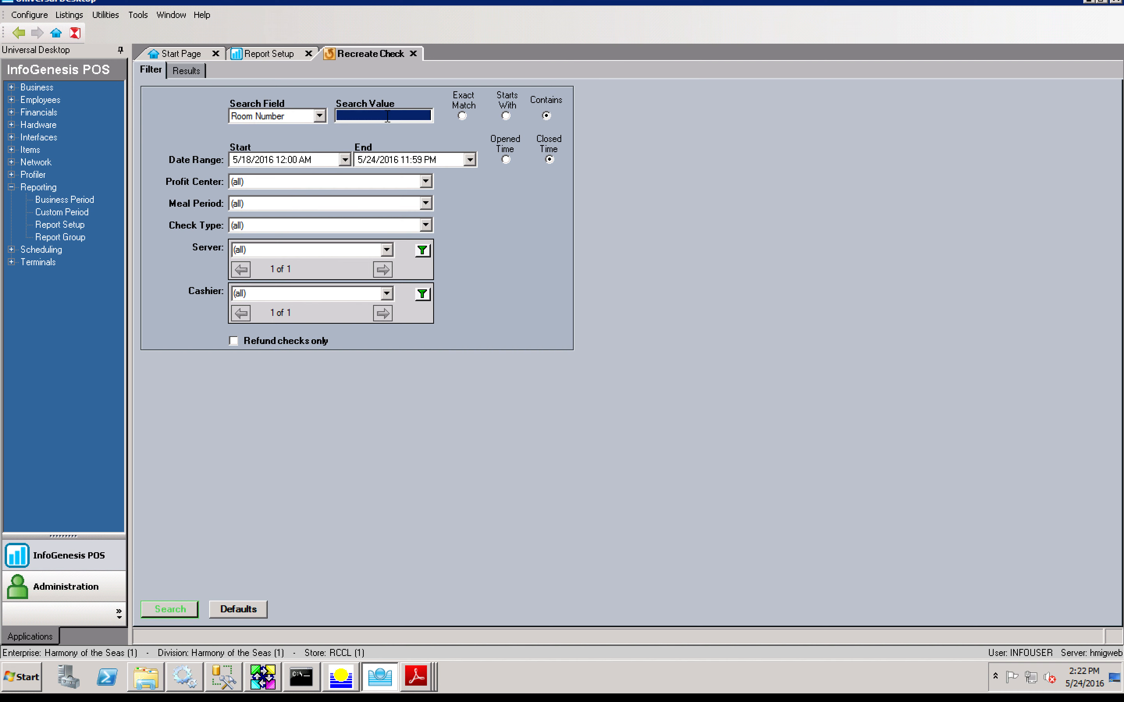
{"action": "left_click", "coordinate": [388, 116]}
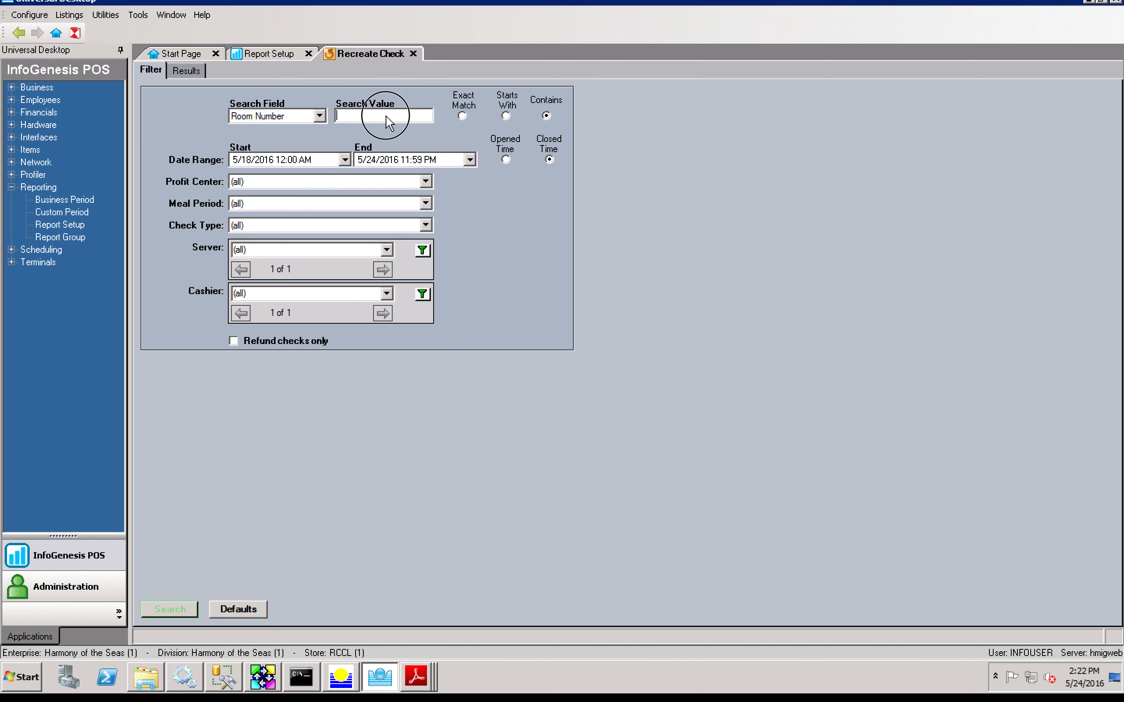
{"action": "type", "text": "3515"}
{"action": "key", "text": "Return"}
{"action": "key", "text": "Return"}
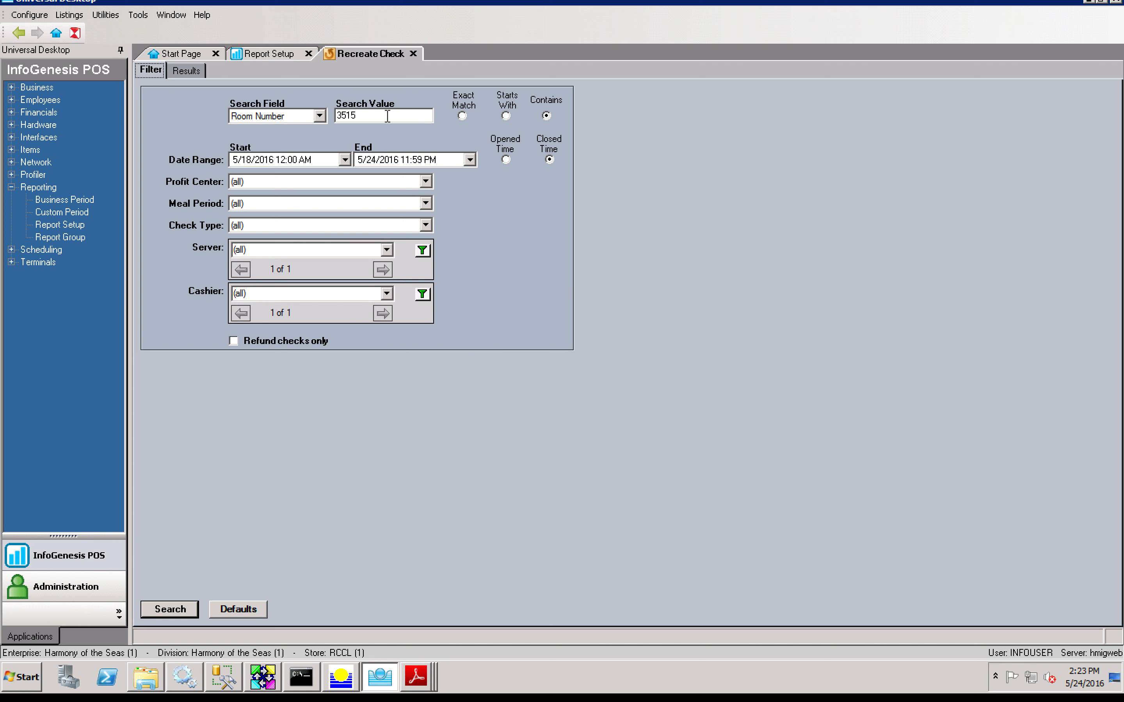
Step: Preview the found 21.00 check's receipt in the results
{"action": "left_click", "coordinate": [196, 73]}
{"action": "double_click", "coordinate": [495, 109]}
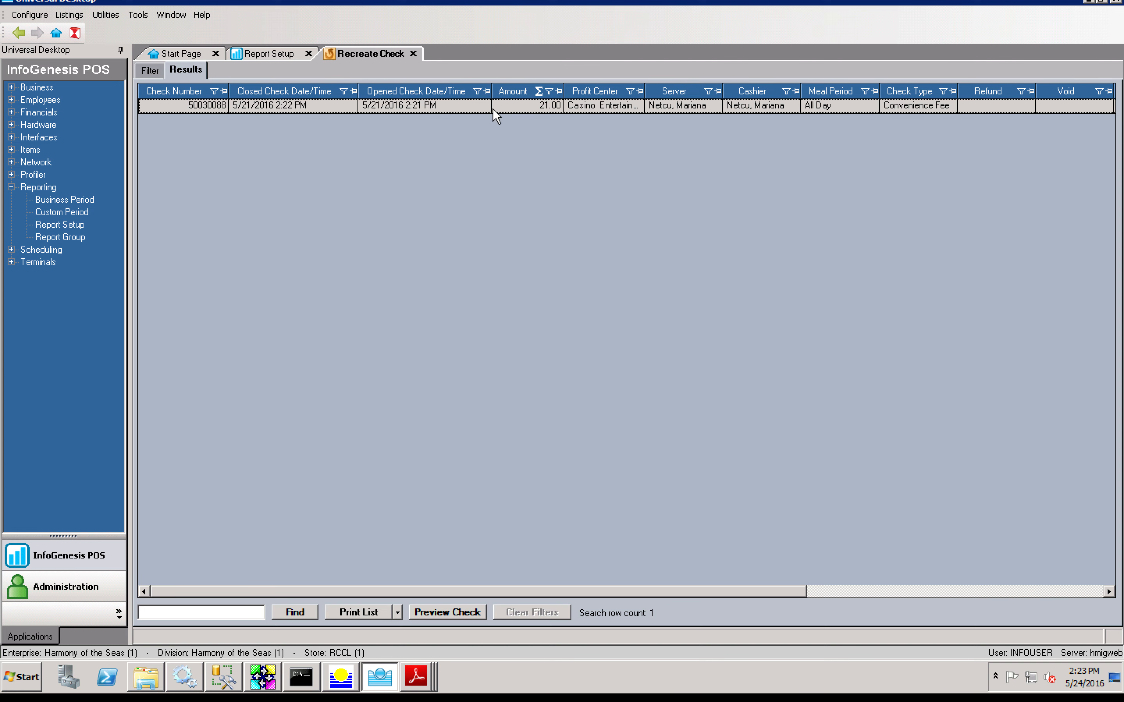
{"action": "left_click", "coordinate": [723, 117]}
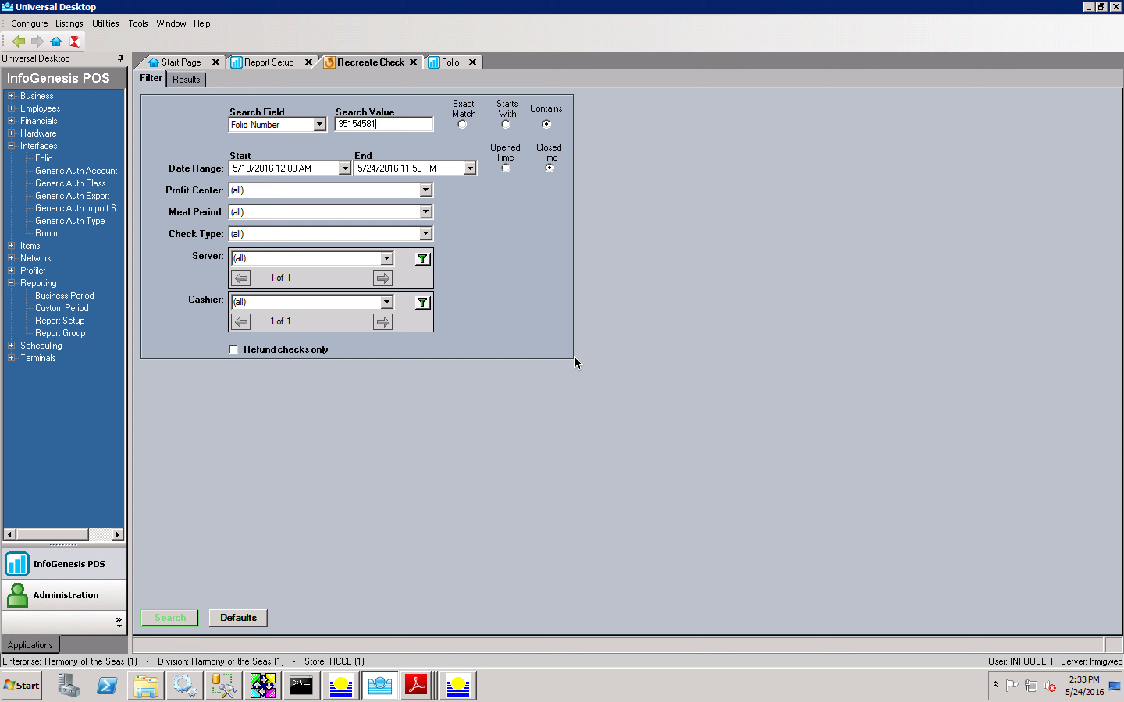
Step: Rerun the folio number search, then consult the guest's posting account on the Folio tab
{"action": "key", "text": "Return"}
{"action": "left_click", "coordinate": [186, 617]}
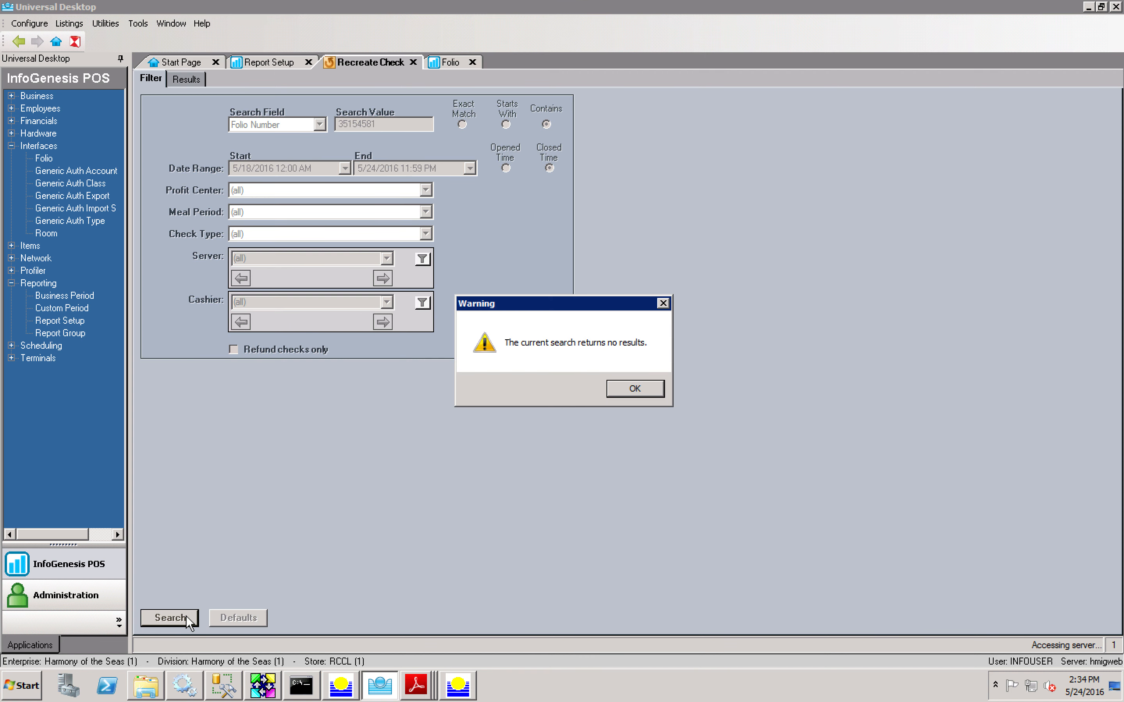
{"action": "key", "text": "Return"}
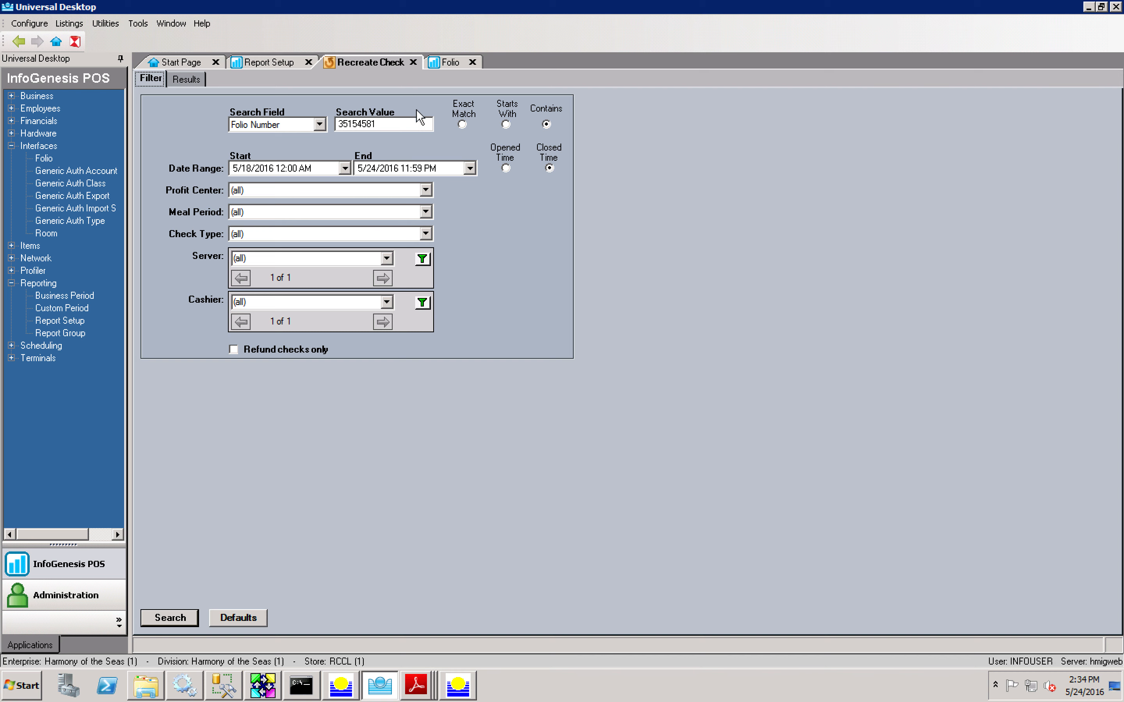
{"action": "left_click", "coordinate": [450, 65]}
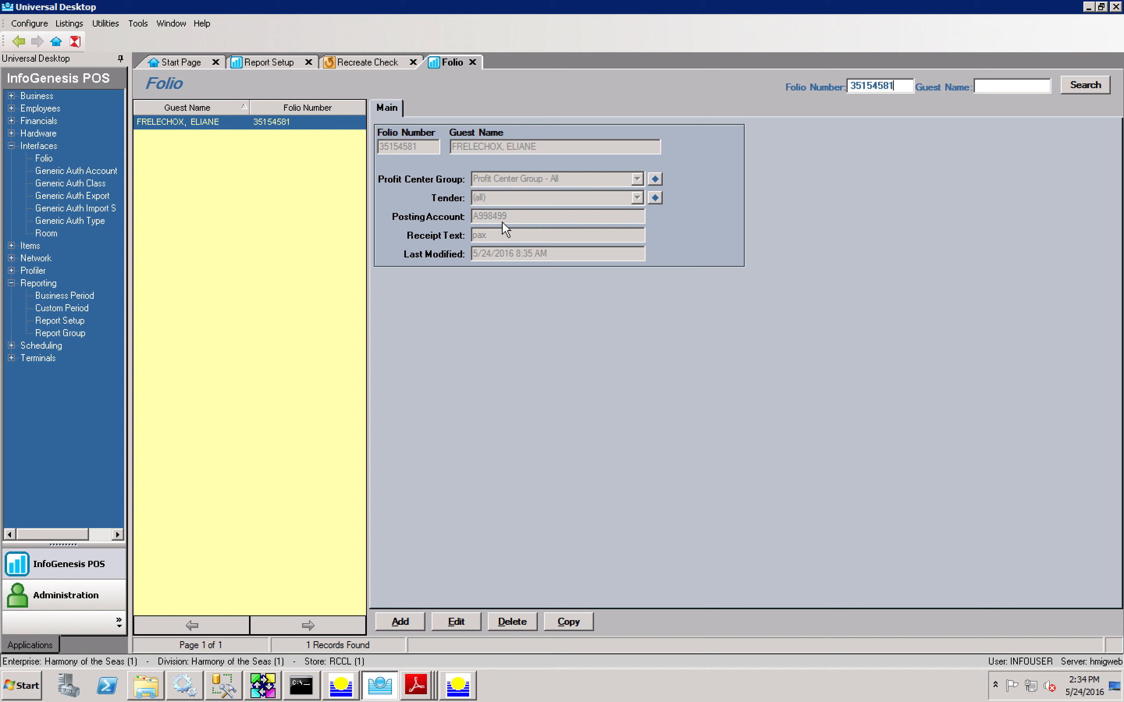
{"action": "left_click", "coordinate": [351, 65]}
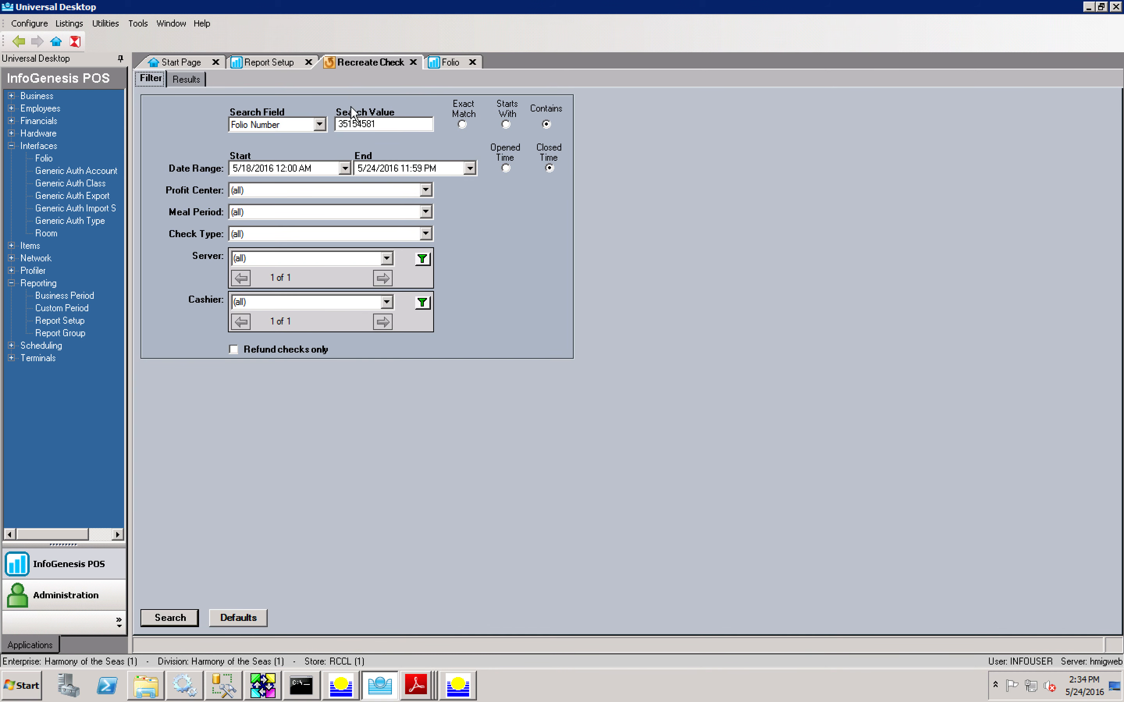
Step: Search by the guest's posting account, finding one 84.96 Beverage Package check
{"action": "double_click", "coordinate": [362, 123]}
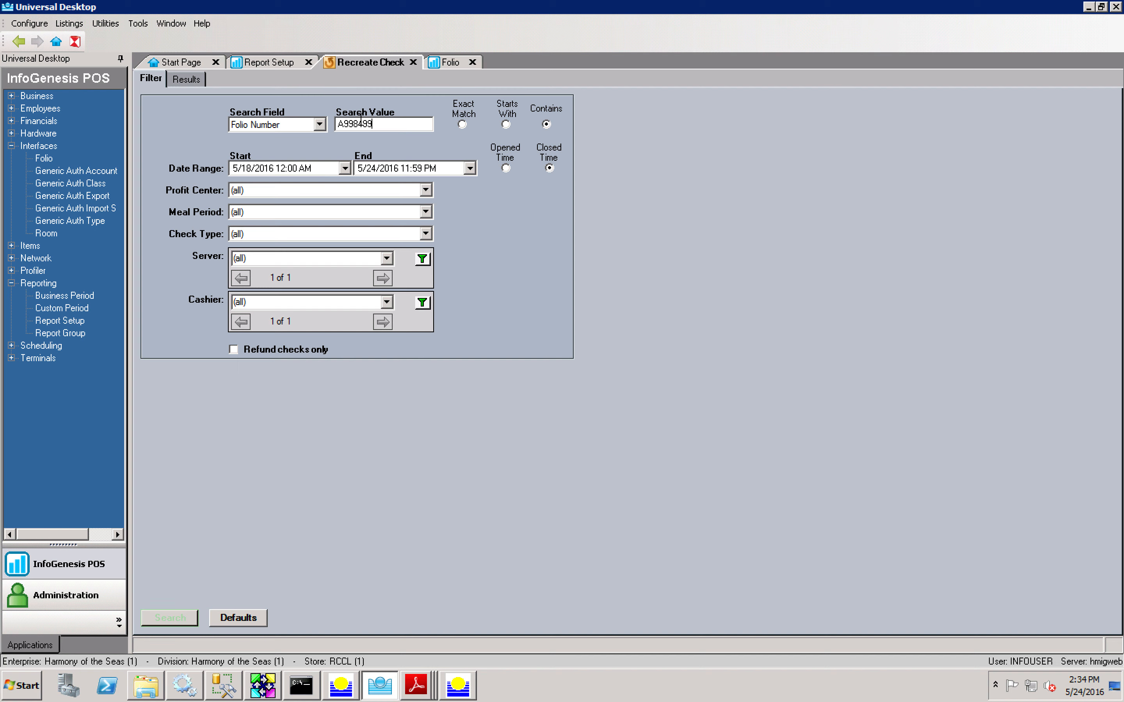
{"action": "key", "text": "Return"}
{"action": "double_click", "coordinate": [358, 119]}
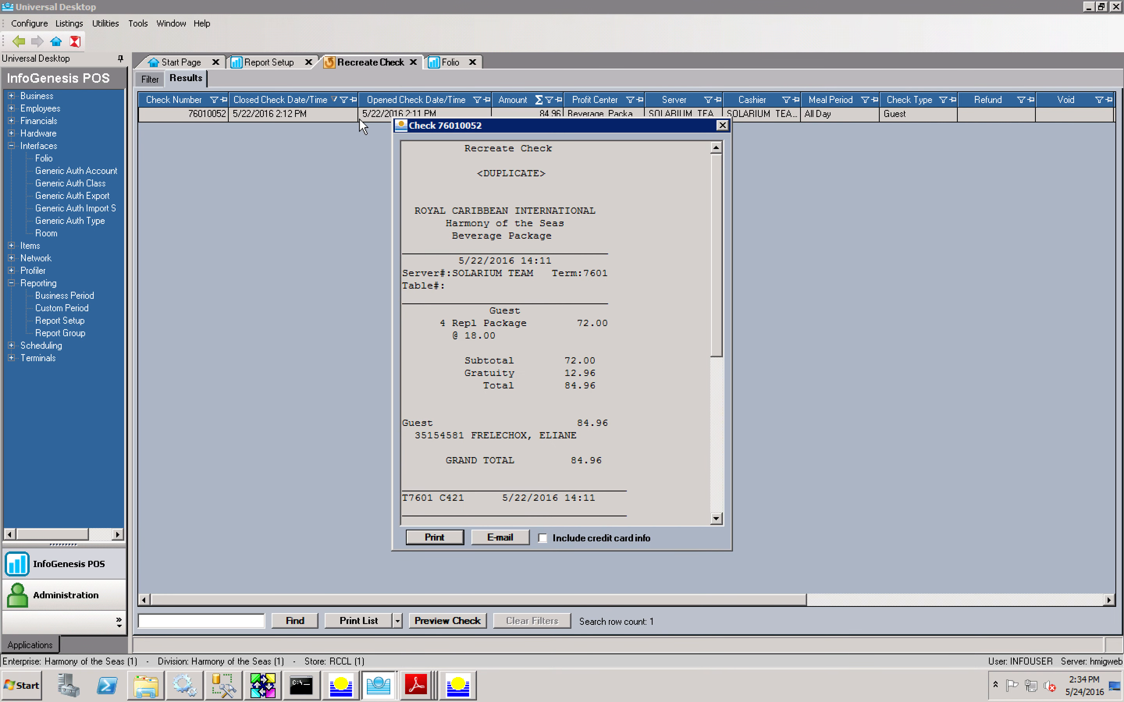
{"action": "left_click", "coordinate": [722, 126]}
Step: Select the folio number printed on that check's receipt and return to the filter
{"action": "double_click", "coordinate": [214, 115]}
{"action": "left_click_drag", "start_coordinate": [465, 436], "coordinate": [415, 437]}
{"action": "key", "text": "ctrl+c"}
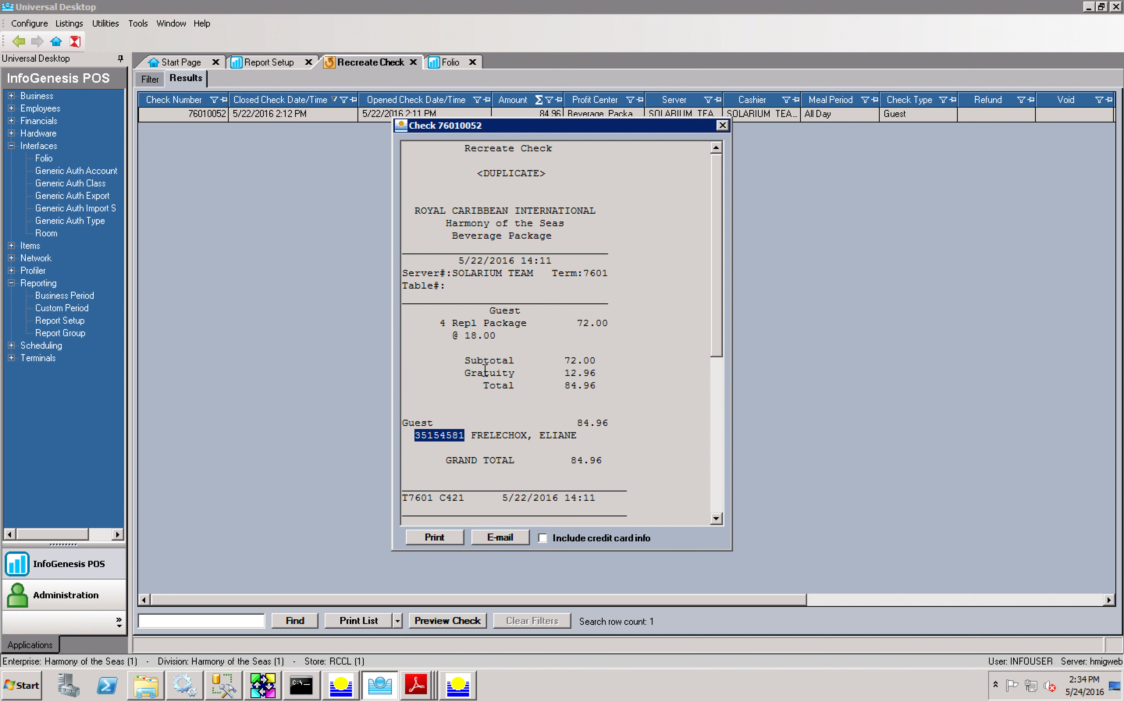
{"action": "left_click", "coordinate": [722, 126]}
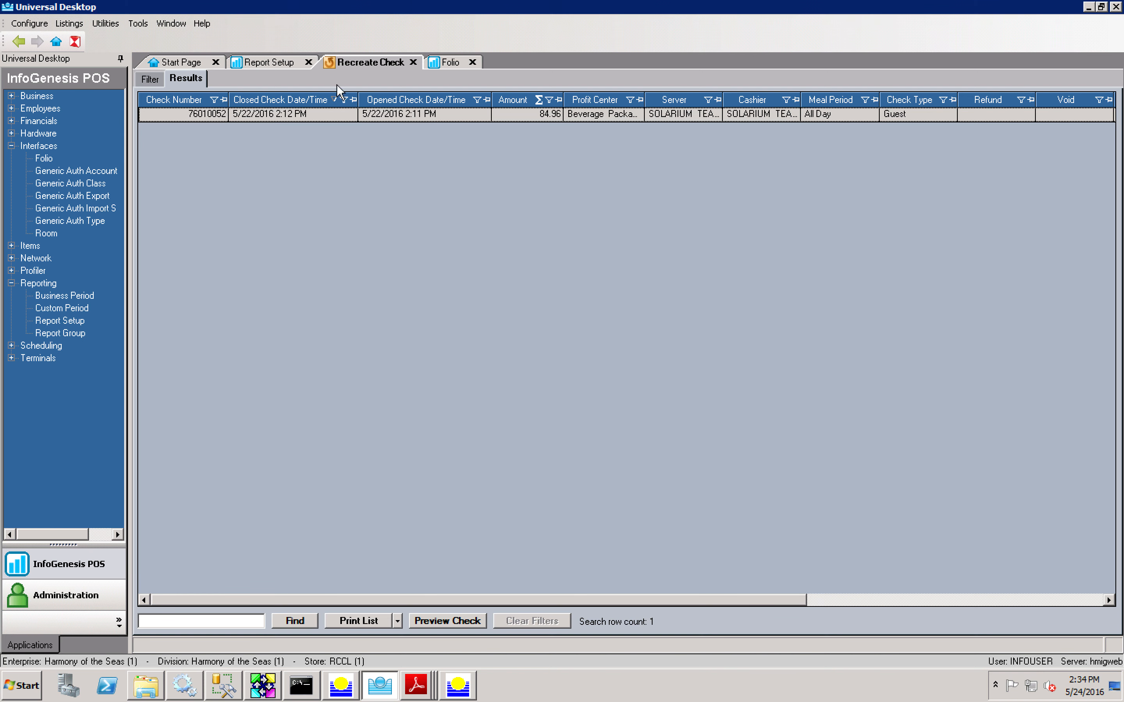
{"action": "left_click", "coordinate": [150, 79]}
Step: Search Credit Card Number with the pasted folio number, confirming the same 84.96 check's receipt
{"action": "double_click", "coordinate": [337, 128]}
{"action": "key", "text": "ctrl+v"}
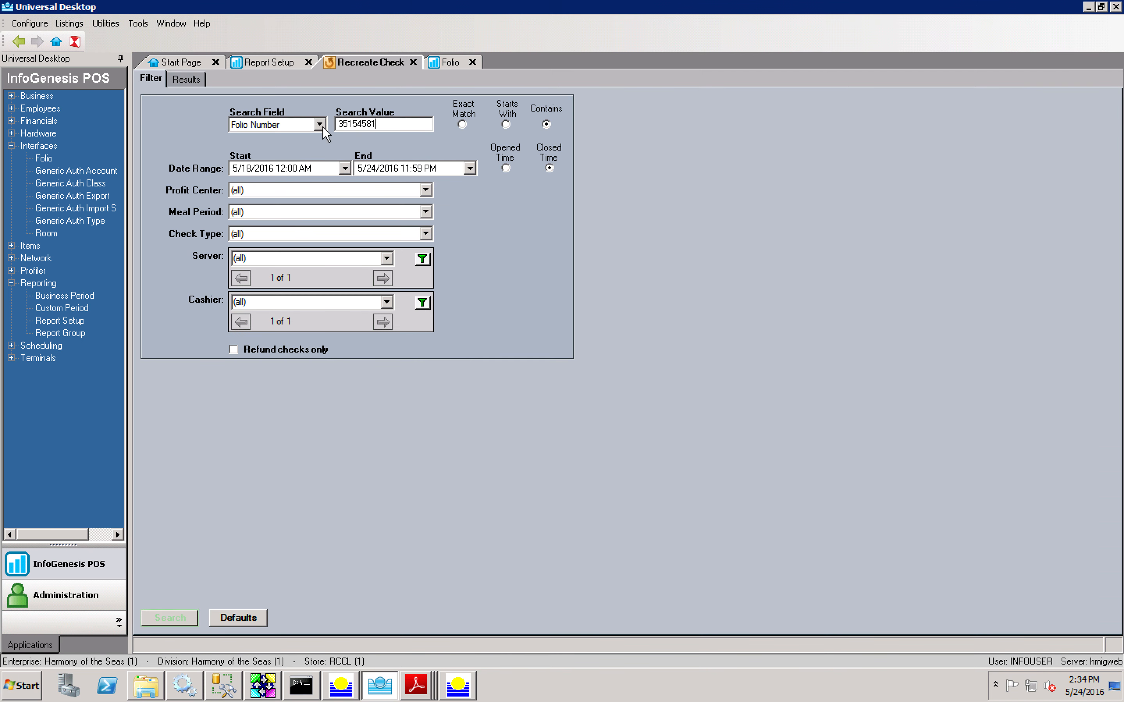
{"action": "left_click", "coordinate": [320, 125]}
{"action": "left_click", "coordinate": [321, 158]}
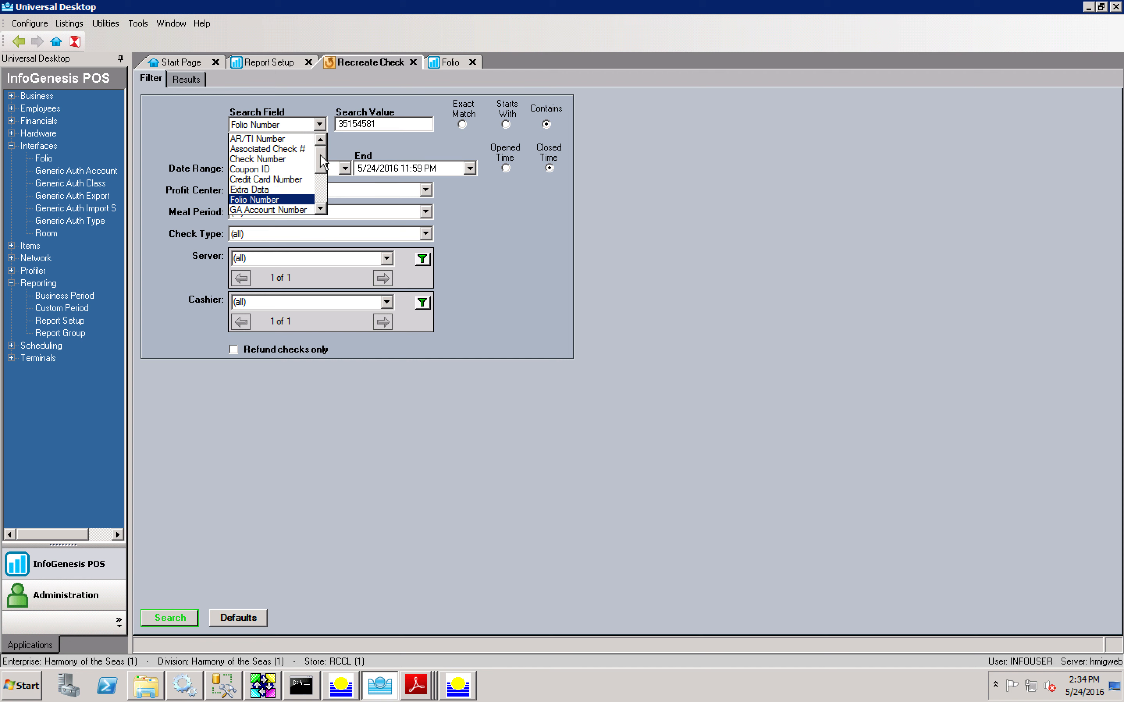
{"action": "left_click", "coordinate": [277, 176]}
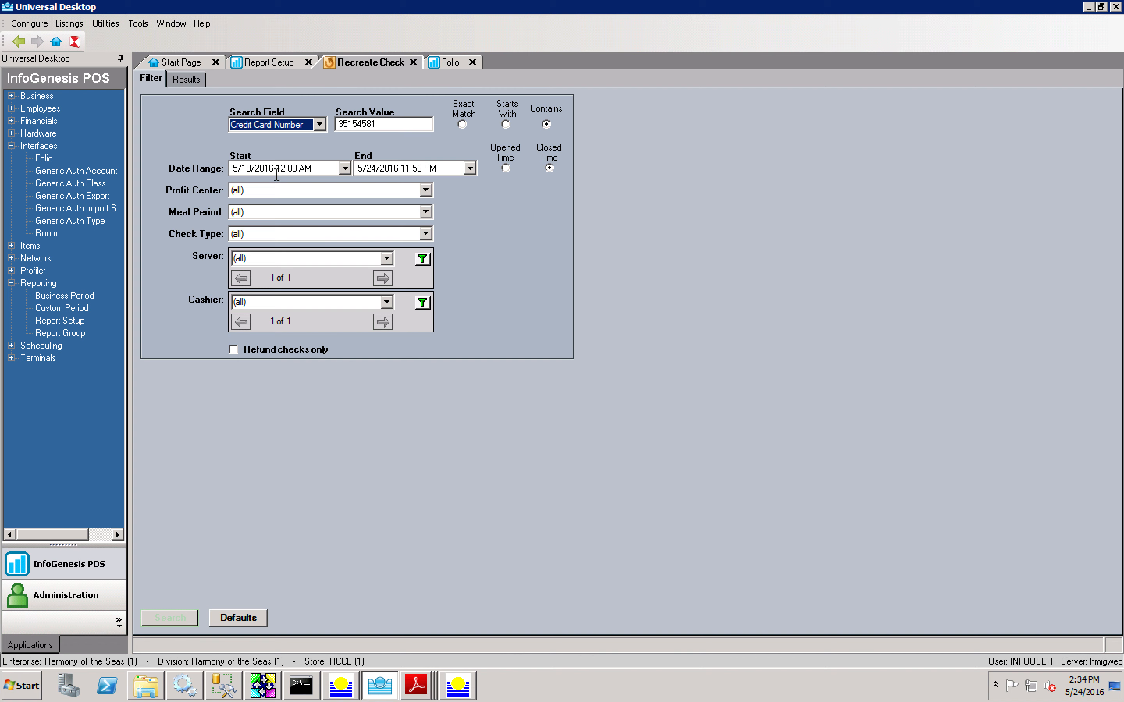
{"action": "key", "text": "Return"}
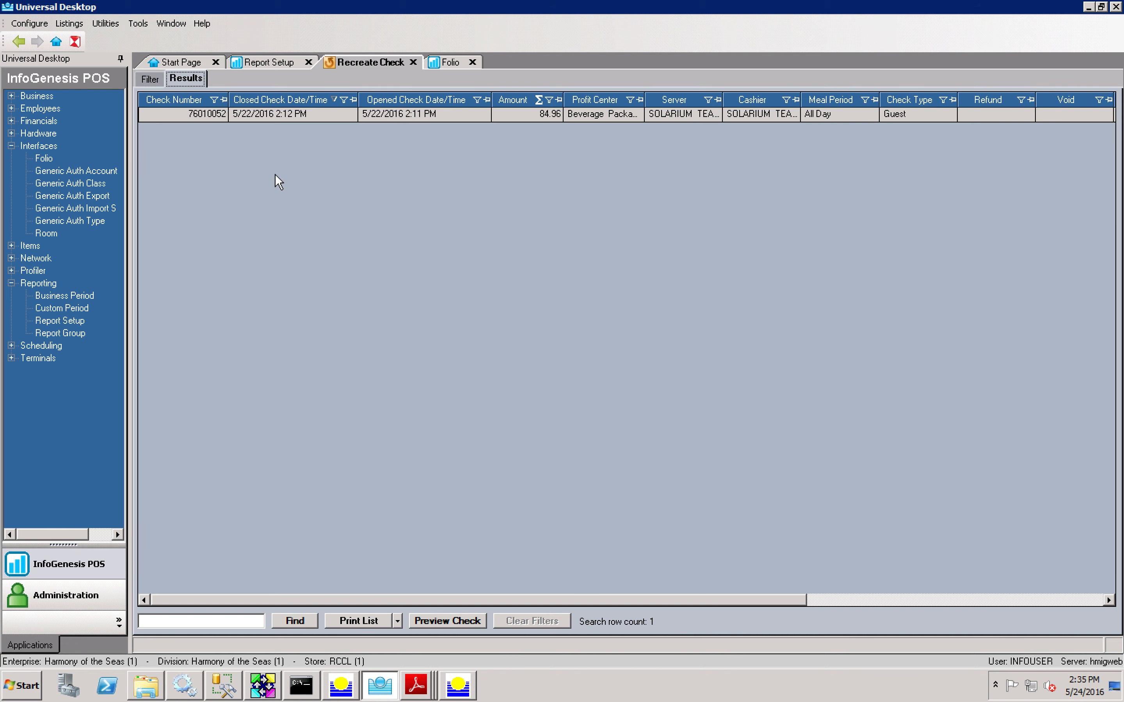
{"action": "double_click", "coordinate": [339, 113]}
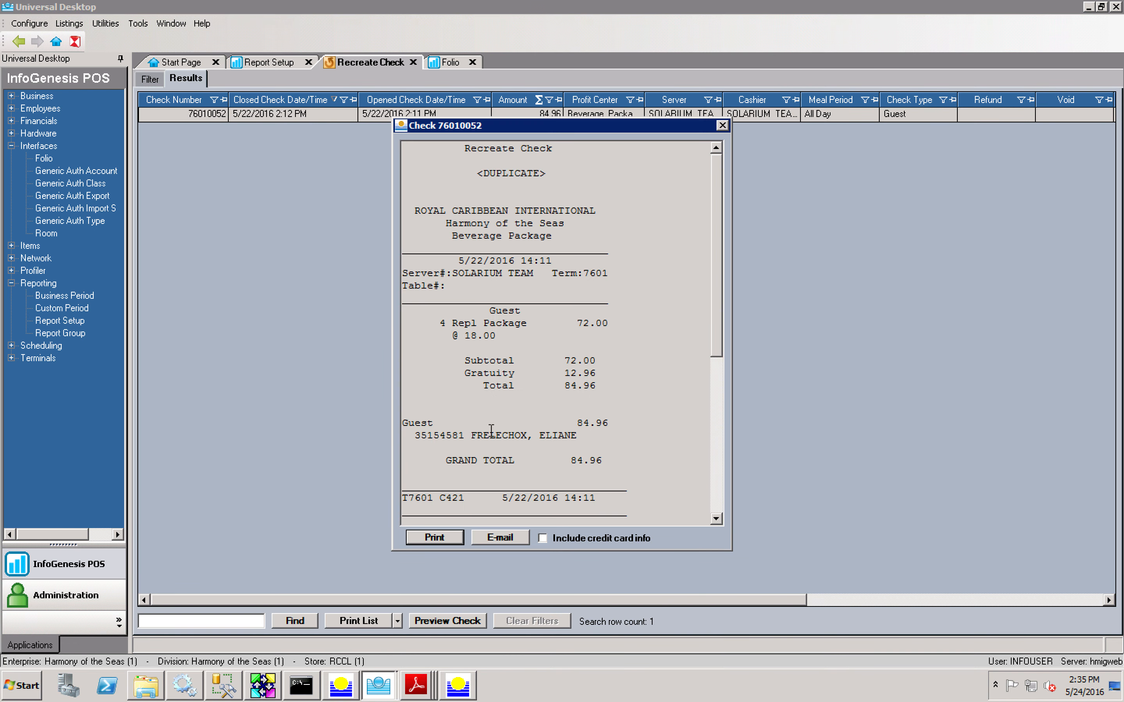
{"action": "mouse_move", "coordinate": [417, 438]}
{"action": "left_mouse_down"}
{"action": "mouse_move", "coordinate": [464, 437]}
{"action": "mouse_move", "coordinate": [415, 439]}
{"action": "left_mouse_up"}
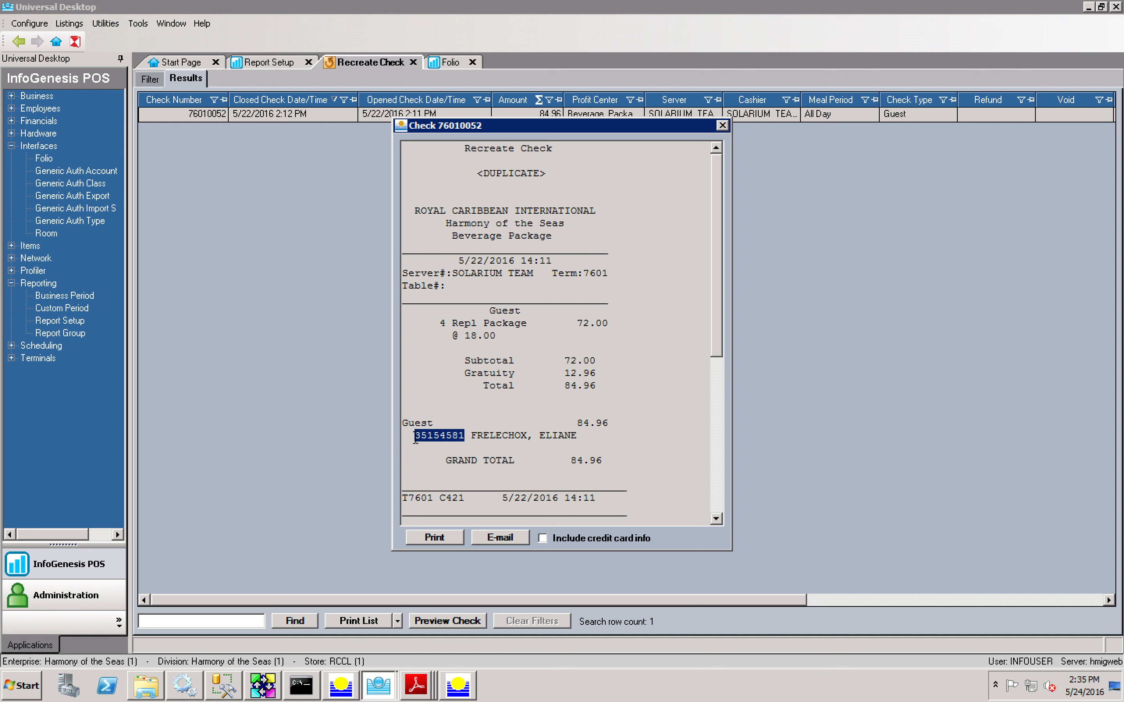
{"action": "left_click", "coordinate": [723, 126]}
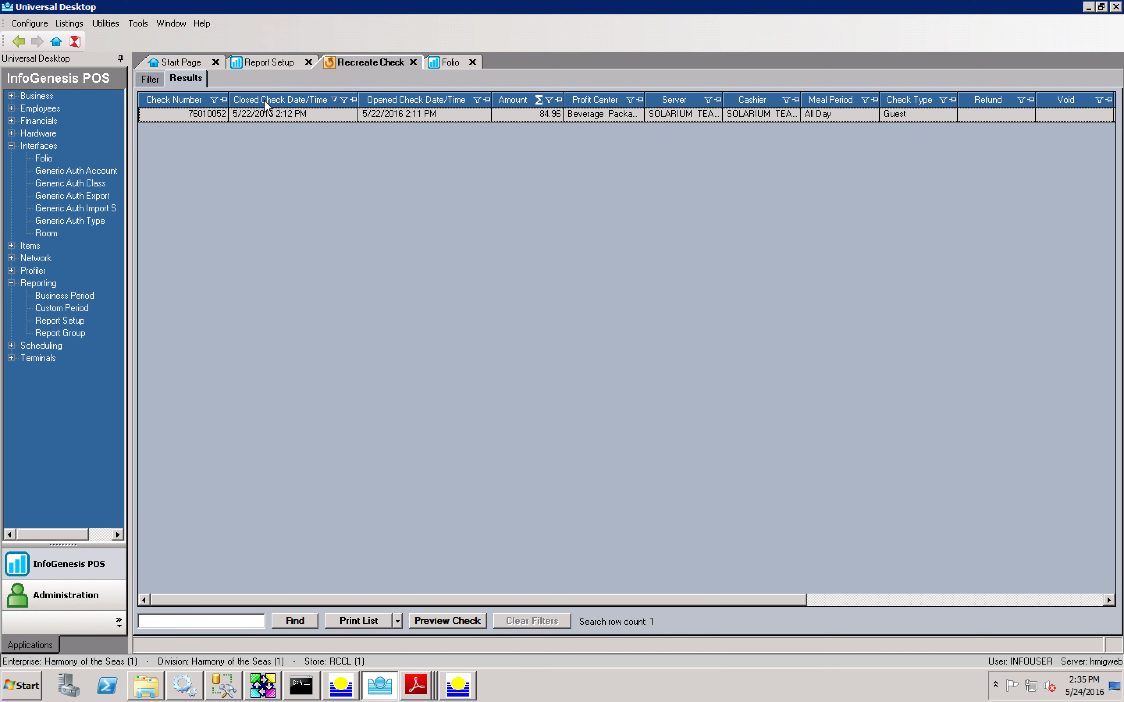
{"action": "left_click", "coordinate": [156, 80]}
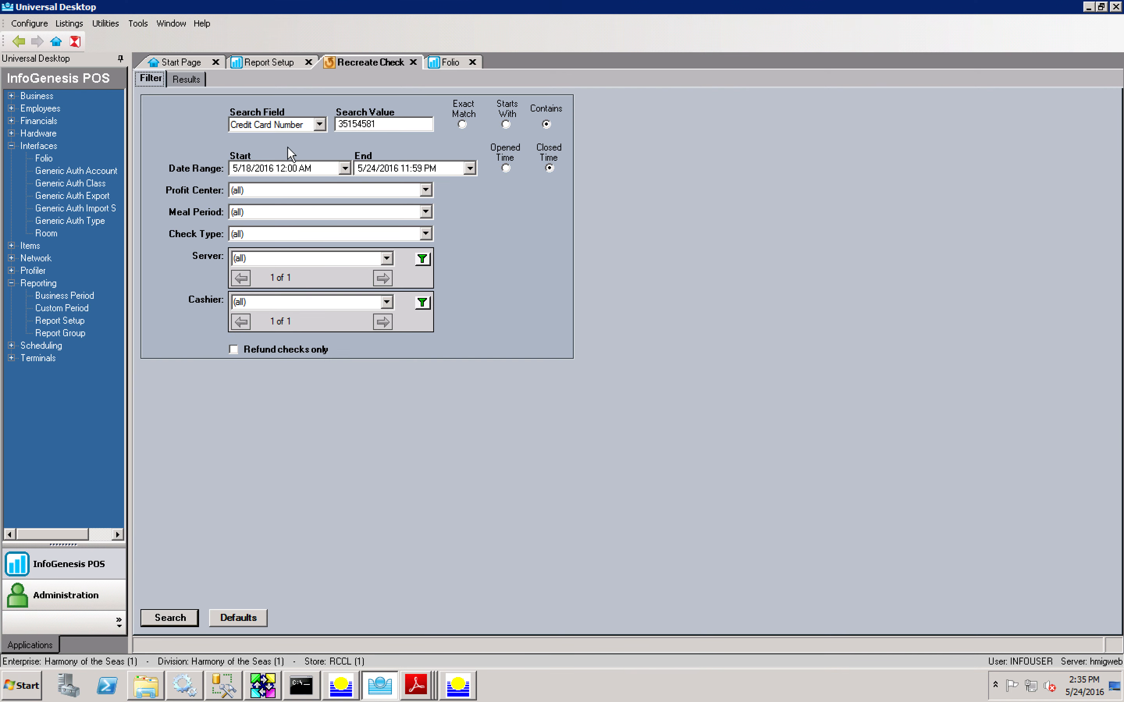
{"action": "left_click", "coordinate": [281, 124]}
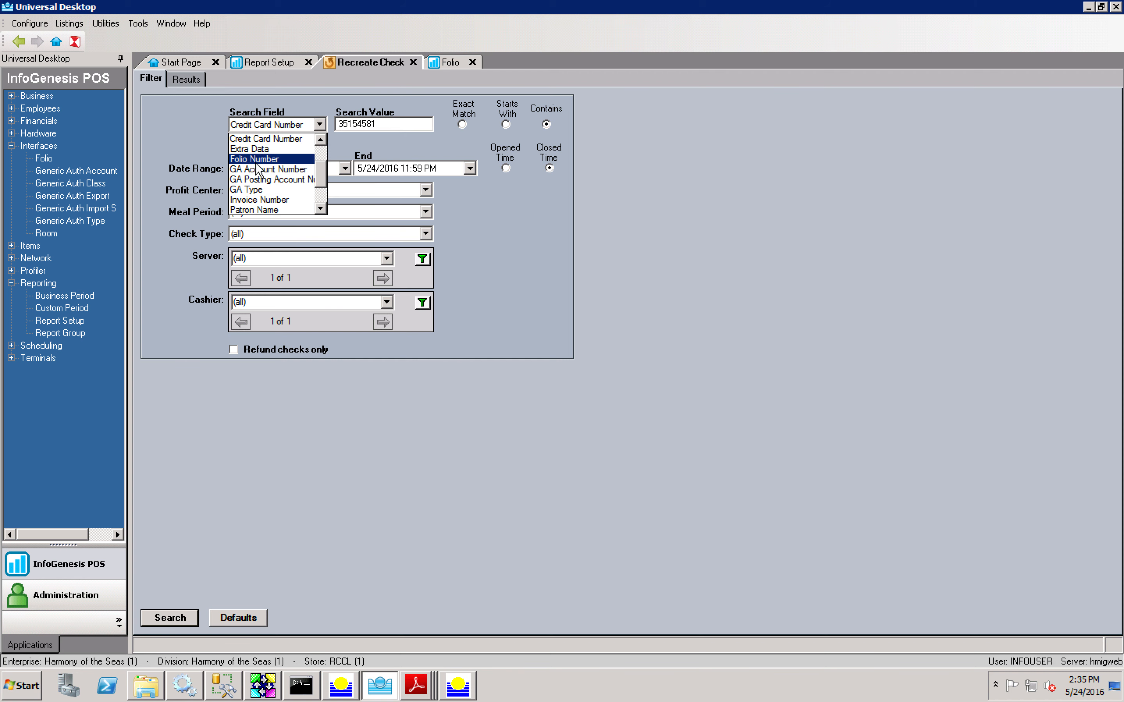
{"action": "scroll", "coordinate": [325, 192], "scroll_direction": "down", "scroll_amount": 2}
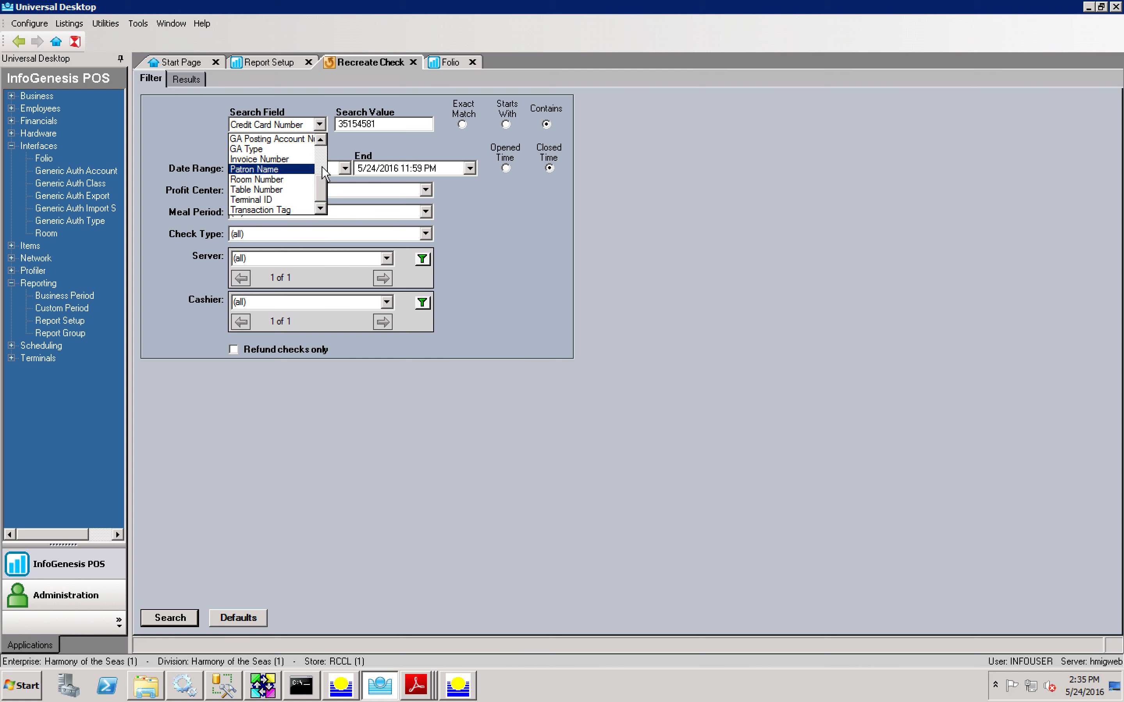
{"action": "scroll", "coordinate": [279, 171], "scroll_direction": "up", "scroll_amount": 3}
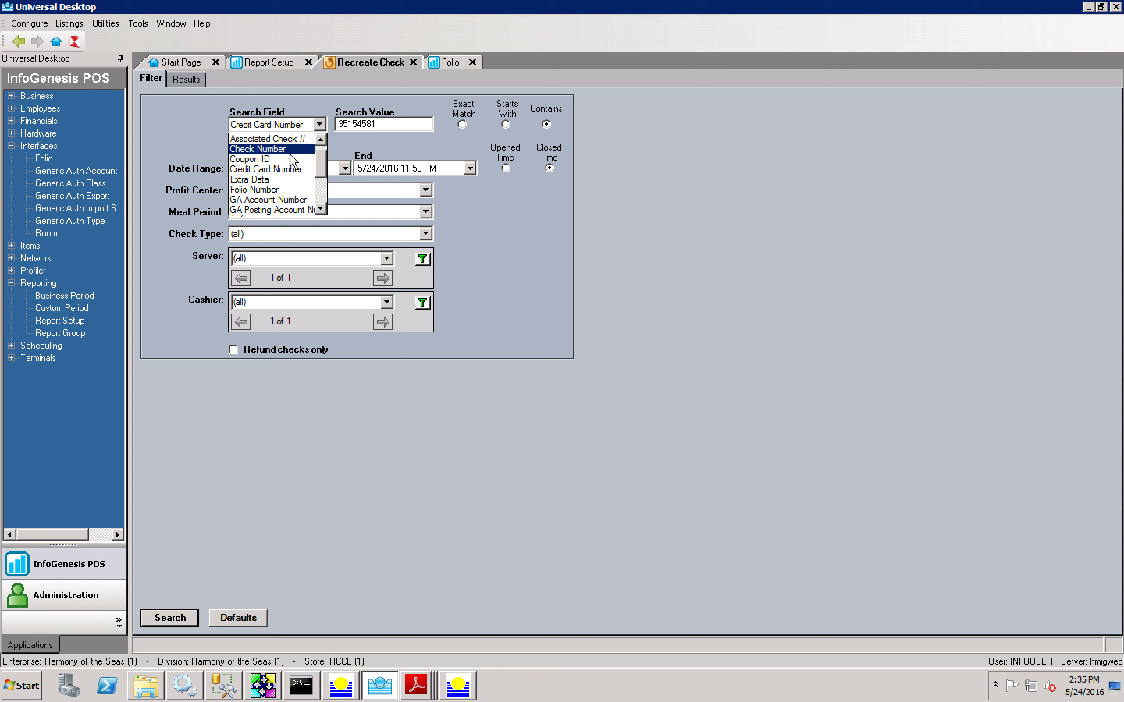
{"action": "left_click", "coordinate": [557, 144]}
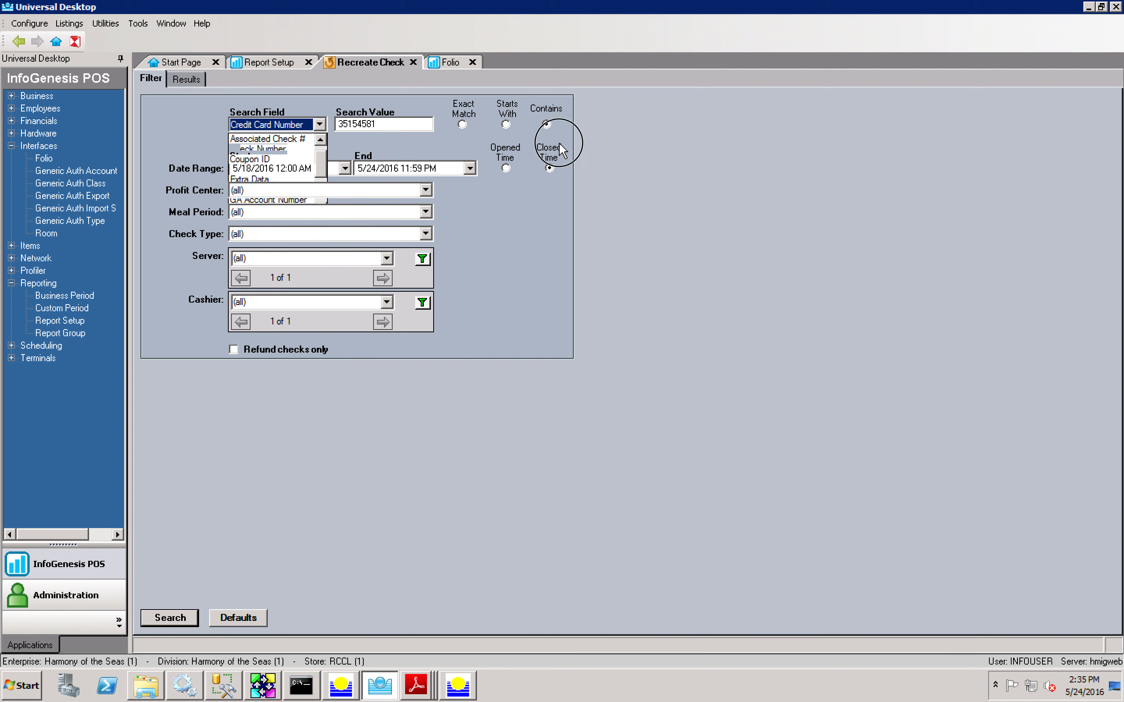
{"action": "left_click", "coordinate": [545, 124]}
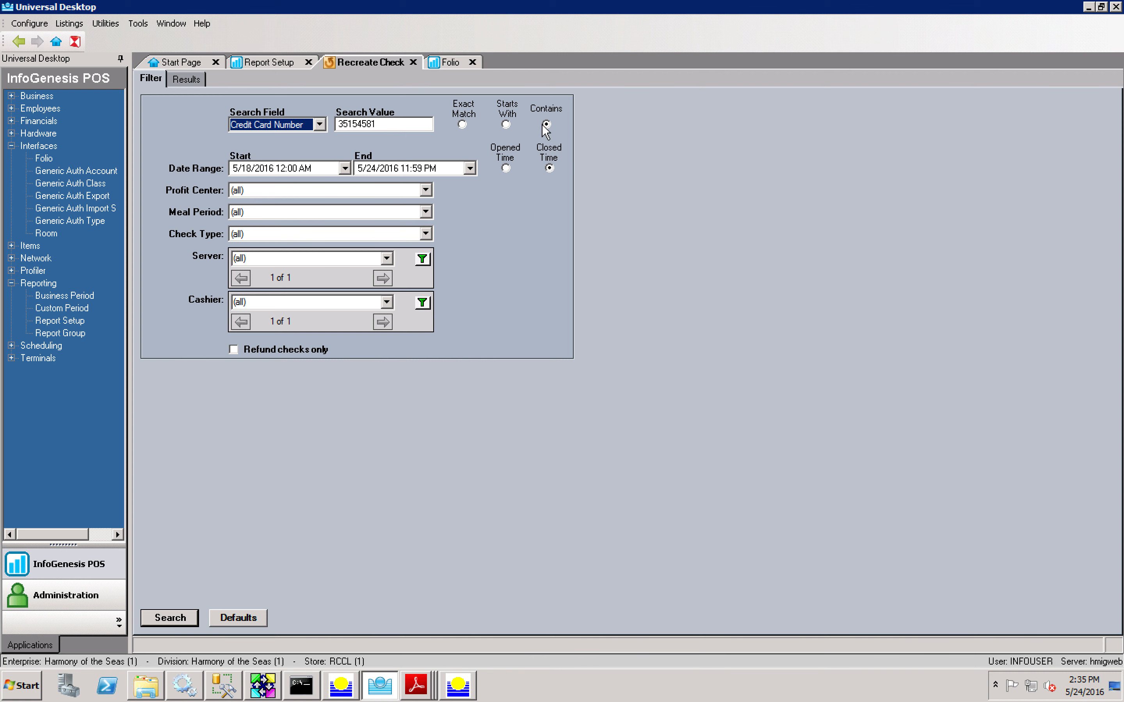